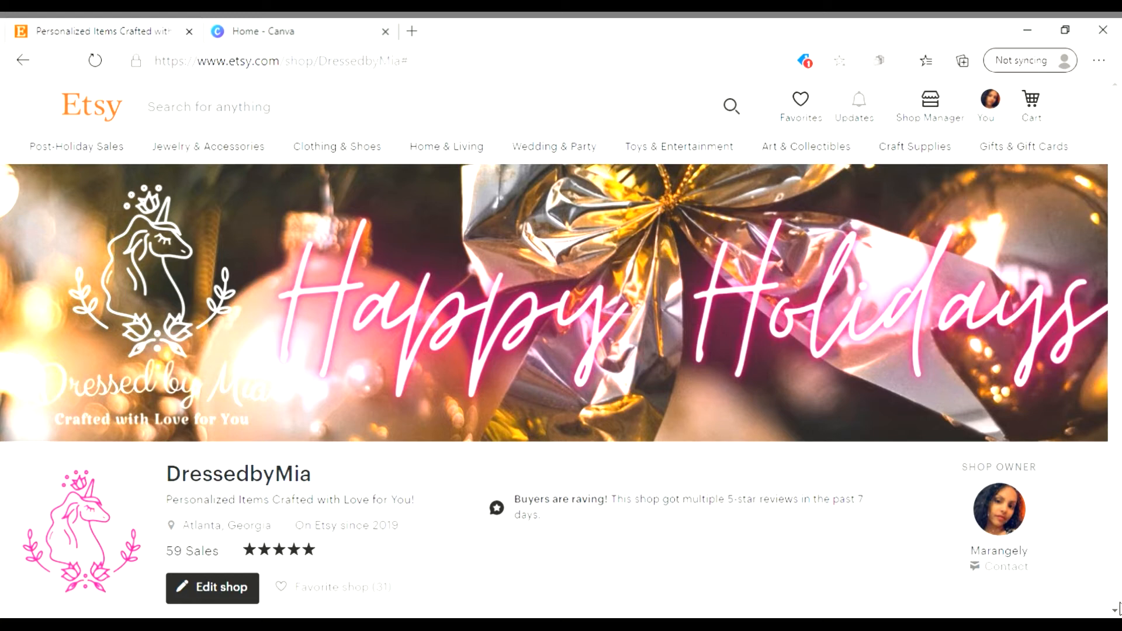
# - Look through the DressedbyMia shop page, examining the item listings, shop sections, announcement and holiday banner
pyautogui.scroll(-8, 1114, 614)
pyautogui.scroll(-3, 1114, 614)
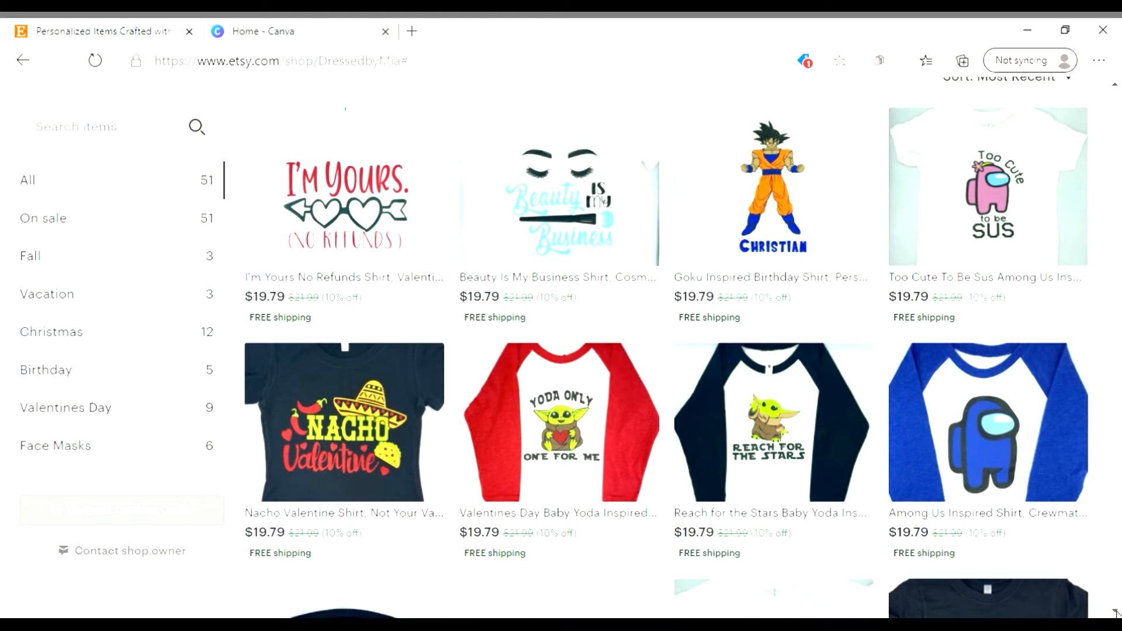
pyautogui.click(1115, 612)
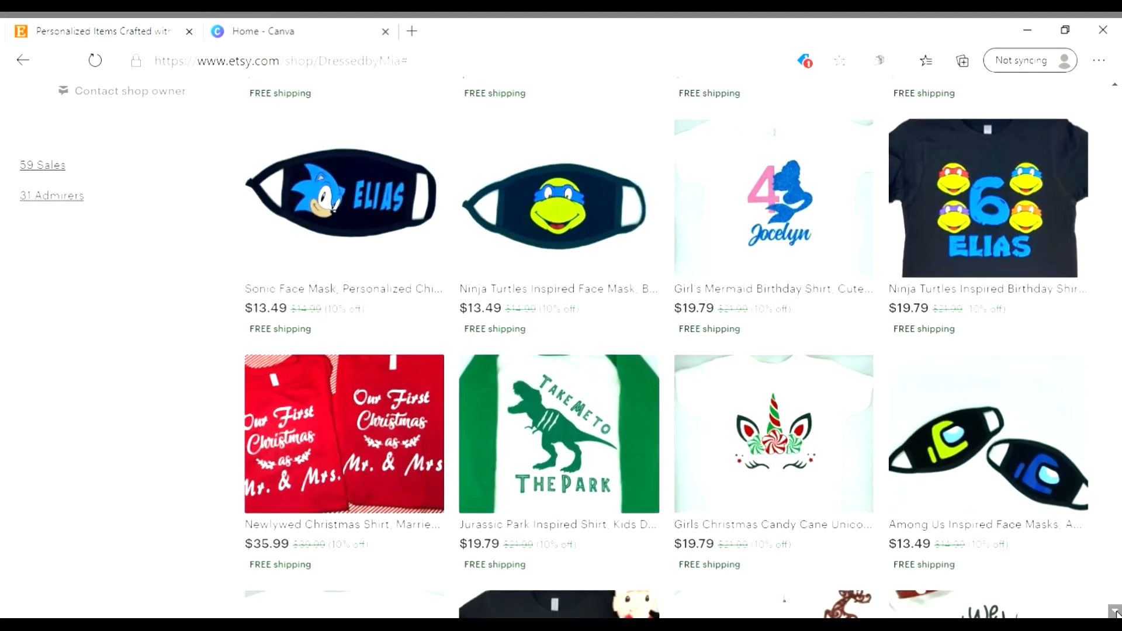
pyautogui.moveTo(1115, 612); pyautogui.dragTo(1115, 613)
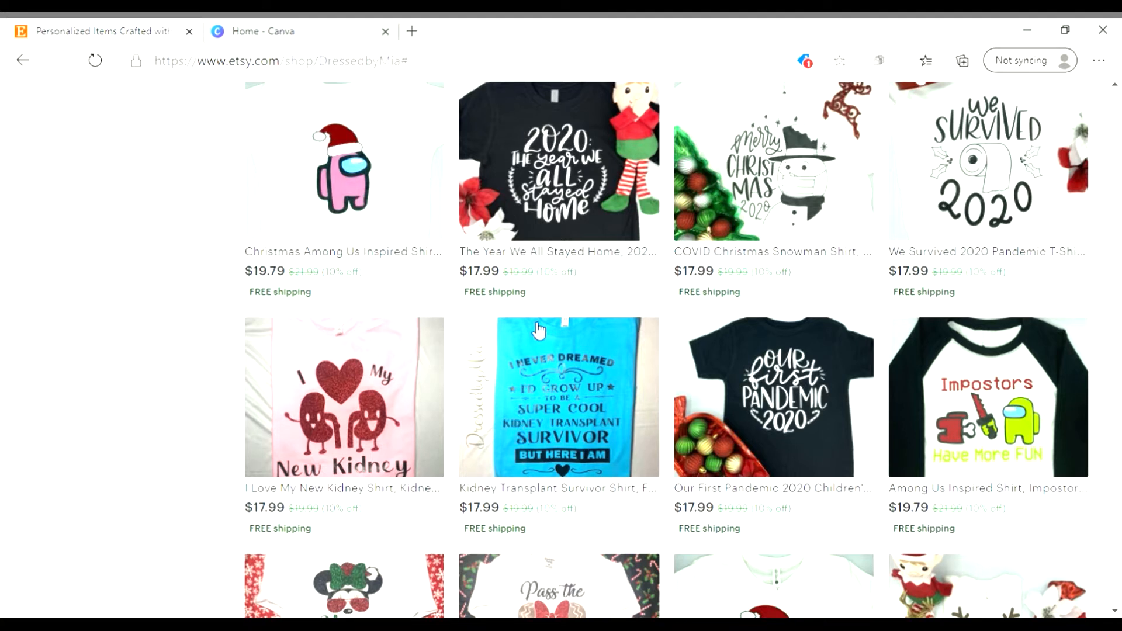
pyautogui.scroll(3, 1116, 87)
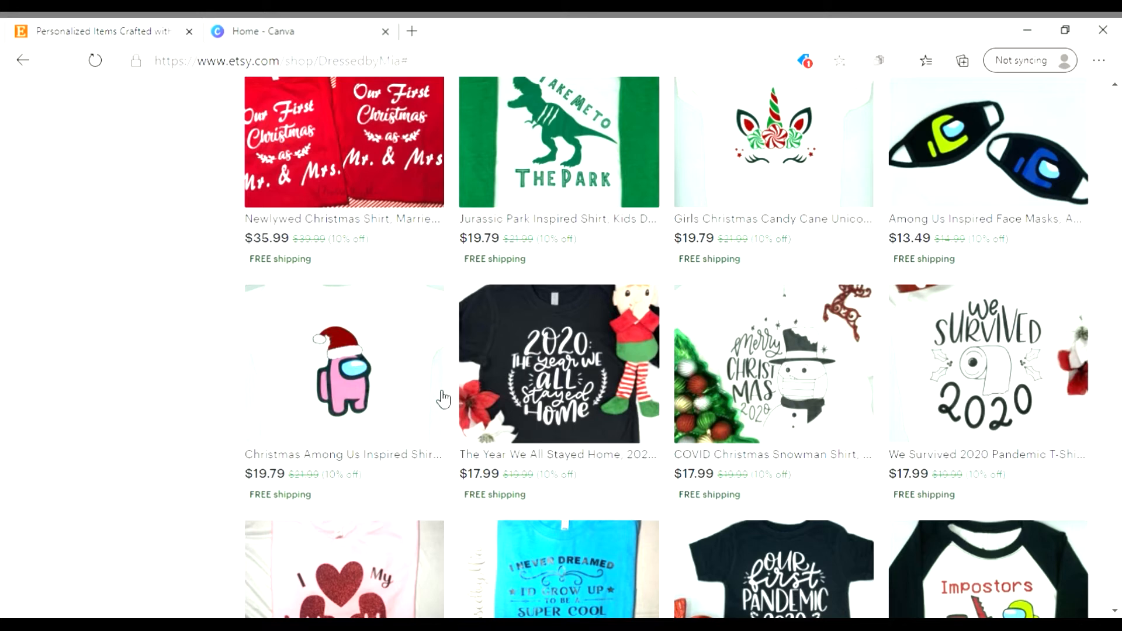
pyautogui.click(1115, 85)
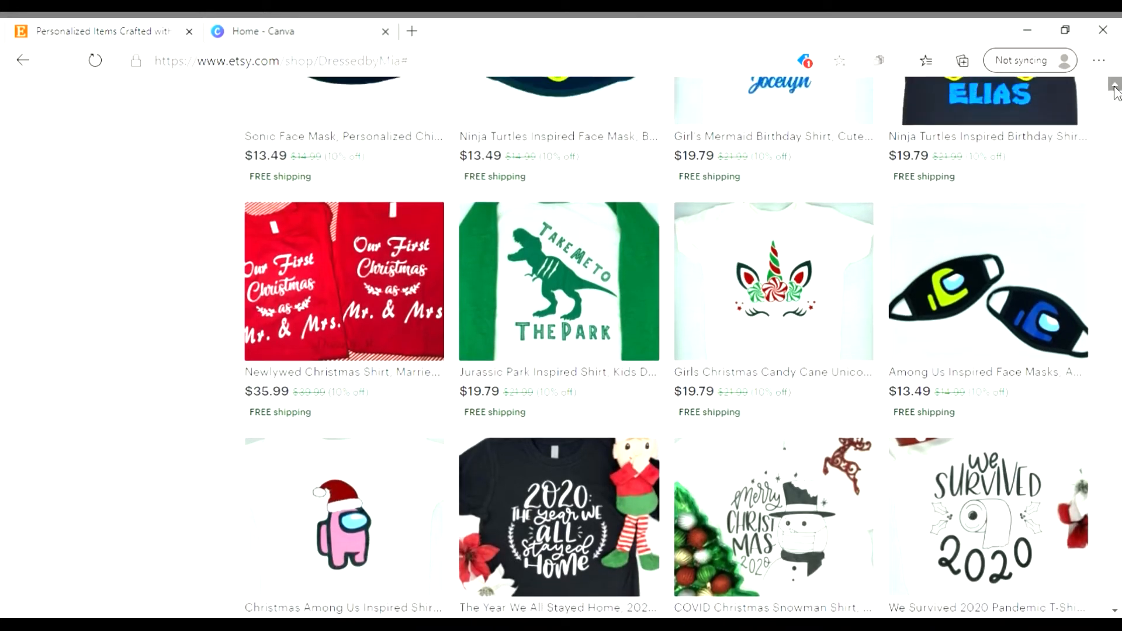
pyautogui.click(1114, 86)
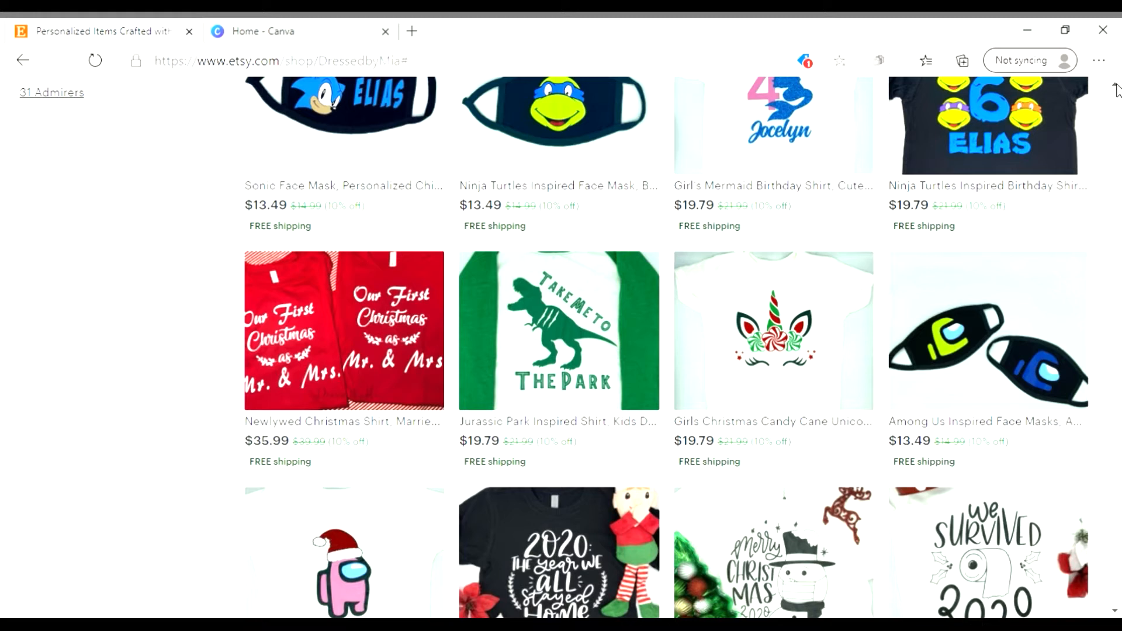
pyautogui.scroll(1, 1117, 88)
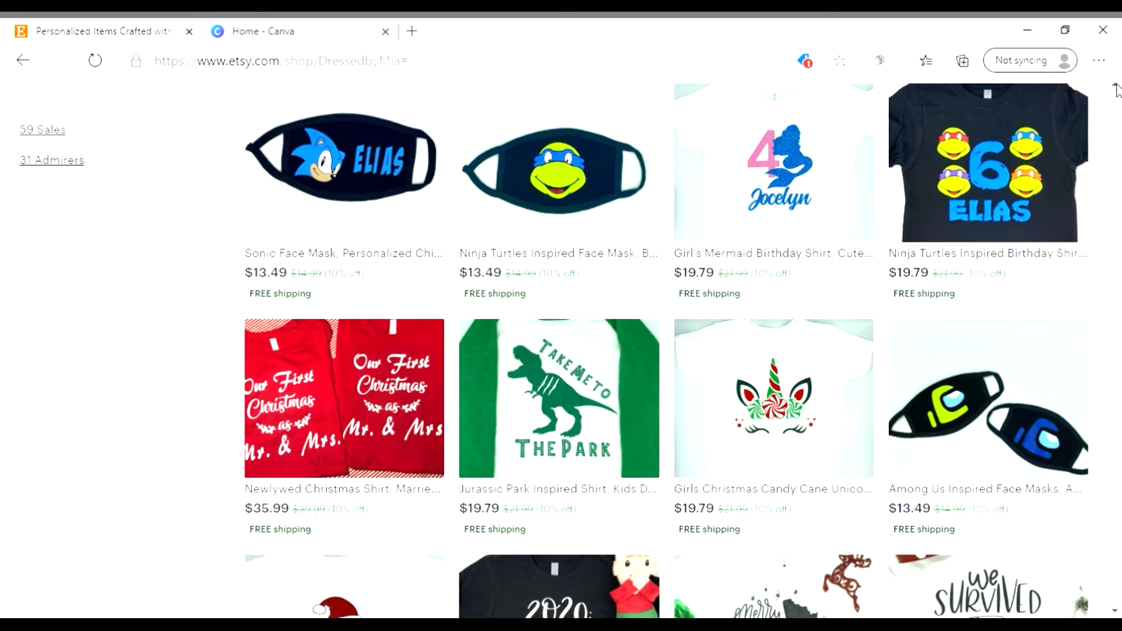
pyautogui.scroll(1, 1116, 89)
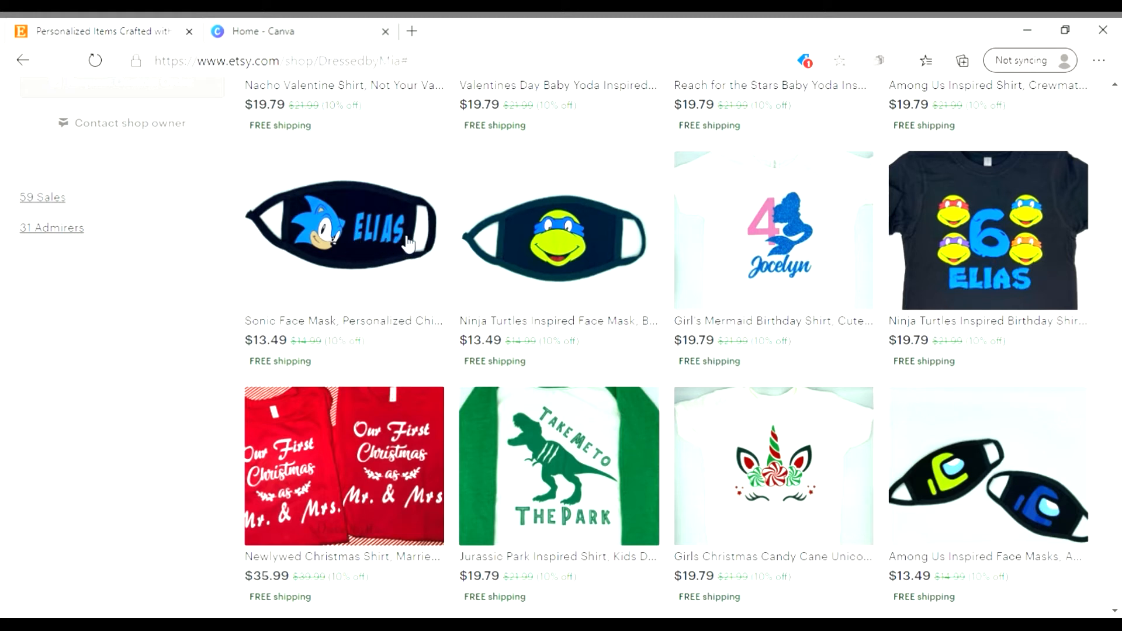
pyautogui.scroll(1, 1116, 88)
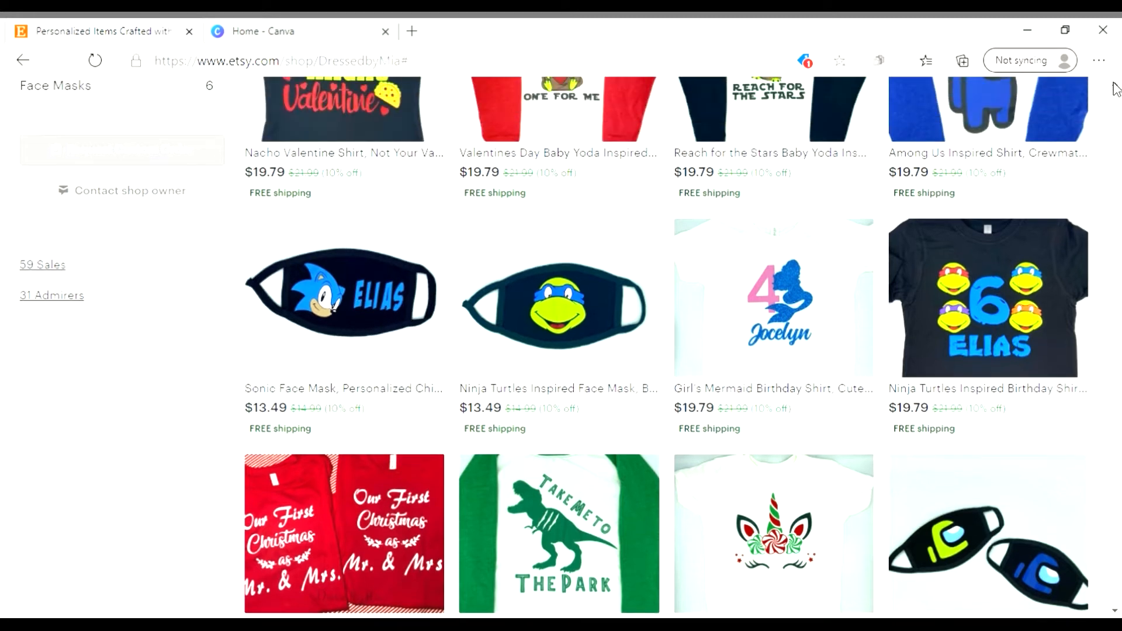
pyautogui.scroll(2, 1116, 89)
pyautogui.scroll(1, 1117, 89)
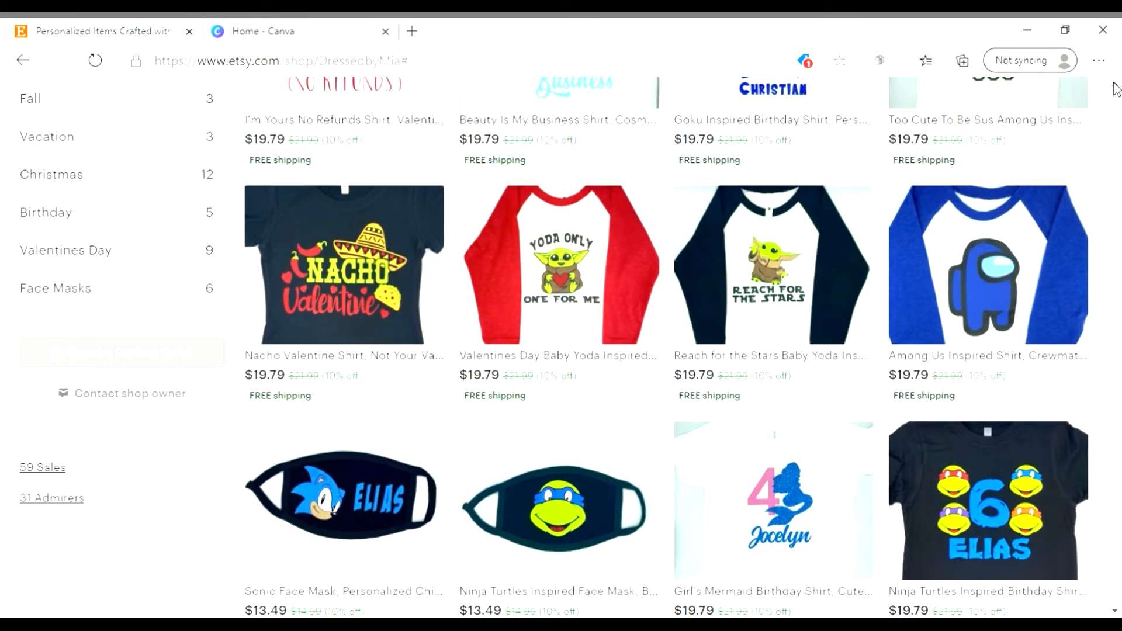
pyautogui.scroll(1, 1117, 89)
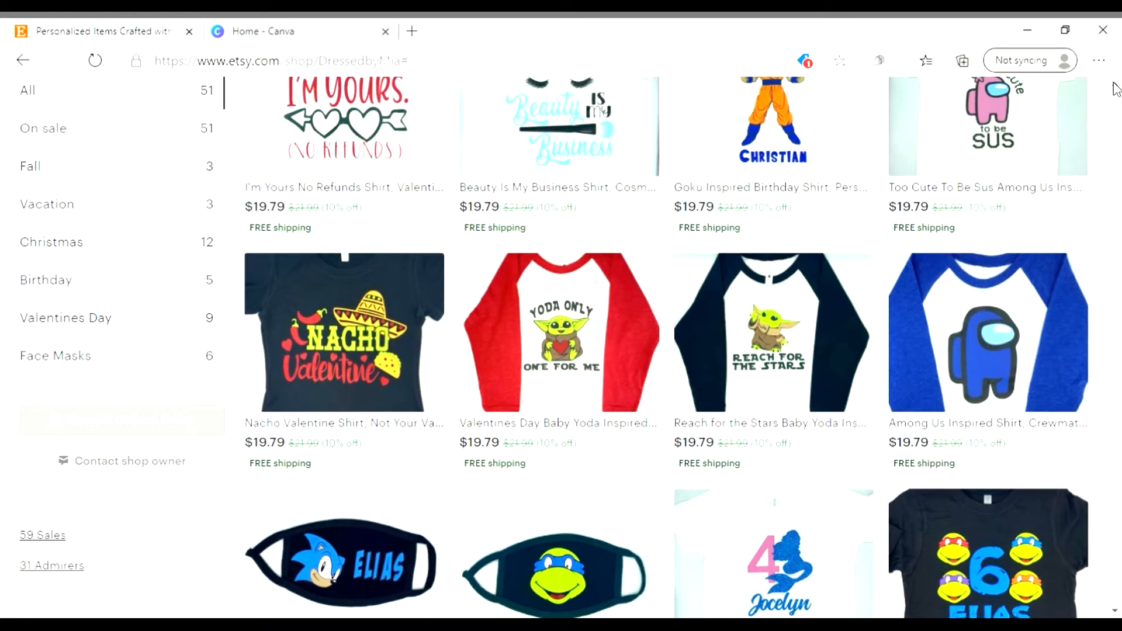
pyautogui.scroll(2, 1117, 89)
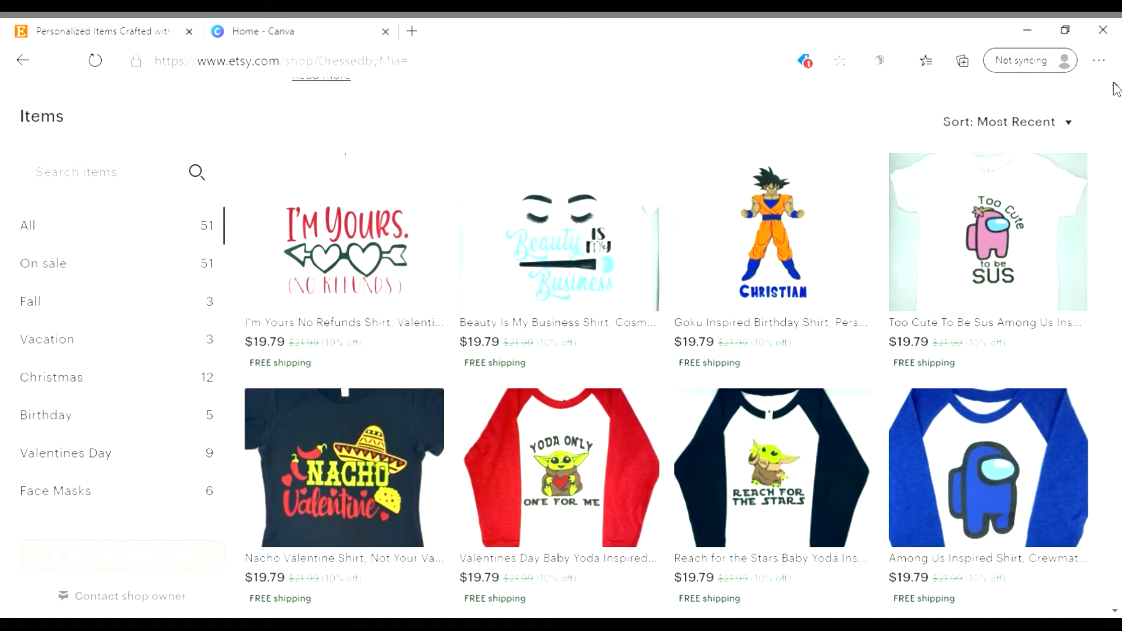
pyautogui.scroll(1, 1117, 88)
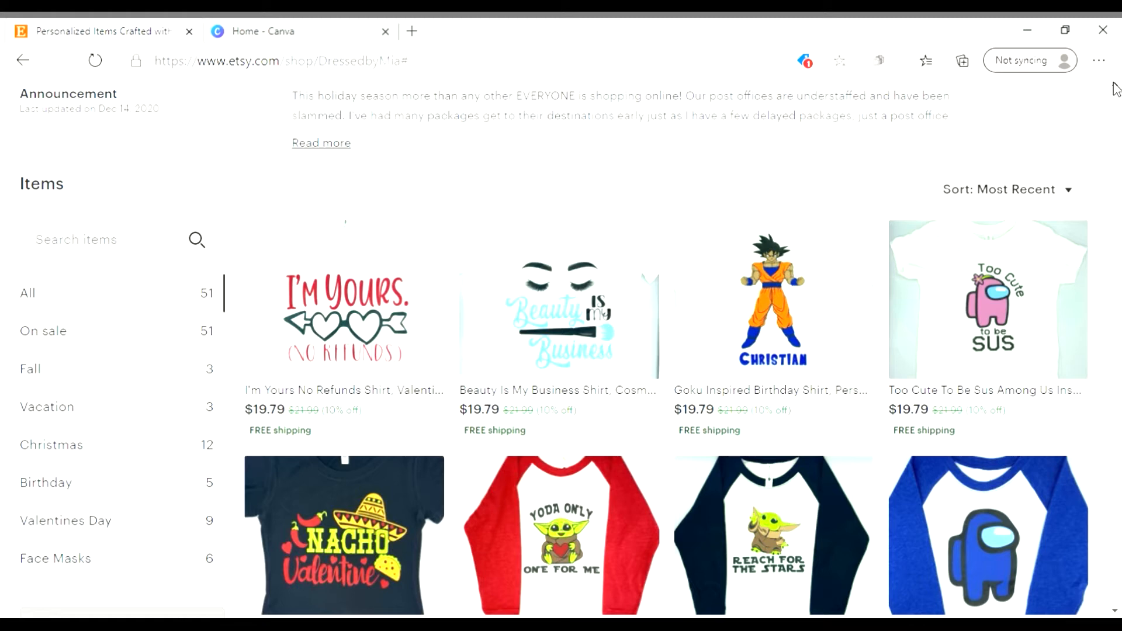
pyautogui.scroll(6, 1115, 88)
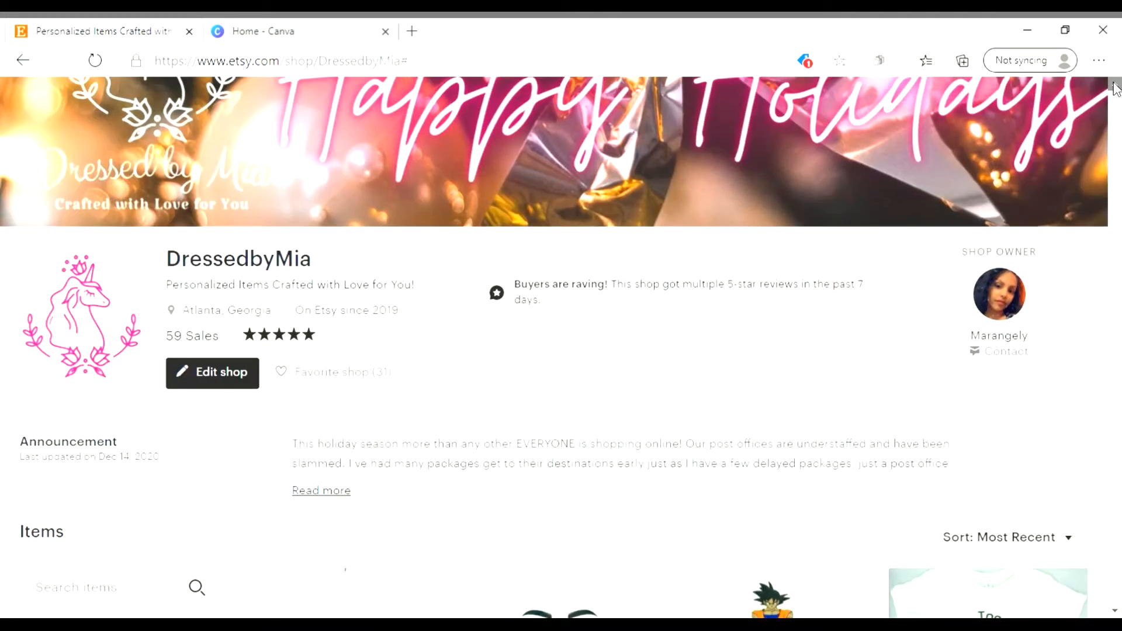
pyautogui.scroll(4, 1115, 89)
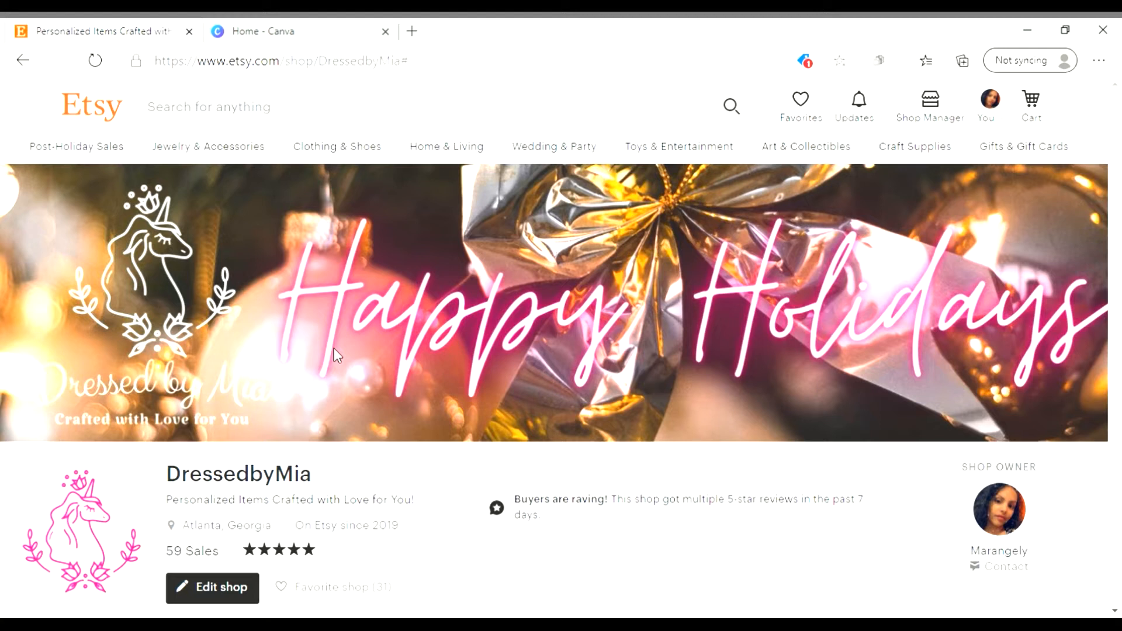
# - Open the shop's banner for editing, preview the Mini Banner style, and set the layout to Big Banner
pyautogui.click(195, 588)
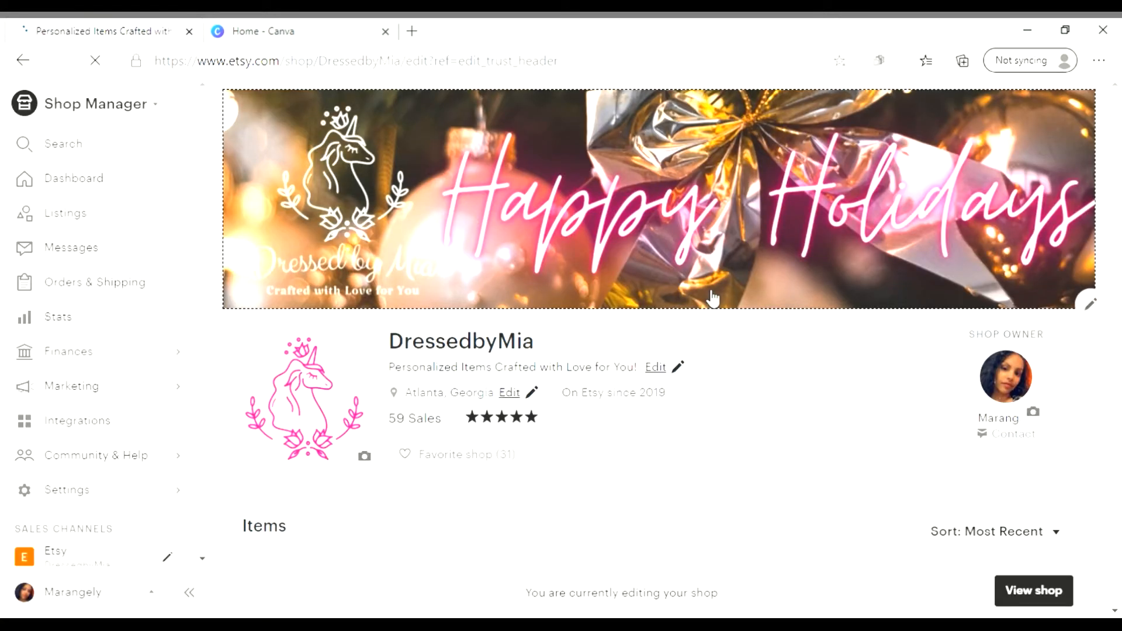
pyautogui.click(1092, 303)
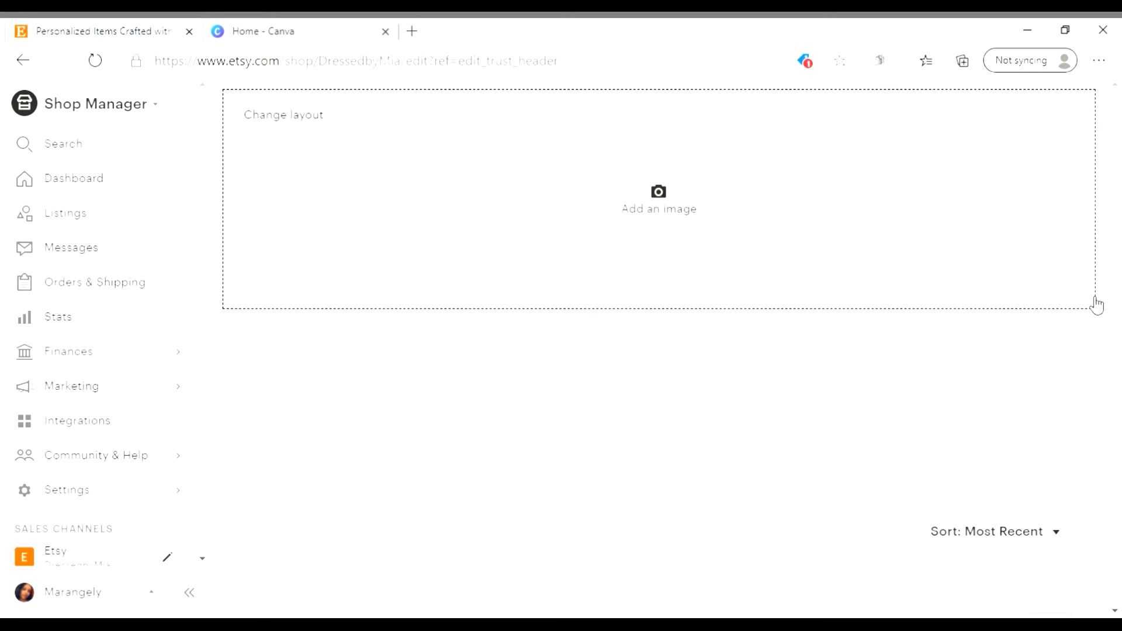
pyautogui.click(298, 122)
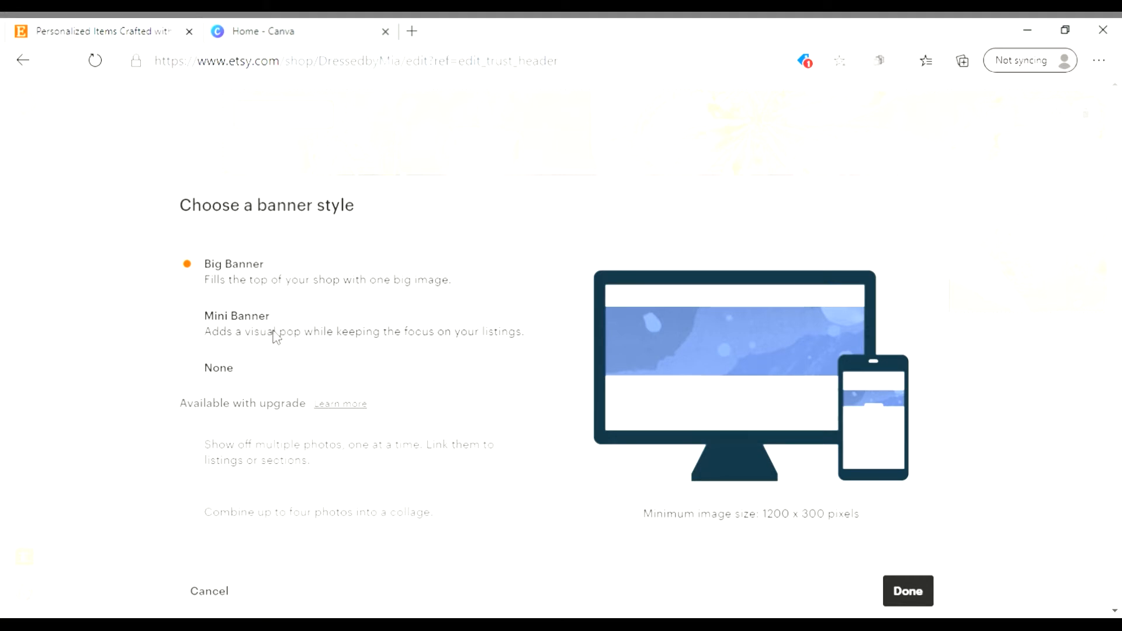
pyautogui.click(188, 317)
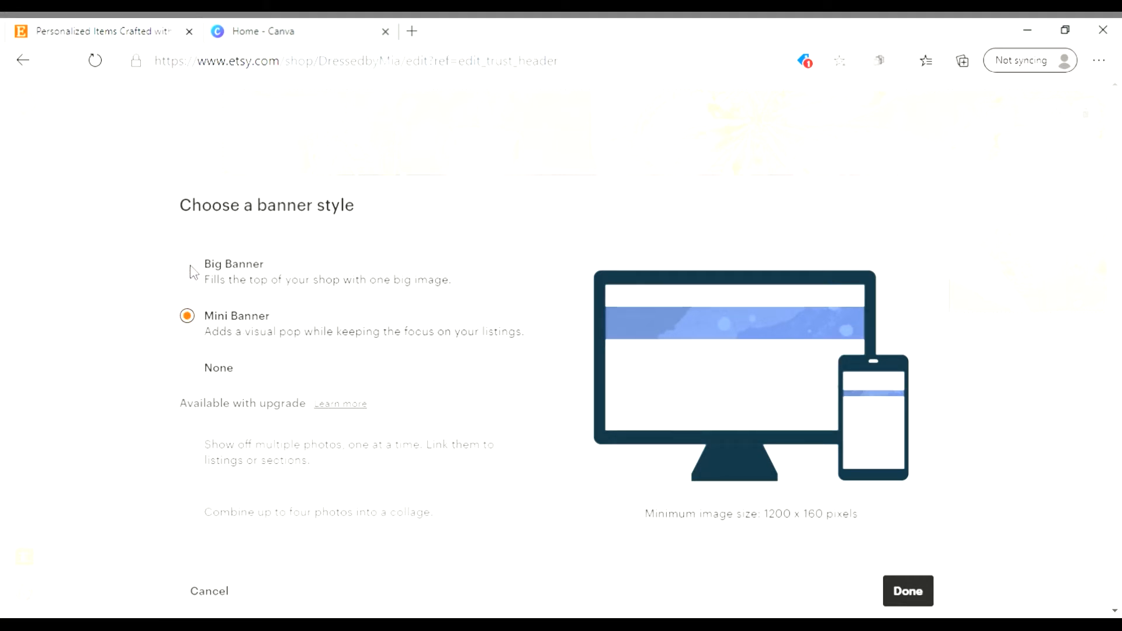
pyautogui.click(188, 265)
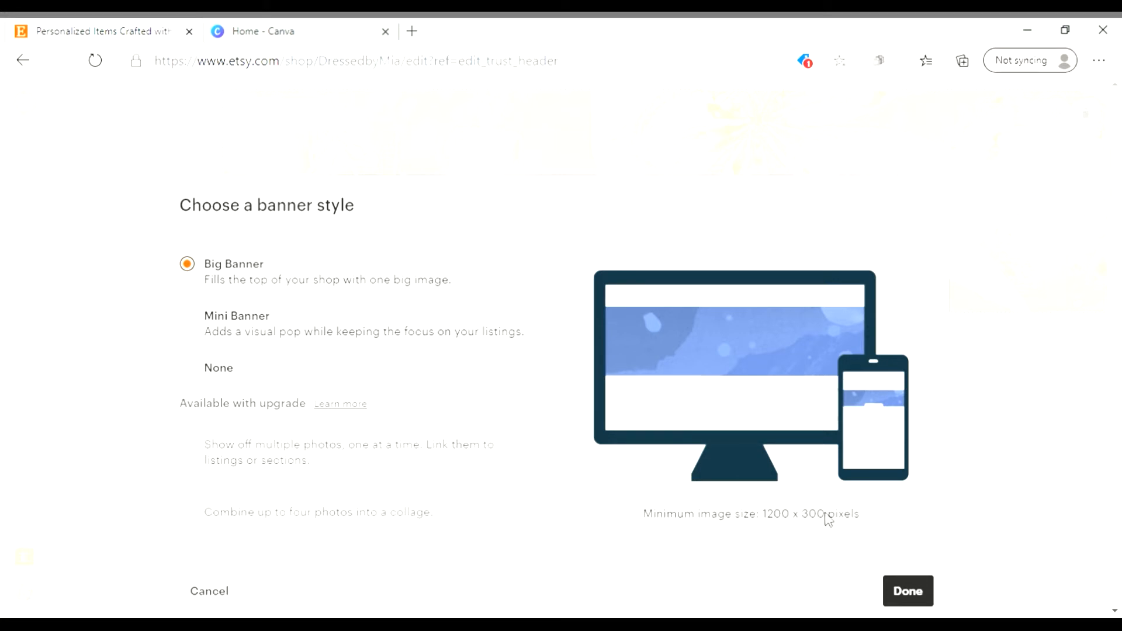
pyautogui.click(922, 595)
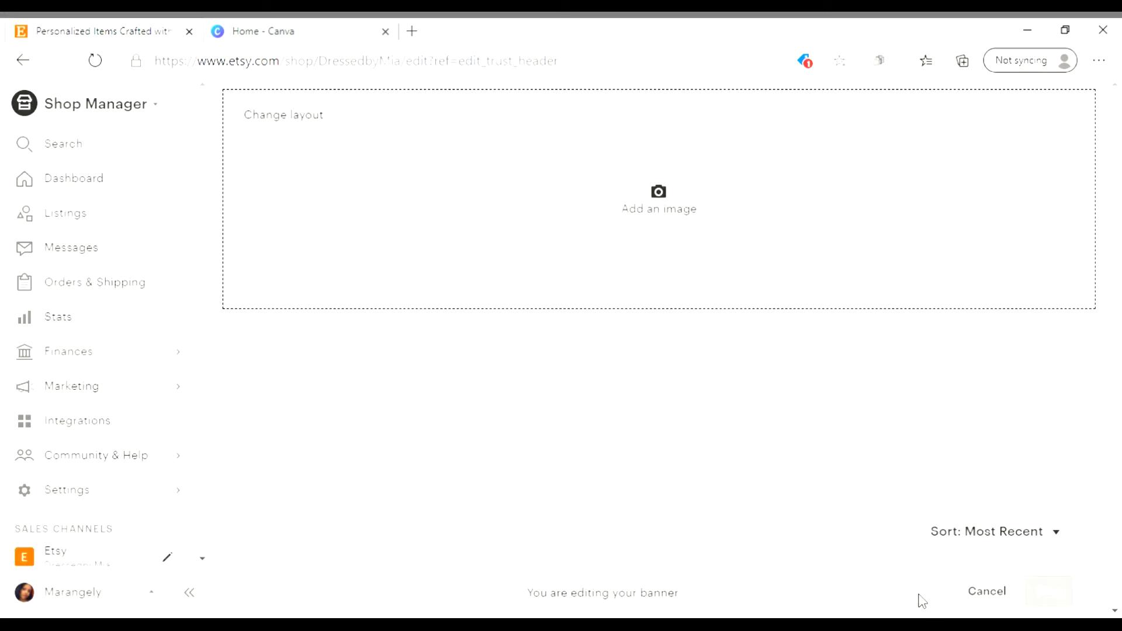
# - Switch to Canva and look through the home page's saved designs and its template categories, from Instagram posts to Instagram stories
pyautogui.click(291, 28)
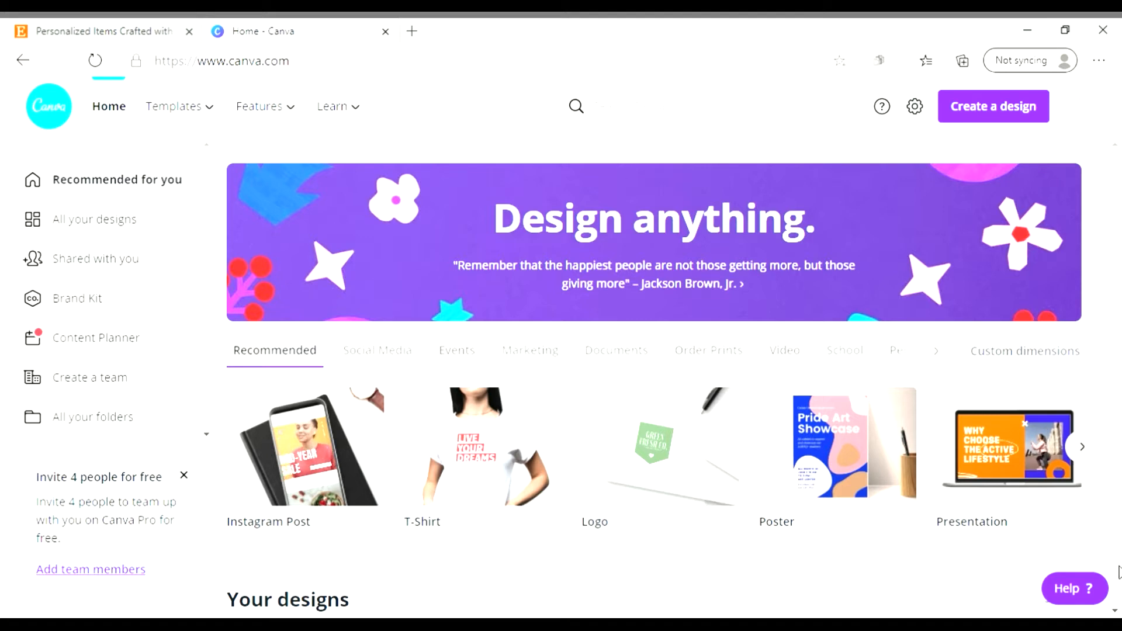
pyautogui.click(1116, 611)
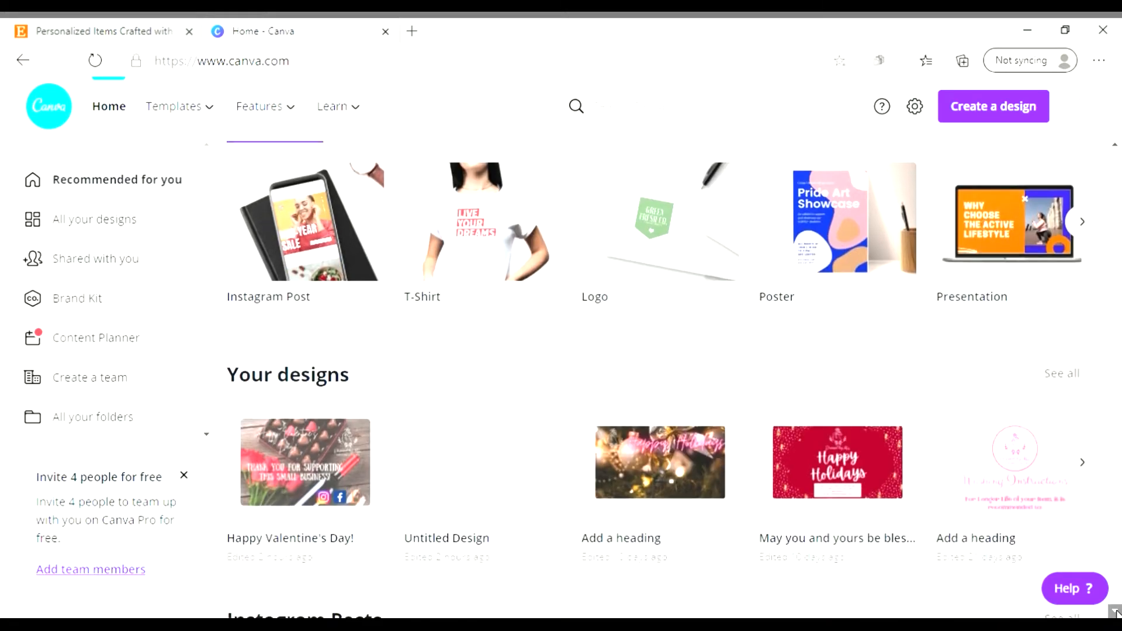
pyautogui.click(1116, 612)
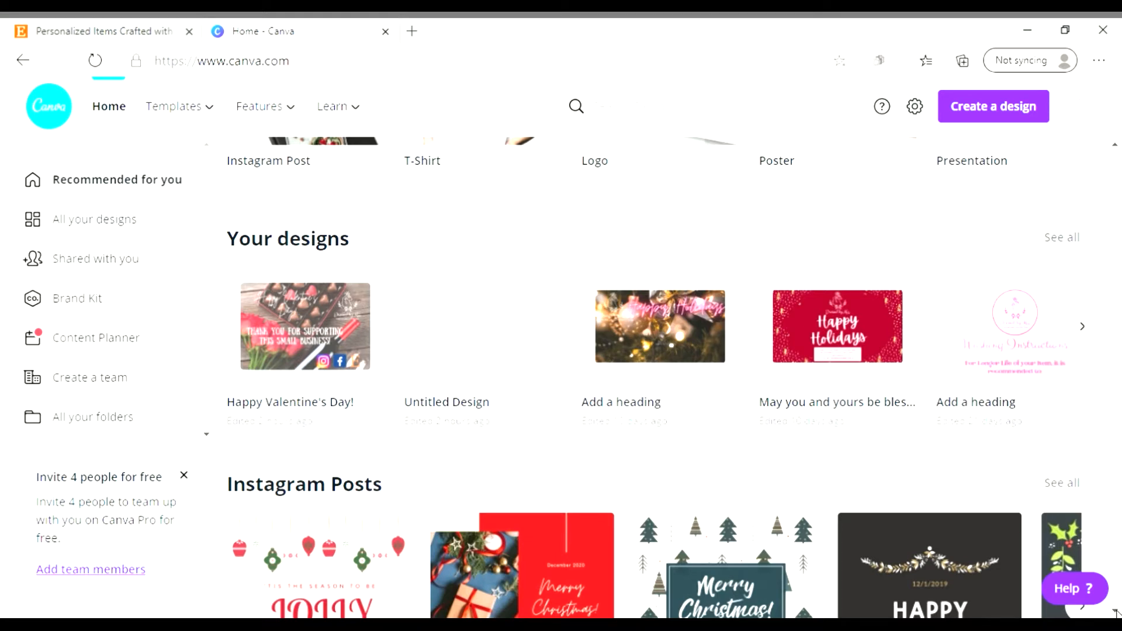
pyautogui.click(1116, 612)
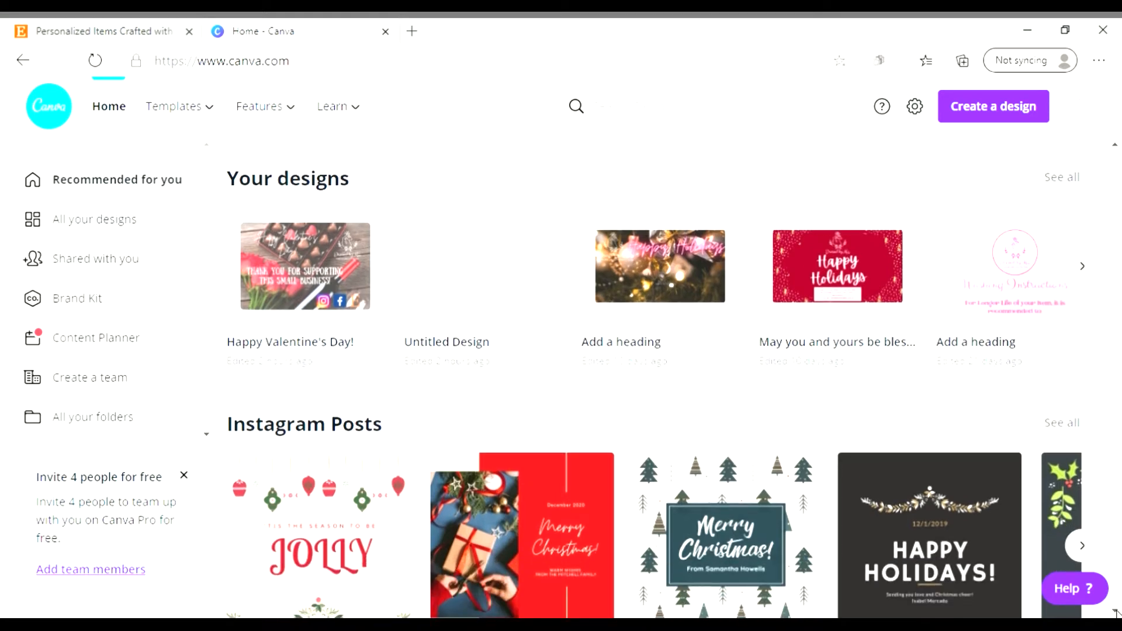
pyautogui.click(1116, 612)
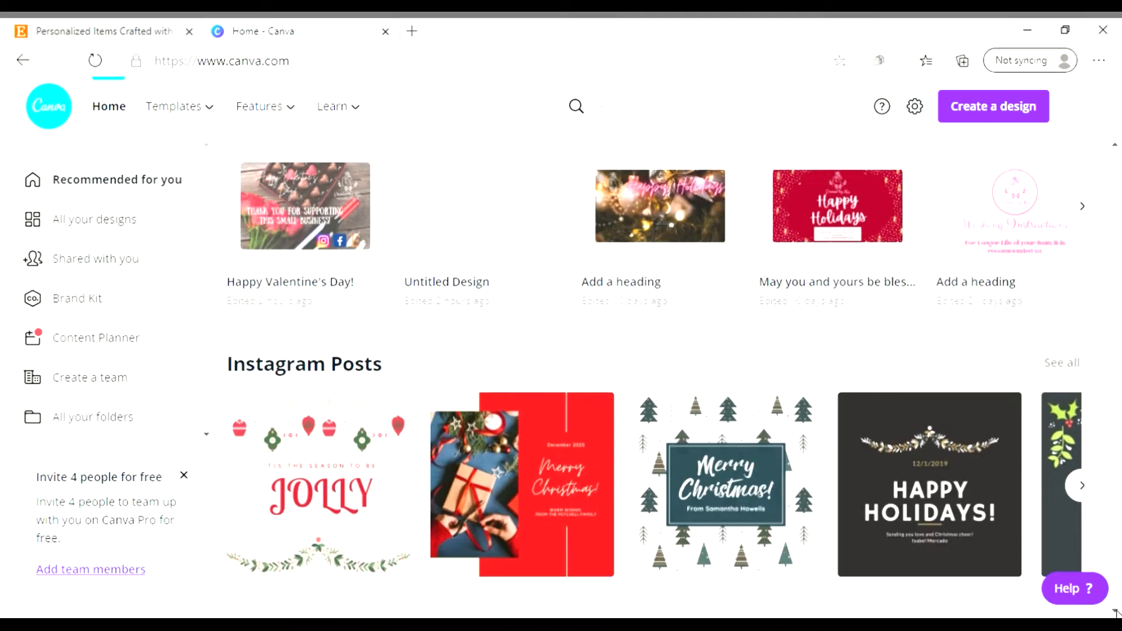
pyautogui.click(1116, 612)
pyautogui.click(1116, 612)
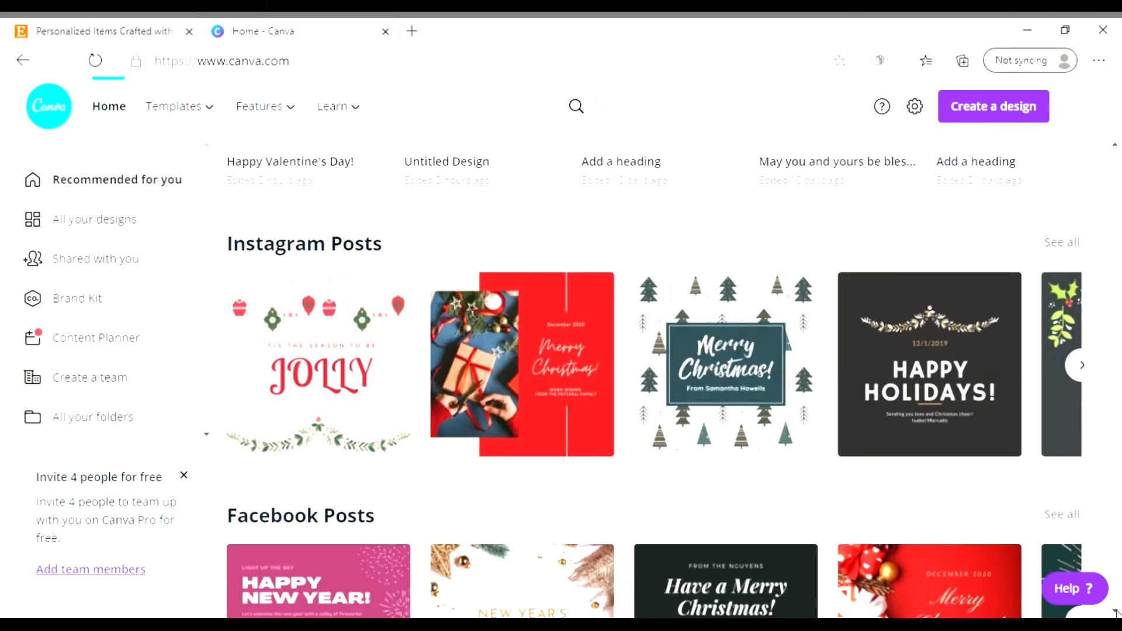
pyautogui.click(1116, 612)
pyautogui.click(1116, 612)
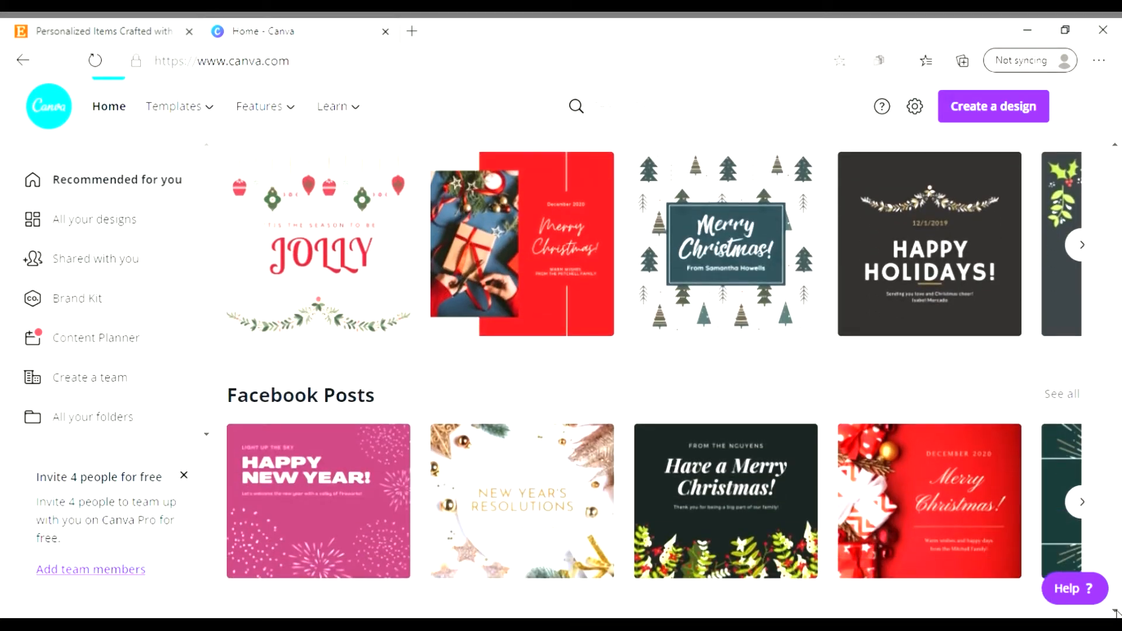
pyautogui.click(1116, 612)
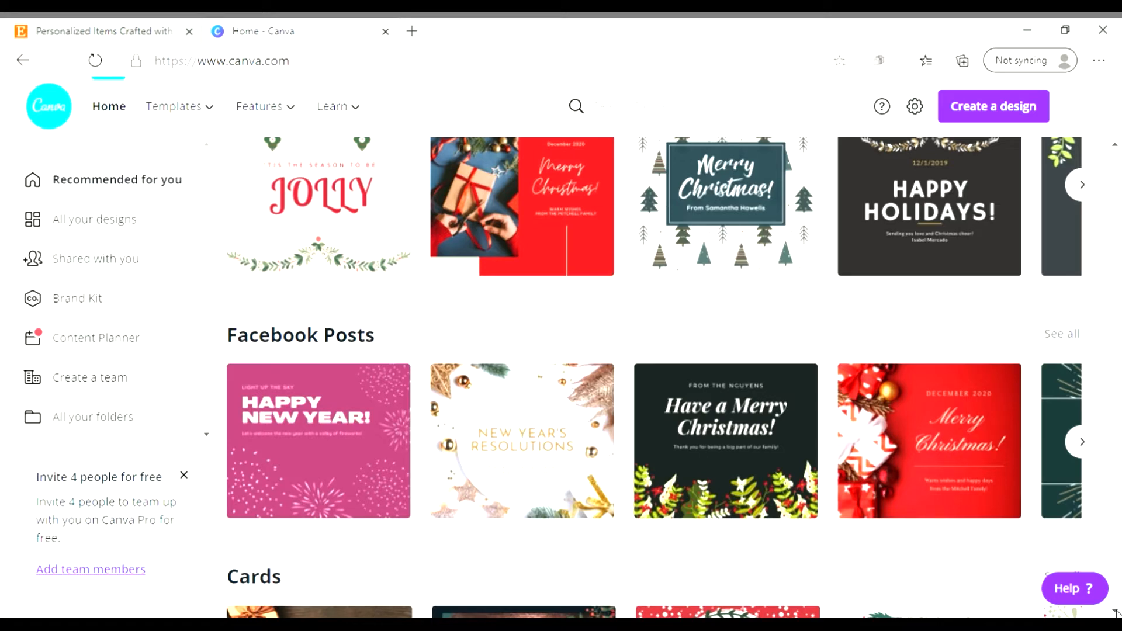
pyautogui.scroll(-3, 1115, 613)
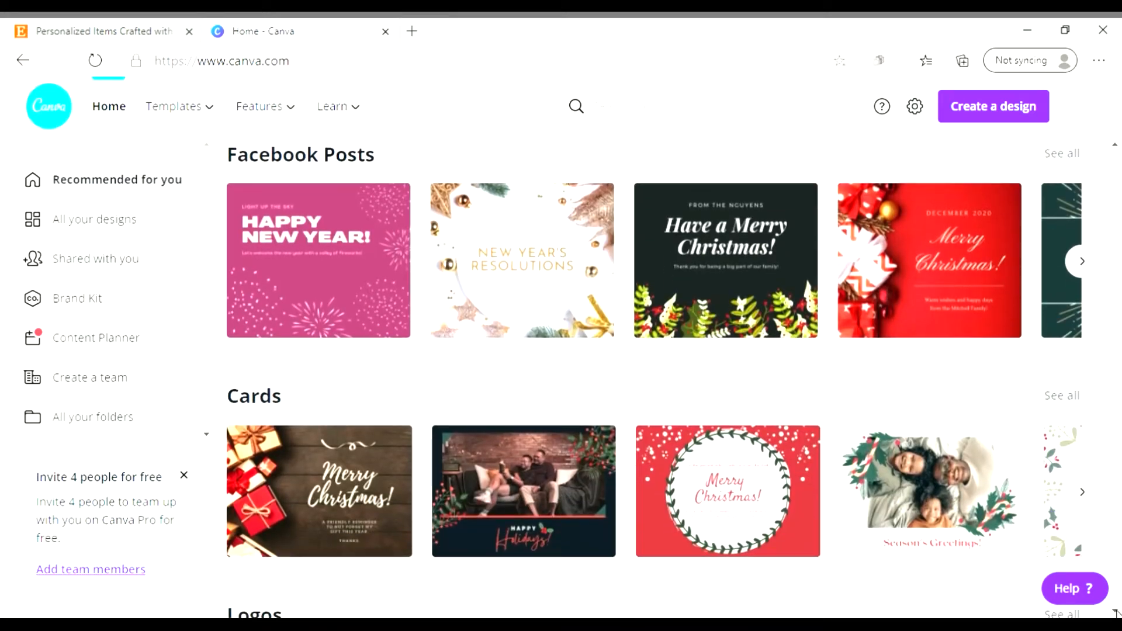
pyautogui.scroll(-4, 1116, 612)
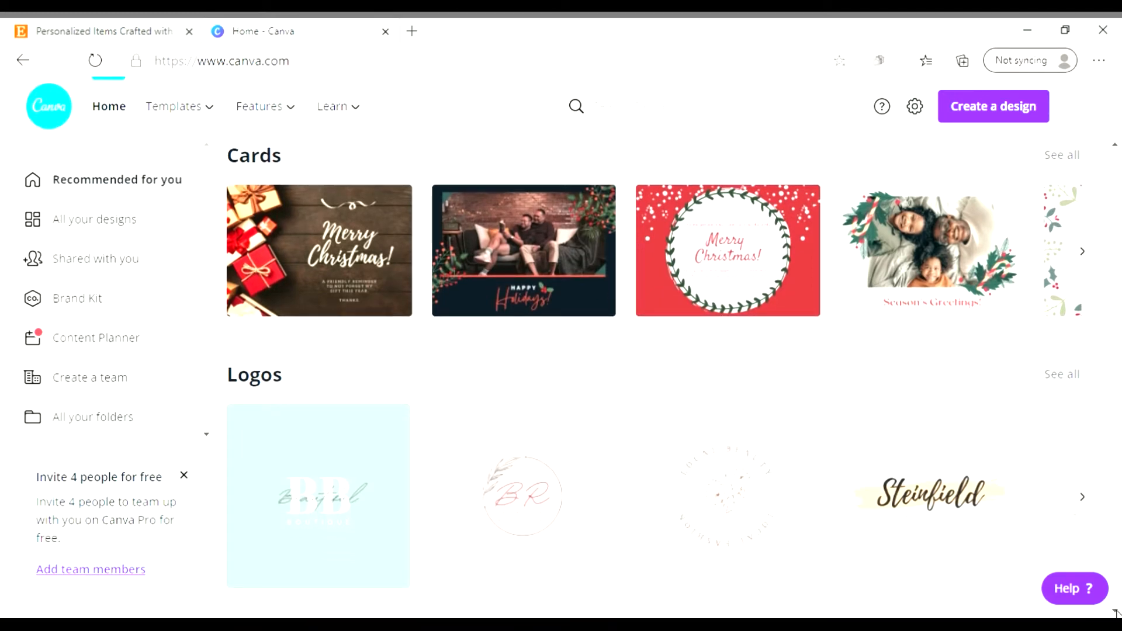
pyautogui.scroll(-4, 1116, 612)
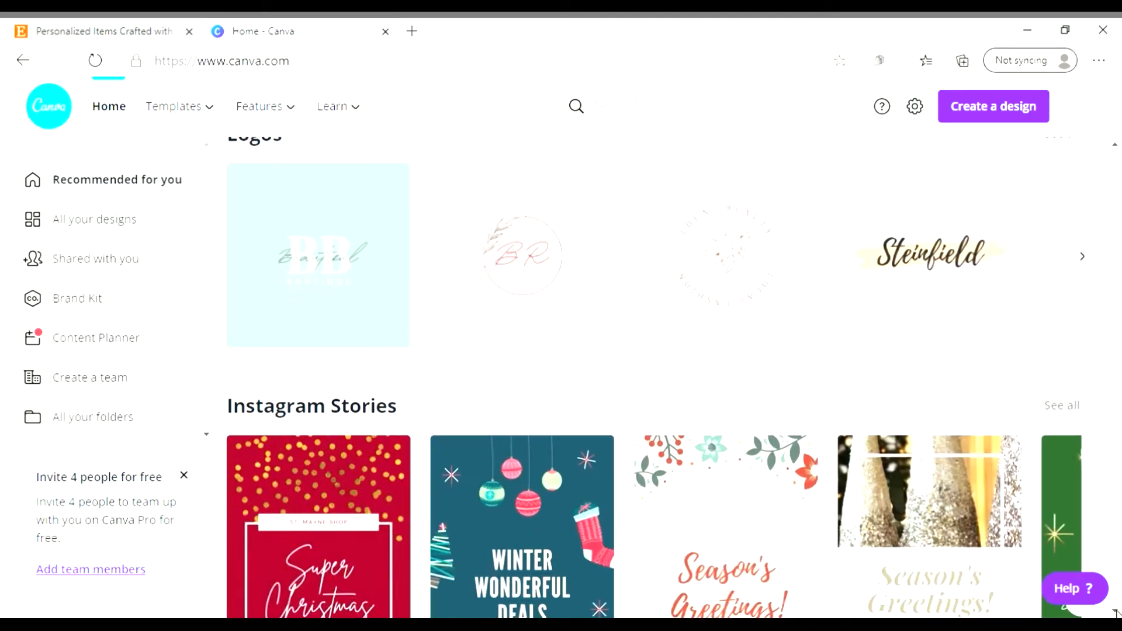
pyautogui.scroll(-3, 1115, 613)
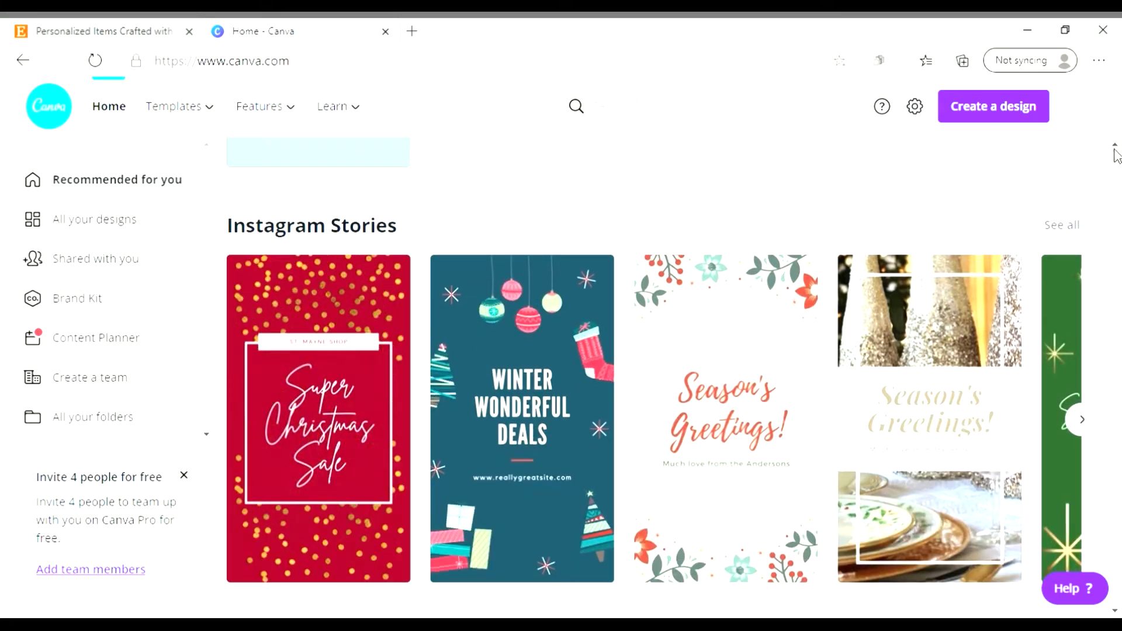
pyautogui.scroll(3, 1115, 152)
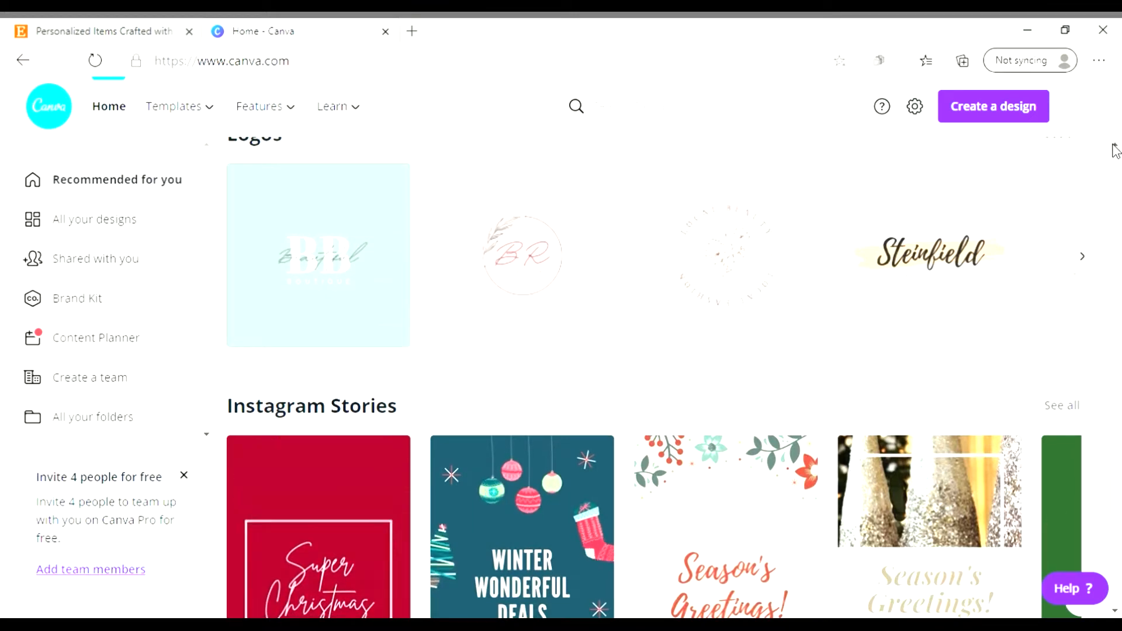
pyautogui.scroll(10, 1116, 151)
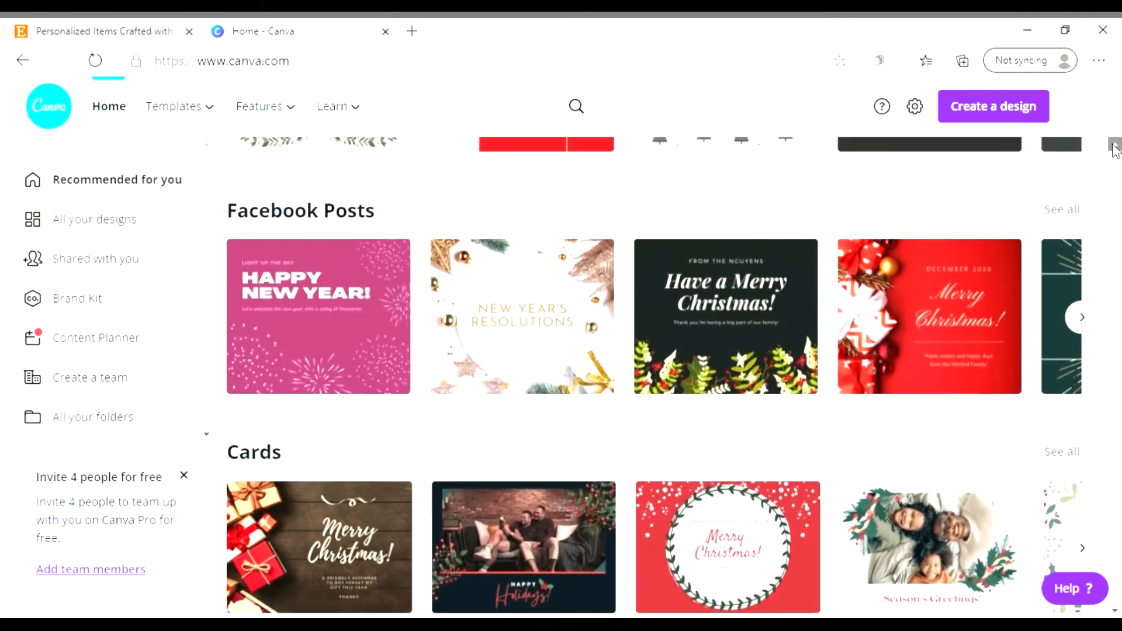
# - Return to the start of the Canva home page and open the custom dimensions for a new design
pyautogui.scroll(7, 1116, 151)
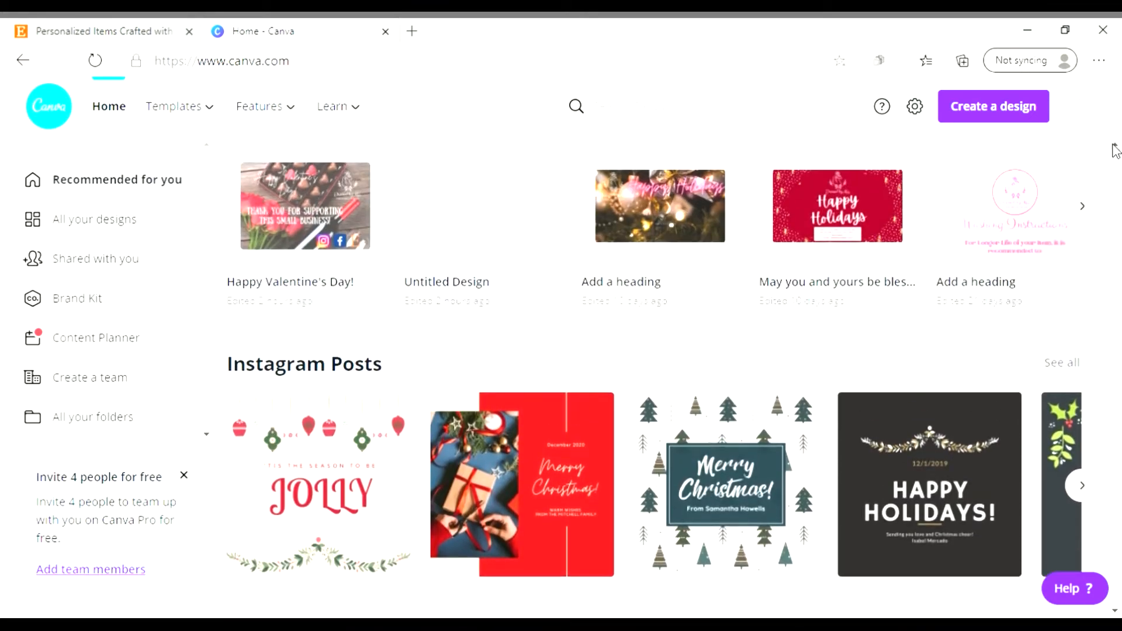
pyautogui.scroll(7, 1116, 150)
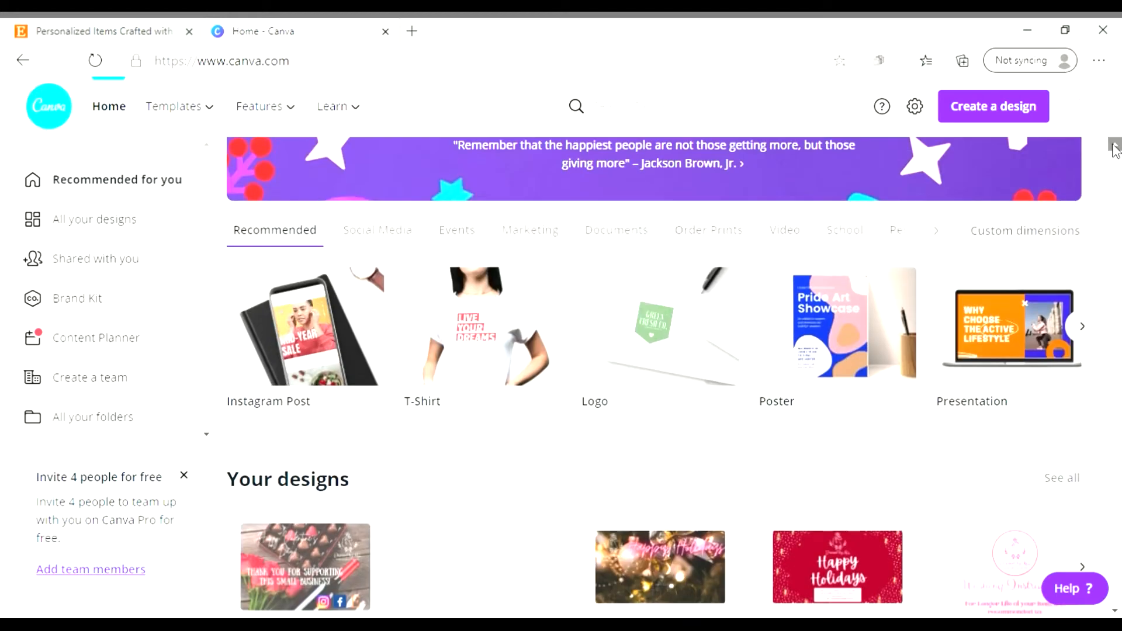
pyautogui.scroll(1, 1116, 151)
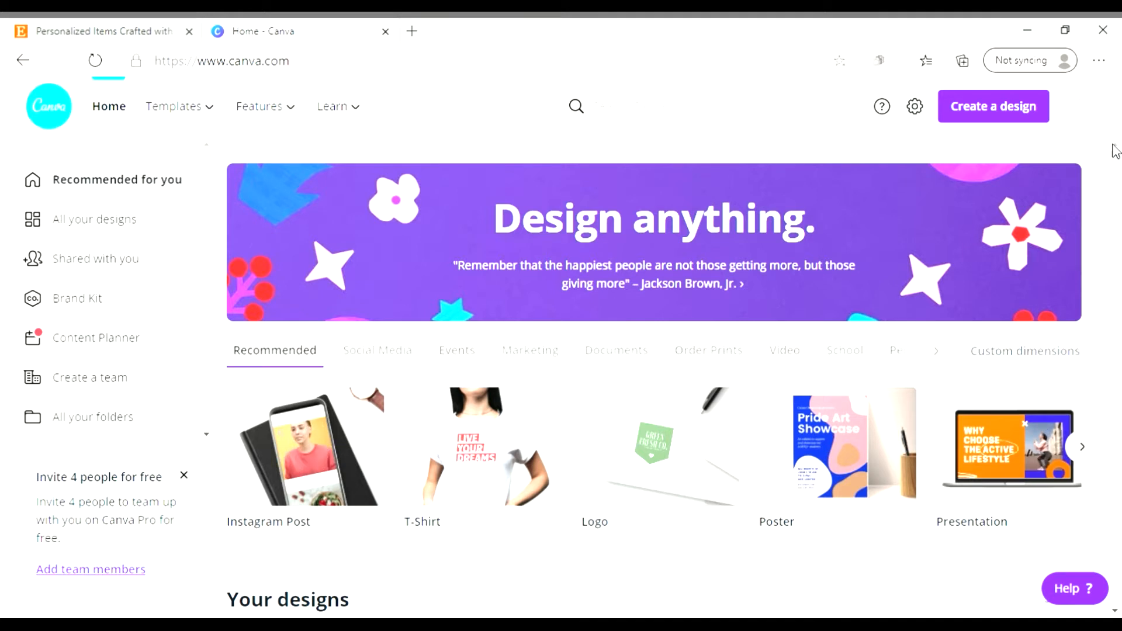
pyautogui.click(1026, 358)
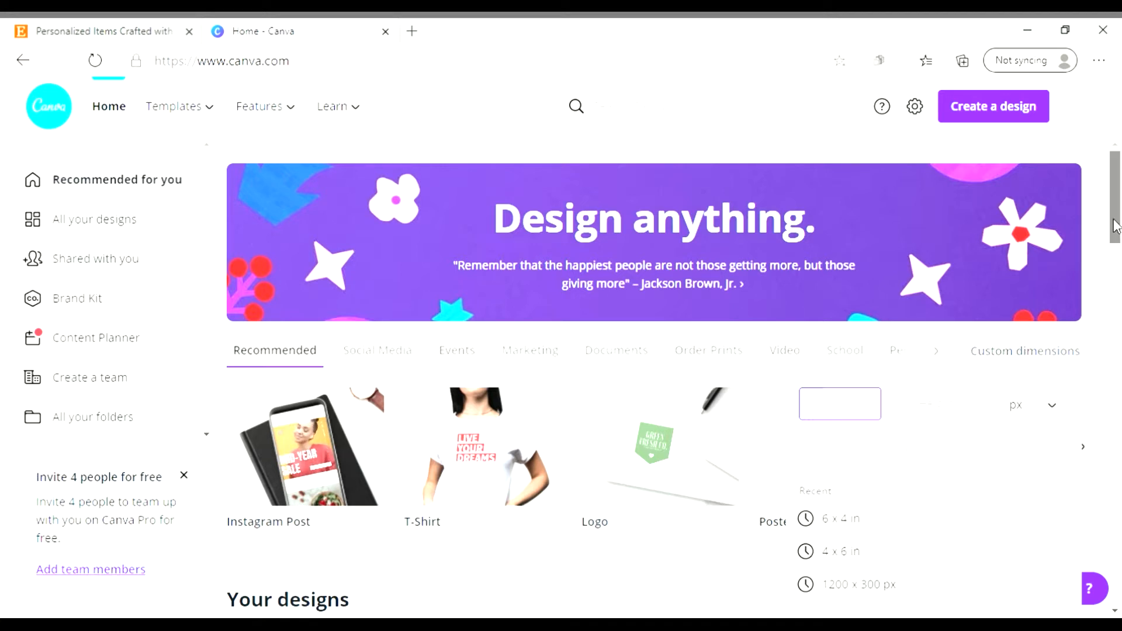
pyautogui.moveTo(1118, 230); pyautogui.dragTo(1119, 251)
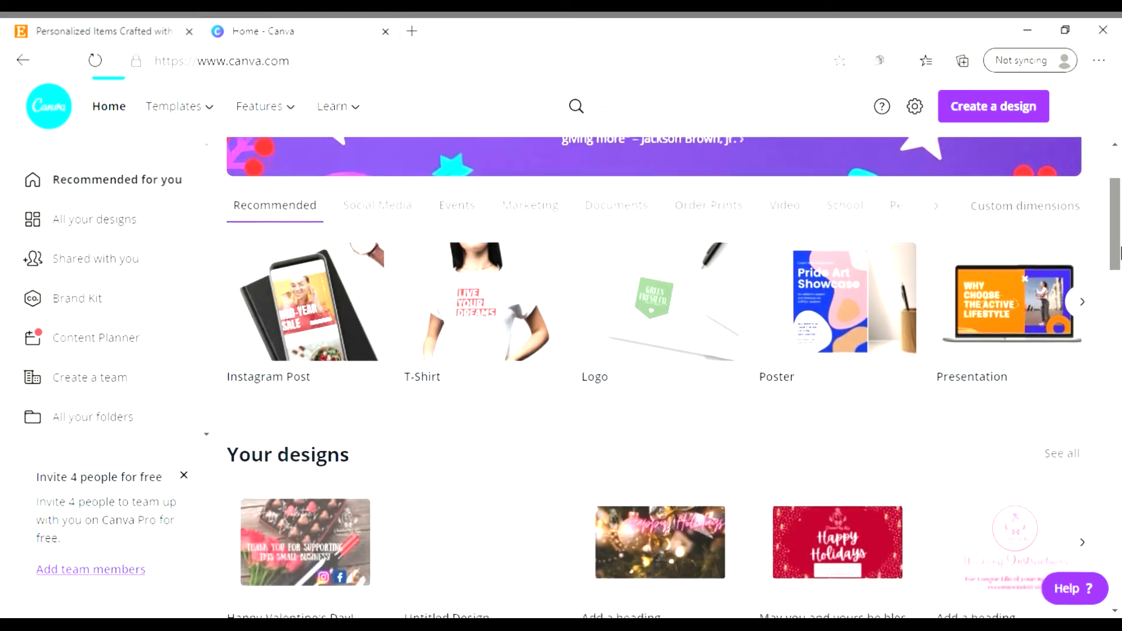
pyautogui.click(1038, 214)
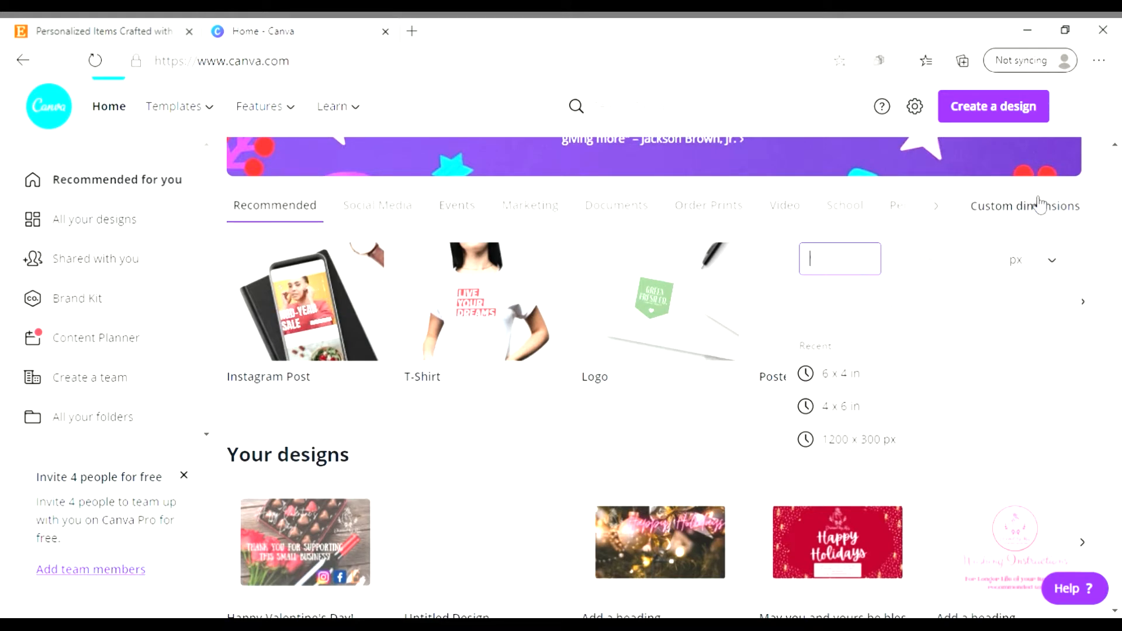
# - Set the new design's custom size to 6 × 4 inches
pyautogui.click(1046, 268)
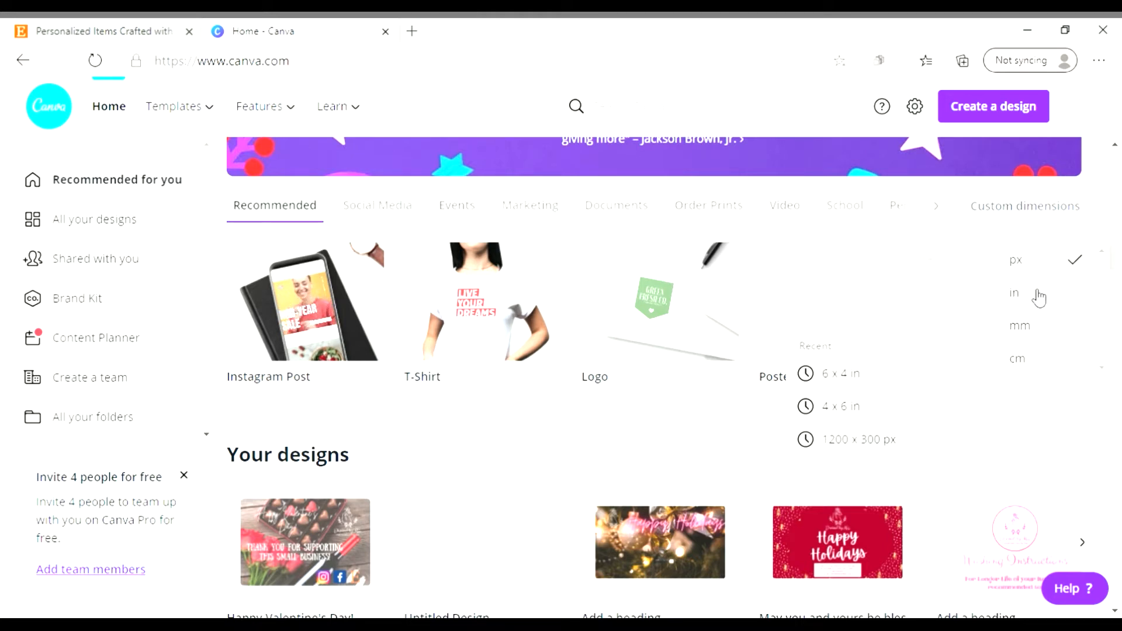
pyautogui.click(1039, 298)
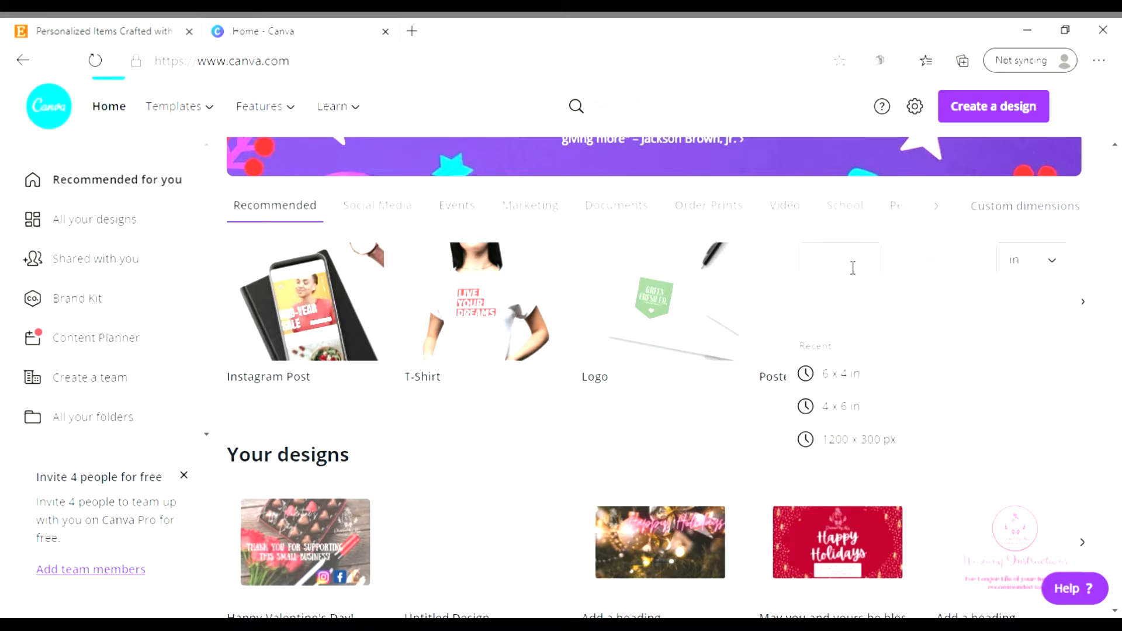
pyautogui.click(853, 268)
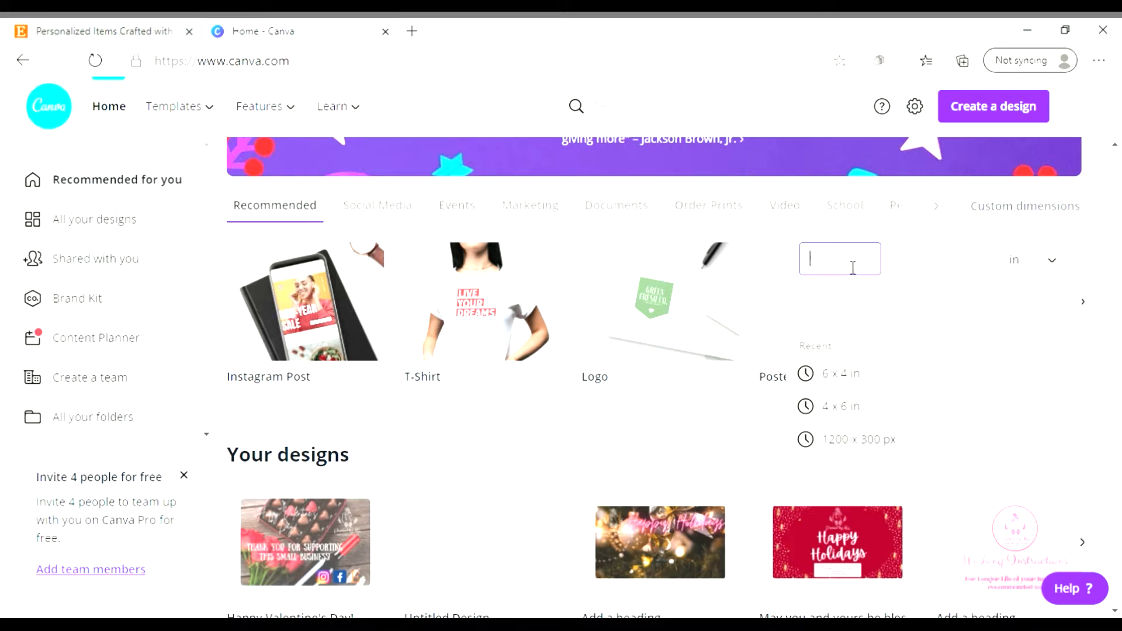
pyautogui.write('6')
pyautogui.press('Tab')
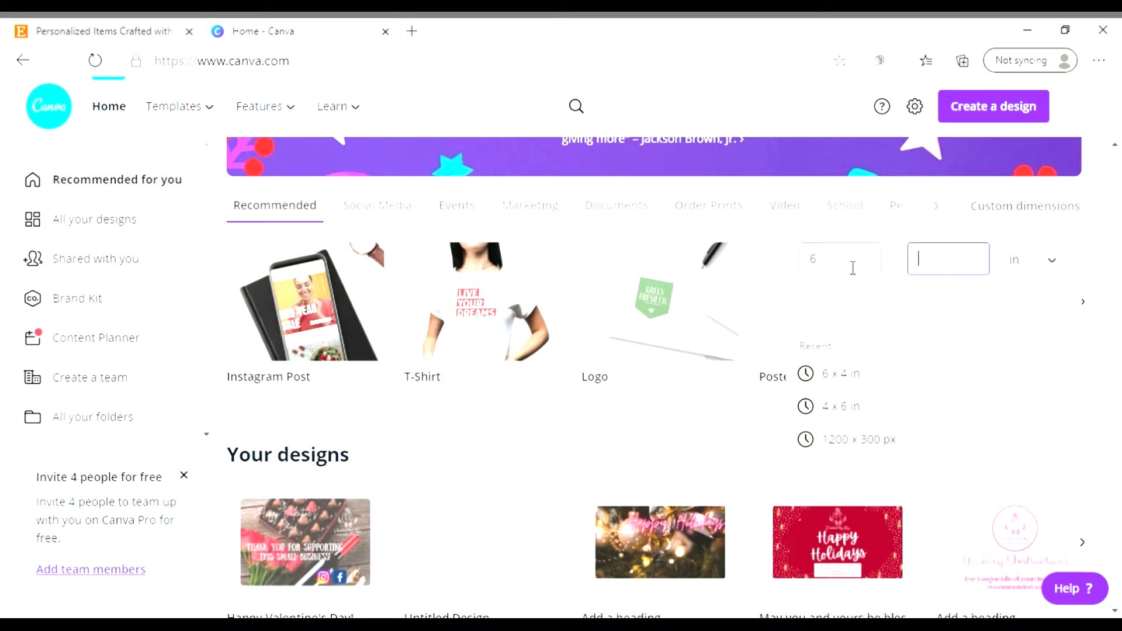
pyautogui.write('4')
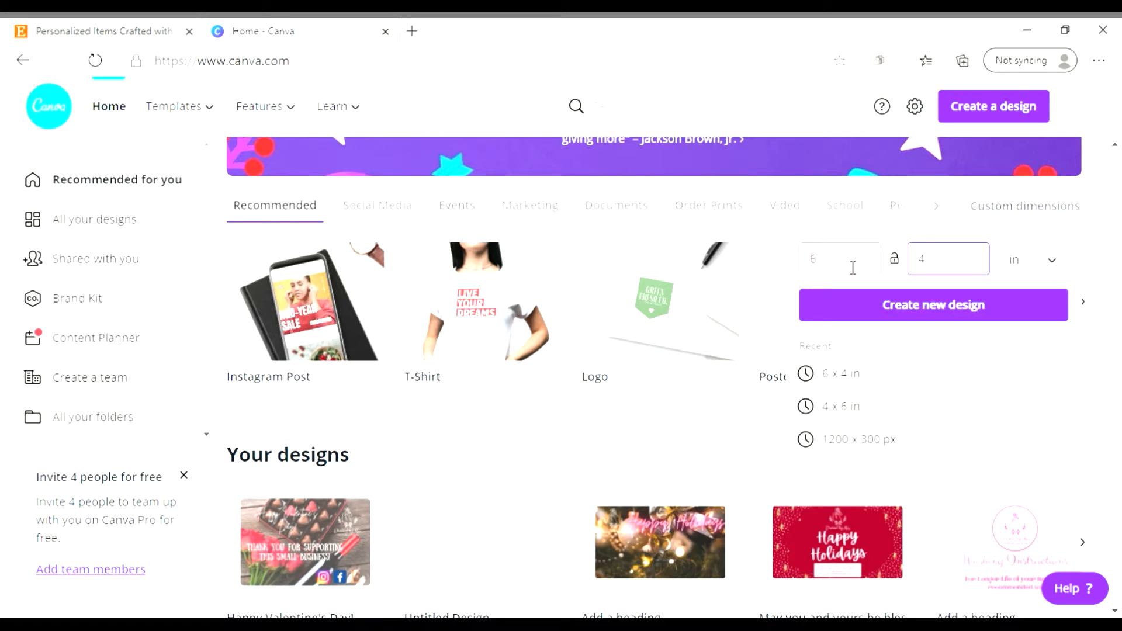
# - Set the custom size to 1200 × 300 pixels and create the new design
pyautogui.click(1015, 259)
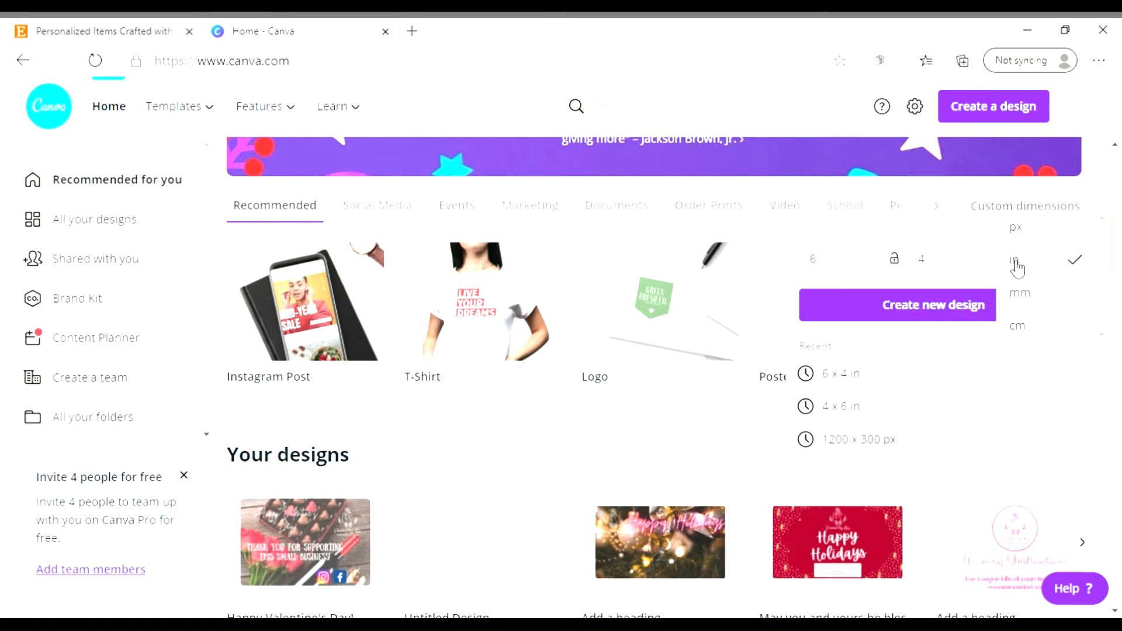
pyautogui.click(1035, 233)
pyautogui.click(845, 264)
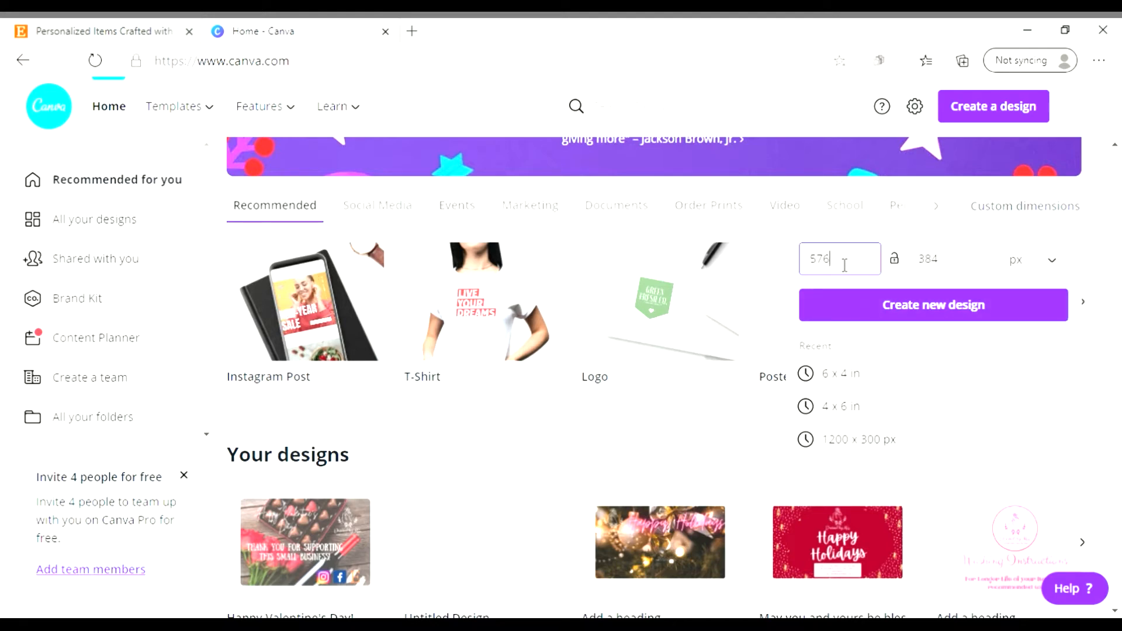
pyautogui.press('BackSpace')
pyautogui.press('BackSpace')
pyautogui.write('1200')
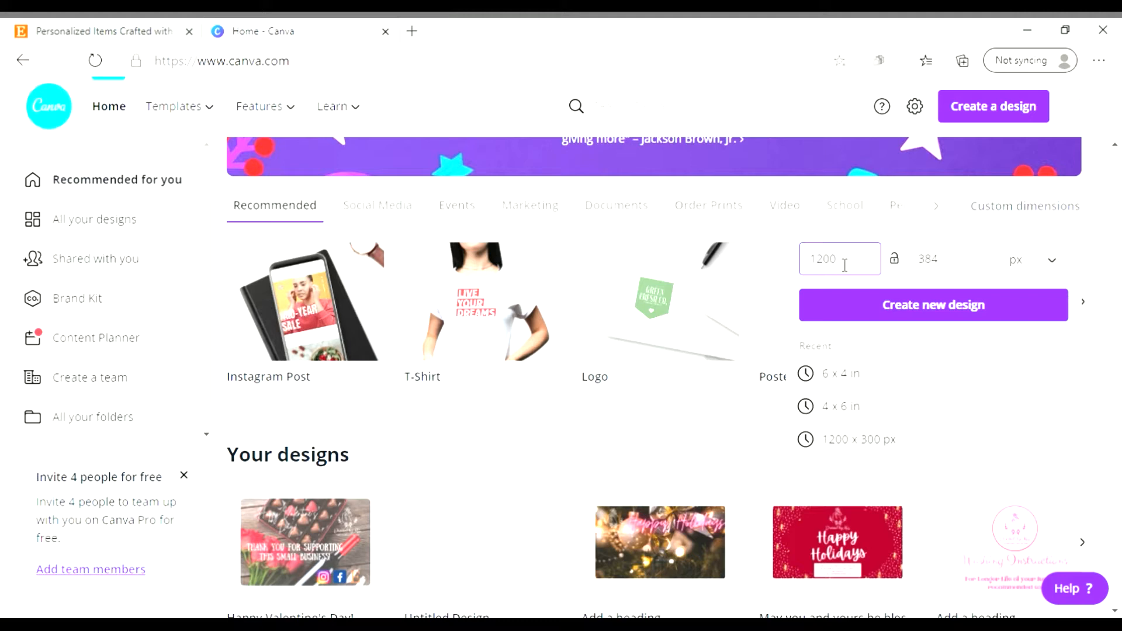
pyautogui.press('Tab')
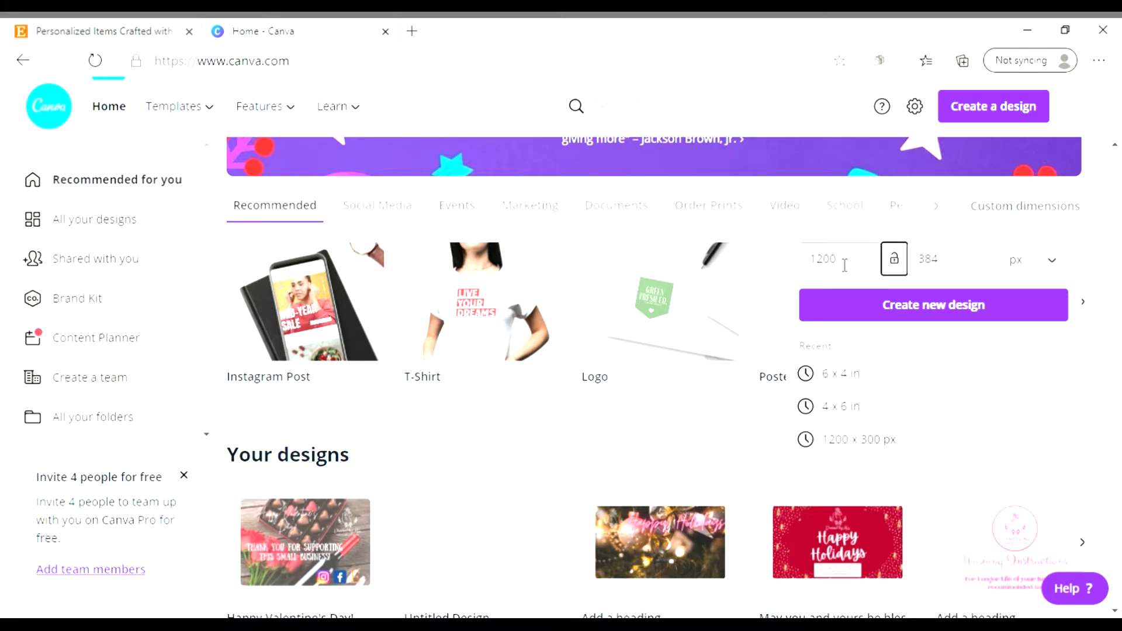
pyautogui.press('Tab')
pyautogui.write('300')
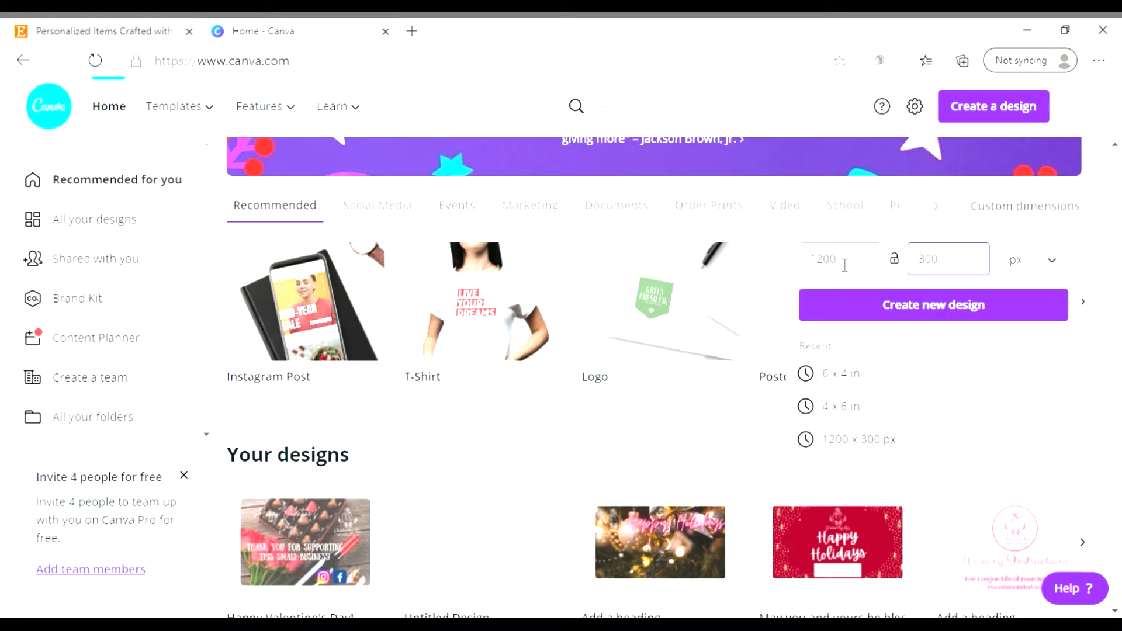
pyautogui.click(945, 315)
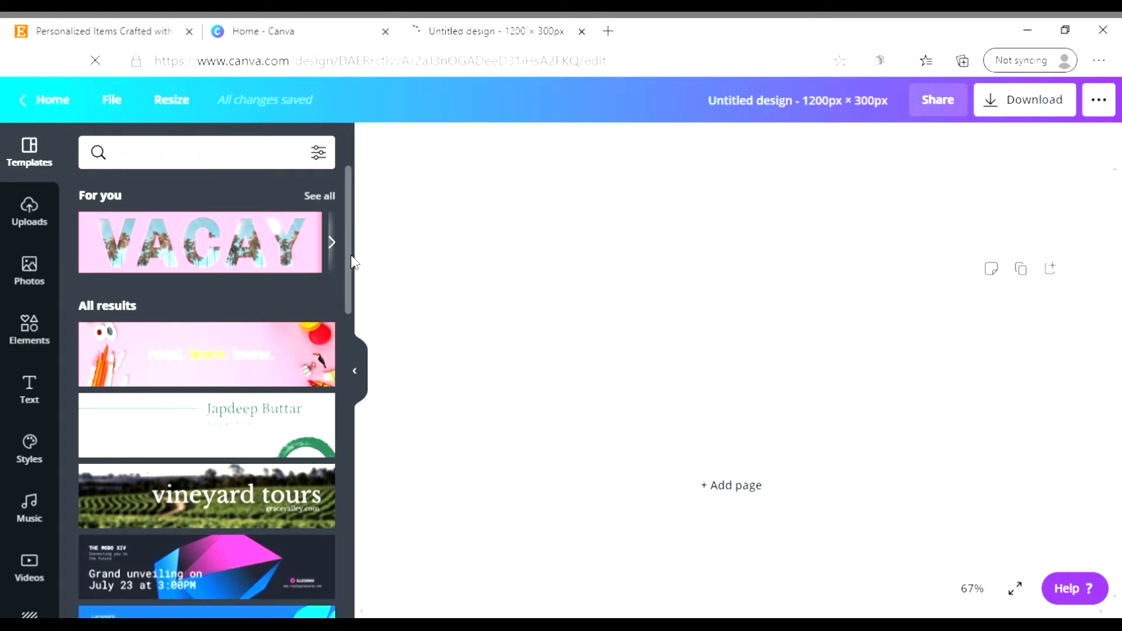
# - Browse the banner templates and the New year photos, and add the photo of a red-ribboned gift on blue wood to the page
pyautogui.moveTo(352, 263); pyautogui.dragTo(348, 419)
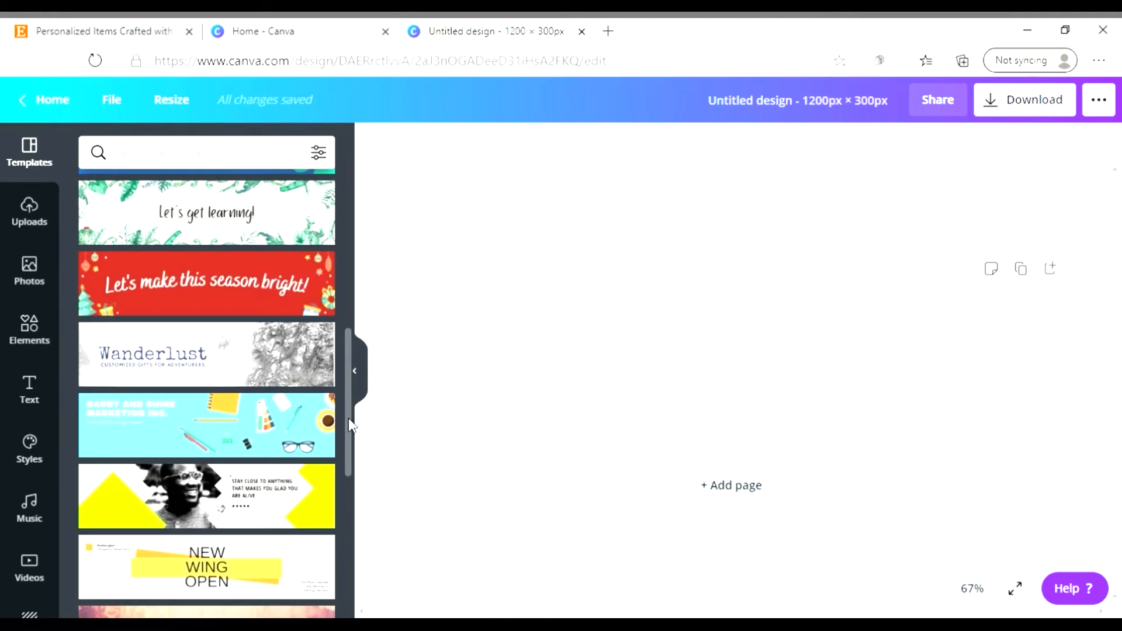
pyautogui.scroll(-4, 348, 418)
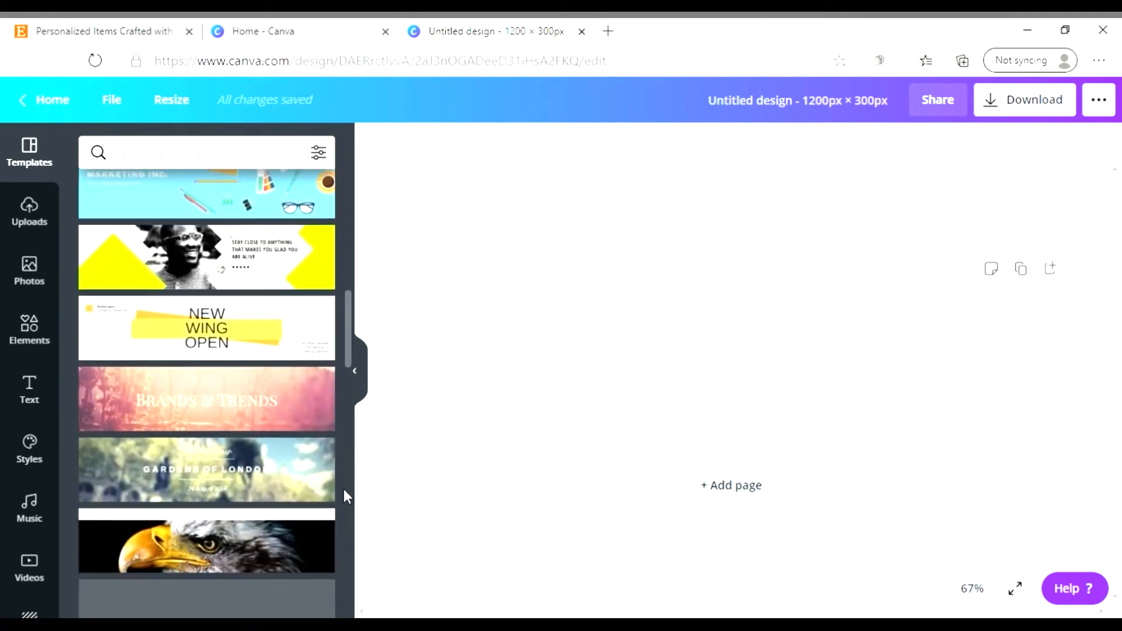
pyautogui.scroll(12, 343, 496)
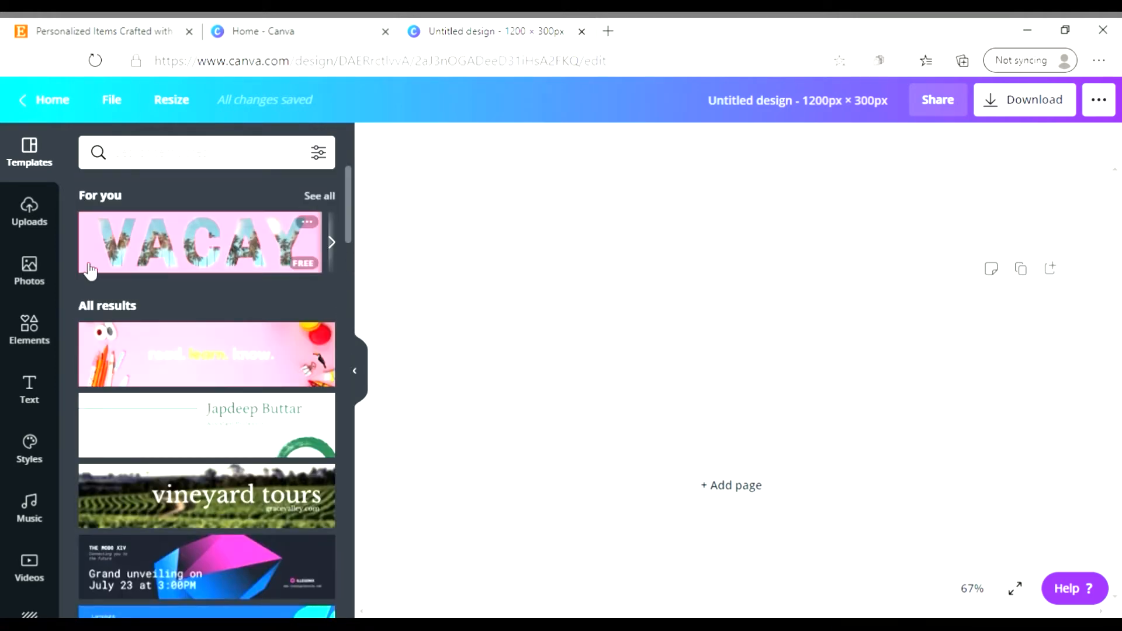
pyautogui.click(37, 279)
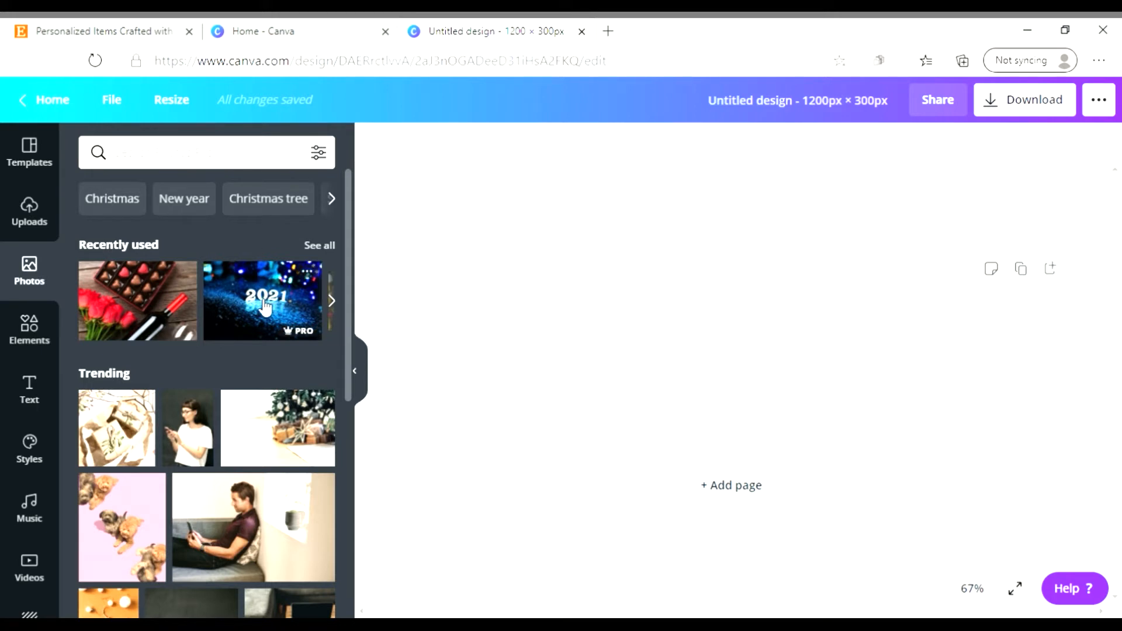
pyautogui.click(191, 206)
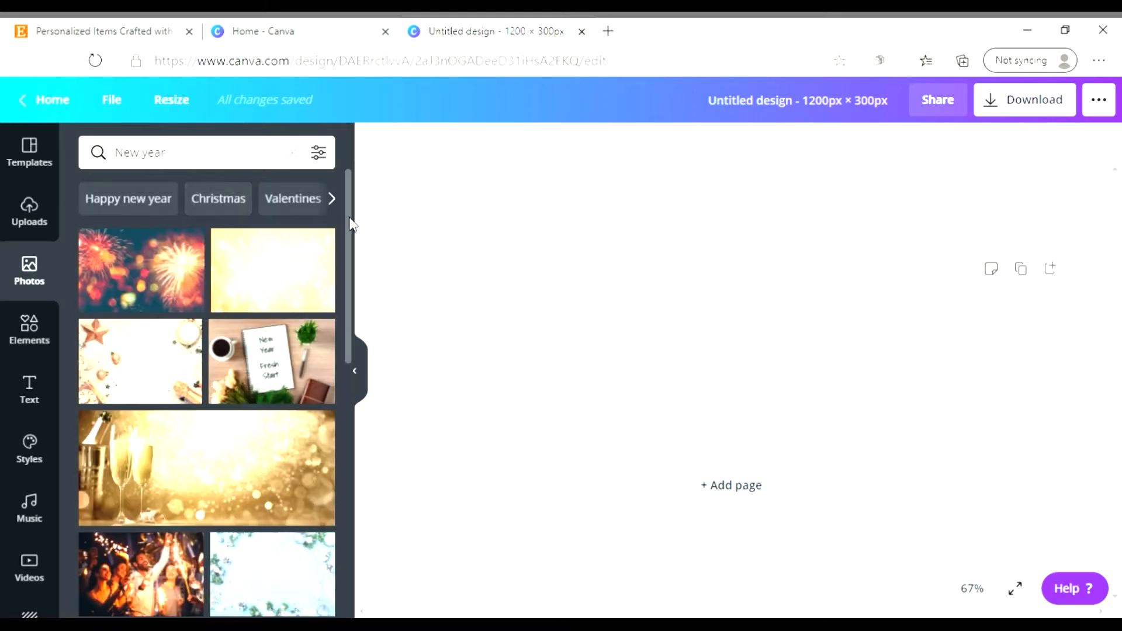
pyautogui.moveTo(351, 224); pyautogui.dragTo(342, 493)
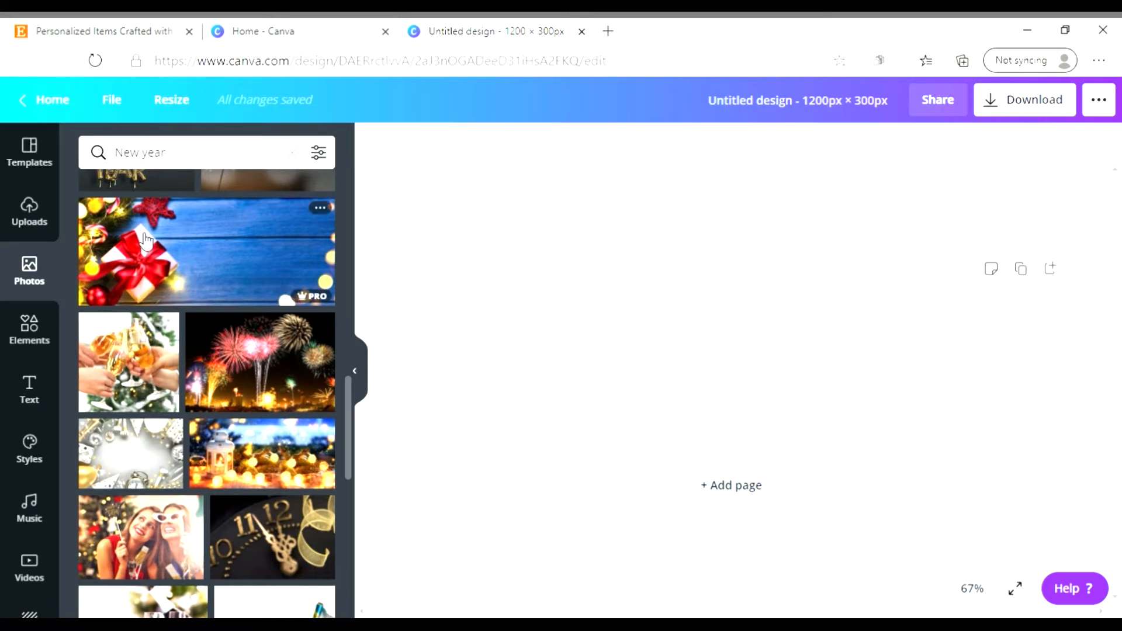
pyautogui.click(206, 240)
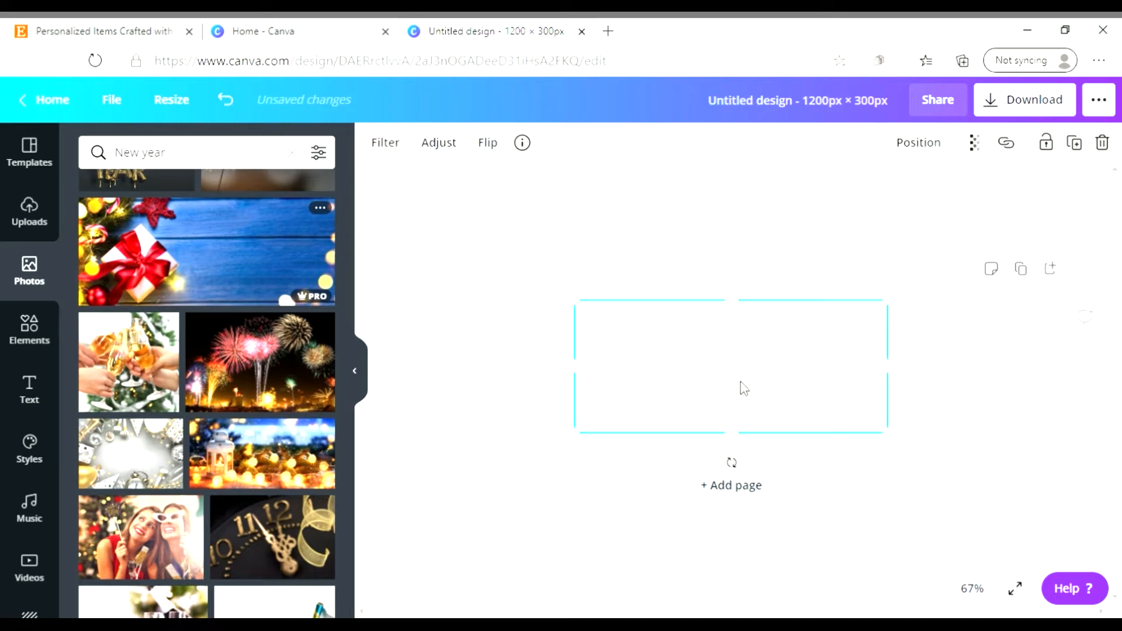
# - Align the gift photo with the banner's left edge and enlarge it to cover the full width
pyautogui.moveTo(745, 363); pyautogui.dragTo(533, 351)
pyautogui.moveTo(717, 421); pyautogui.dragTo(1111, 460)
pyautogui.moveTo(714, 428); pyautogui.dragTo(720, 319)
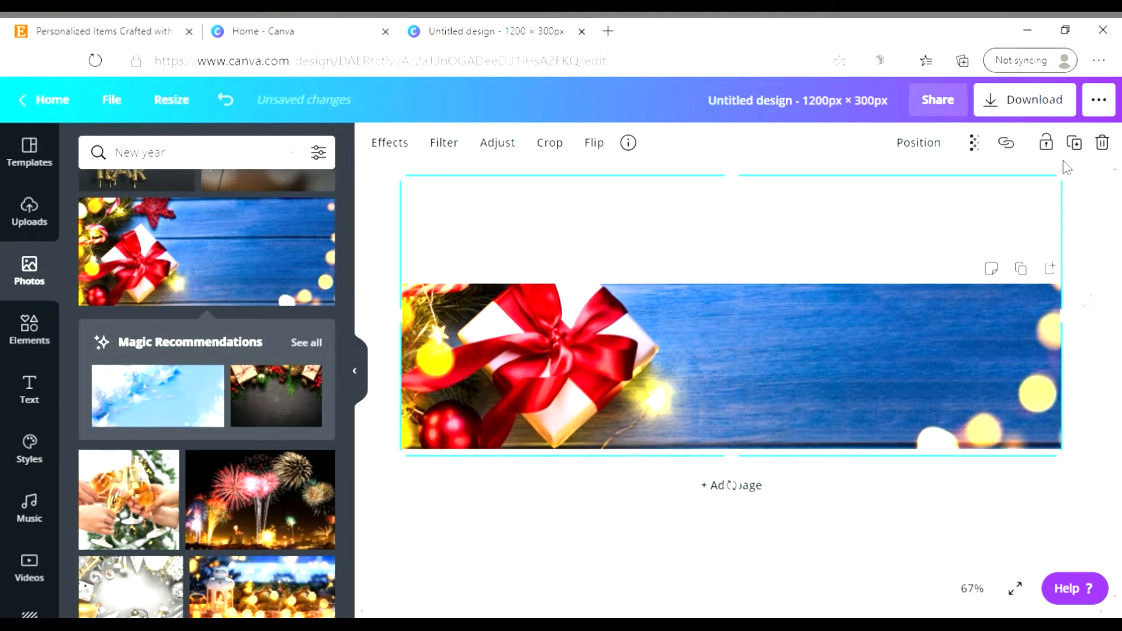
# - Scale the gift photo down to about 738 × 312 px and crop its right side so only the gift end remains
pyautogui.moveTo(1073, 188); pyautogui.dragTo(816, 299)
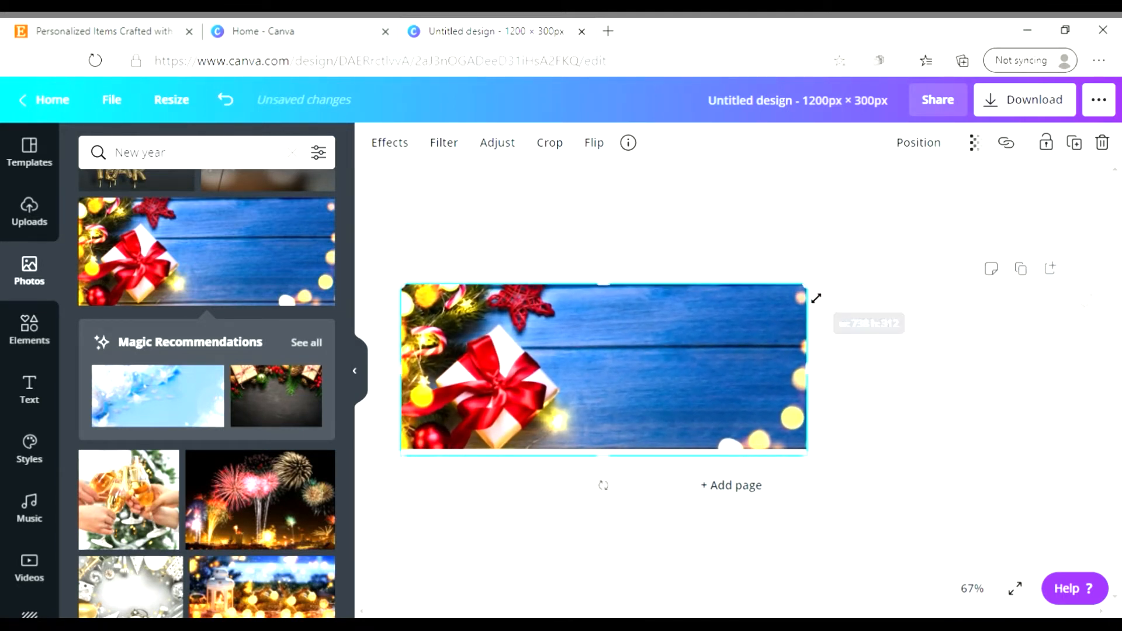
pyautogui.moveTo(821, 376); pyautogui.dragTo(600, 372)
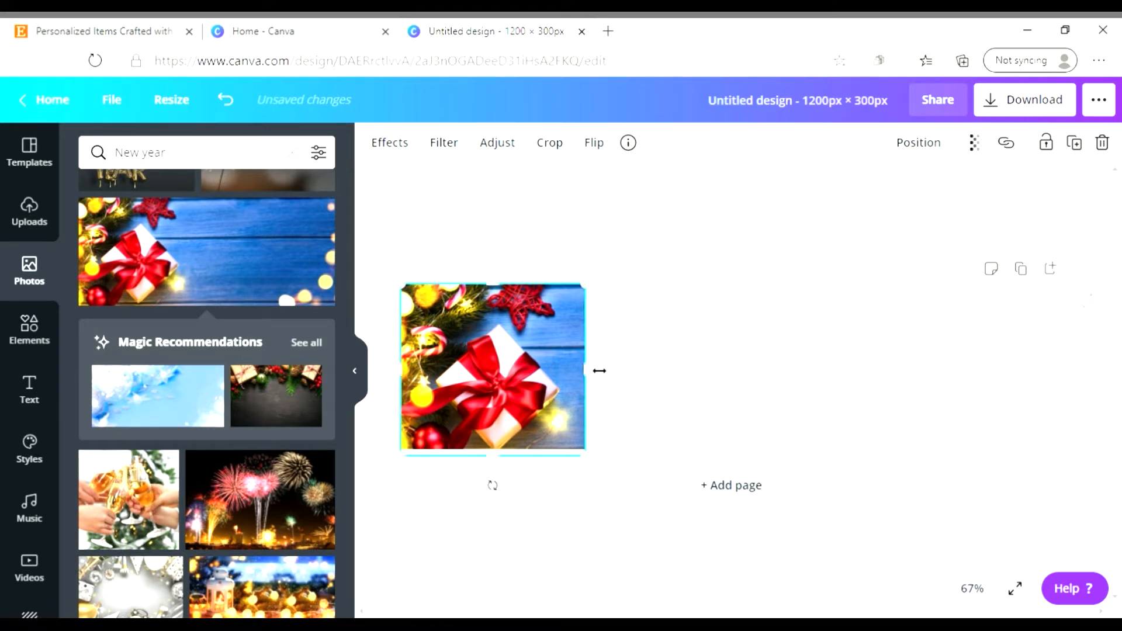
pyautogui.click(609, 267)
# - Try the photo's brown, red, white and yellow as the banner's background color and settle on its blue
pyautogui.click(661, 342)
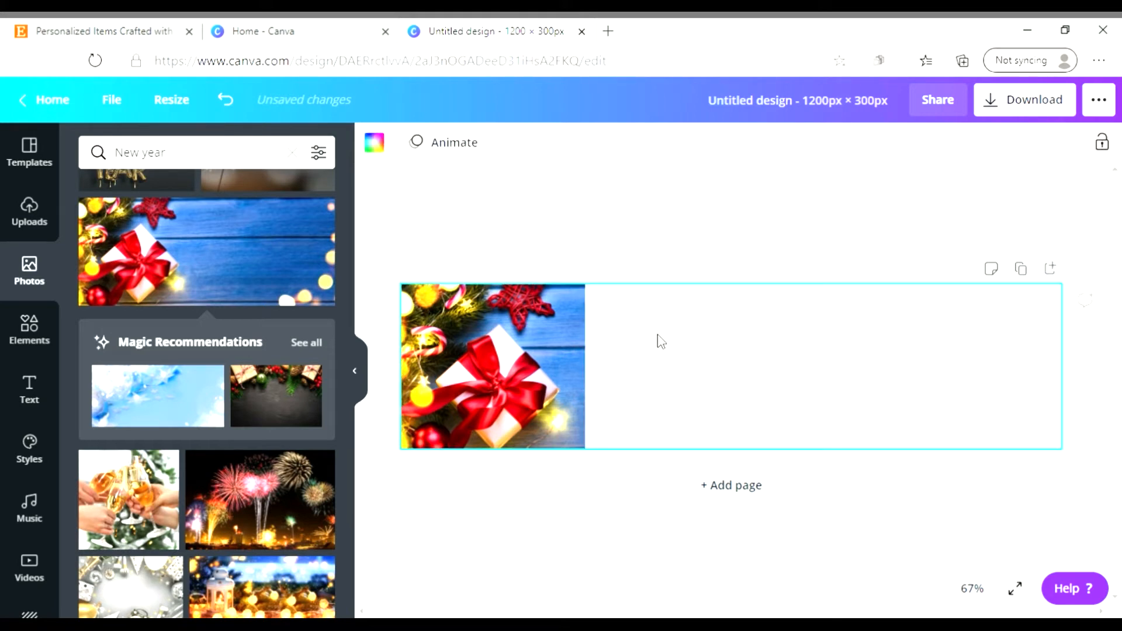
pyautogui.click(375, 143)
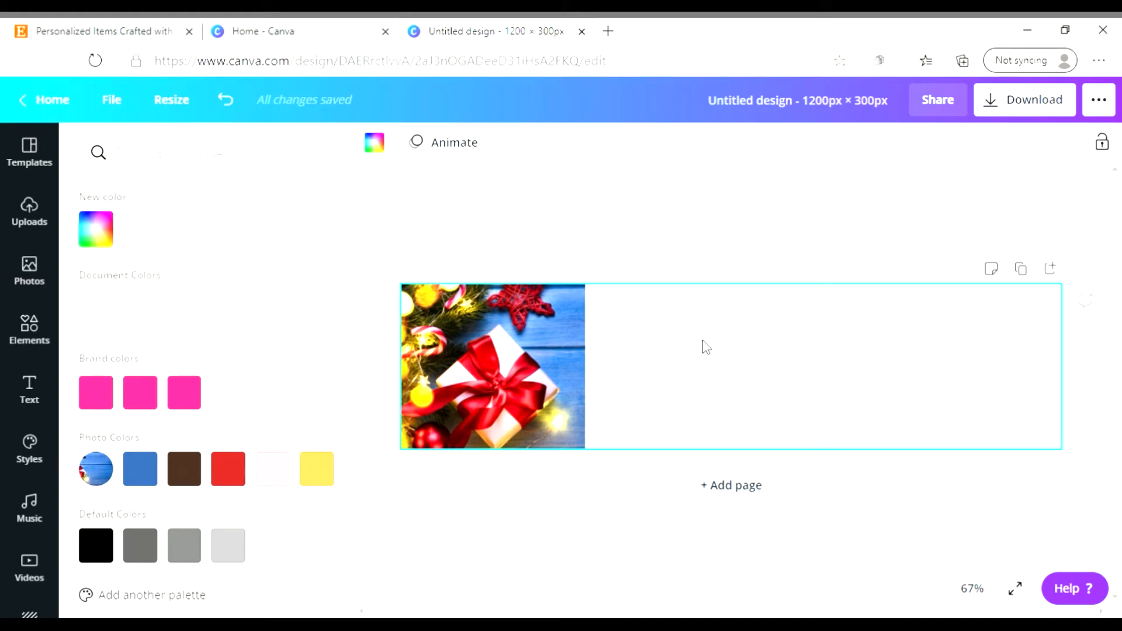
pyautogui.click(142, 476)
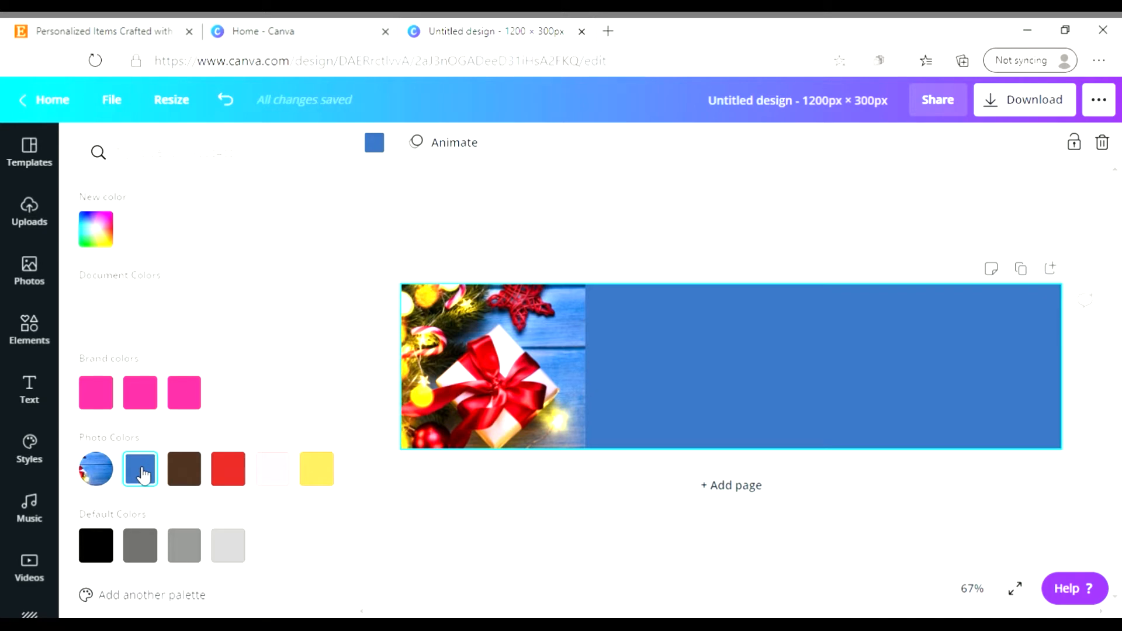
pyautogui.click(184, 476)
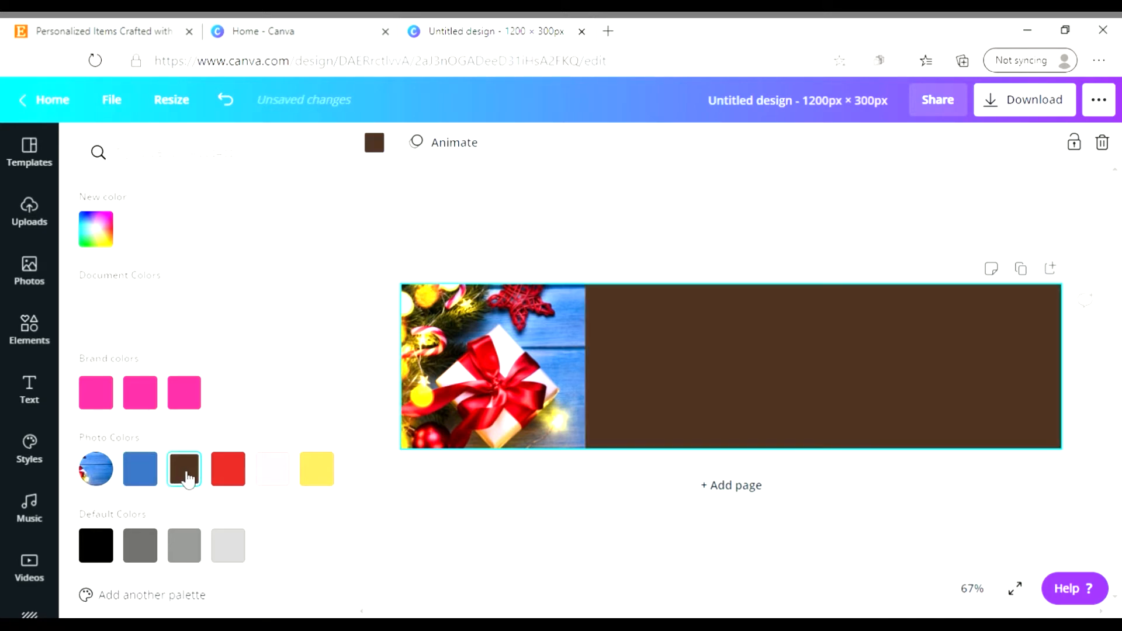
pyautogui.click(237, 476)
pyautogui.click(273, 471)
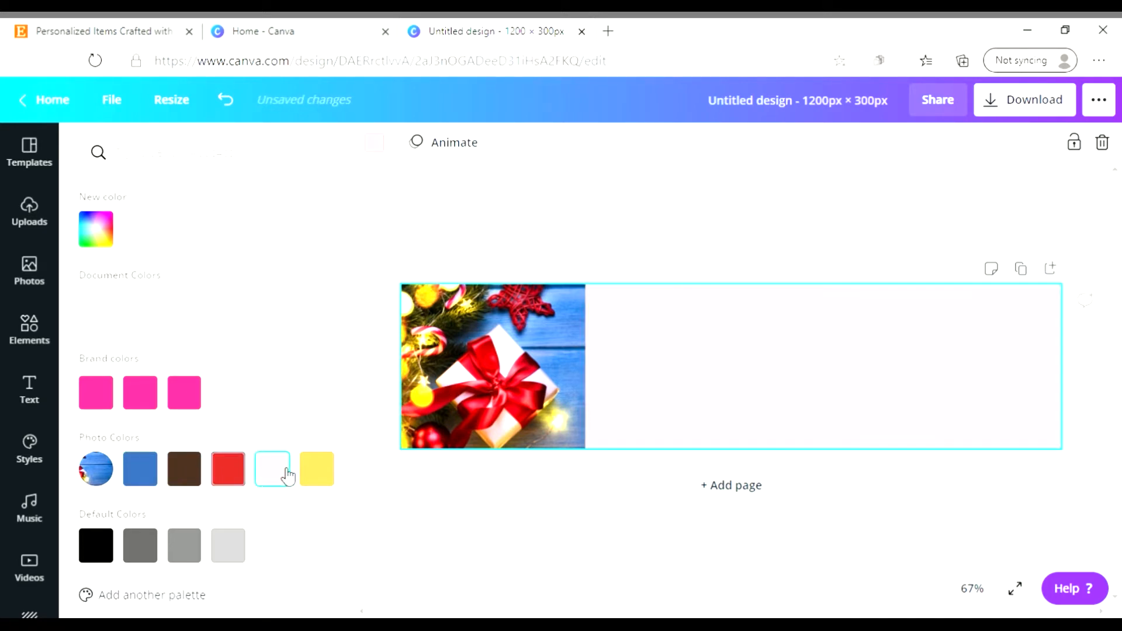
pyautogui.click(317, 475)
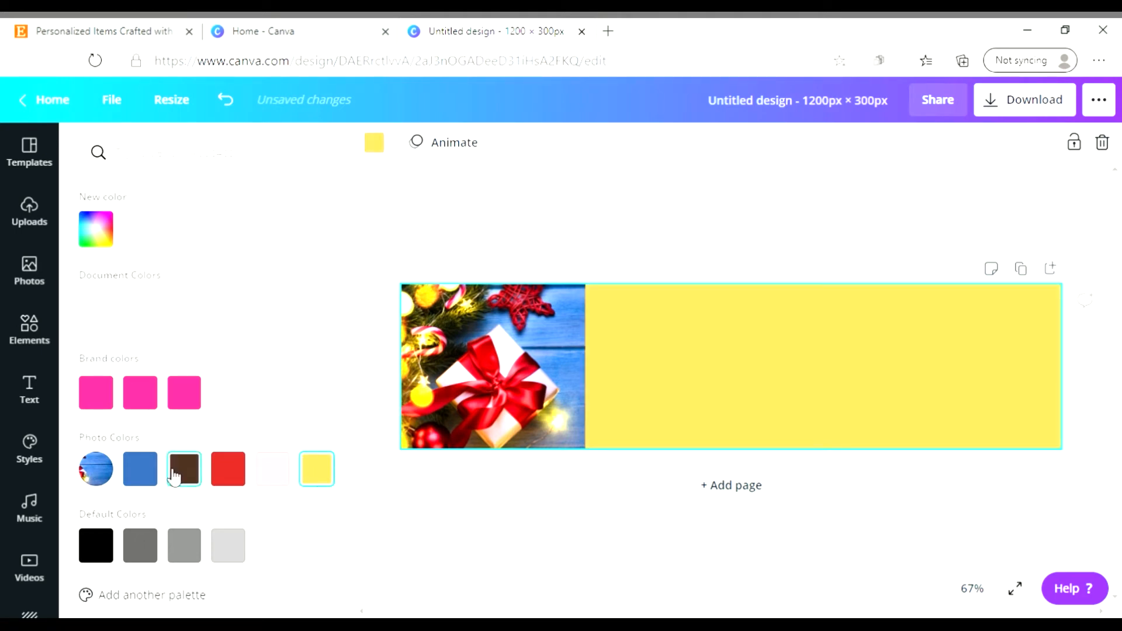
pyautogui.click(147, 471)
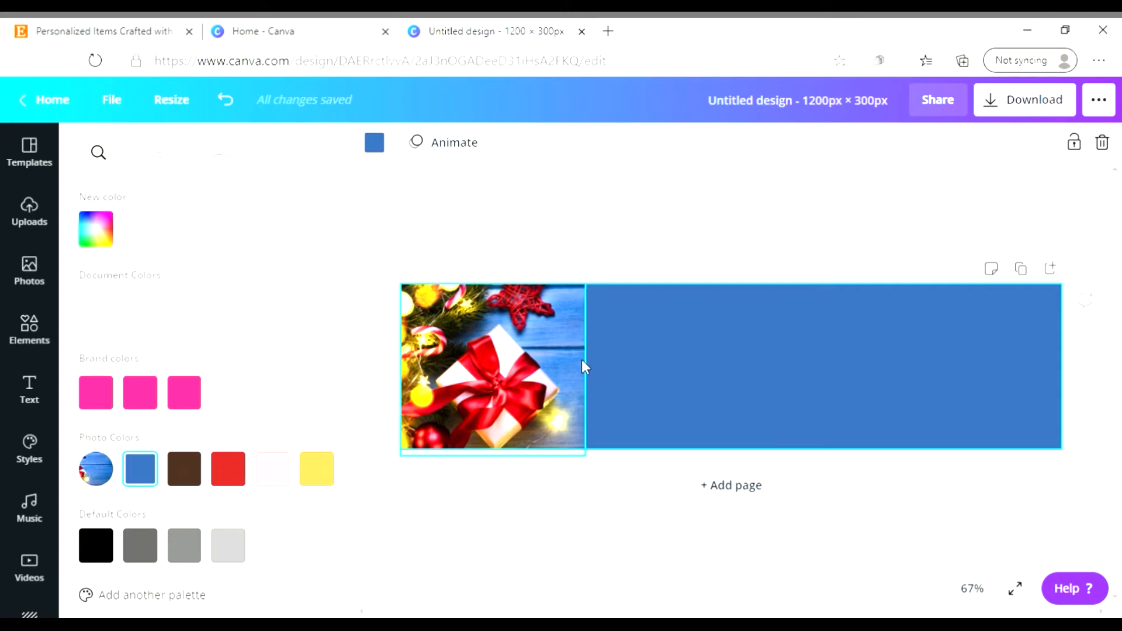
# - Empty the banner by deleting its blue background color and the gift photo
pyautogui.click(563, 353)
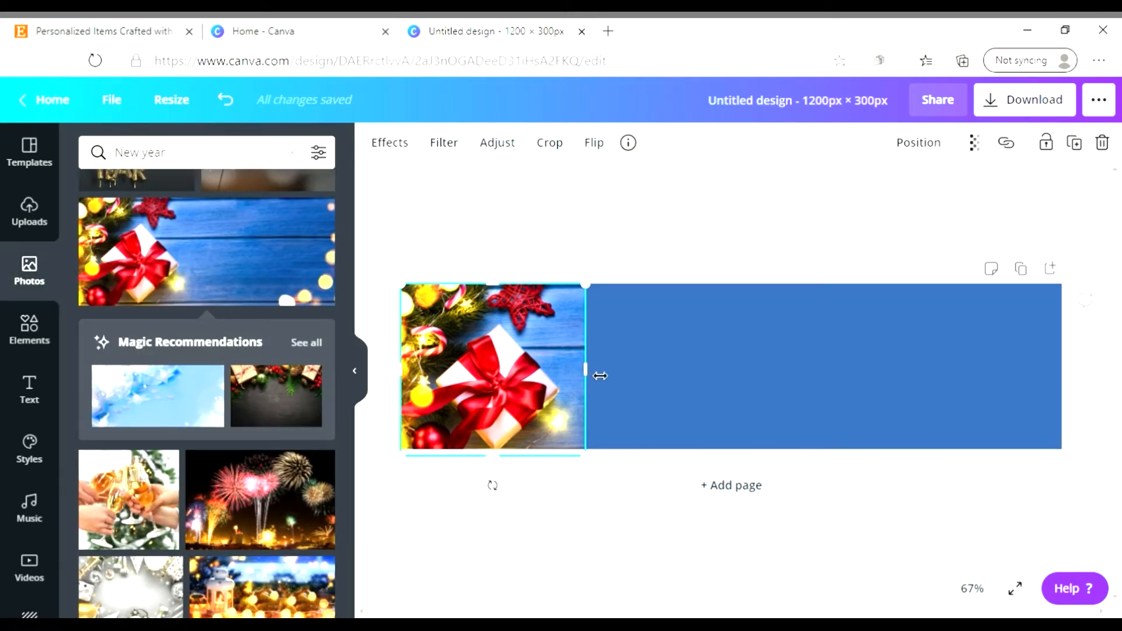
pyautogui.click(650, 343)
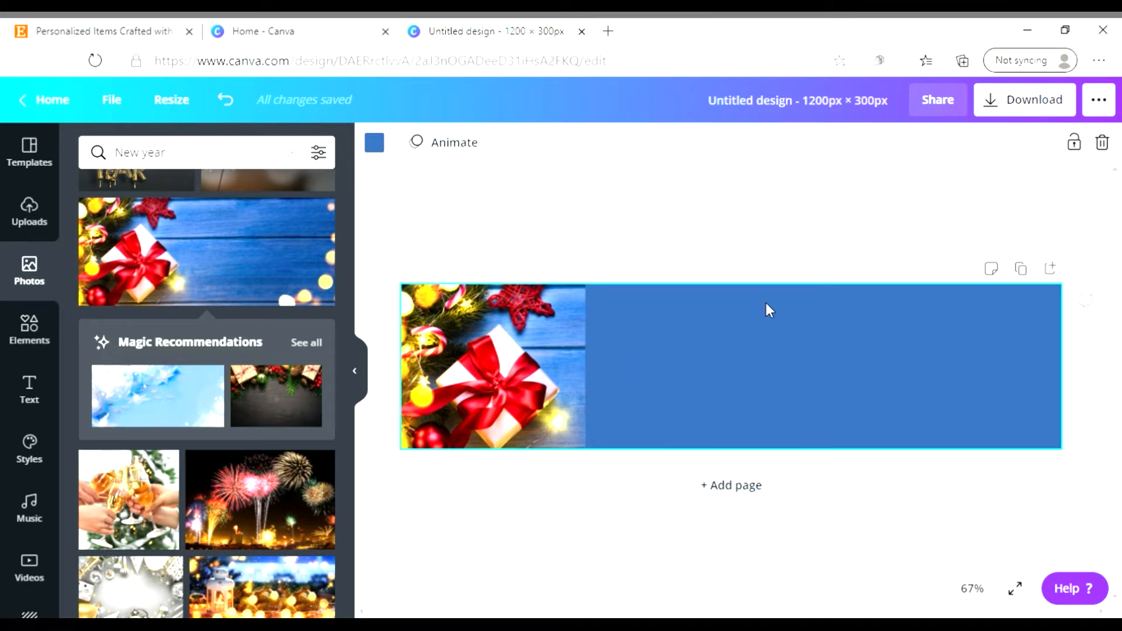
pyautogui.click(1103, 142)
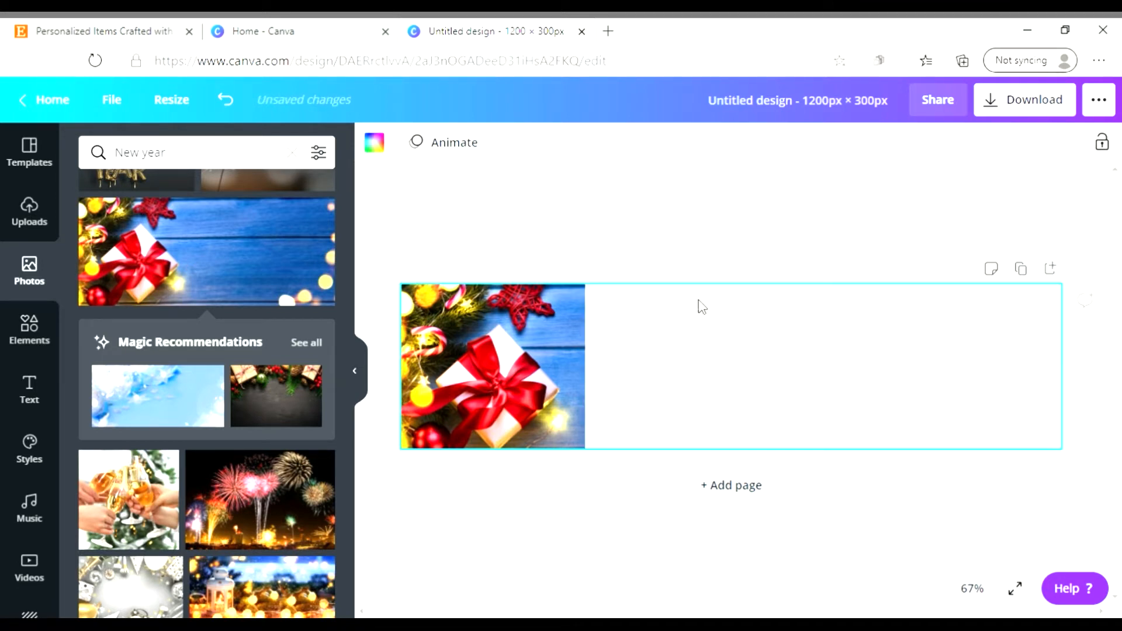
pyautogui.click(545, 316)
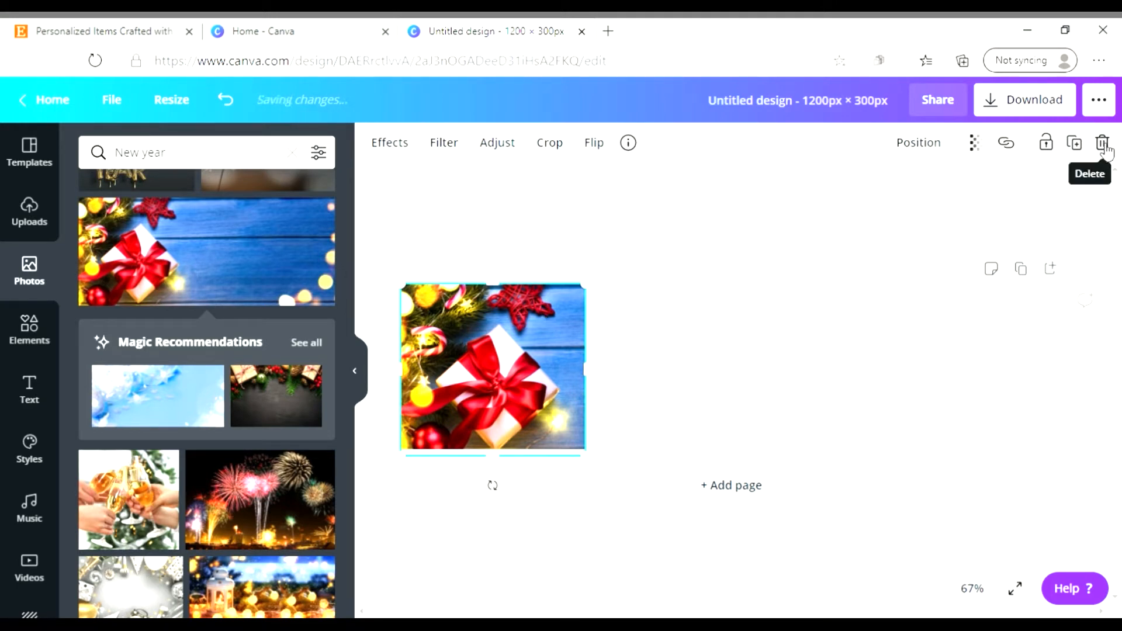
pyautogui.click(1103, 144)
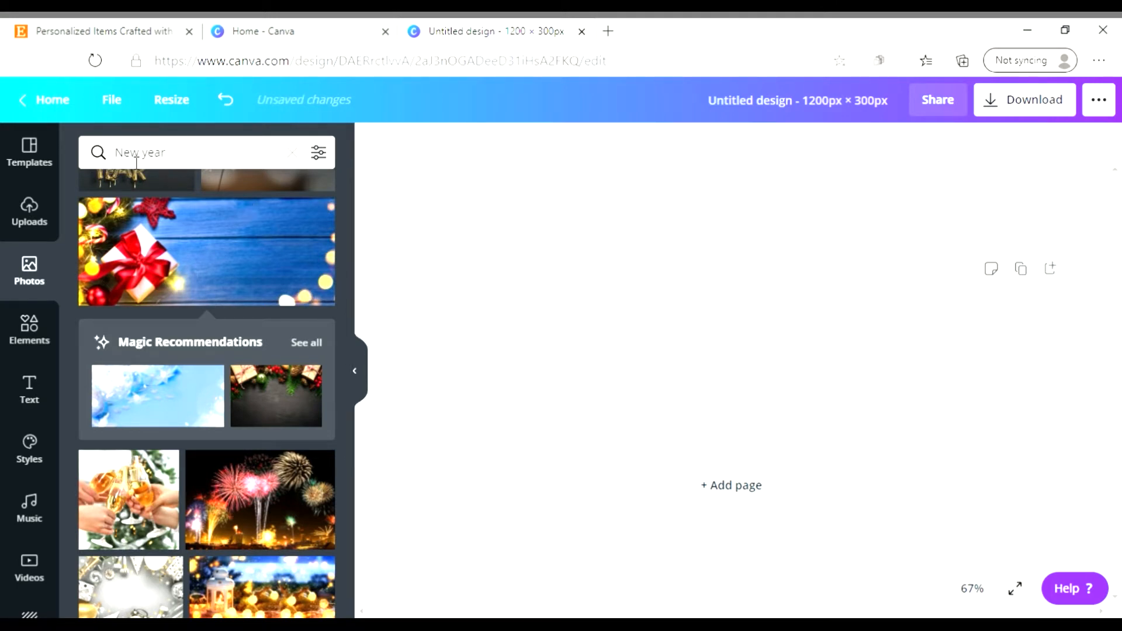
# - Clear the New year photo search, browse the recently used photos and add the blue glitter 2021 photo to the page
pyautogui.click(293, 154)
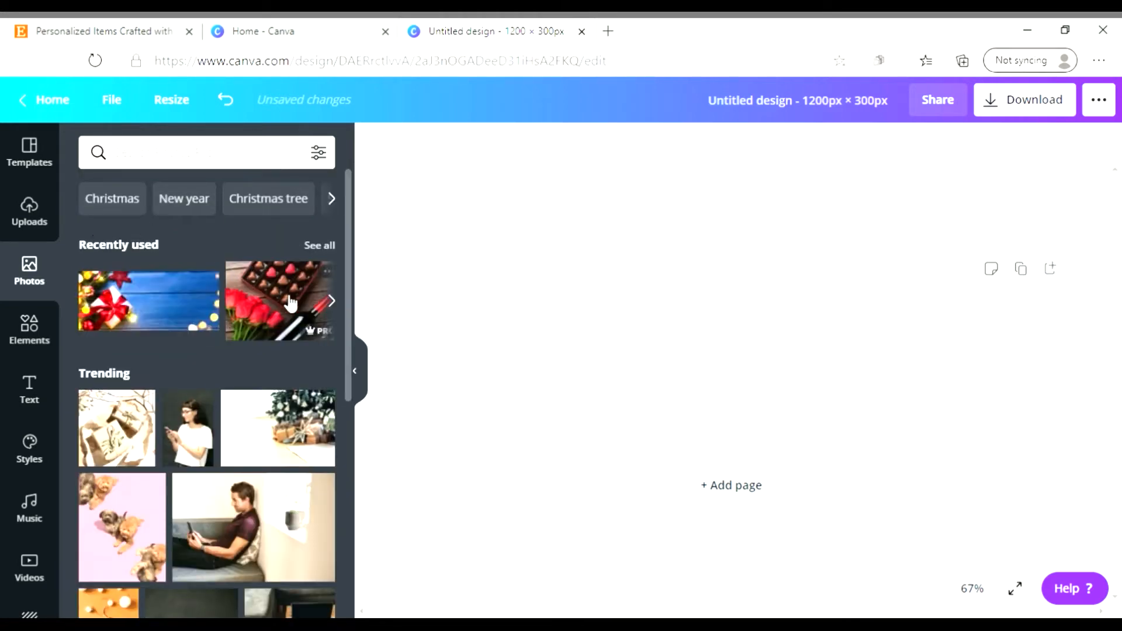
pyautogui.click(333, 302)
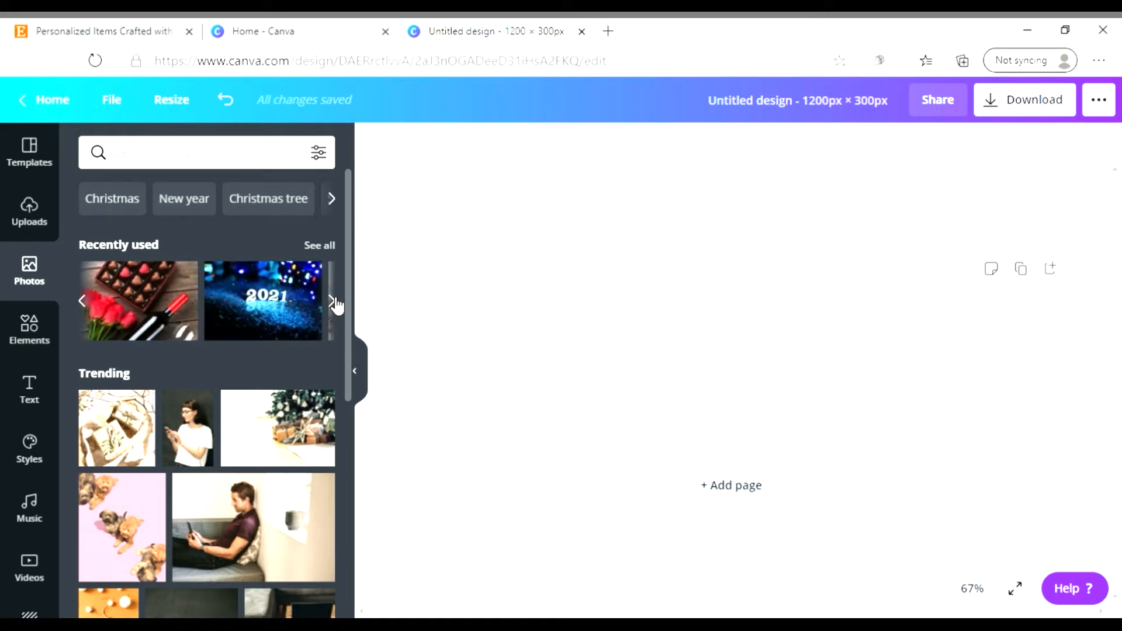
pyautogui.click(333, 302)
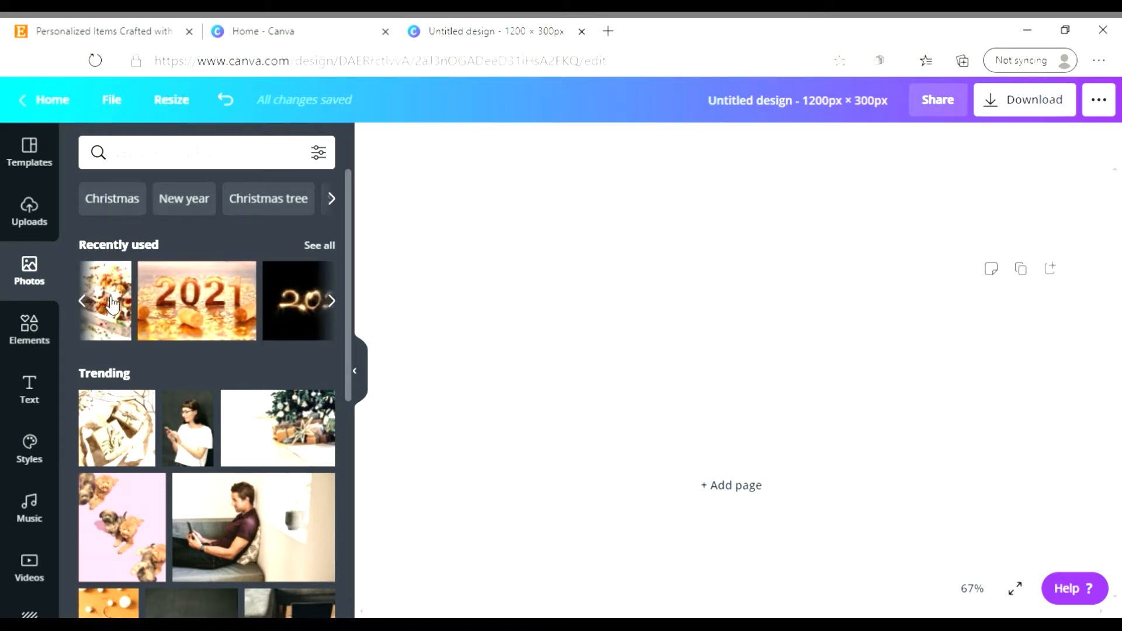
pyautogui.click(88, 302)
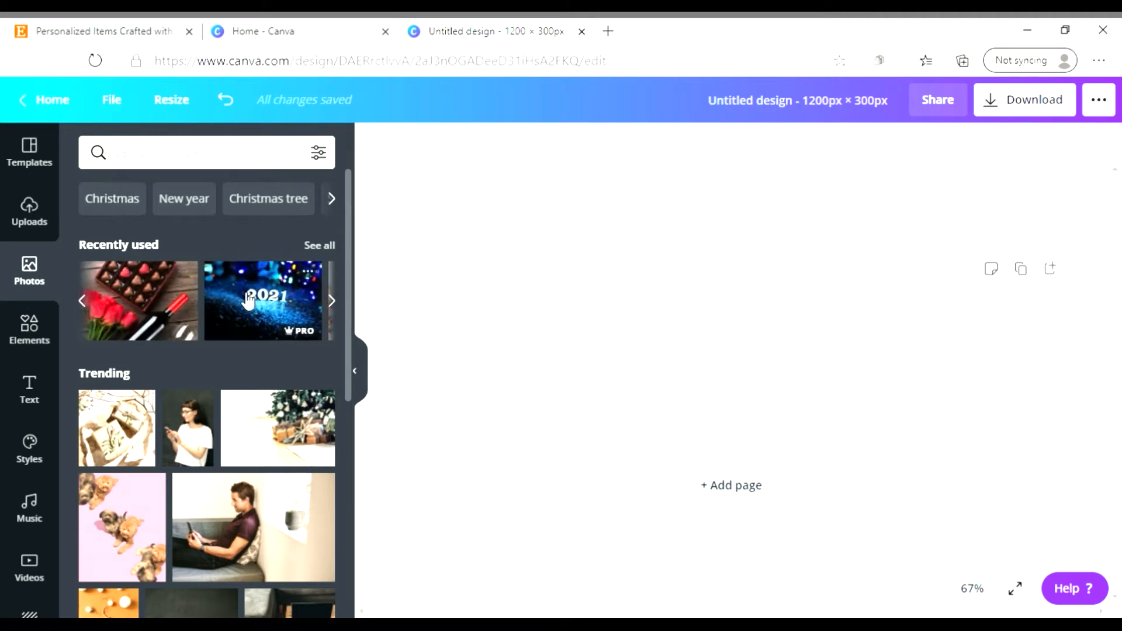
pyautogui.click(248, 301)
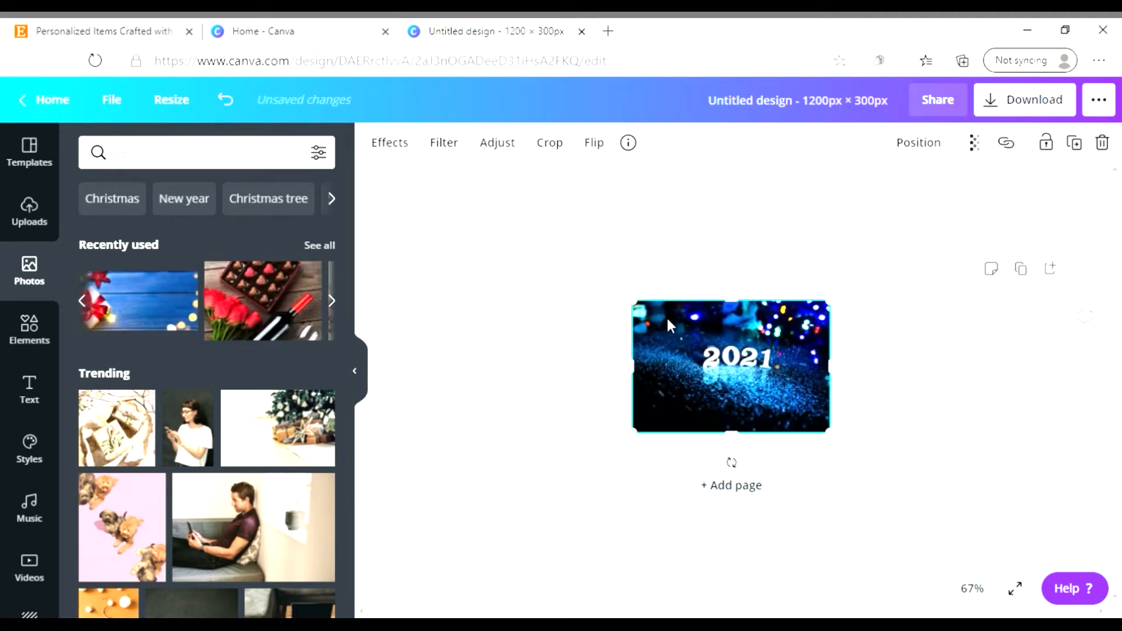
# - Enlarge and reposition the 2021 photo until it covers the whole banner, with the full 2021 at the banner's right end
pyautogui.moveTo(647, 311); pyautogui.dragTo(349, 241)
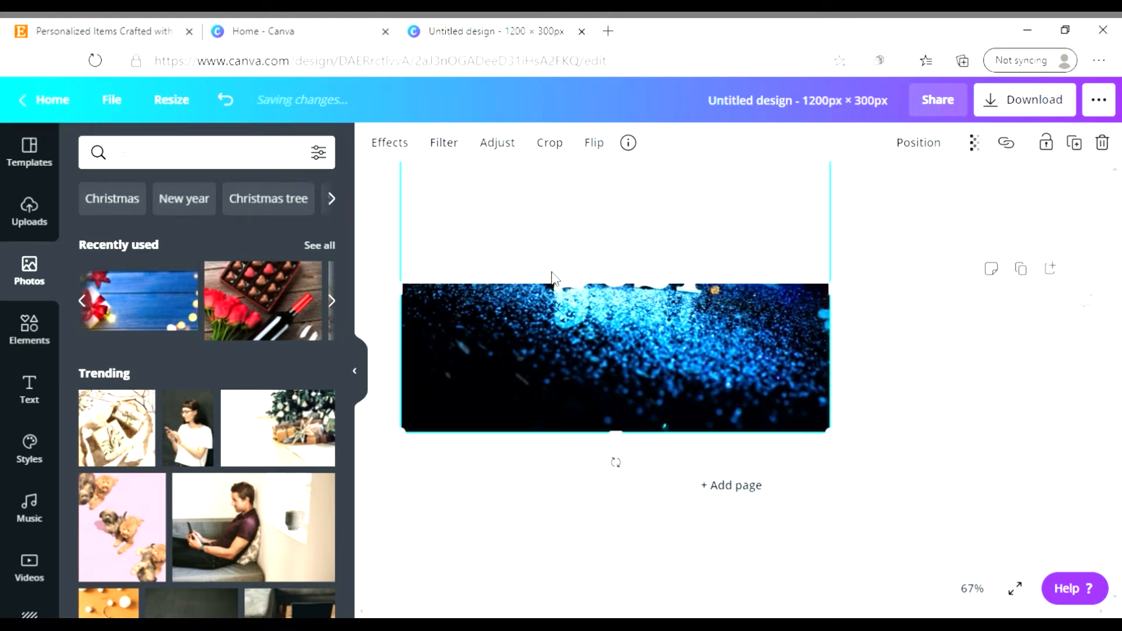
pyautogui.moveTo(608, 310); pyautogui.dragTo(962, 401)
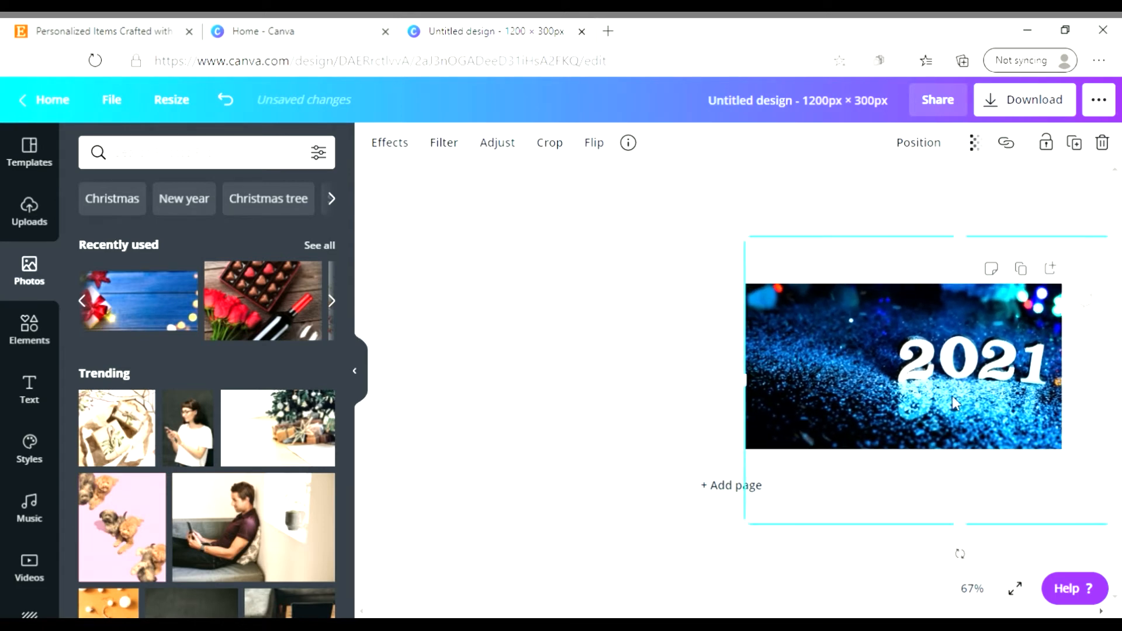
pyautogui.moveTo(760, 395); pyautogui.dragTo(394, 369)
pyautogui.moveTo(701, 361); pyautogui.dragTo(817, 384)
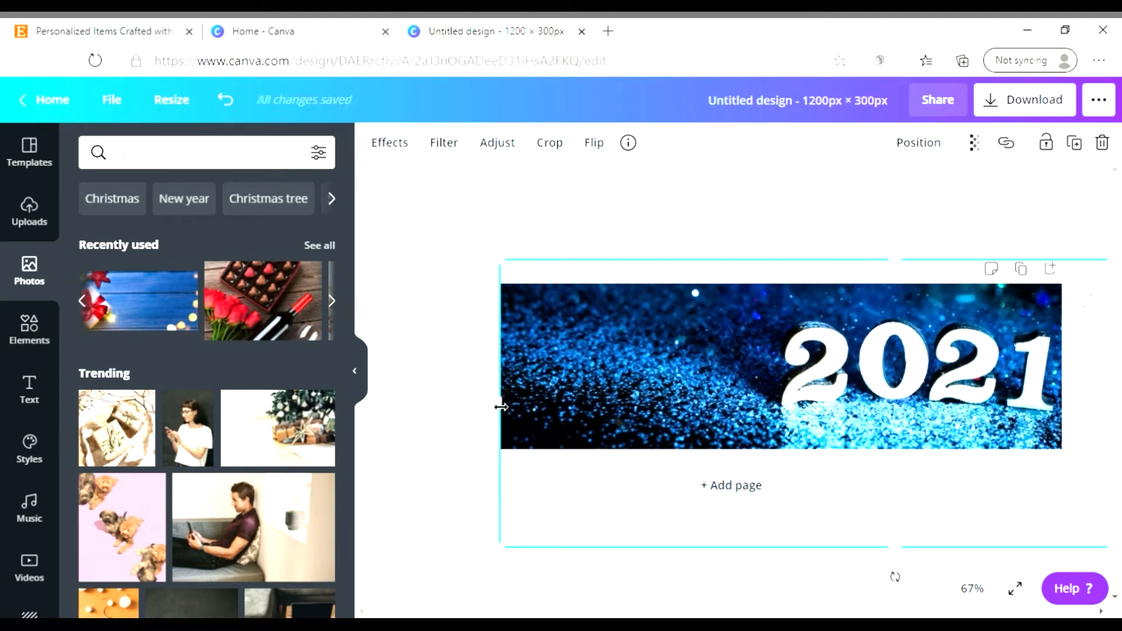
pyautogui.moveTo(457, 410); pyautogui.dragTo(369, 409)
pyautogui.moveTo(713, 345); pyautogui.dragTo(760, 353)
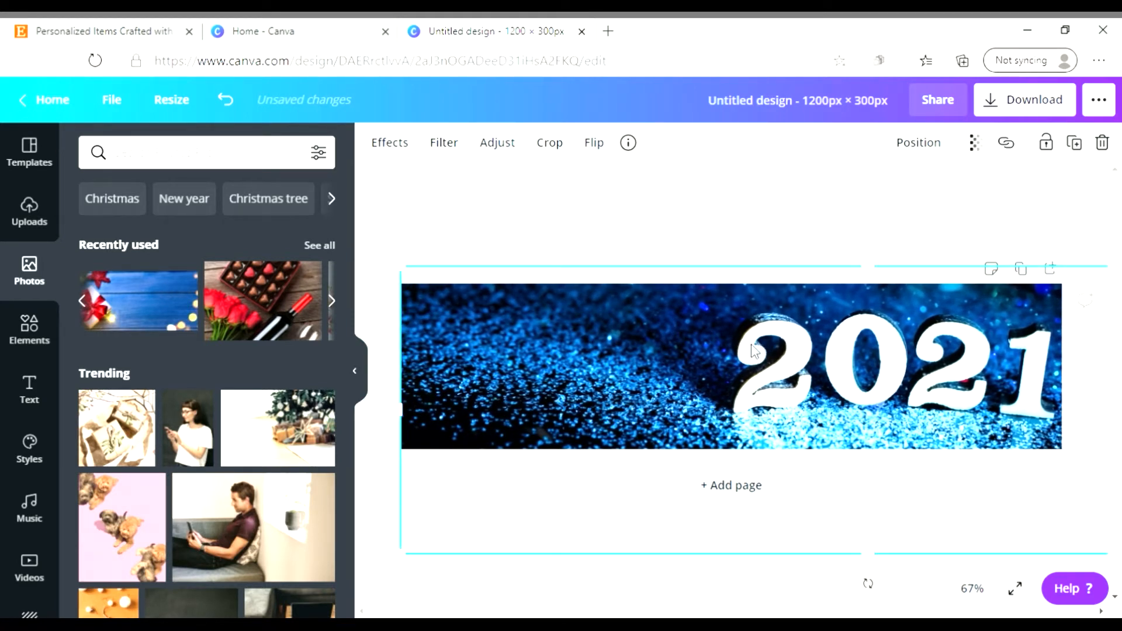
pyautogui.click(652, 242)
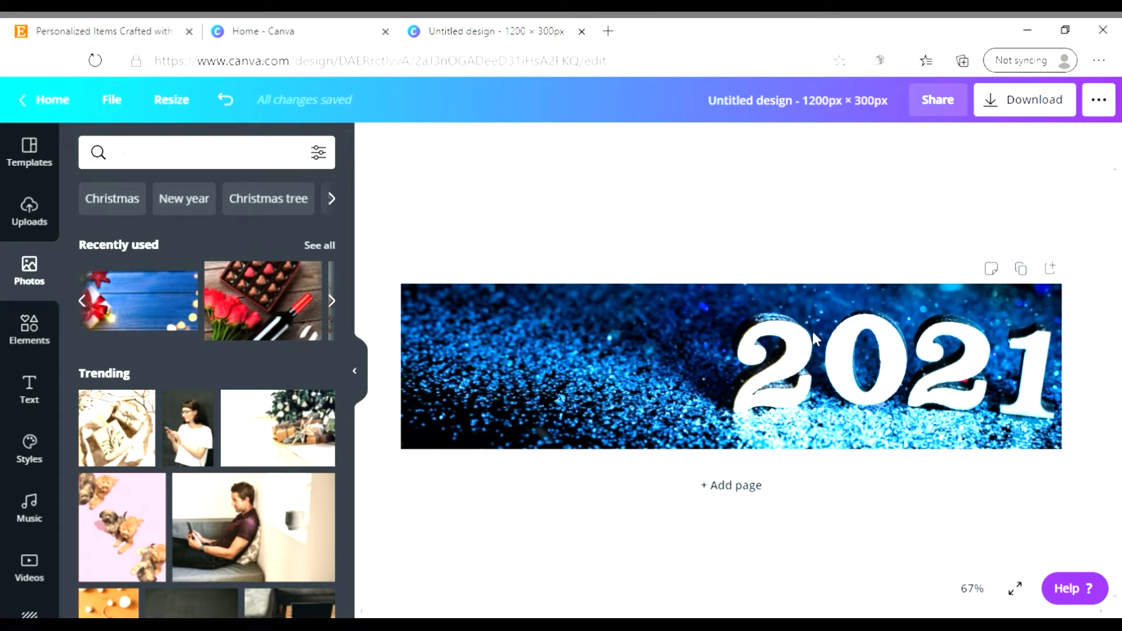
# - Add the uploaded white Dressed by Mia unicorn logo at the banner's left end and enlarge it to nearly the banner's height
pyautogui.click(362, 357)
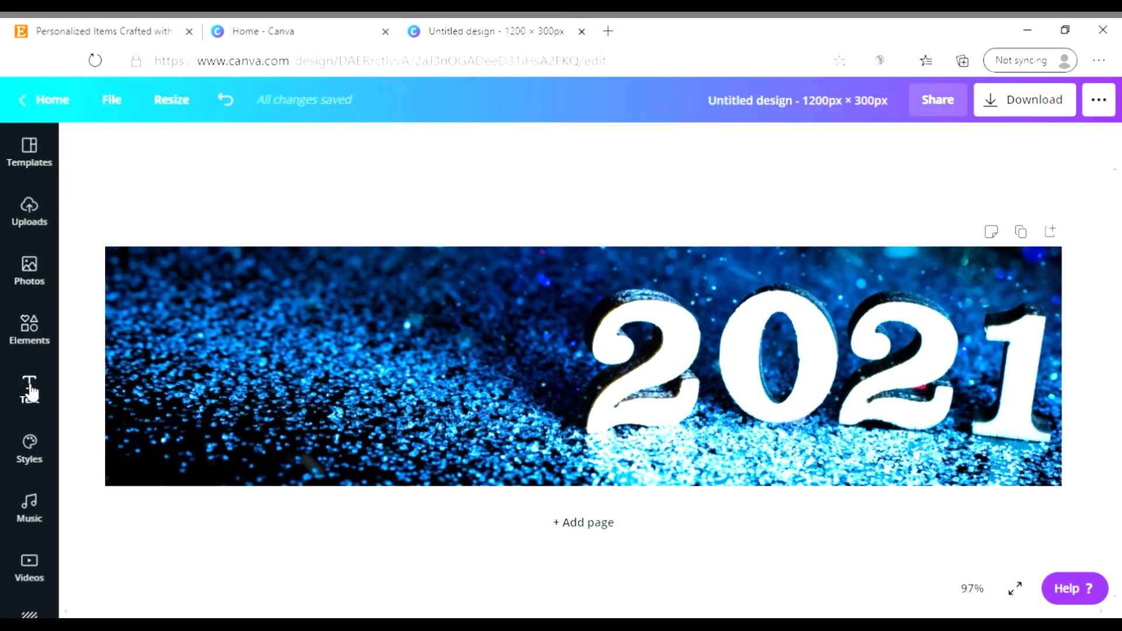
pyautogui.click(34, 216)
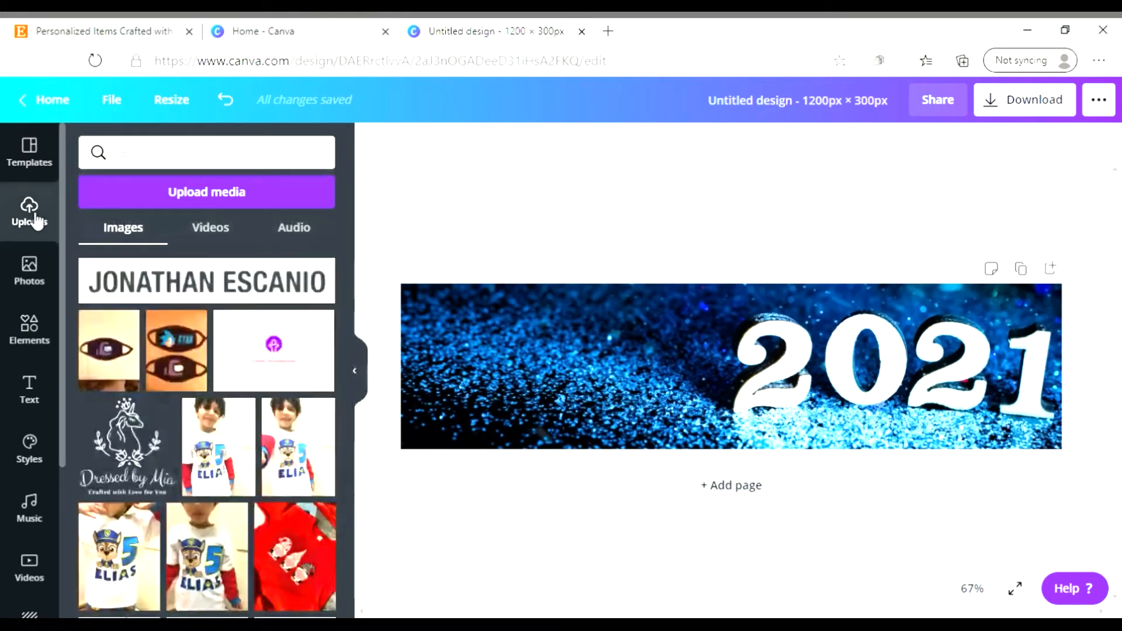
pyautogui.click(143, 451)
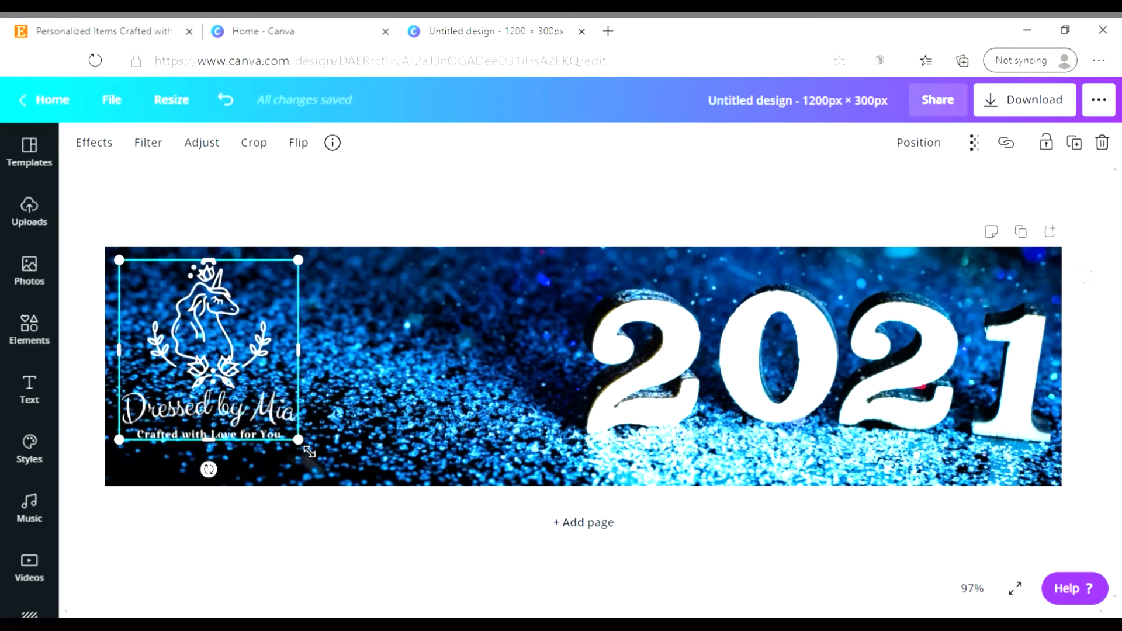
pyautogui.moveTo(308, 451); pyautogui.dragTo(335, 482)
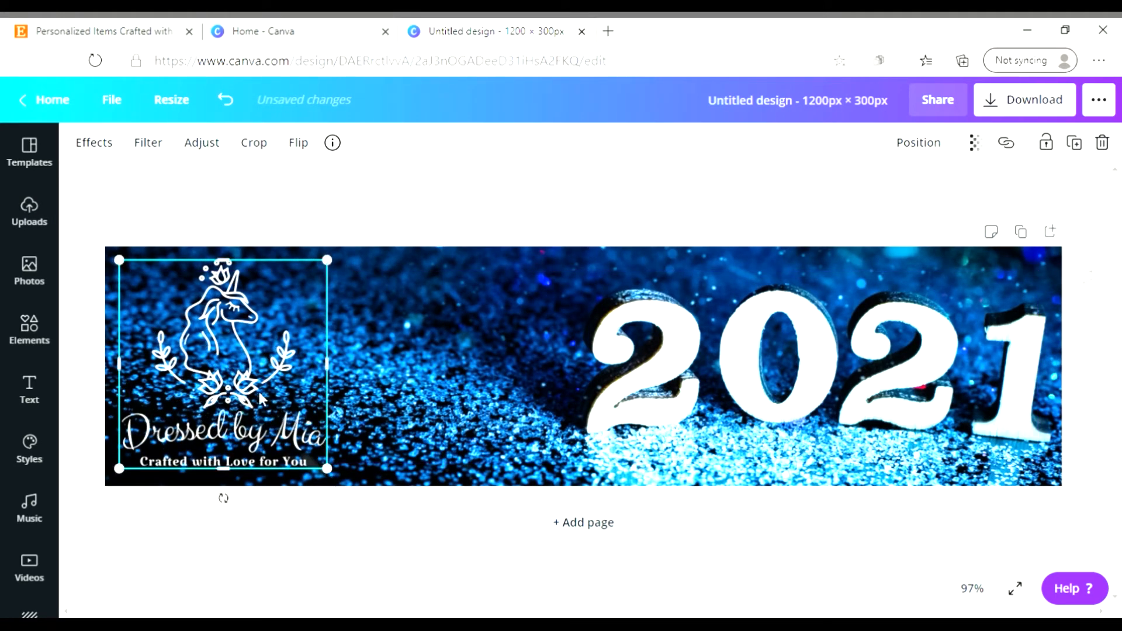
pyautogui.moveTo(260, 392); pyautogui.dragTo(261, 391)
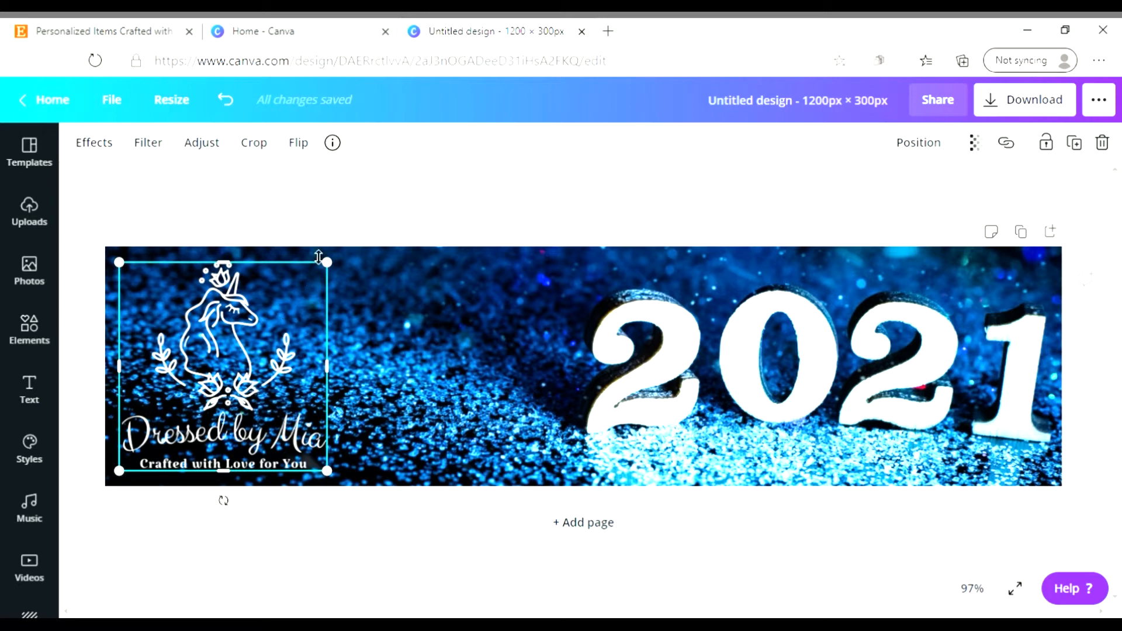
pyautogui.click(320, 232)
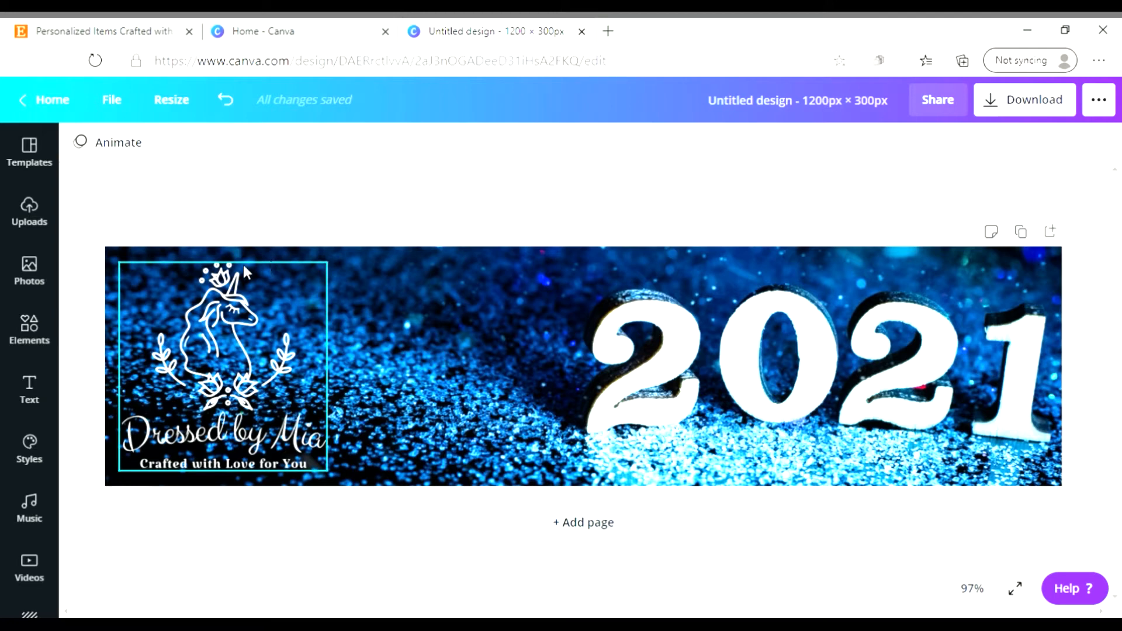
# - Look through the text styles, add a plain heading between the logo and the 2021, and enlarge it to size 42.4
pyautogui.click(29, 390)
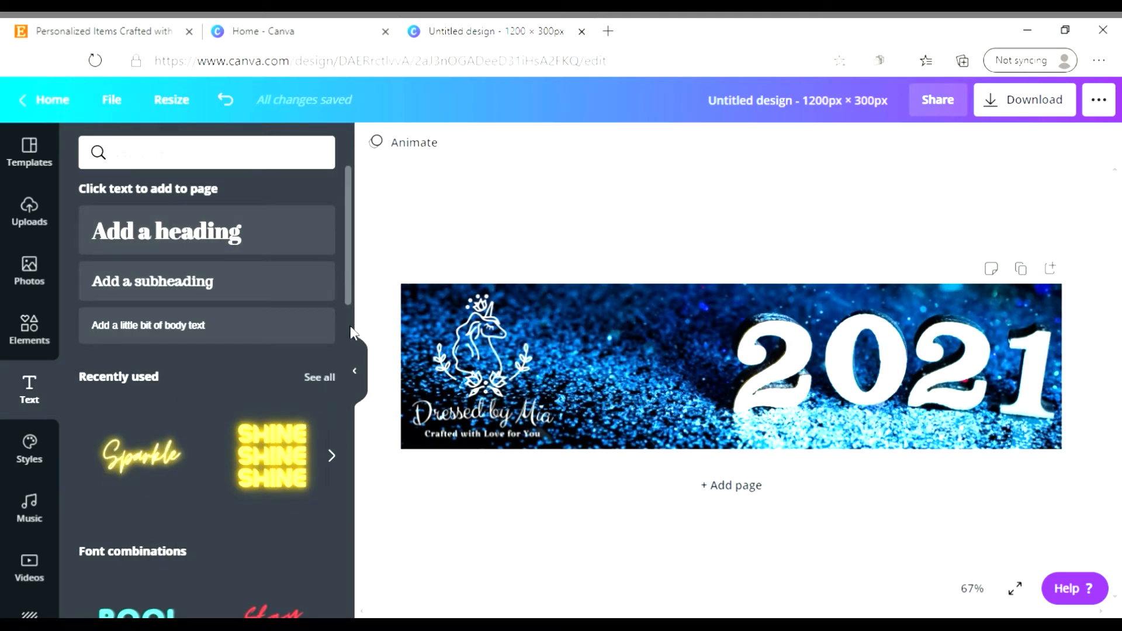
pyautogui.moveTo(347, 293); pyautogui.dragTo(314, 594)
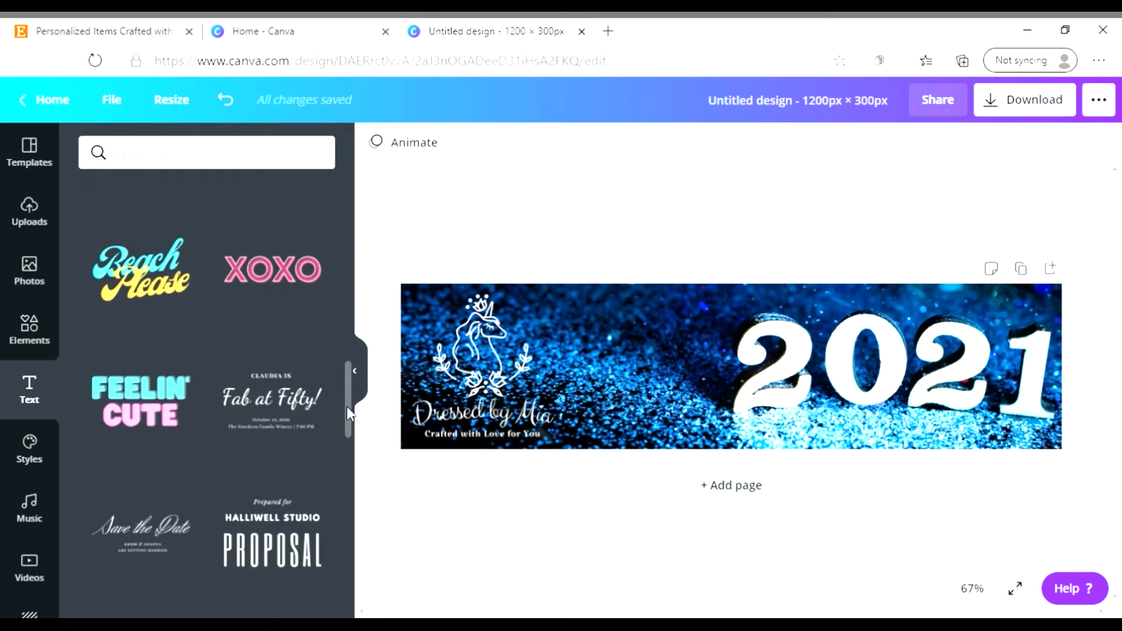
pyautogui.moveTo(348, 414); pyautogui.dragTo(406, 206)
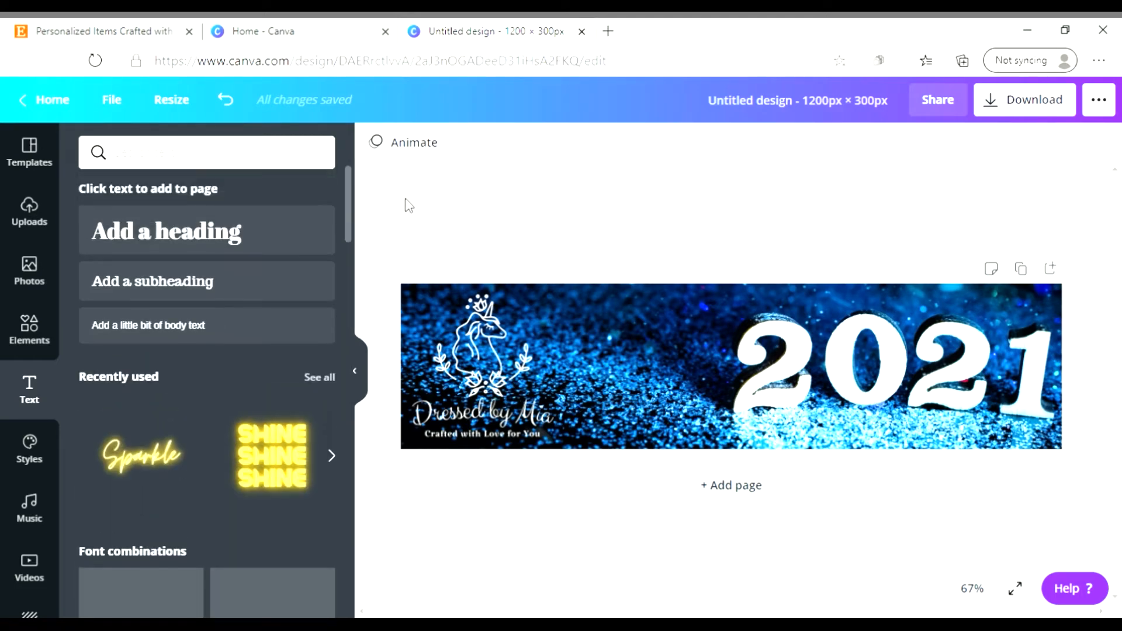
pyautogui.click(275, 238)
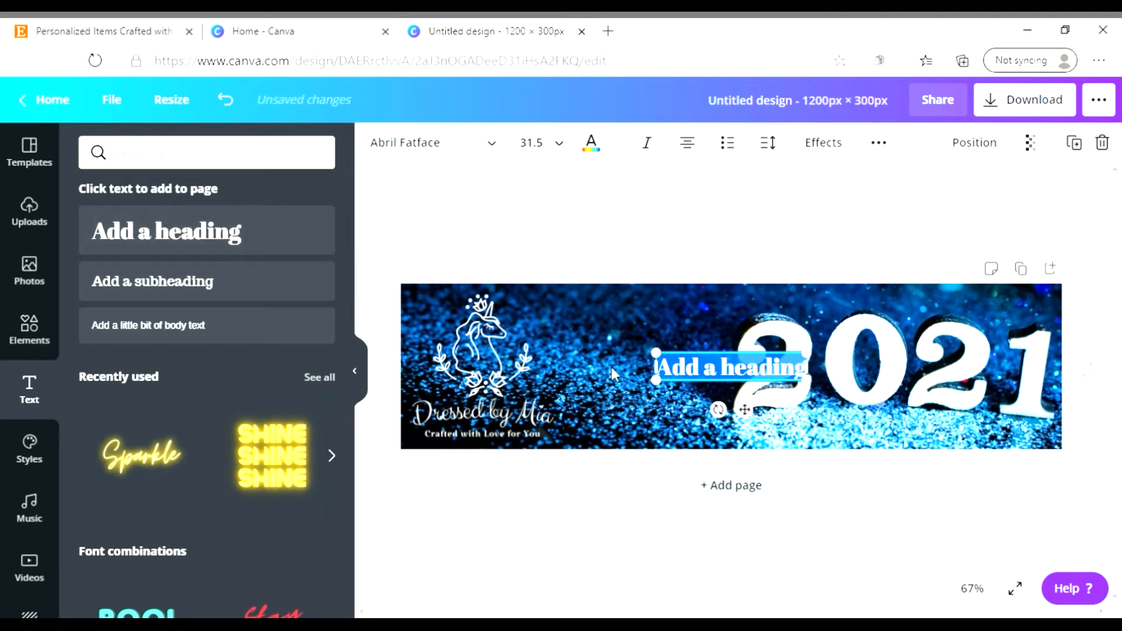
pyautogui.click(788, 375)
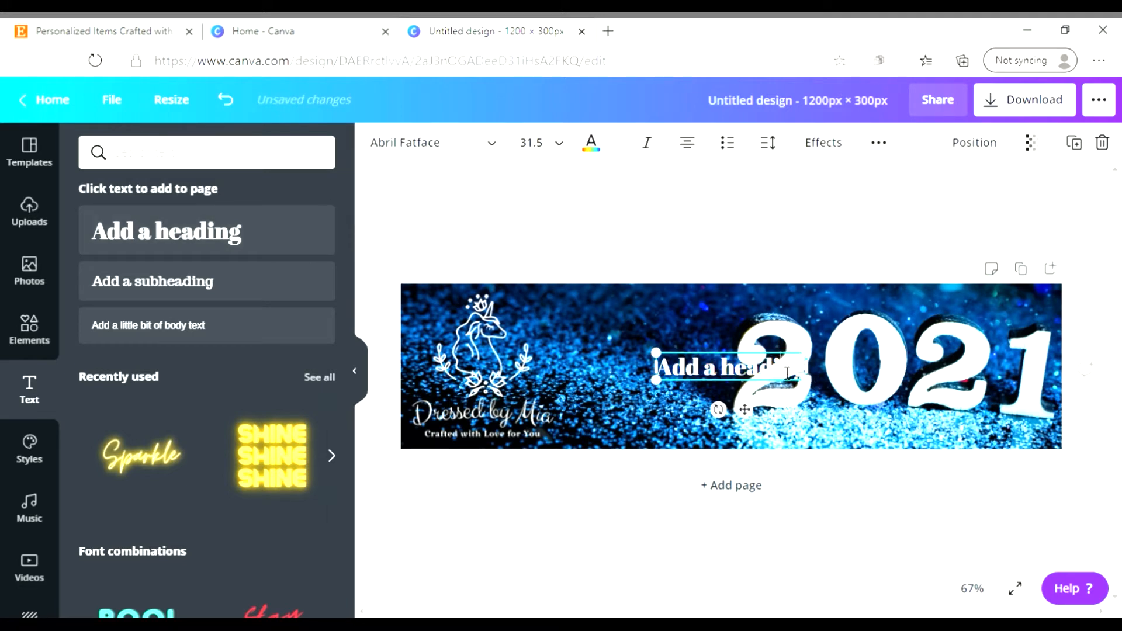
pyautogui.moveTo(756, 416); pyautogui.dragTo(655, 385)
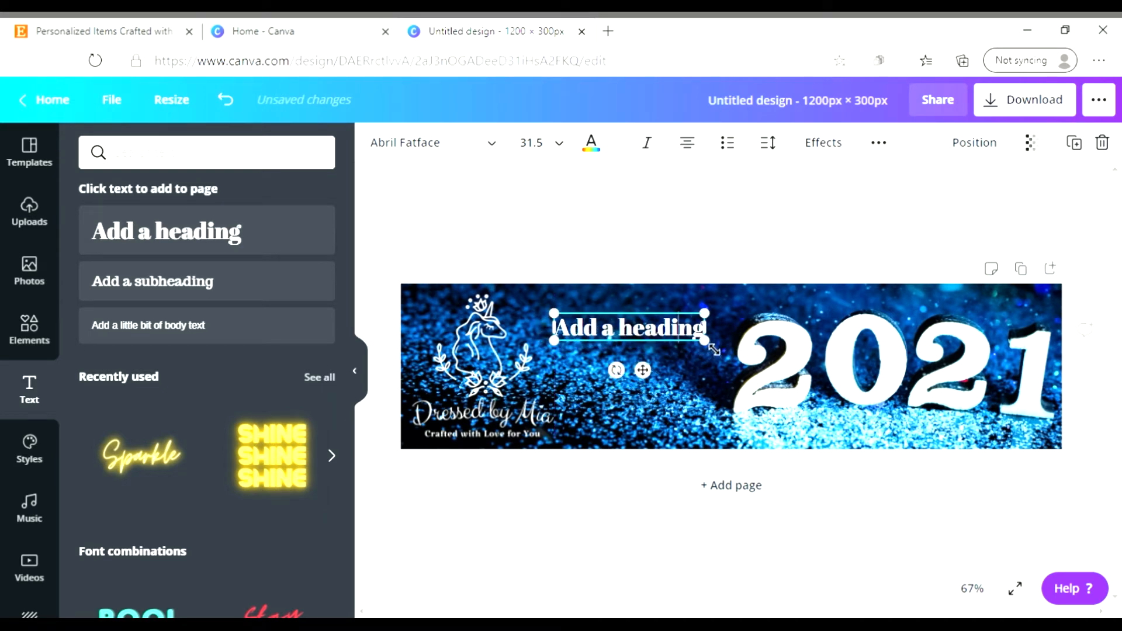
pyautogui.moveTo(705, 340); pyautogui.dragTo(763, 462)
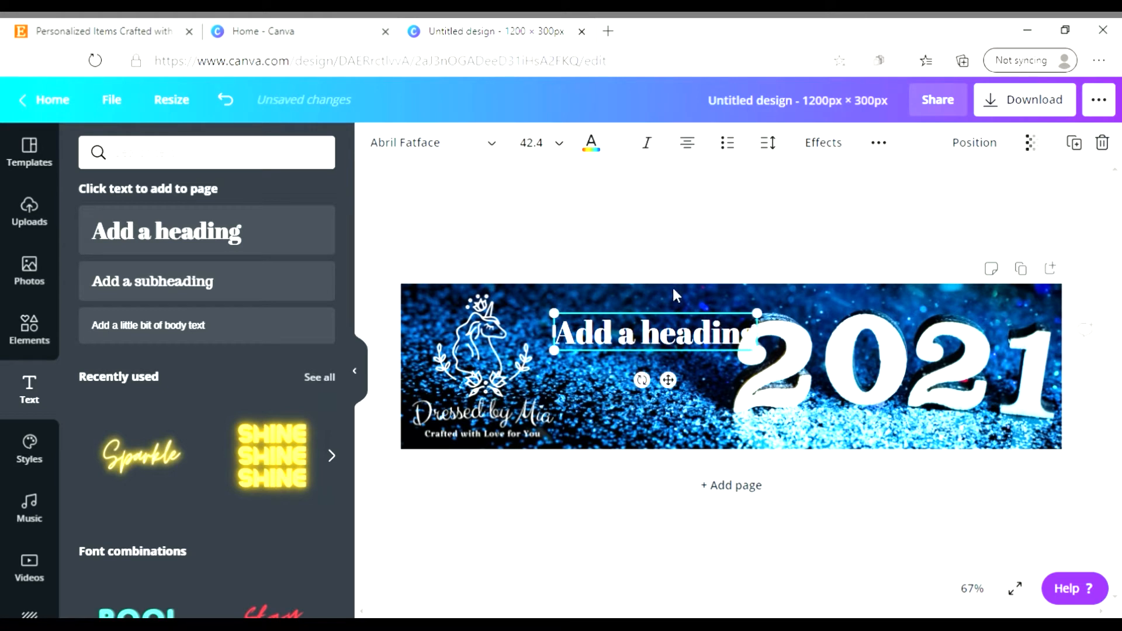
pyautogui.moveTo(678, 385)
pyautogui.mouseDown()
pyautogui.moveTo(648, 391)
pyautogui.moveTo(662, 392)
pyautogui.mouseUp()
# - Replace the heading's text with "Happy New Year!" on three lines and center it vertically in the banner
pyautogui.moveTo(740, 338); pyautogui.dragTo(553, 344)
pyautogui.write('HAppy')
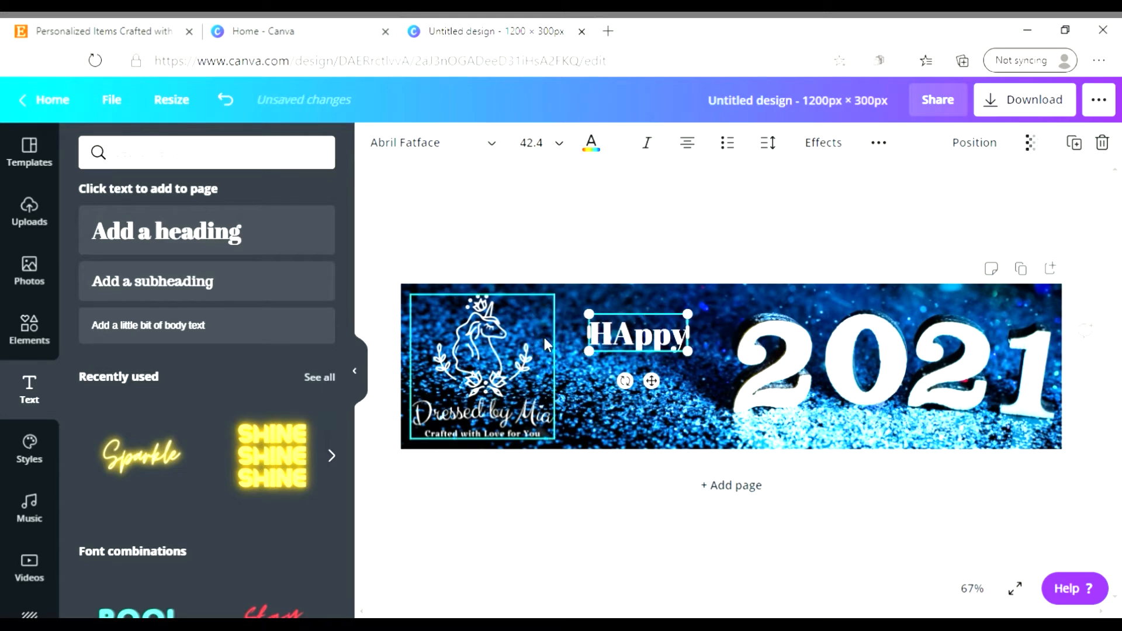
pyautogui.press('BackSpace')
pyautogui.press('BackSpace')
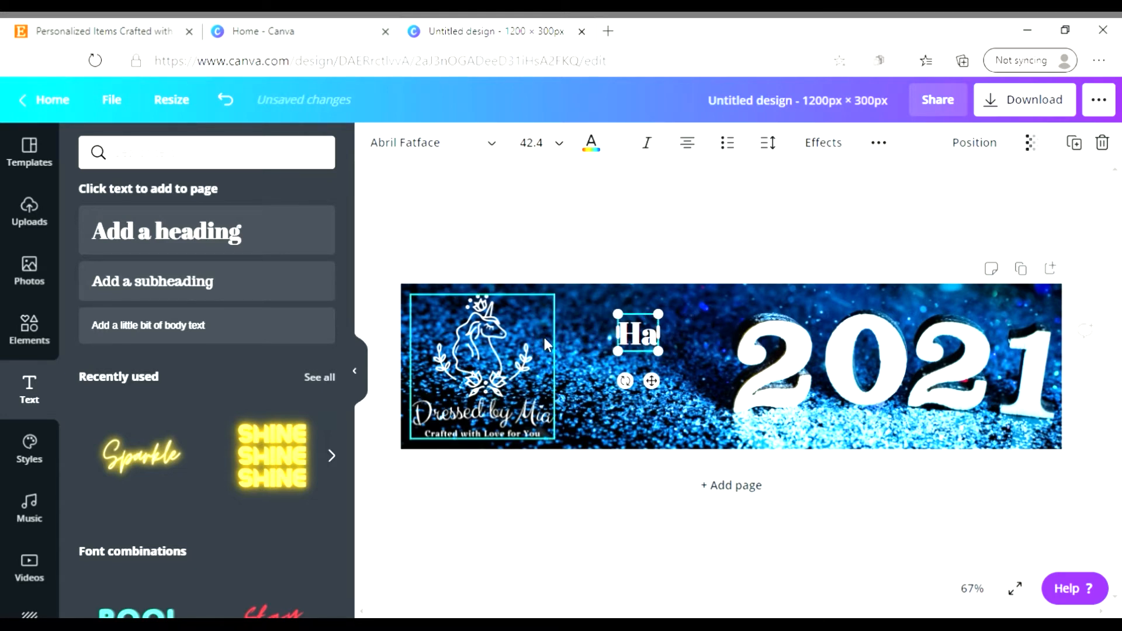
pyautogui.write('ppy')
pyautogui.press('Return')
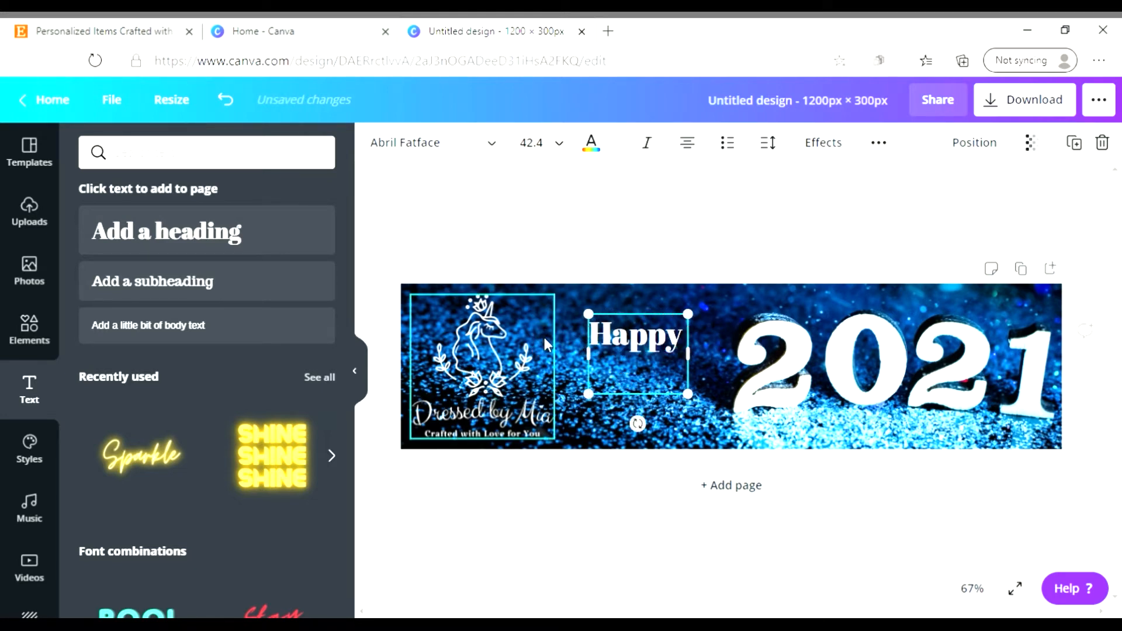
pyautogui.write('New')
pyautogui.press('Return')
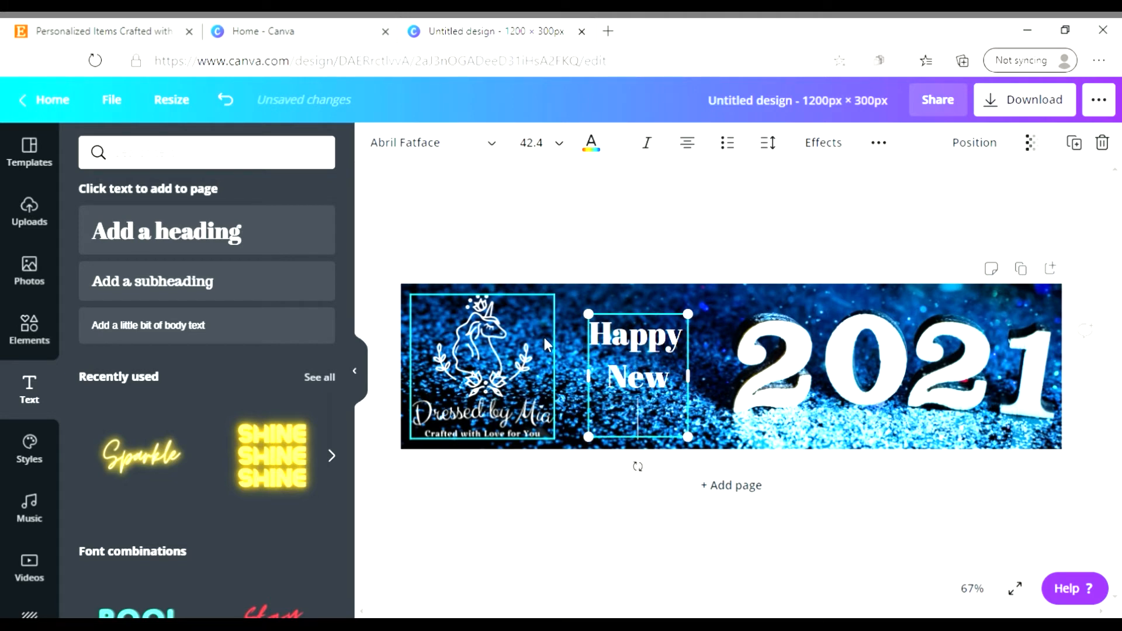
pyautogui.write('Year')
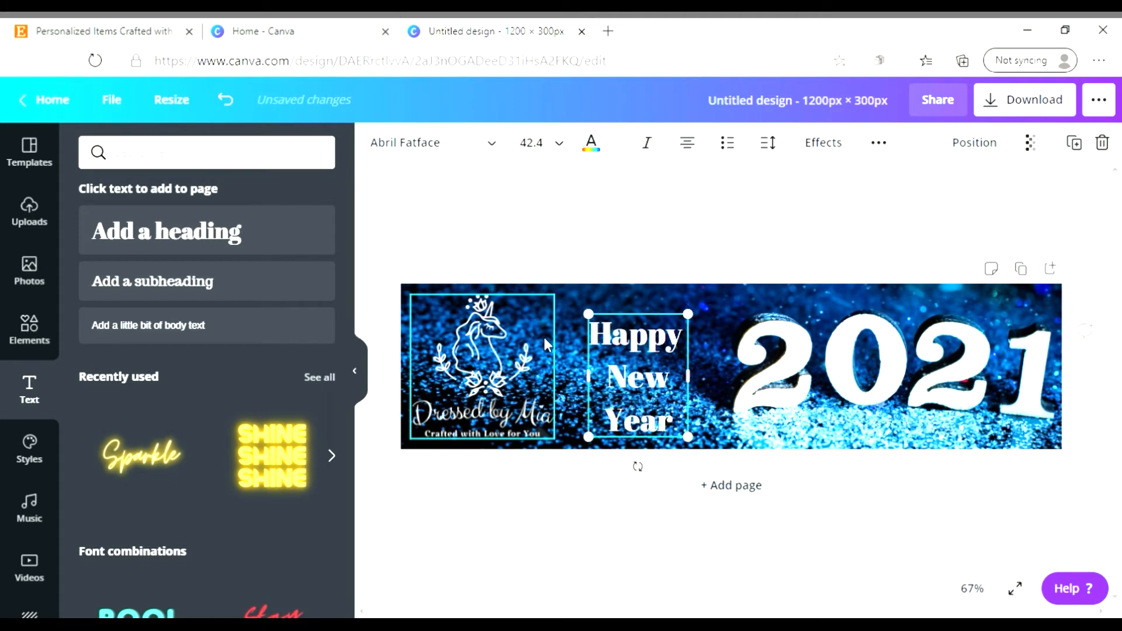
pyautogui.write('!')
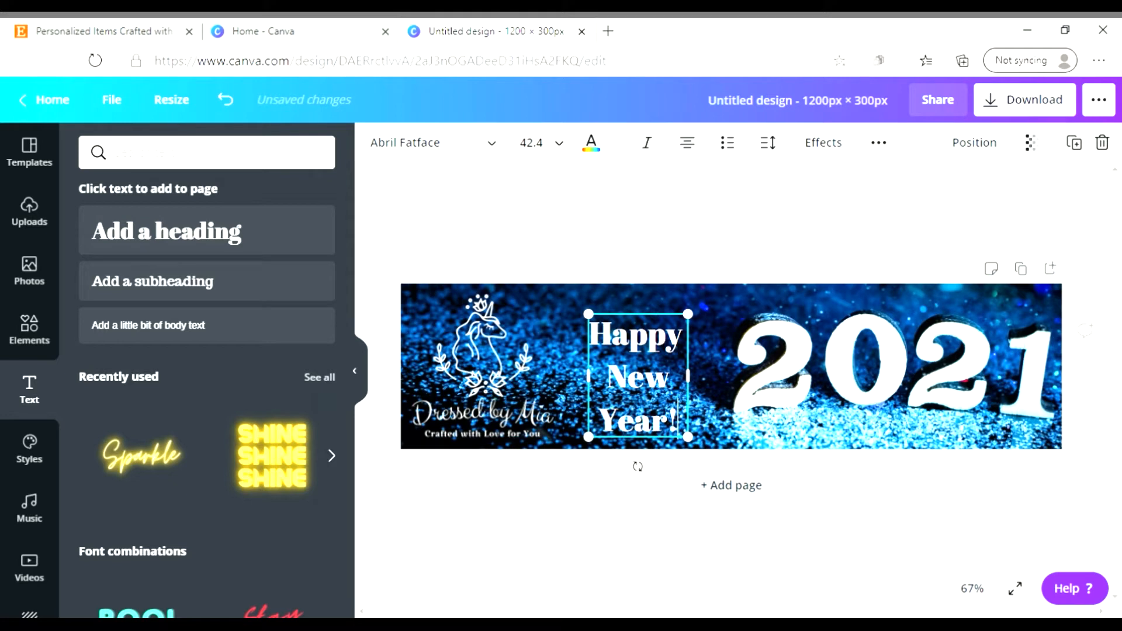
pyautogui.click(667, 242)
pyautogui.moveTo(639, 356); pyautogui.dragTo(648, 356)
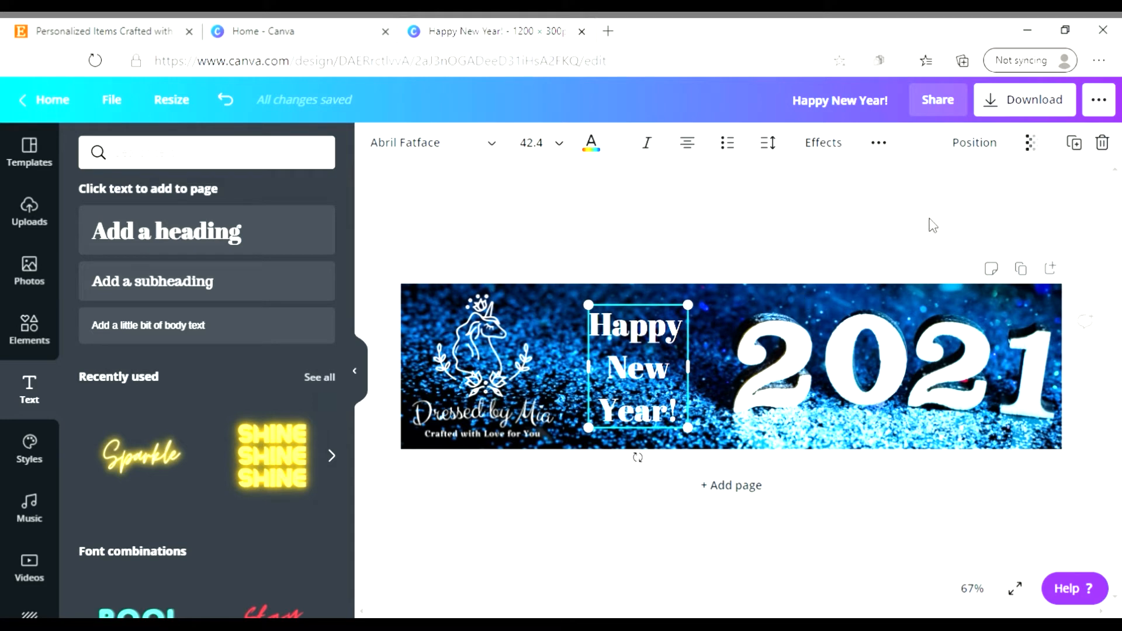
# - Tighten the Happy New Year! heading's line height to 0.86 and enlarge its text to size 56 between the logo and 2021
pyautogui.click(774, 146)
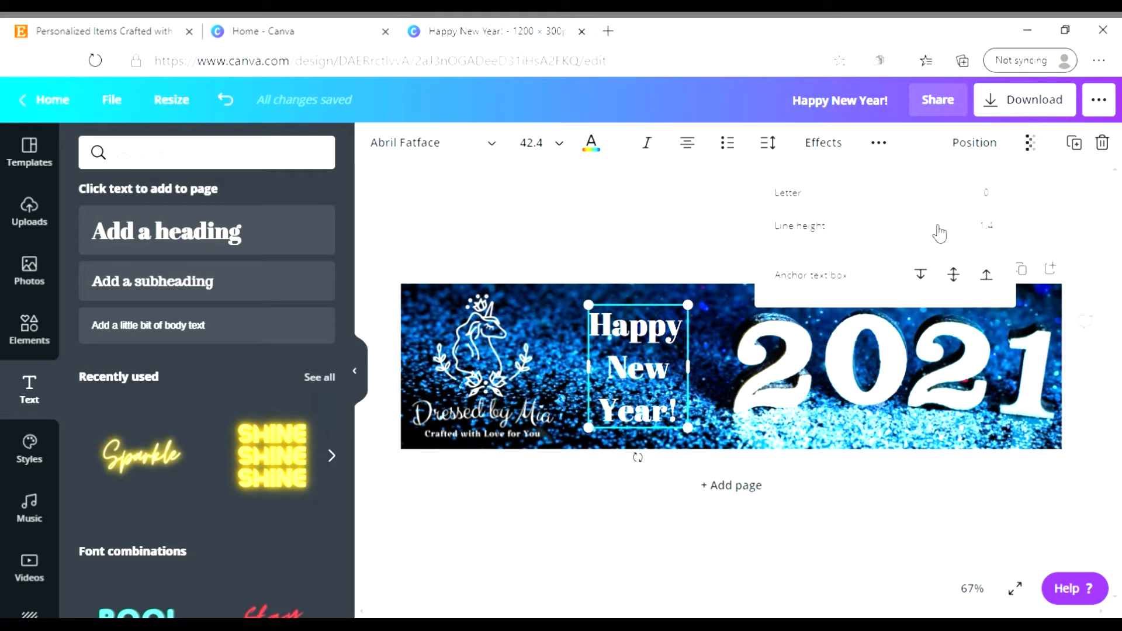
pyautogui.click(723, 170)
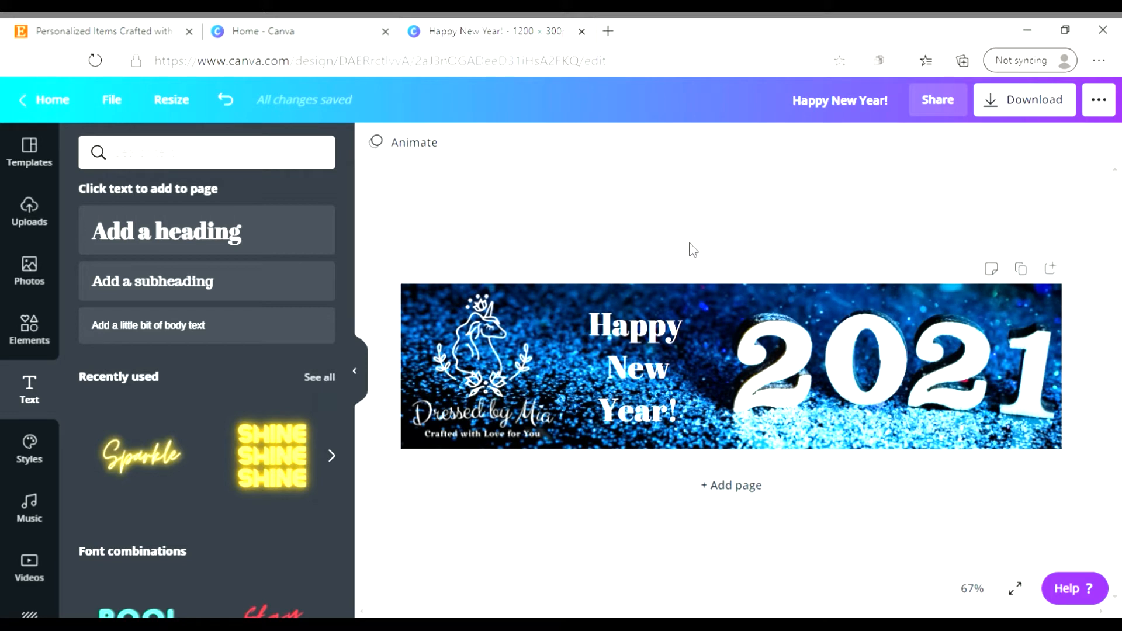
pyautogui.click(652, 301)
pyautogui.click(653, 333)
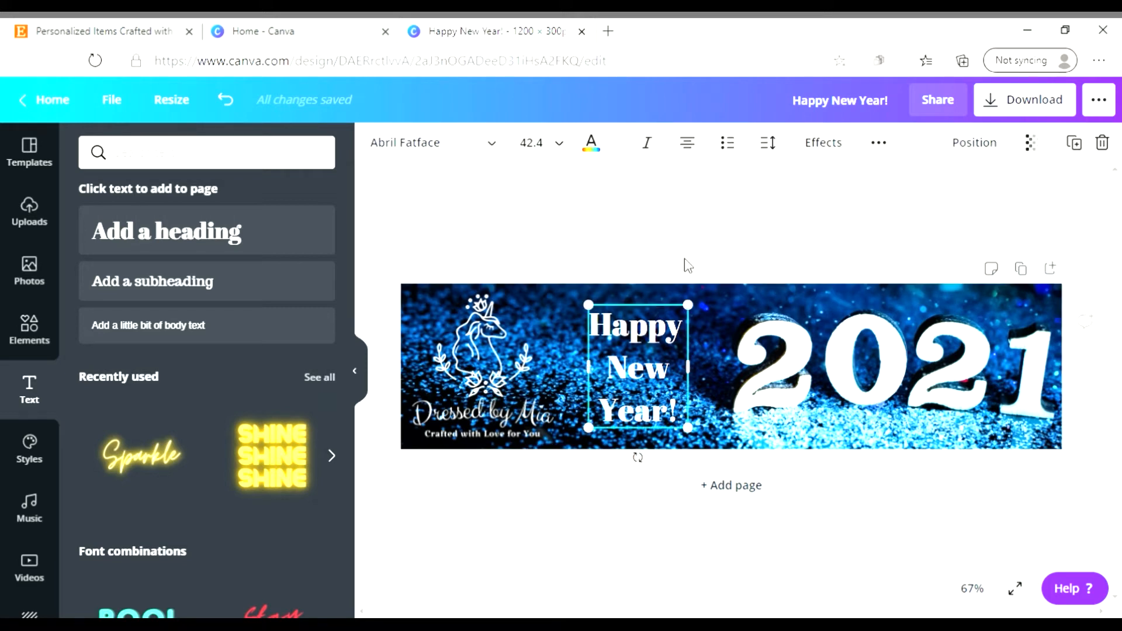
pyautogui.click(768, 146)
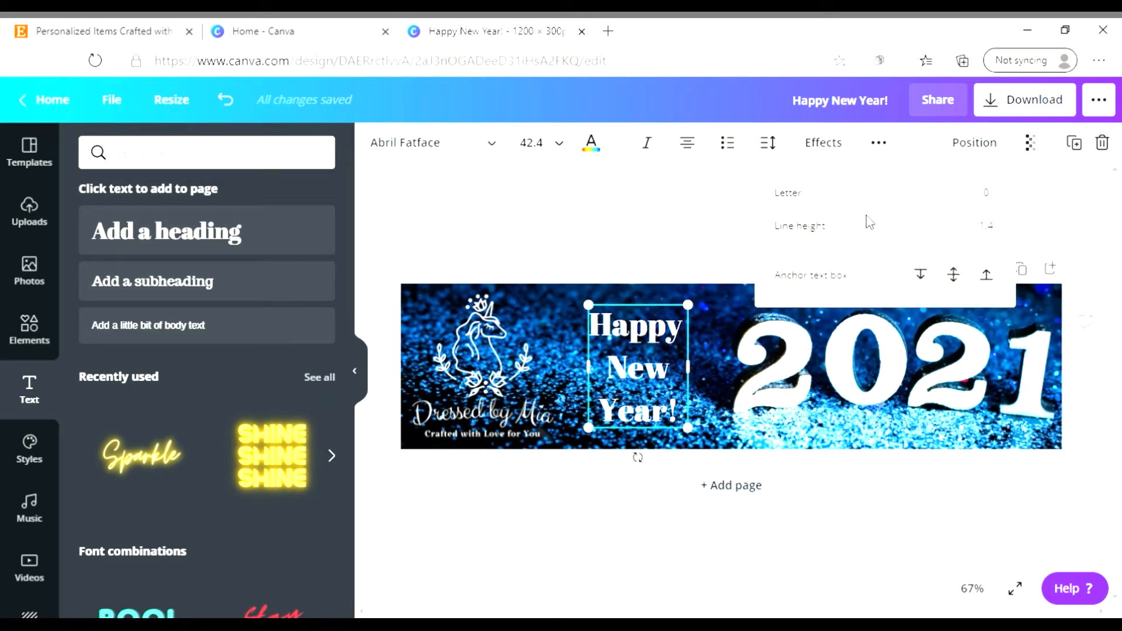
pyautogui.click(899, 226)
pyautogui.moveTo(903, 232); pyautogui.dragTo(877, 235)
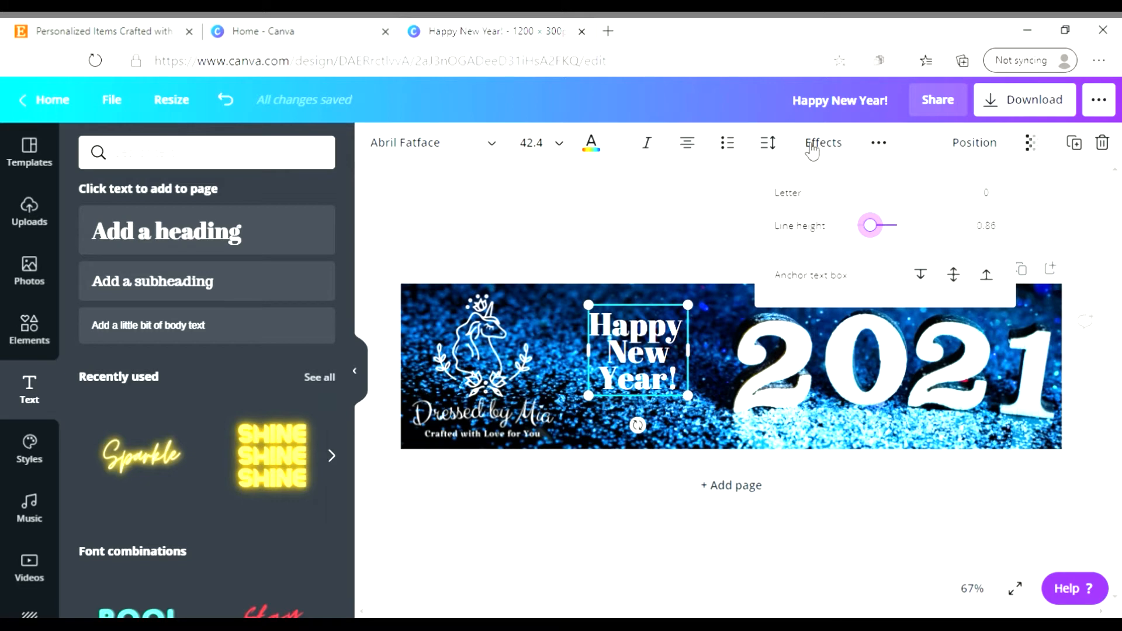
pyautogui.click(769, 145)
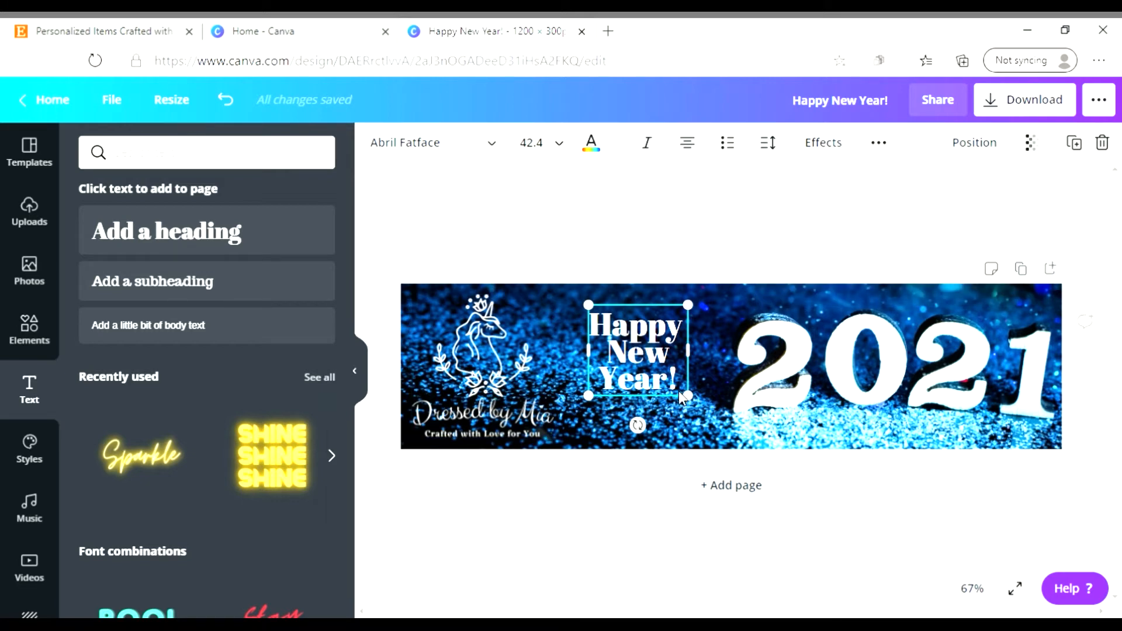
pyautogui.moveTo(689, 397); pyautogui.dragTo(666, 389)
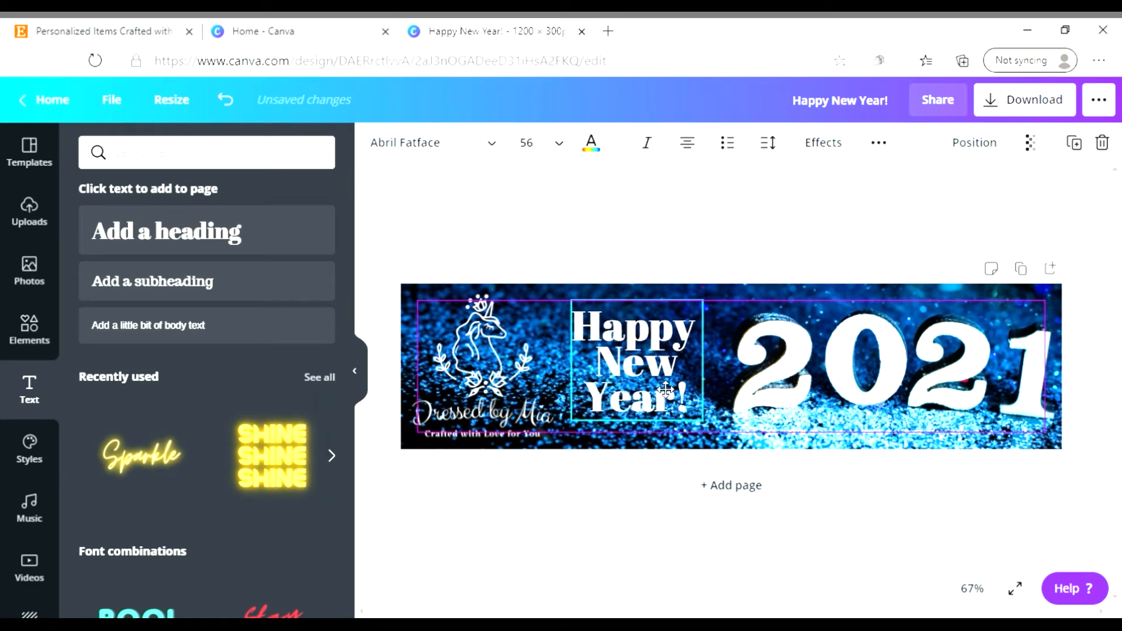
# - Try the Apricots and Bloom Skirt fonts on the heading, enlarge it to size 67.7 and move it beside the logo
pyautogui.click(494, 150)
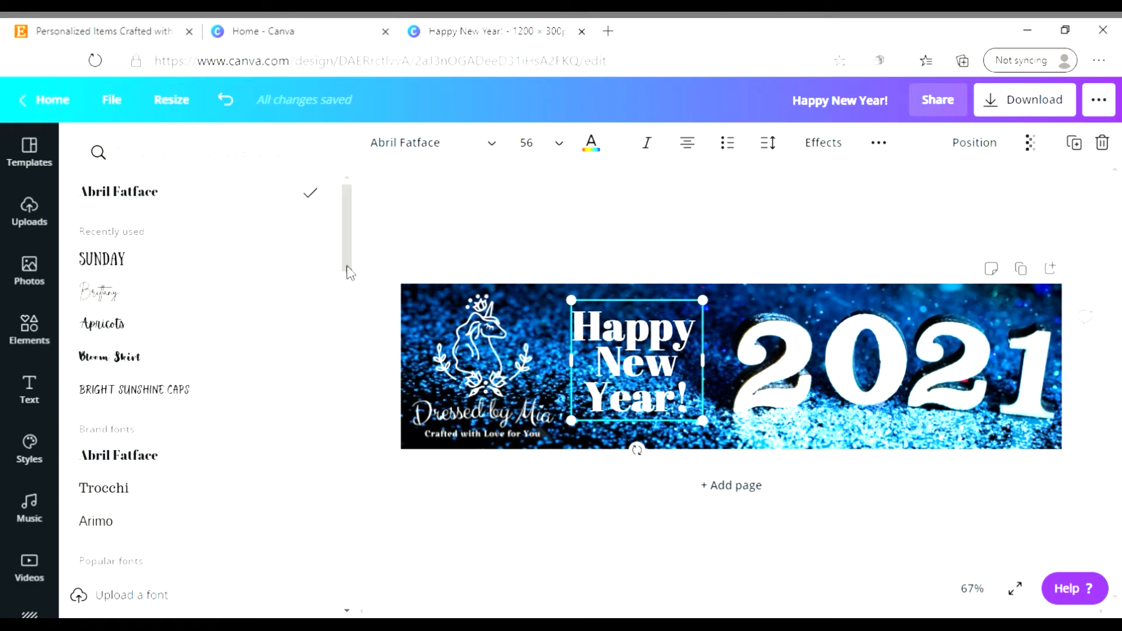
pyautogui.moveTo(349, 272)
pyautogui.mouseDown()
pyautogui.moveTo(353, 314)
pyautogui.moveTo(358, 258)
pyautogui.moveTo(358, 293)
pyautogui.moveTo(363, 271)
pyautogui.mouseUp()
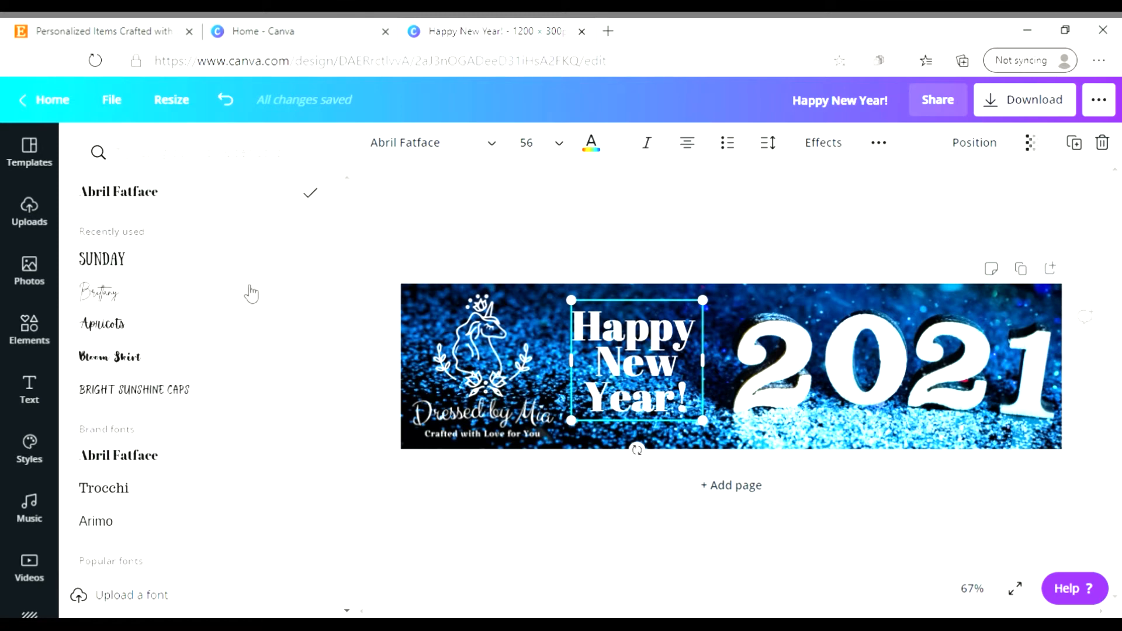
pyautogui.click(146, 332)
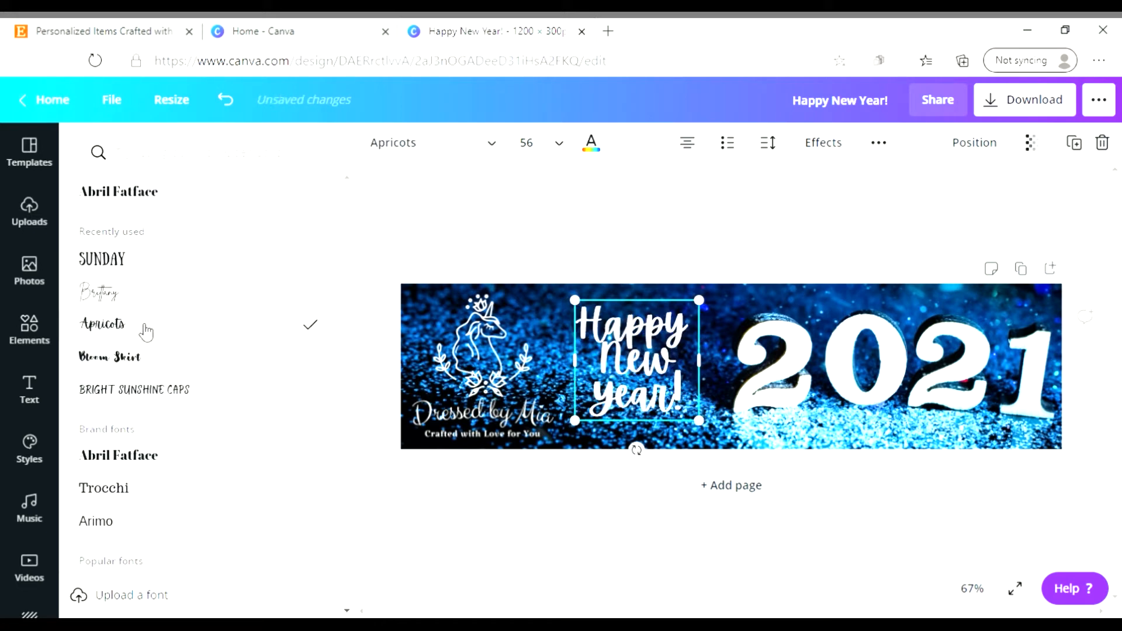
pyautogui.click(143, 367)
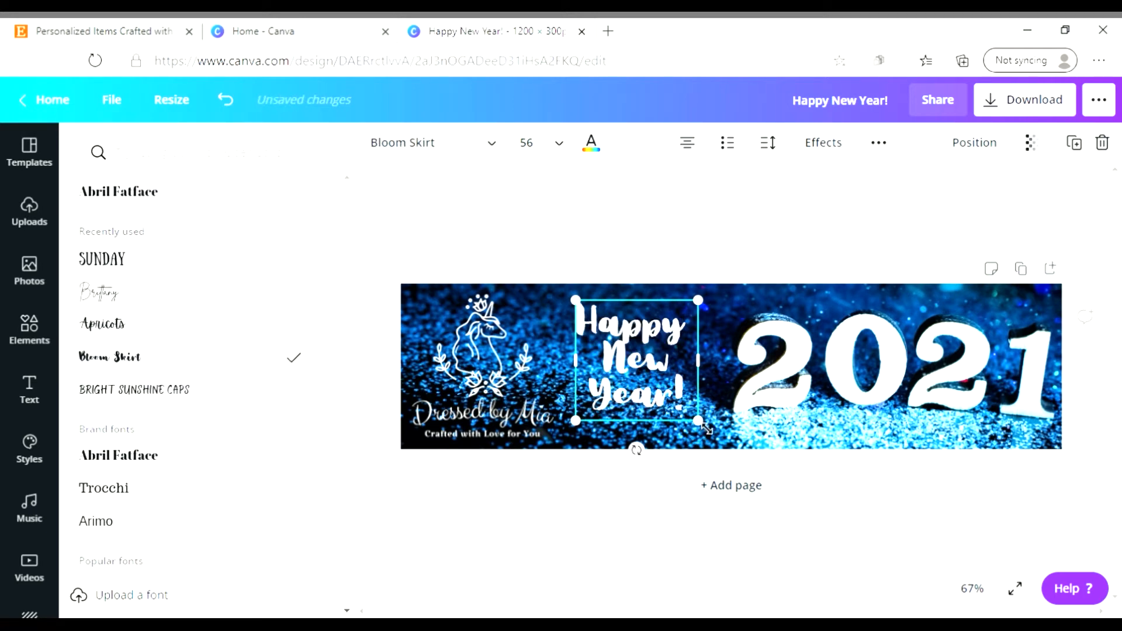
pyautogui.moveTo(706, 430); pyautogui.dragTo(724, 456)
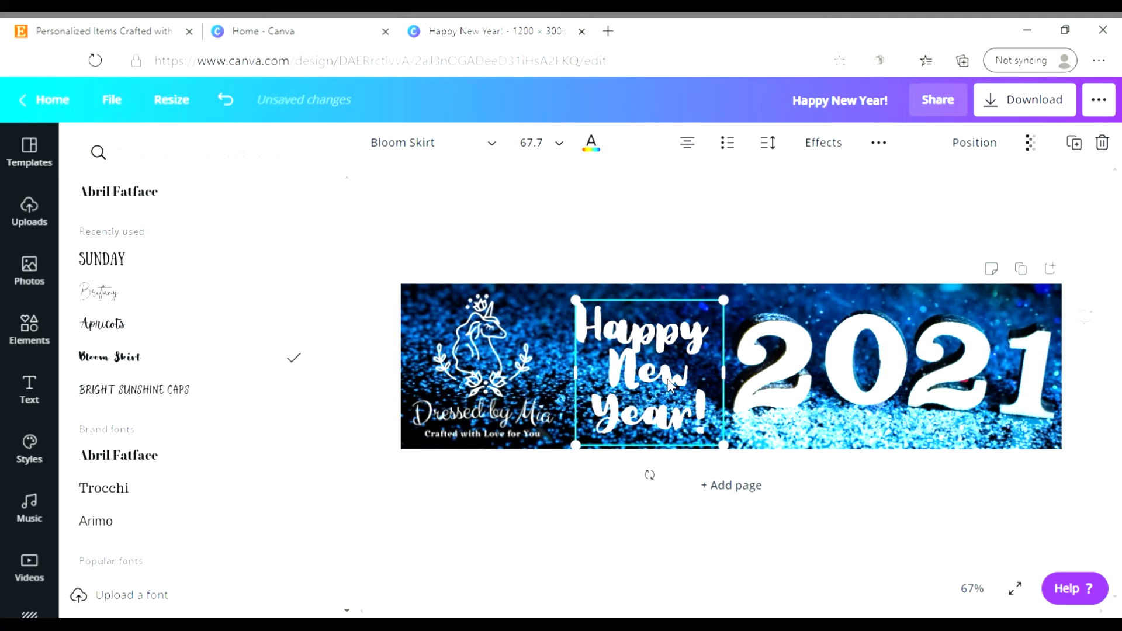
pyautogui.moveTo(670, 383); pyautogui.dragTo(661, 378)
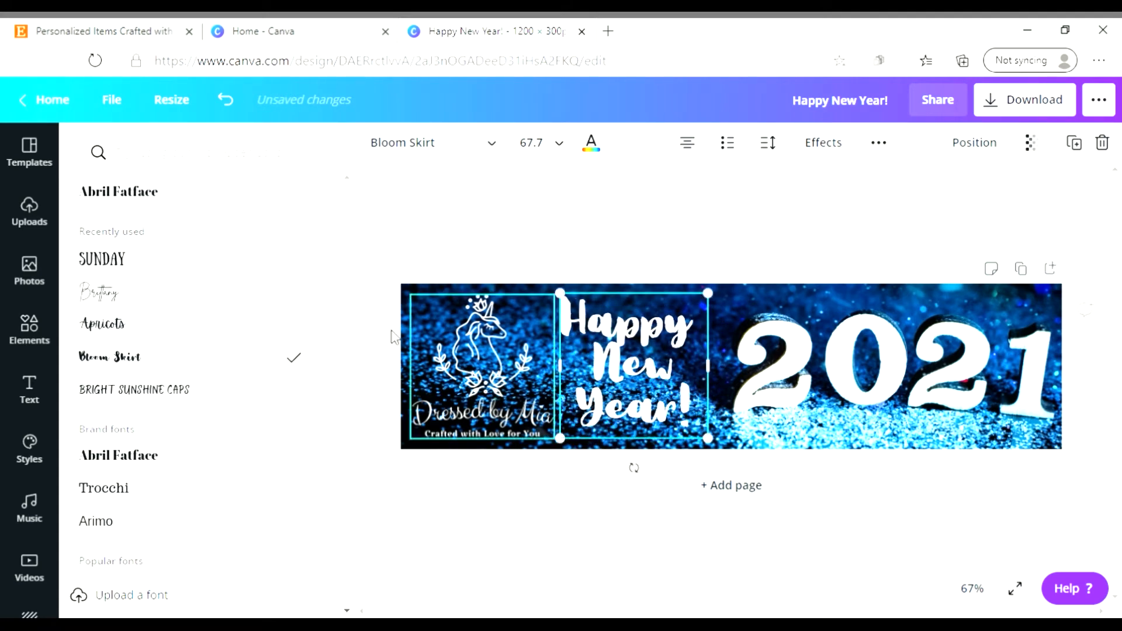
# - Compare Apricots and Bright Sunshine Caps on the heading, choose the Sunday font instead, and reduce the text to size 61.6
pyautogui.click(162, 326)
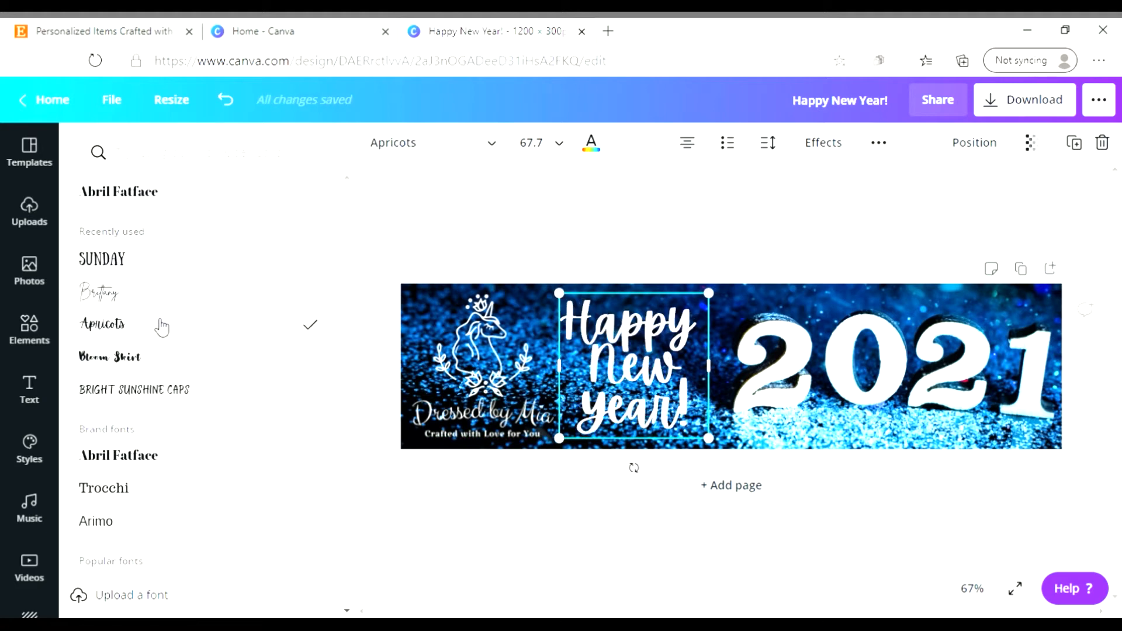
pyautogui.click(165, 393)
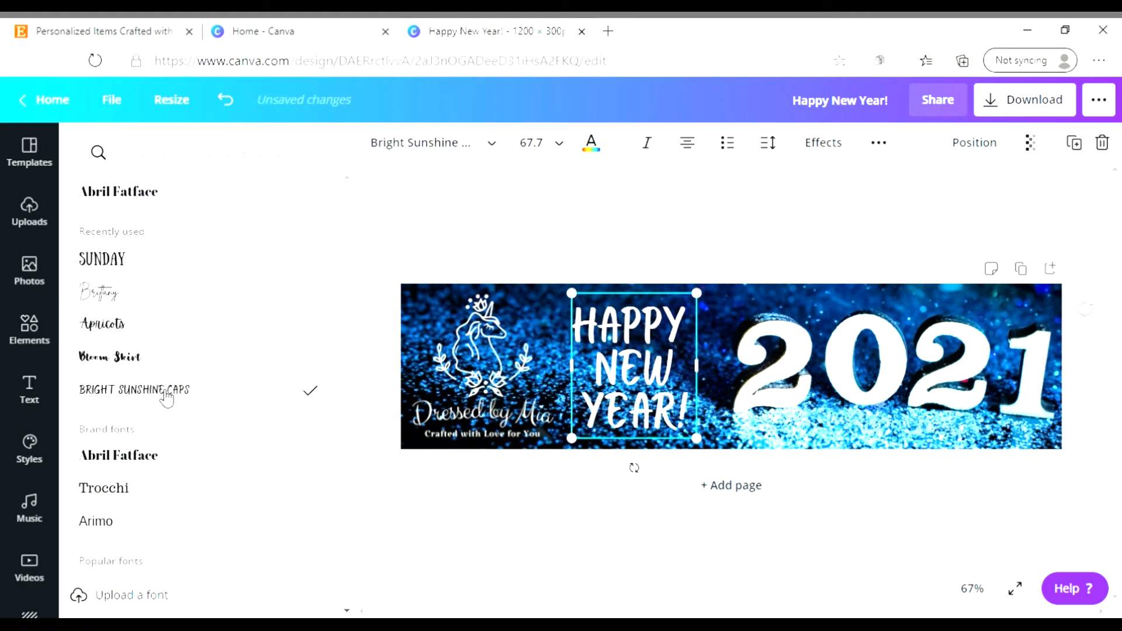
pyautogui.click(159, 270)
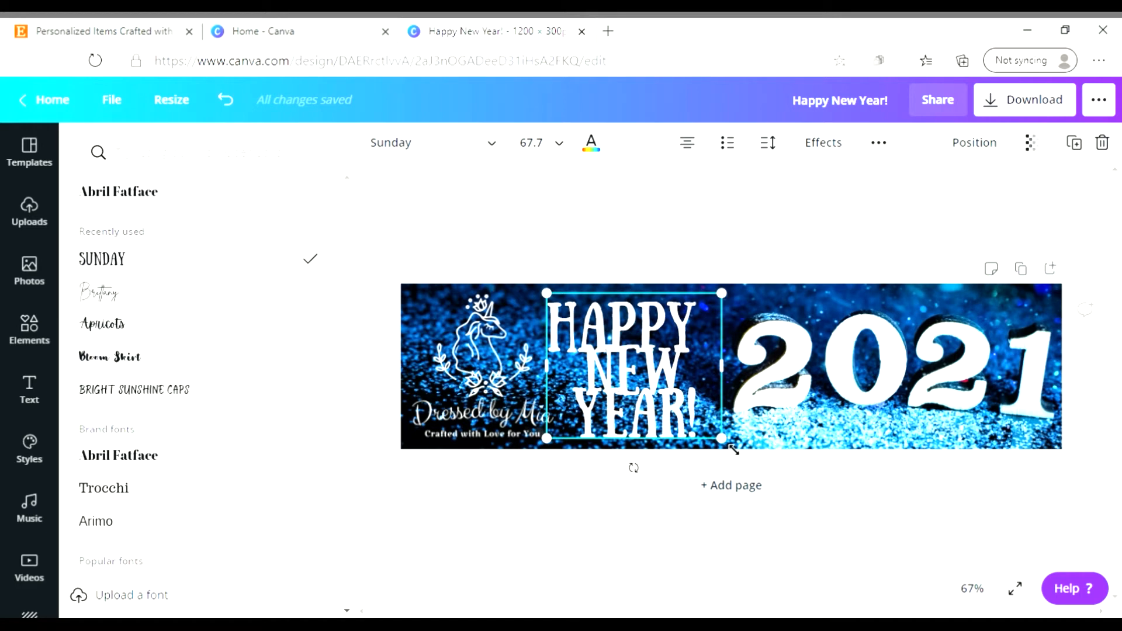
pyautogui.moveTo(734, 449); pyautogui.dragTo(706, 426)
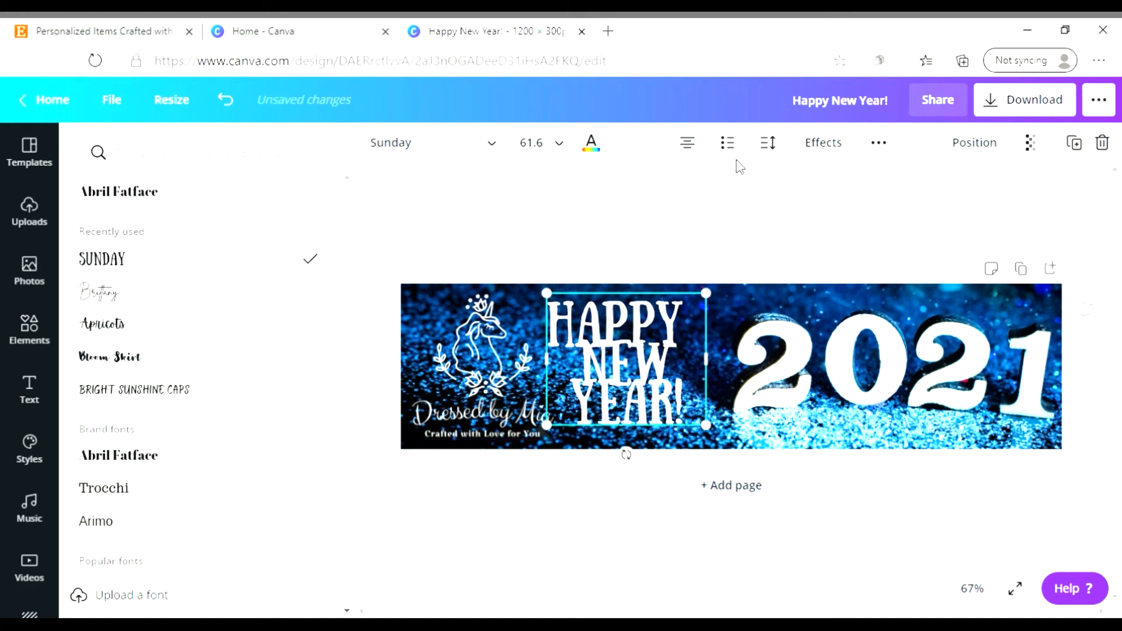
# - Increase the heading's line height to 1.05 and nudge the text box slightly away from the logo
pyautogui.click(775, 151)
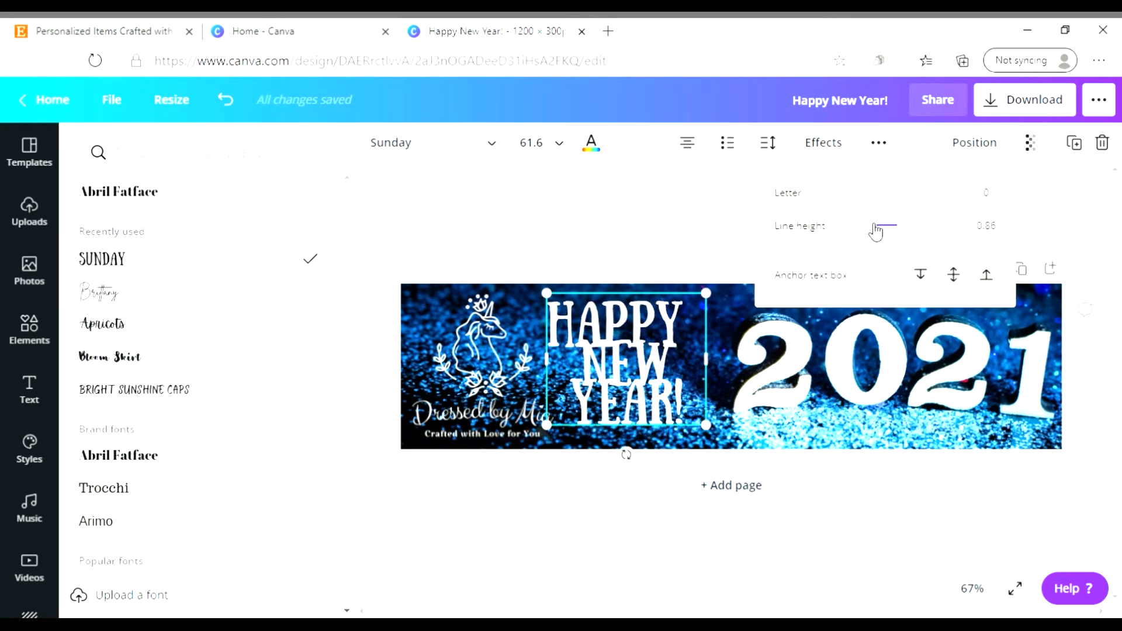
pyautogui.moveTo(875, 225); pyautogui.dragTo(885, 228)
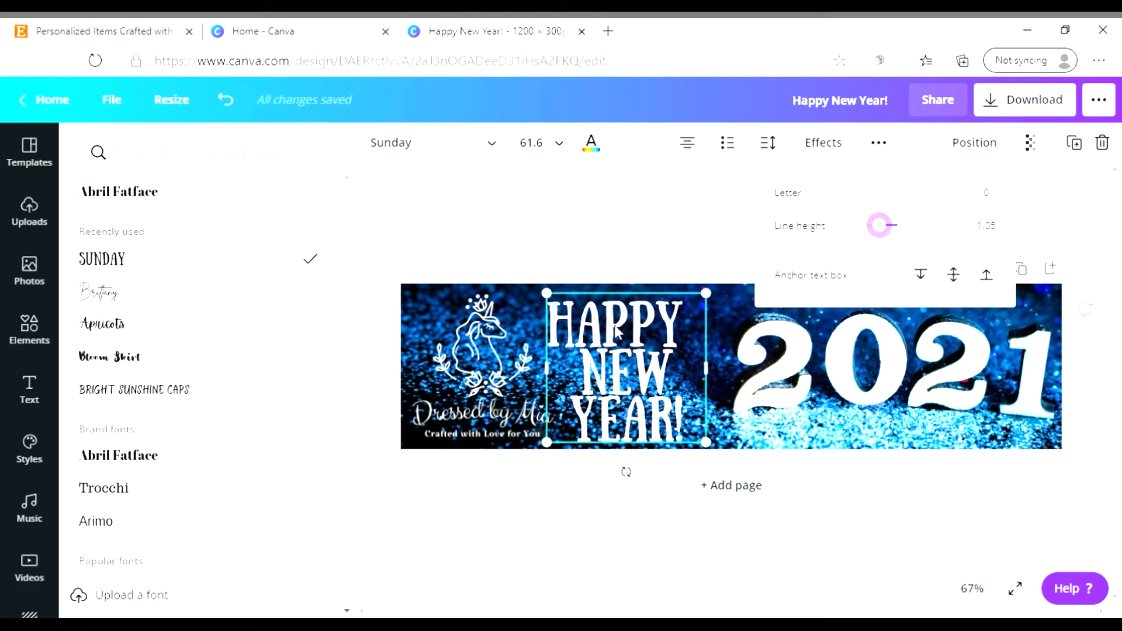
pyautogui.moveTo(628, 330); pyautogui.dragTo(626, 332)
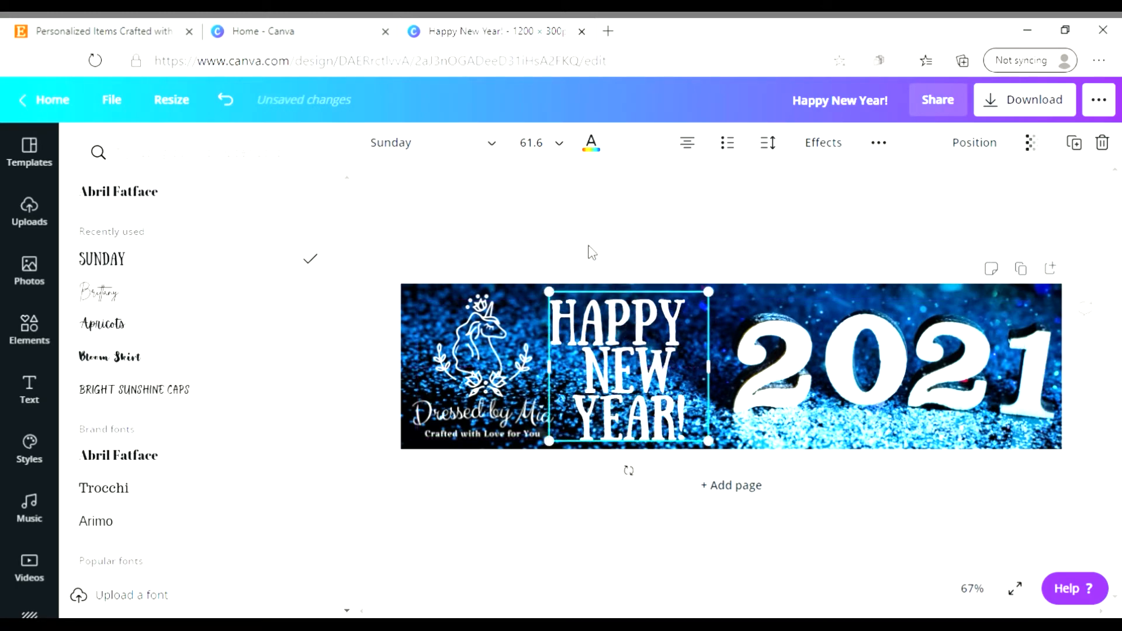
pyautogui.click(589, 246)
pyautogui.click(589, 245)
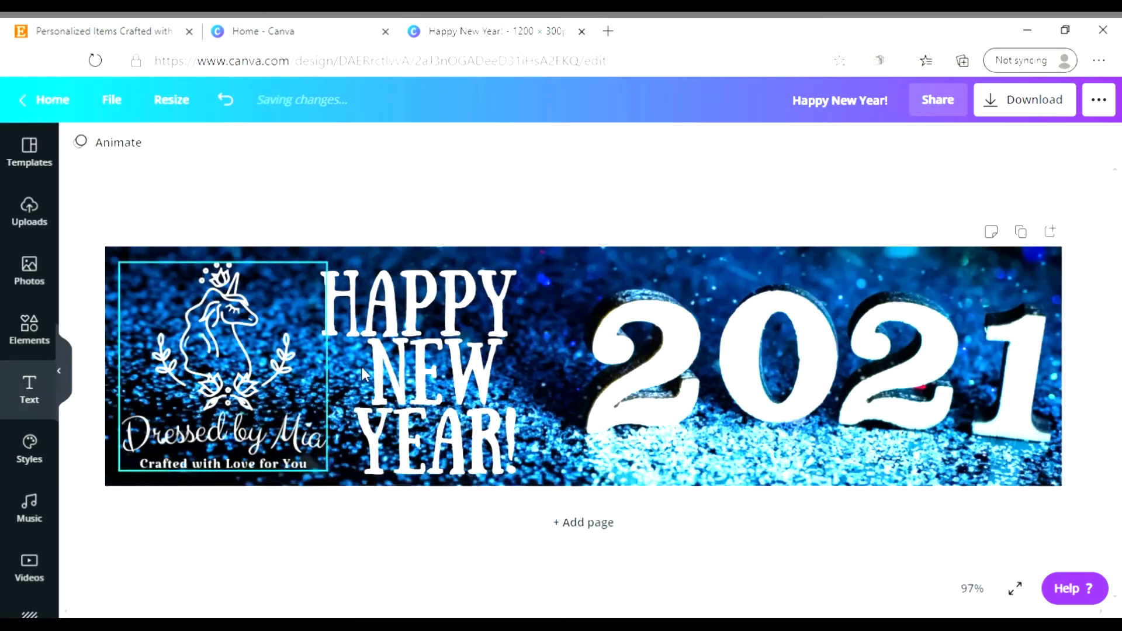
pyautogui.click(356, 371)
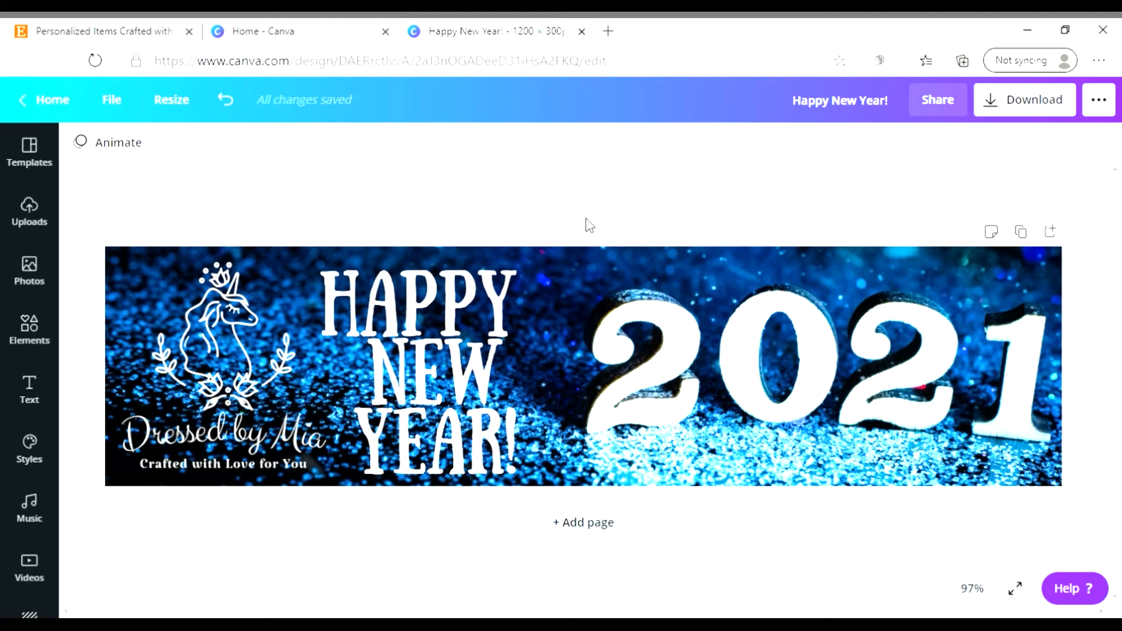
# - Try other text alignments on the Happy New Year! heading and return it to centered
pyautogui.click(476, 328)
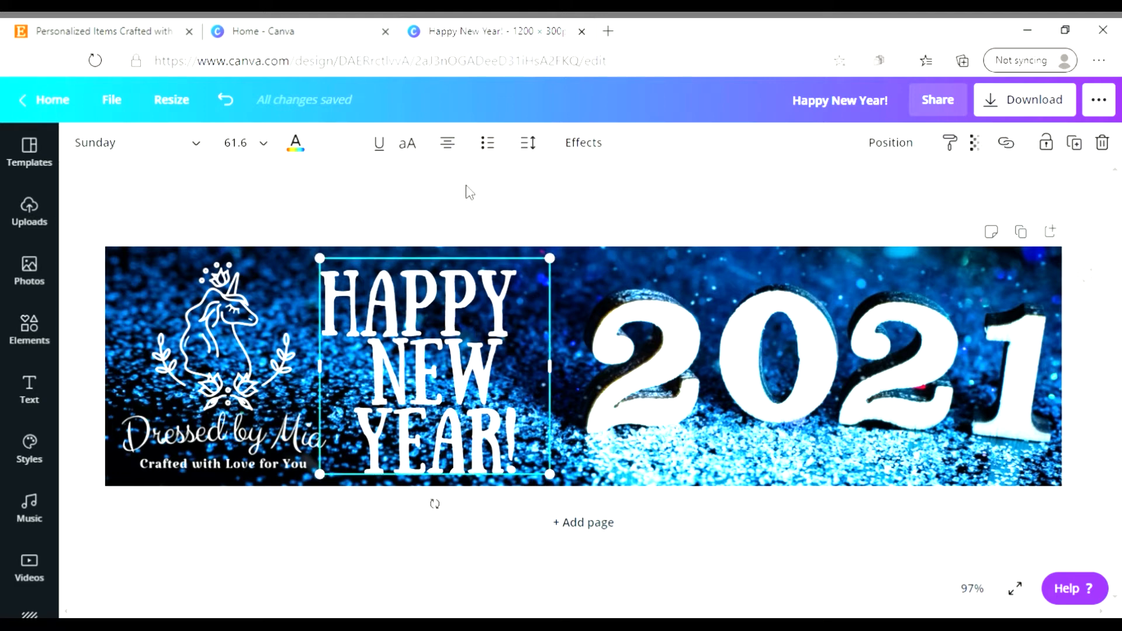
pyautogui.click(449, 145)
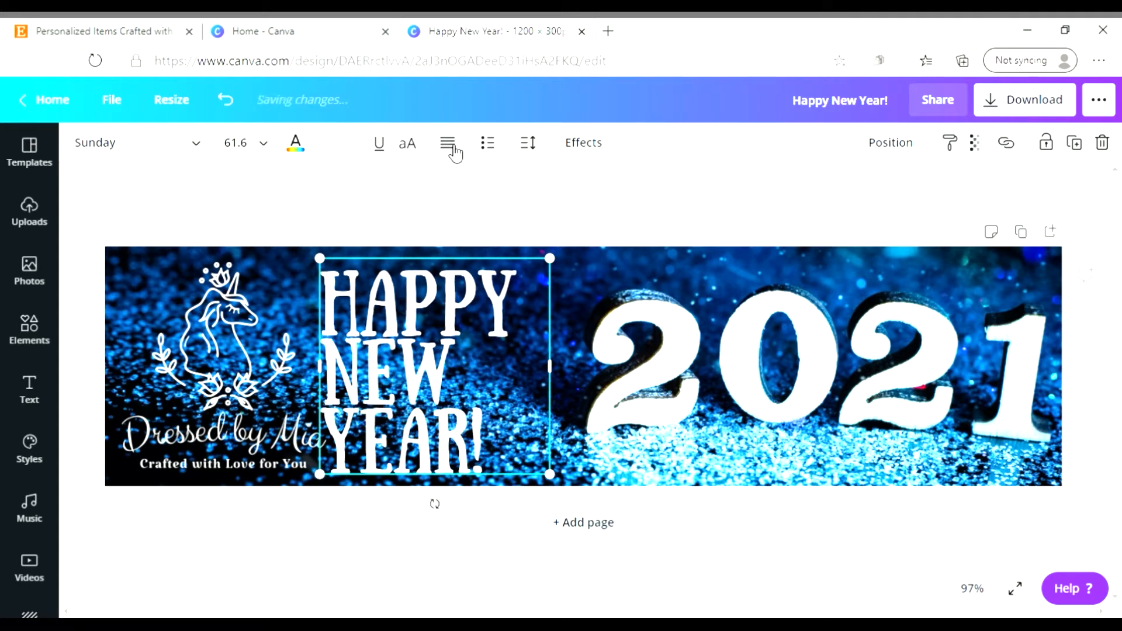
pyautogui.click(454, 149)
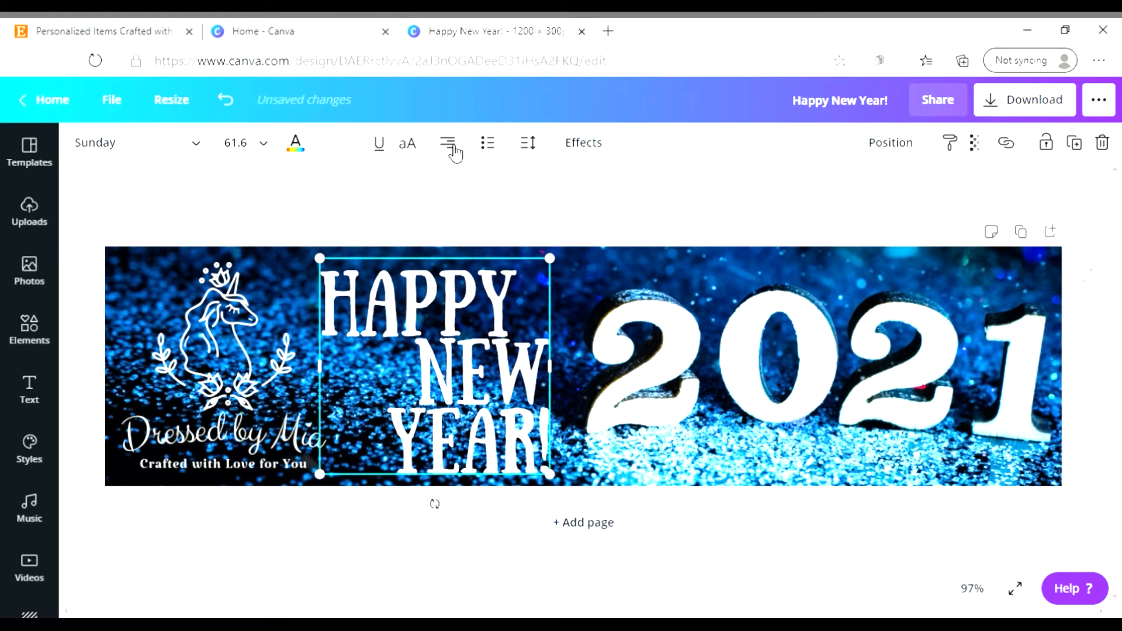
pyautogui.click(454, 152)
# - Delete the trailing space after "HAPPY" so the heading's first line centers over the other two
pyautogui.doubleClick(539, 313)
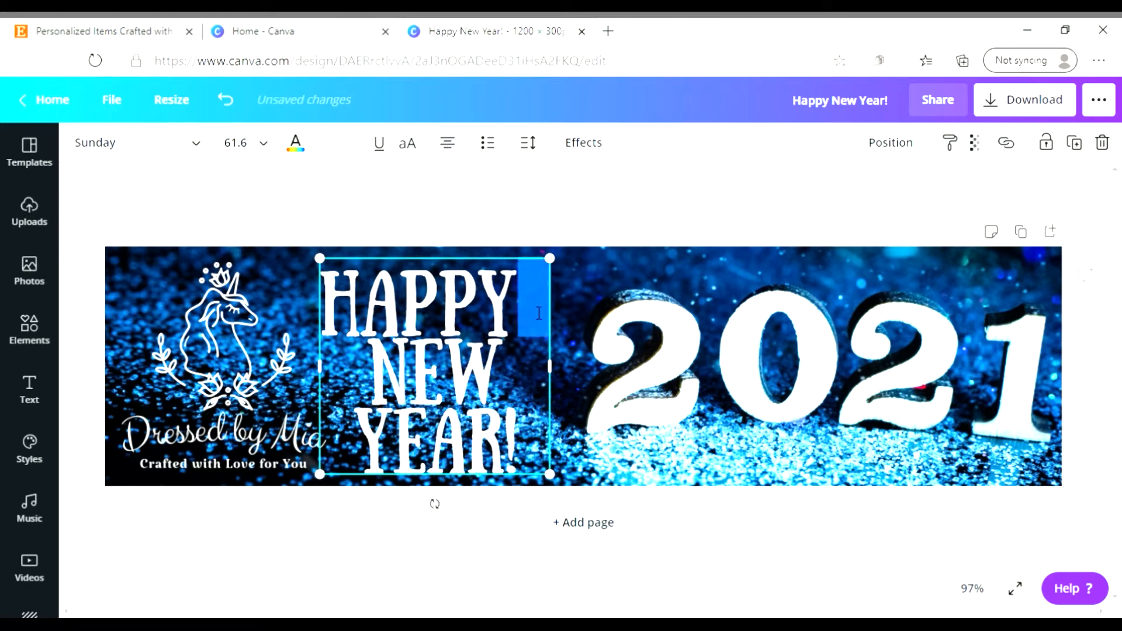
pyautogui.press('BackSpace')
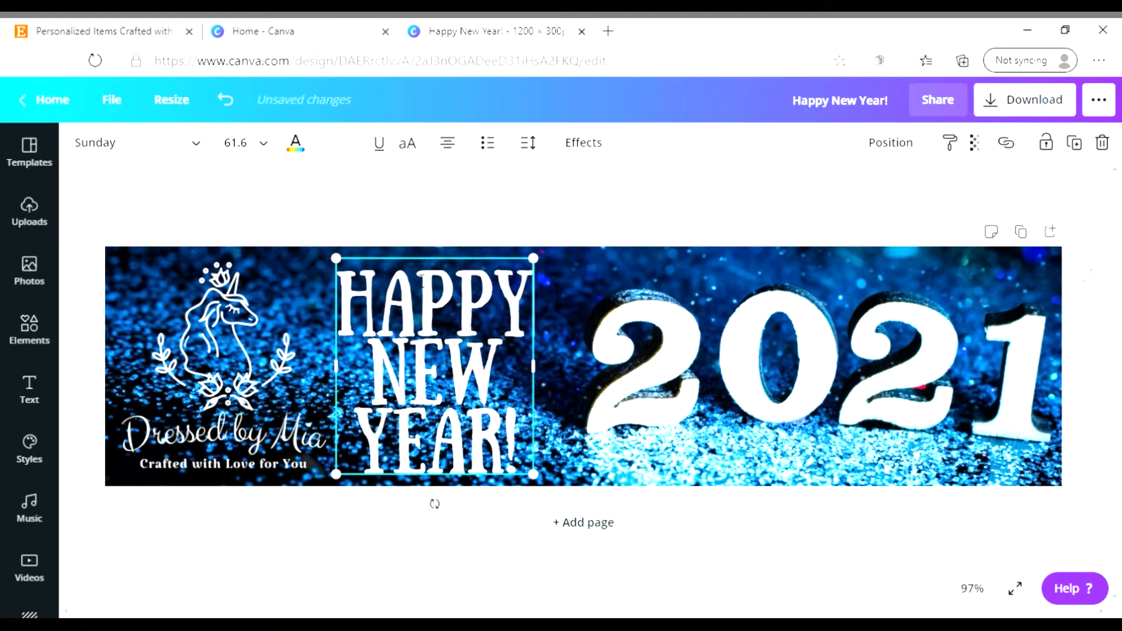
pyautogui.click(528, 229)
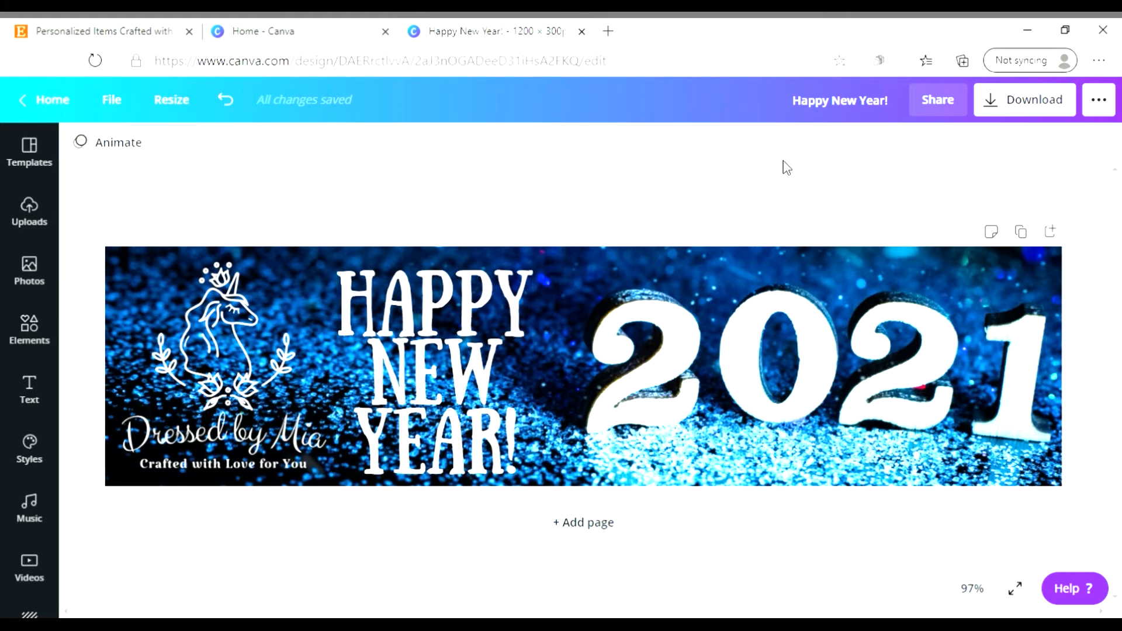
# - Review the available download file types, keep PNG, and download the banner design
pyautogui.click(1034, 104)
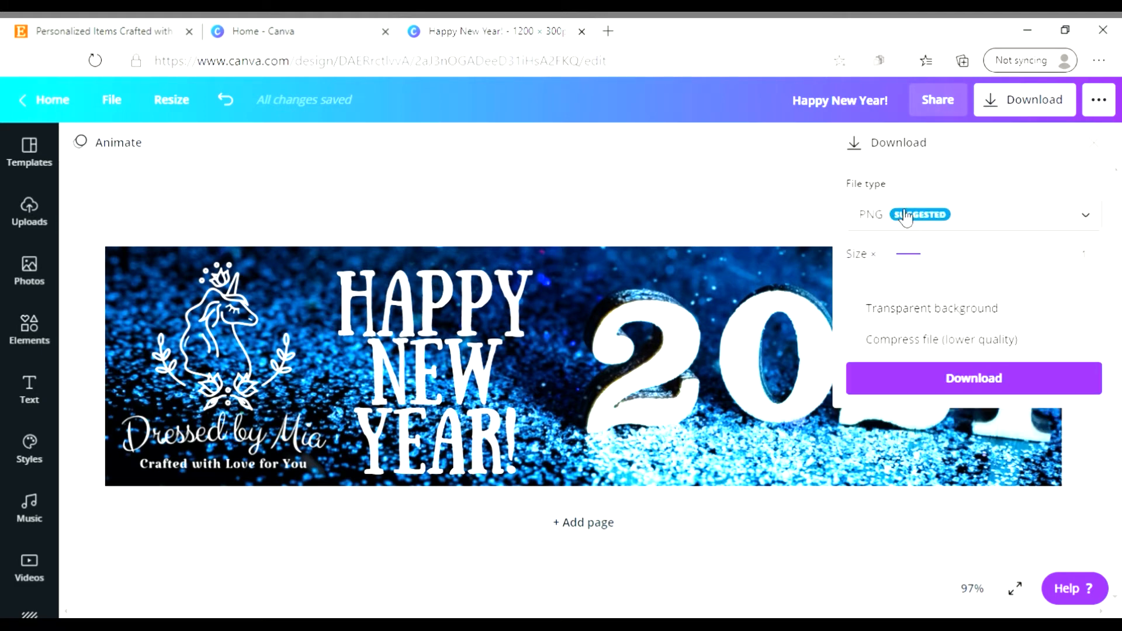
pyautogui.click(980, 221)
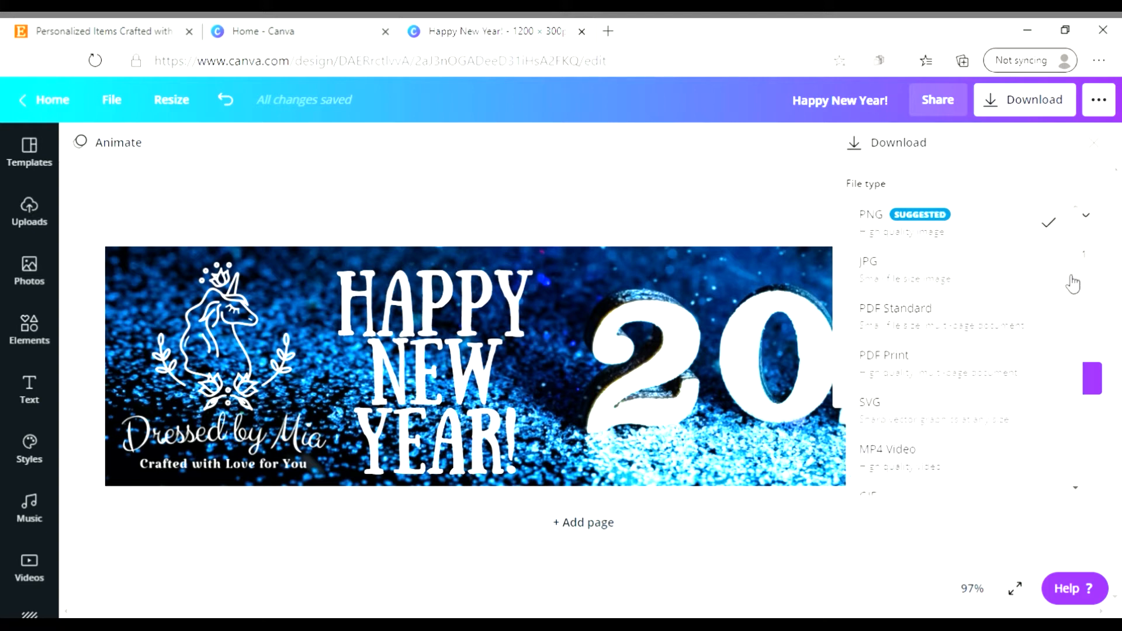
pyautogui.moveTo(1075, 284); pyautogui.dragTo(1077, 349)
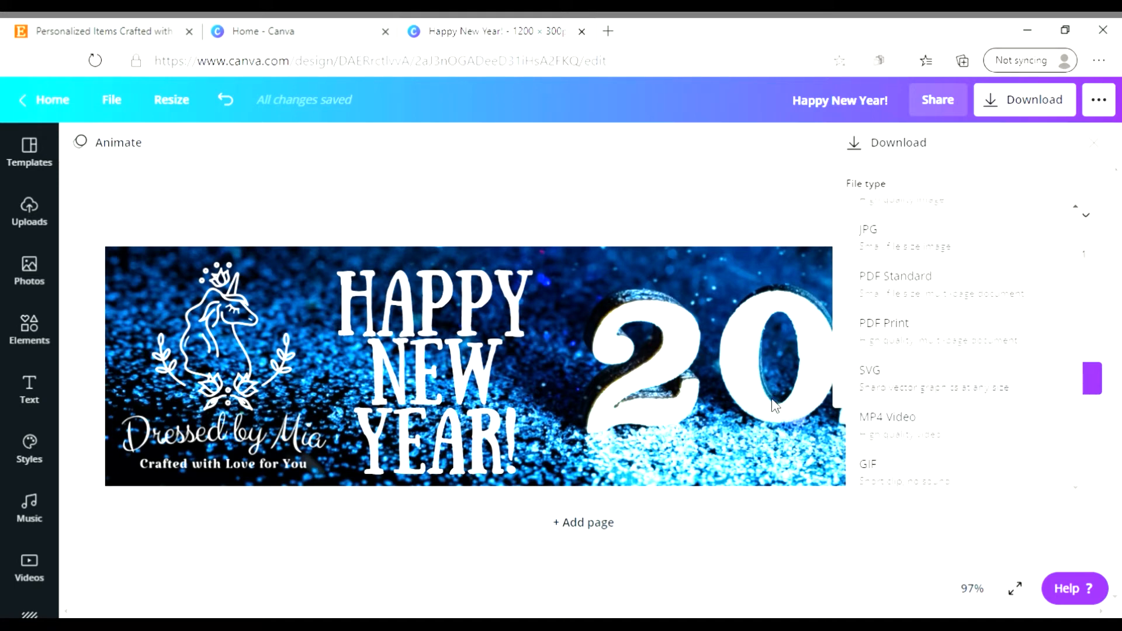
pyautogui.moveTo(1074, 367)
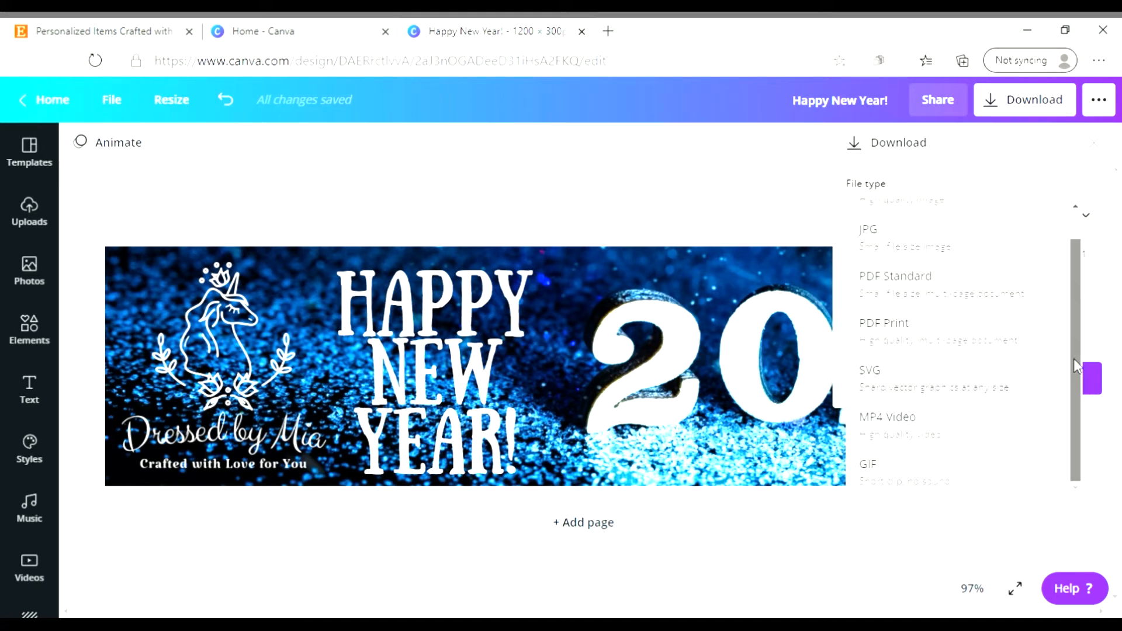
pyautogui.scroll(1, 1077, 365)
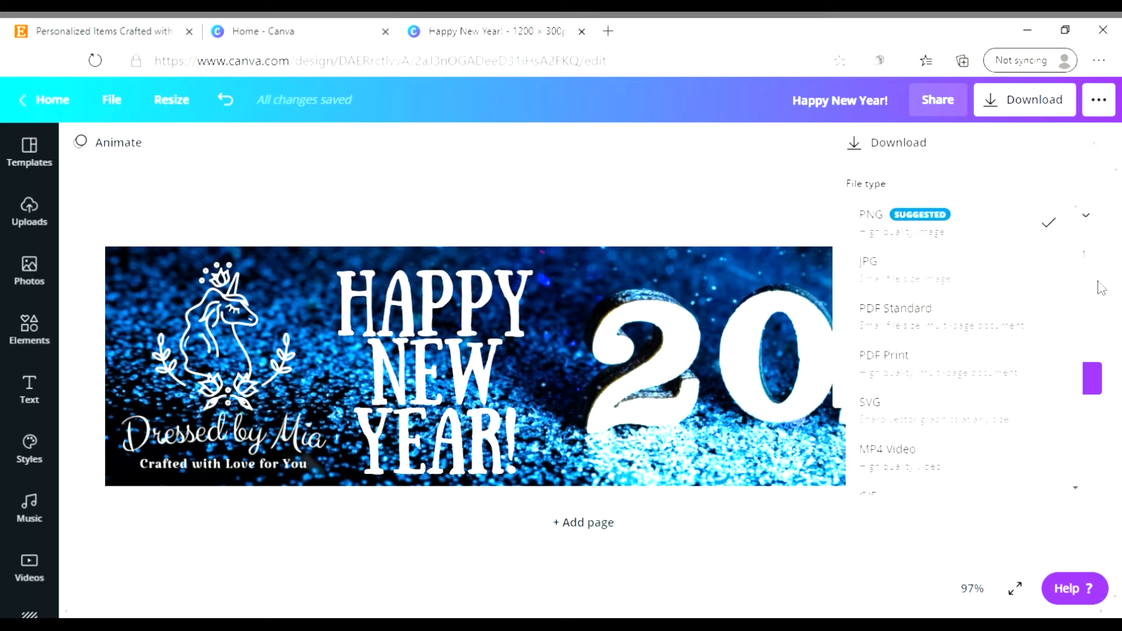
pyautogui.click(923, 234)
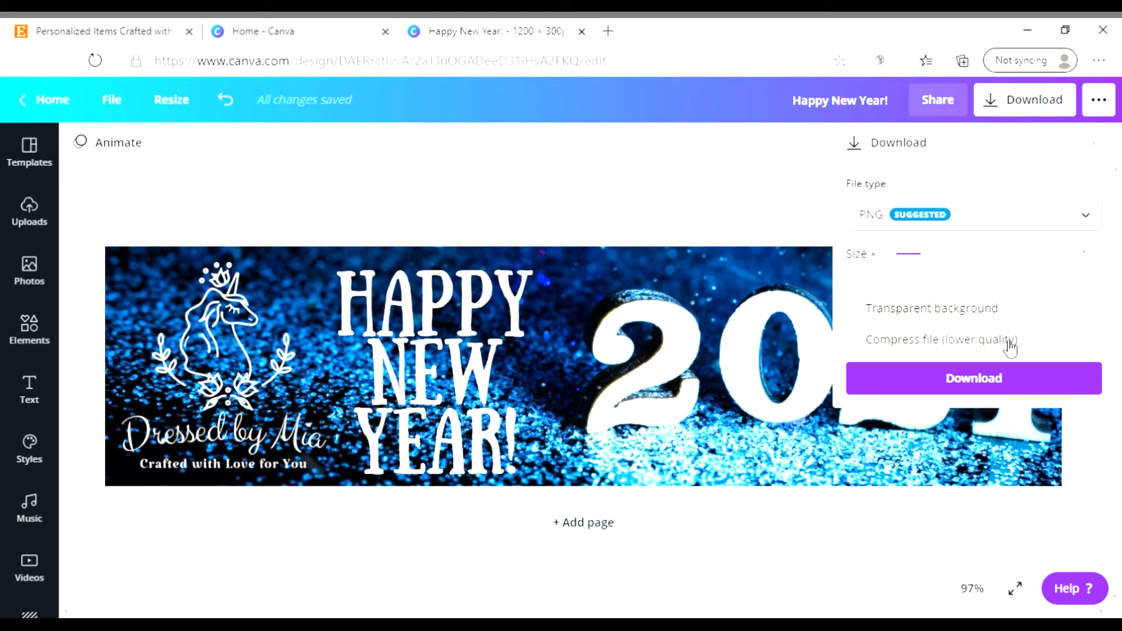
pyautogui.click(982, 380)
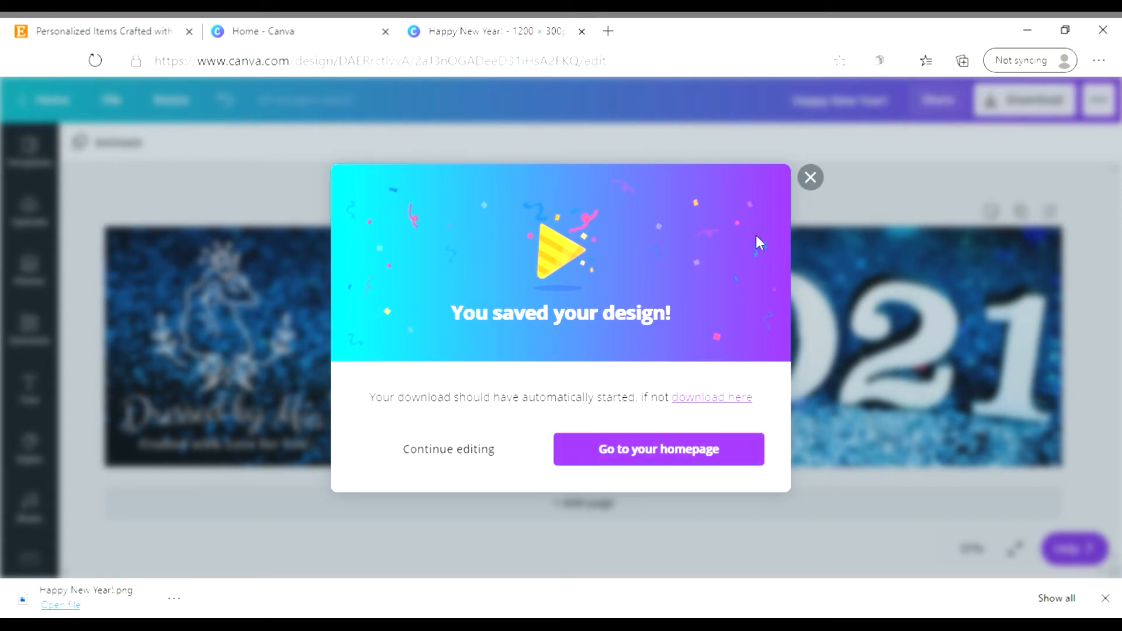
# - Dismiss the saved-design notice, switch to the Etsy shop editor, and restart editing of the shop banner
pyautogui.click(811, 179)
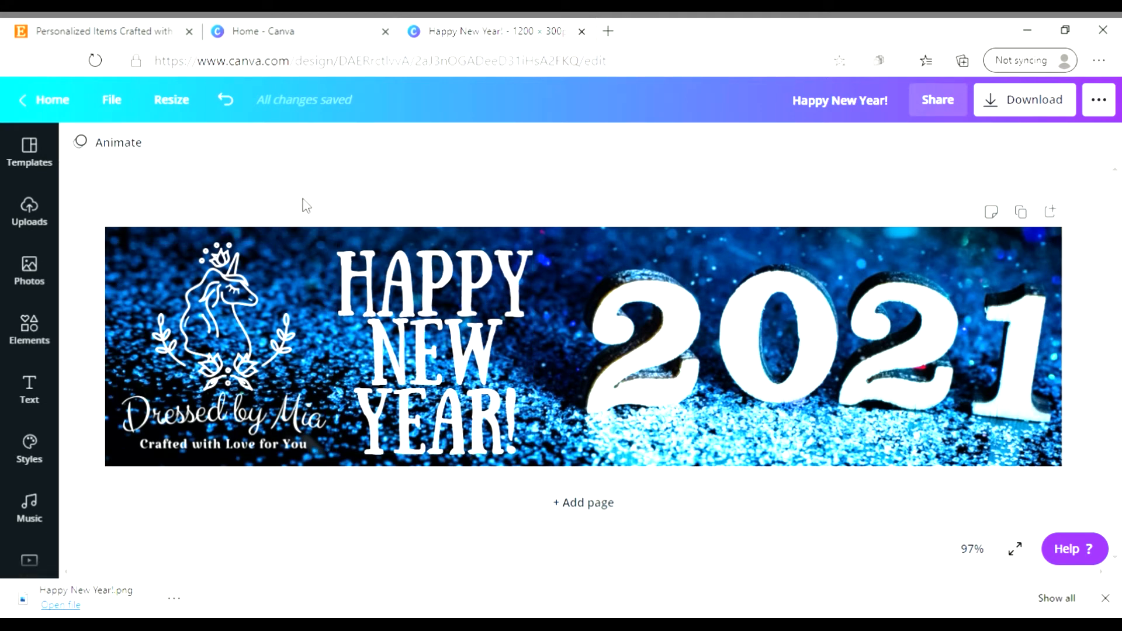
pyautogui.click(140, 36)
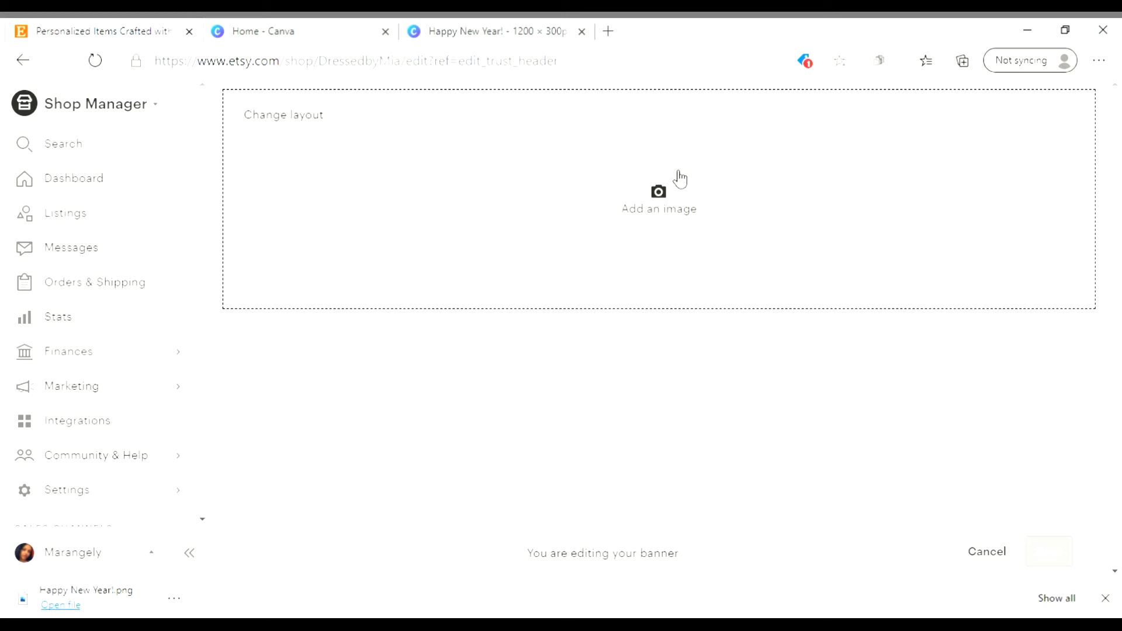
pyautogui.click(994, 549)
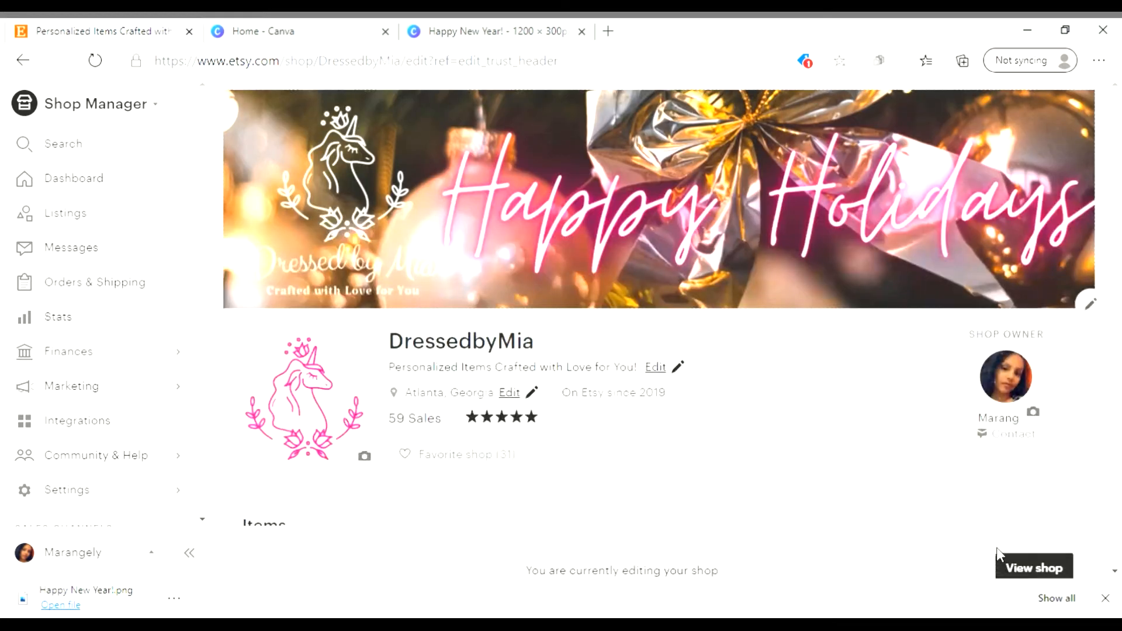
pyautogui.click(1093, 305)
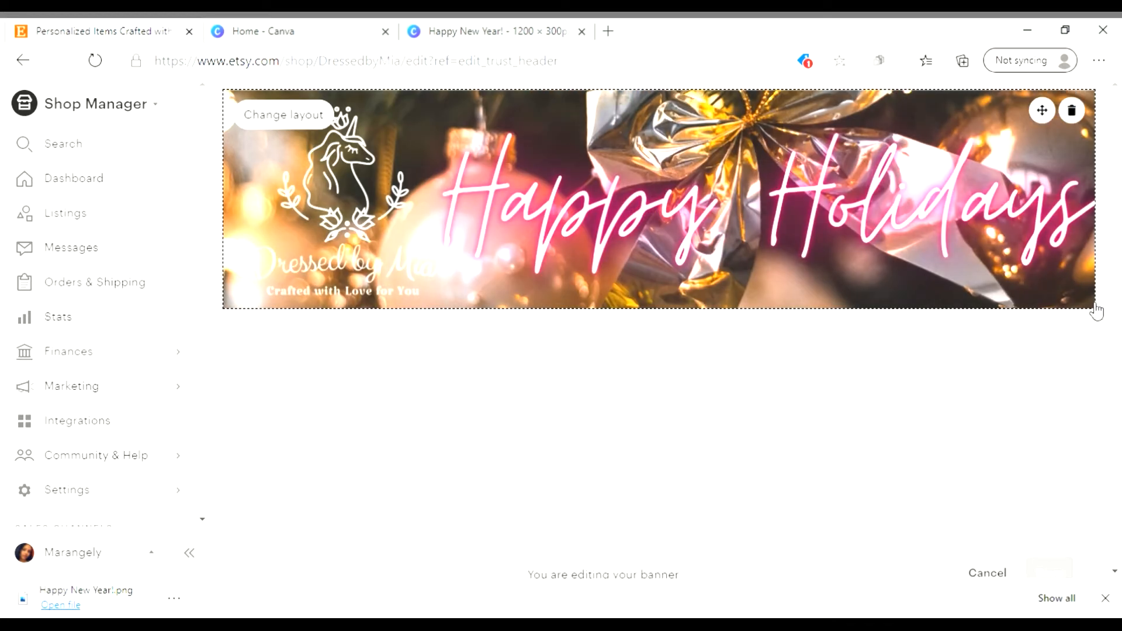
# - Review the available banner styles and confirm Big Banner for the shop
pyautogui.click(310, 119)
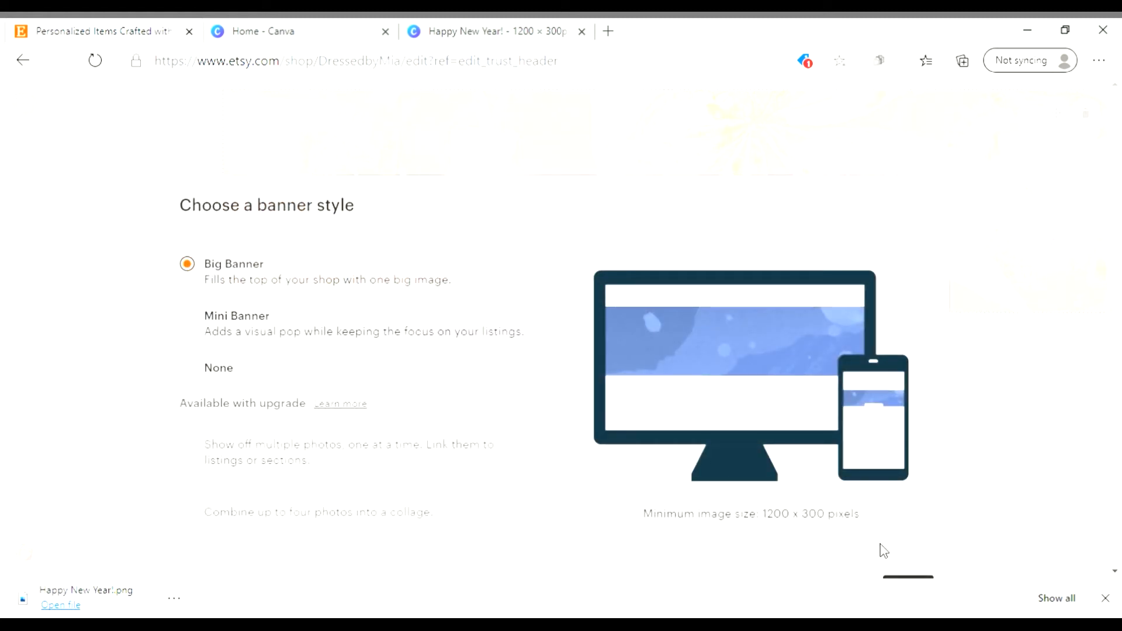
pyautogui.scroll(-2, 994, 468)
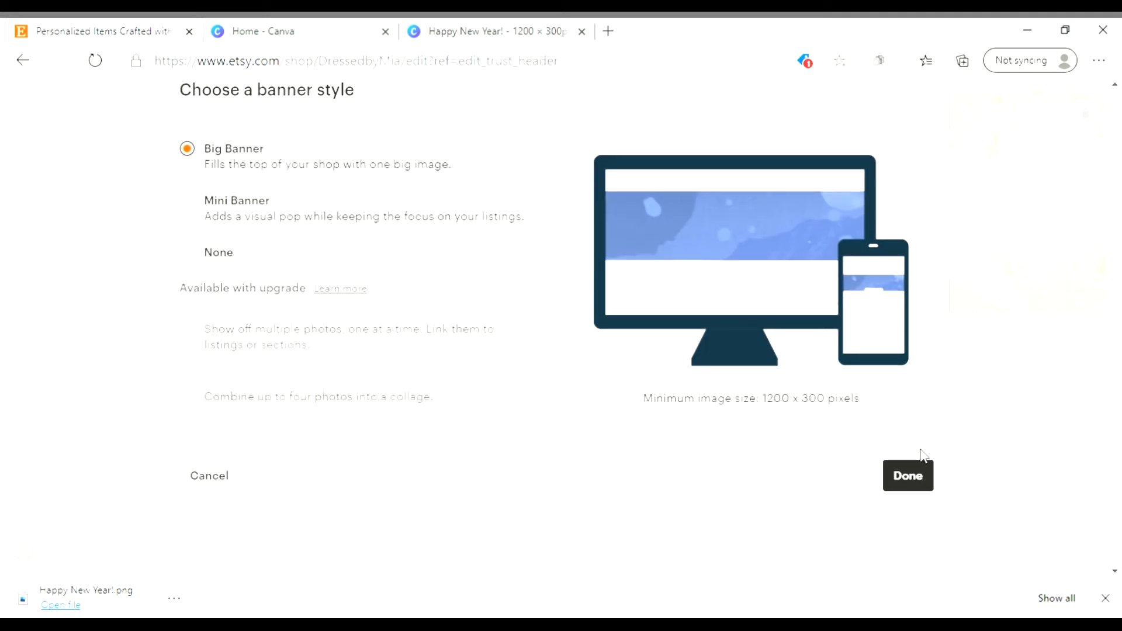
pyautogui.click(906, 472)
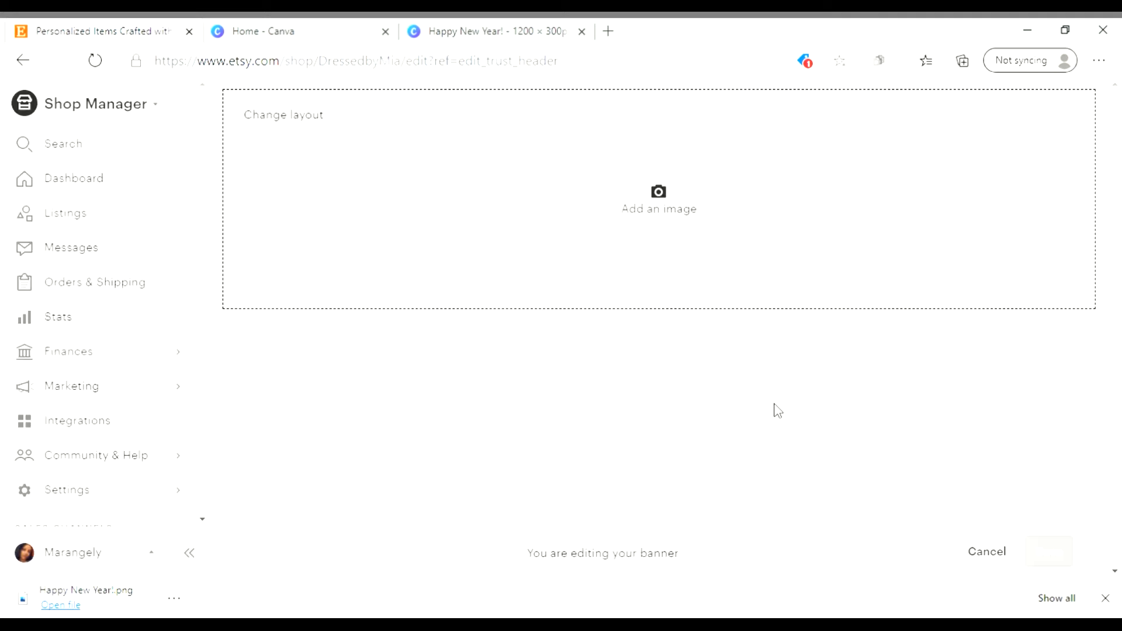
# - Add the downloaded Happy New Year!.png as the shop banner image and save it
pyautogui.click(659, 193)
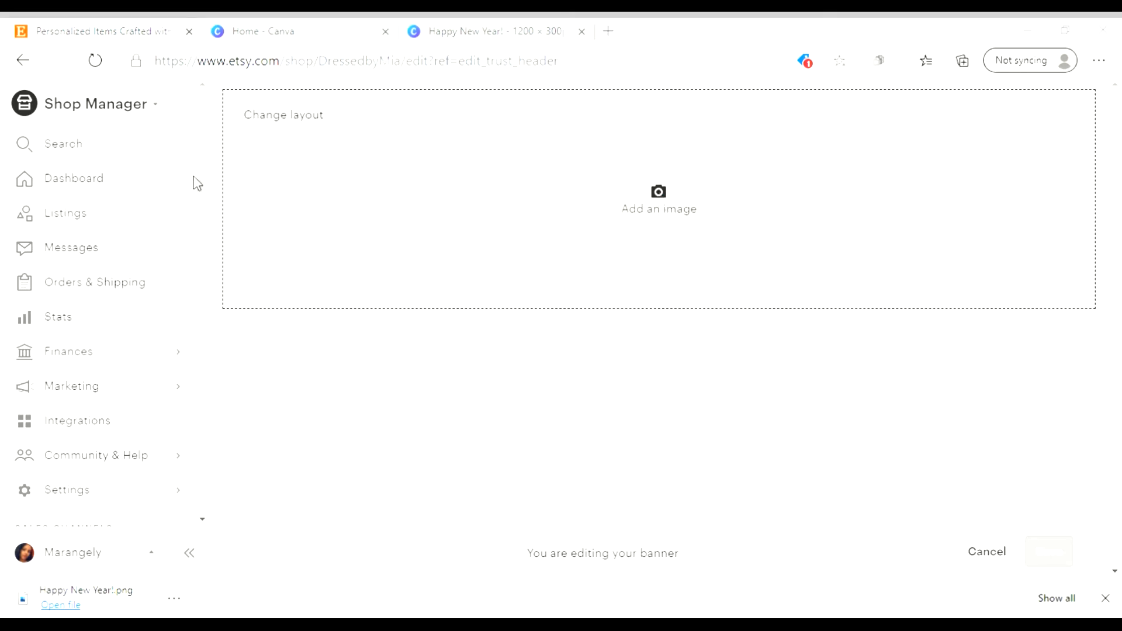
pyautogui.doubleClick(206, 164)
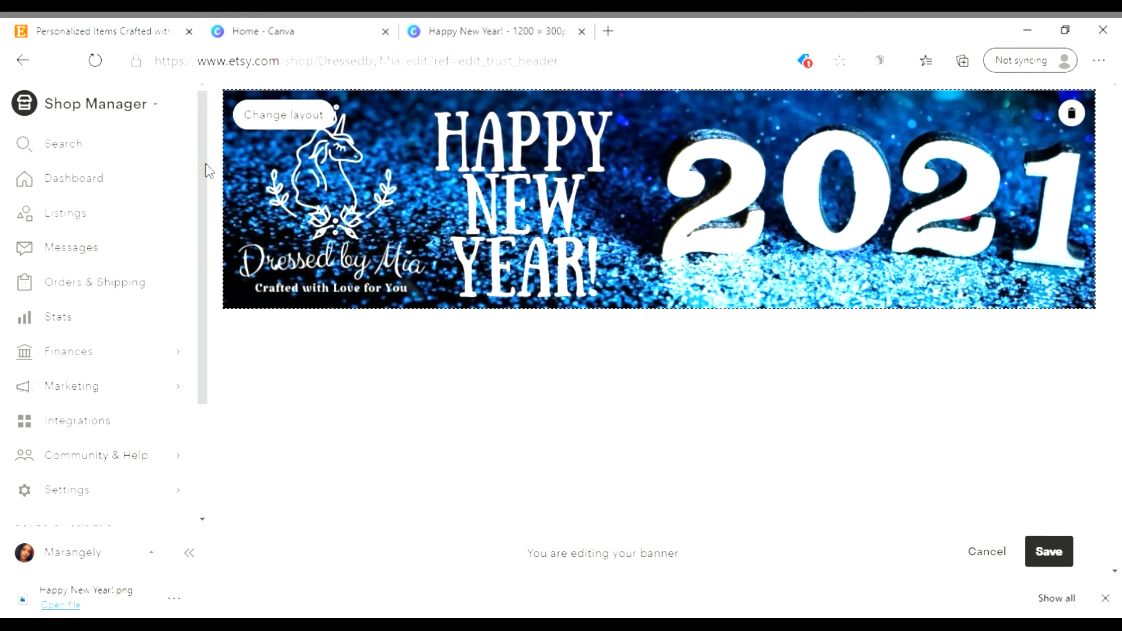
pyautogui.click(1059, 557)
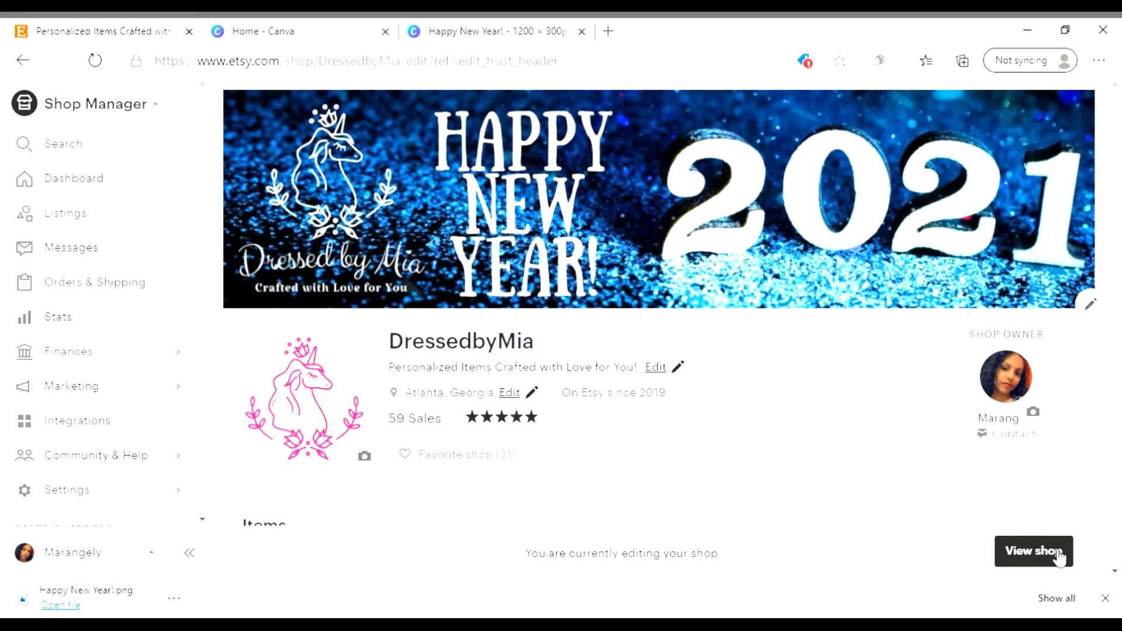
# - View the public shop page and check how the new banner looks above the shop details
pyautogui.click(1059, 557)
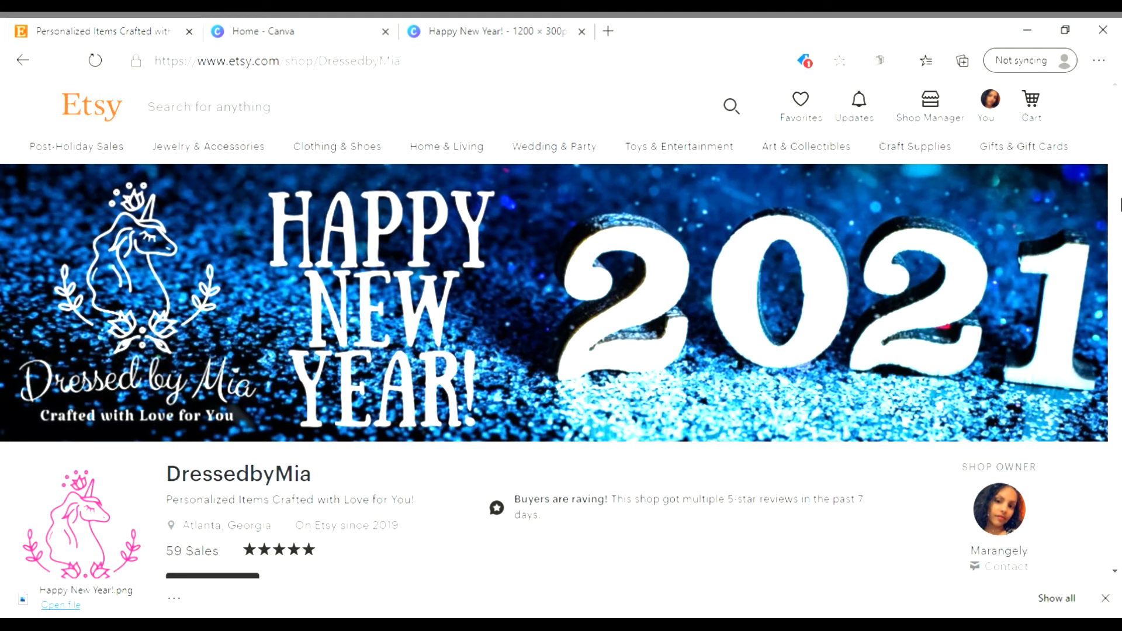
pyautogui.scroll(-1, 1119, 103)
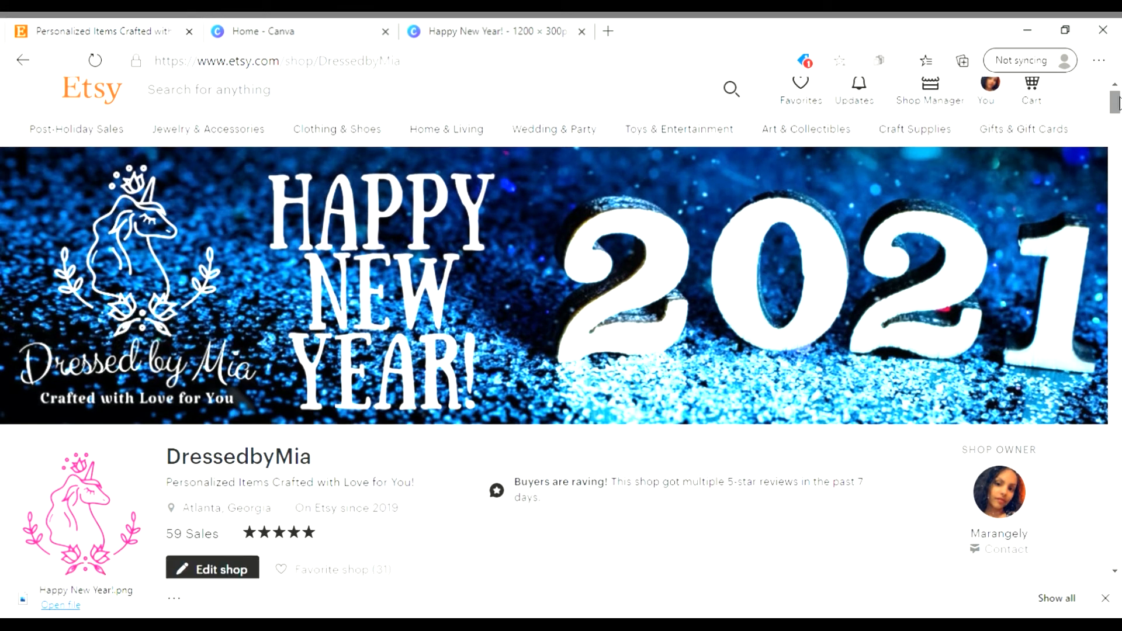
pyautogui.scroll(-1, 1118, 103)
pyautogui.scroll(2, 1119, 99)
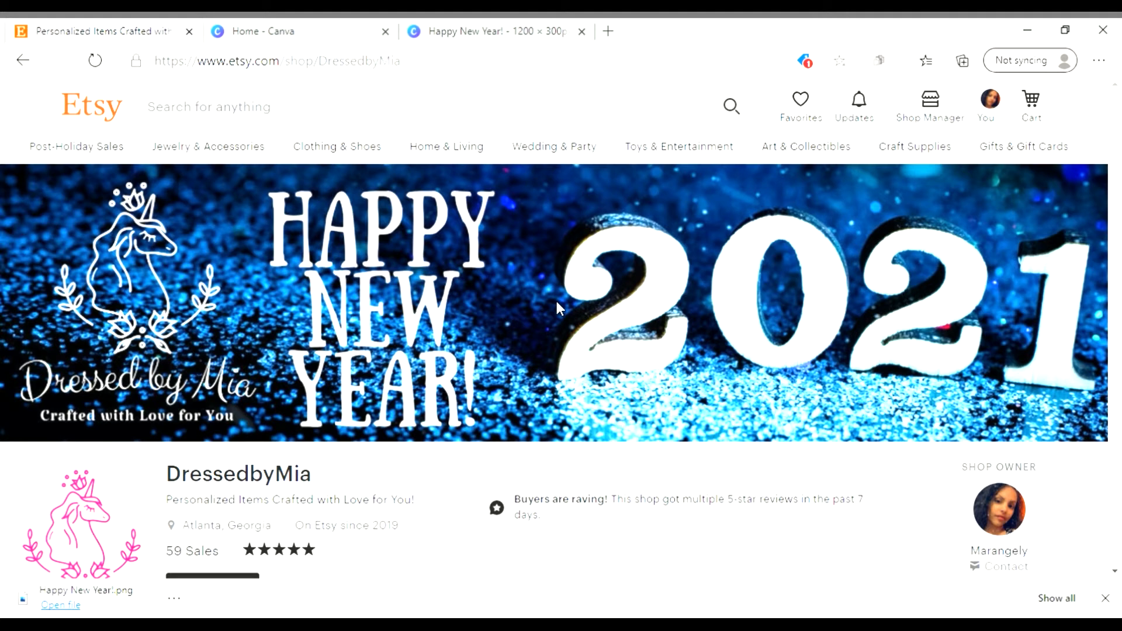
# - Switch to the Canva home page and change the custom design dimensions' unit to inches
pyautogui.click(333, 33)
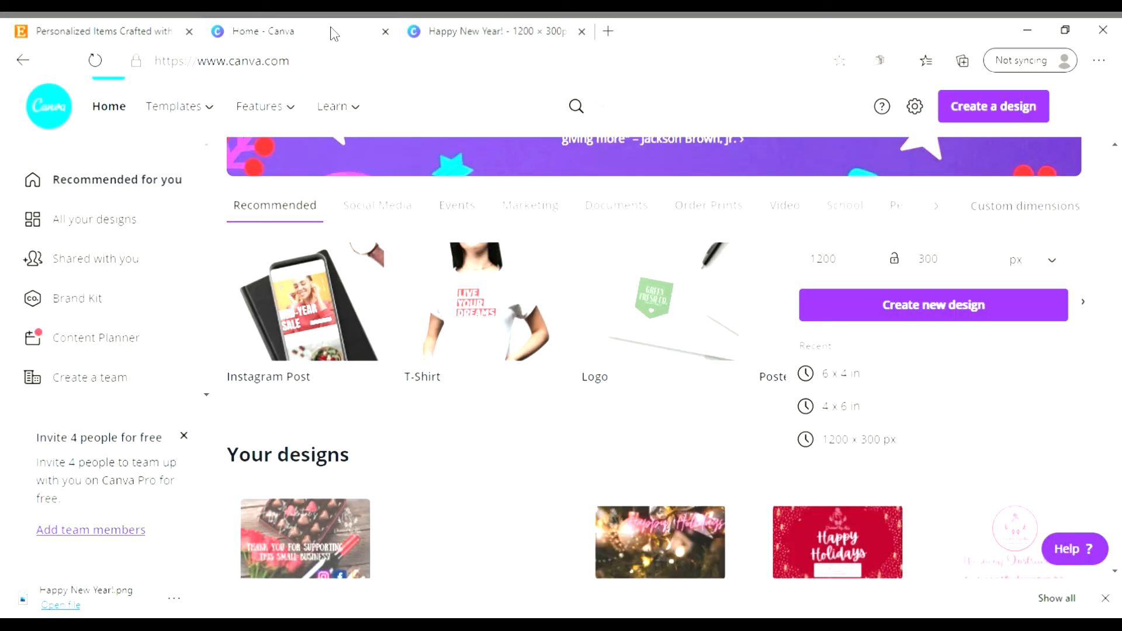
pyautogui.click(1021, 224)
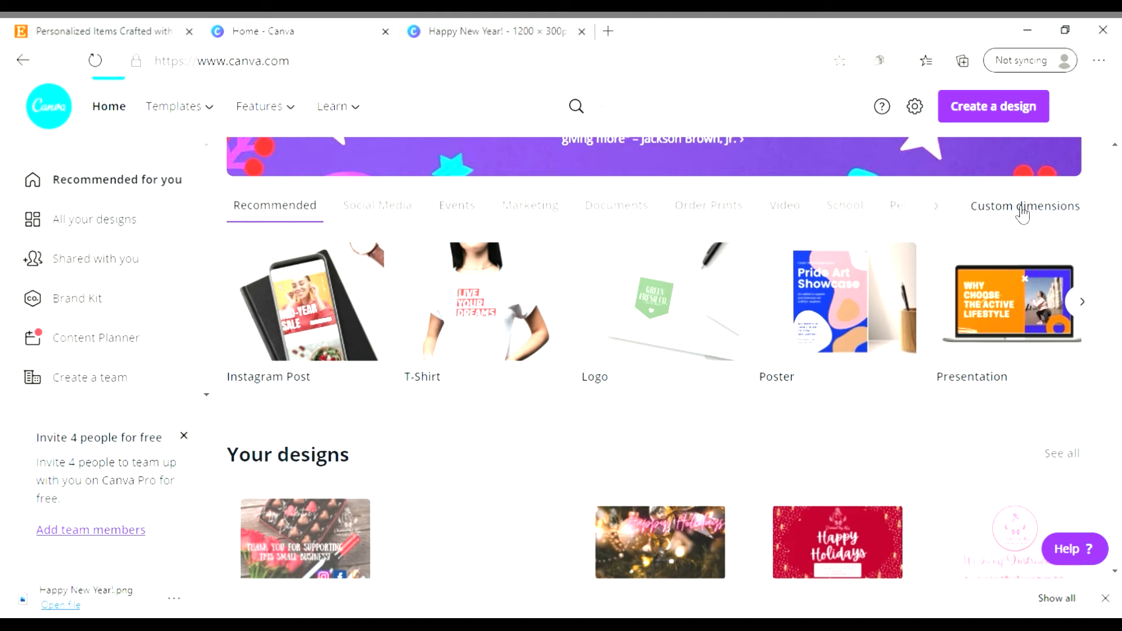
pyautogui.click(1023, 215)
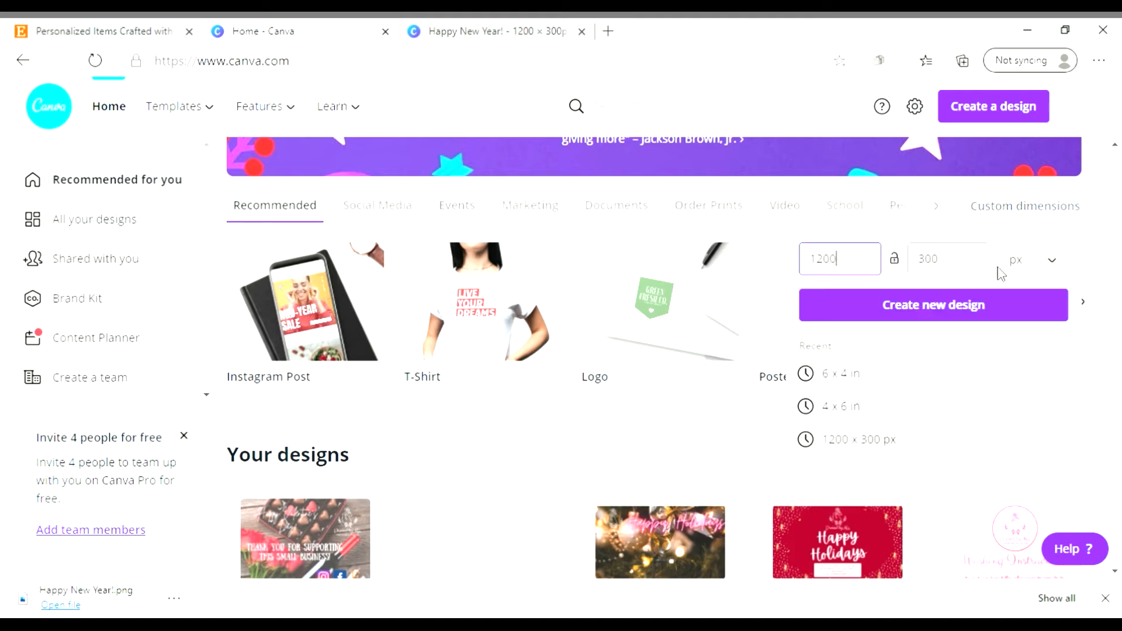
pyautogui.click(1018, 272)
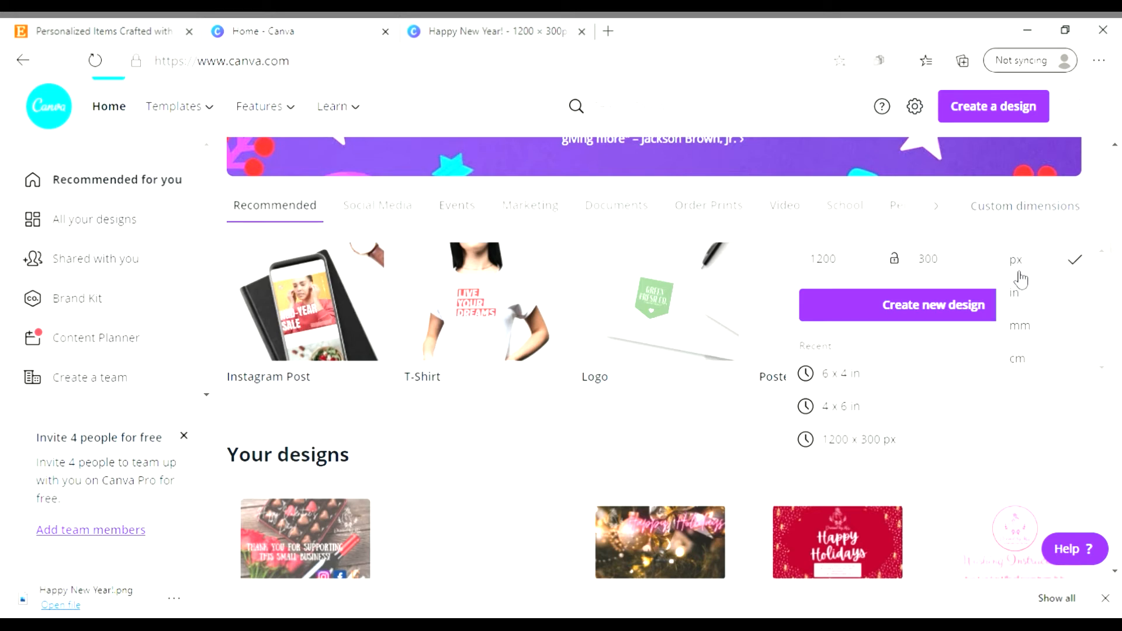
pyautogui.click(1017, 294)
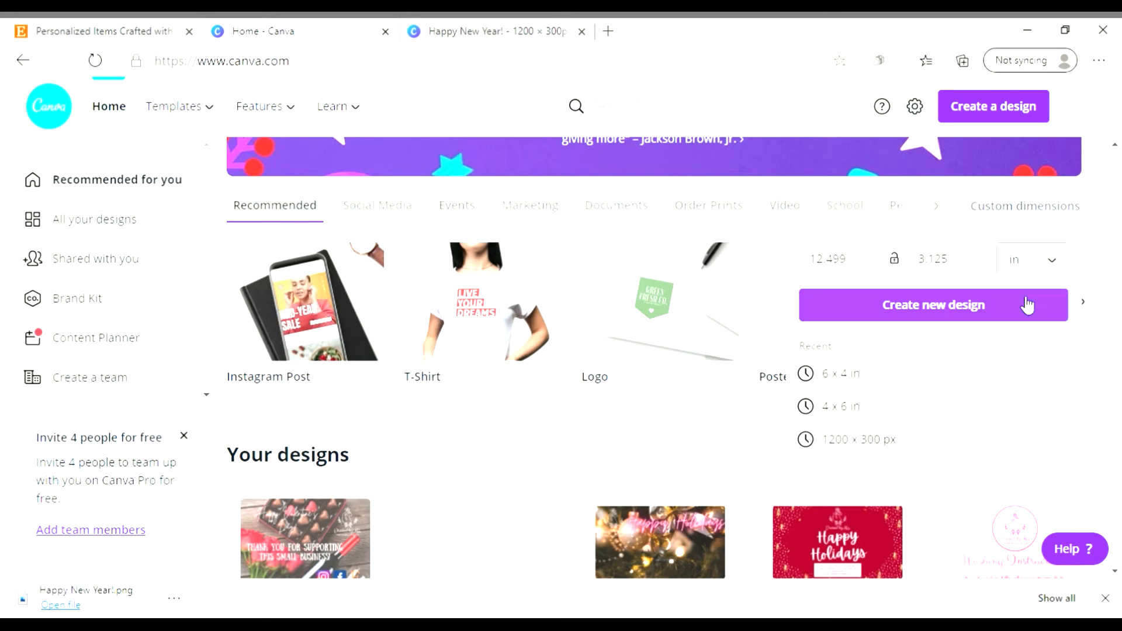
# - Set the custom size to 6 in wide by 4 in high and create the new design
pyautogui.click(857, 256)
pyautogui.moveTo(857, 256); pyautogui.dragTo(804, 268)
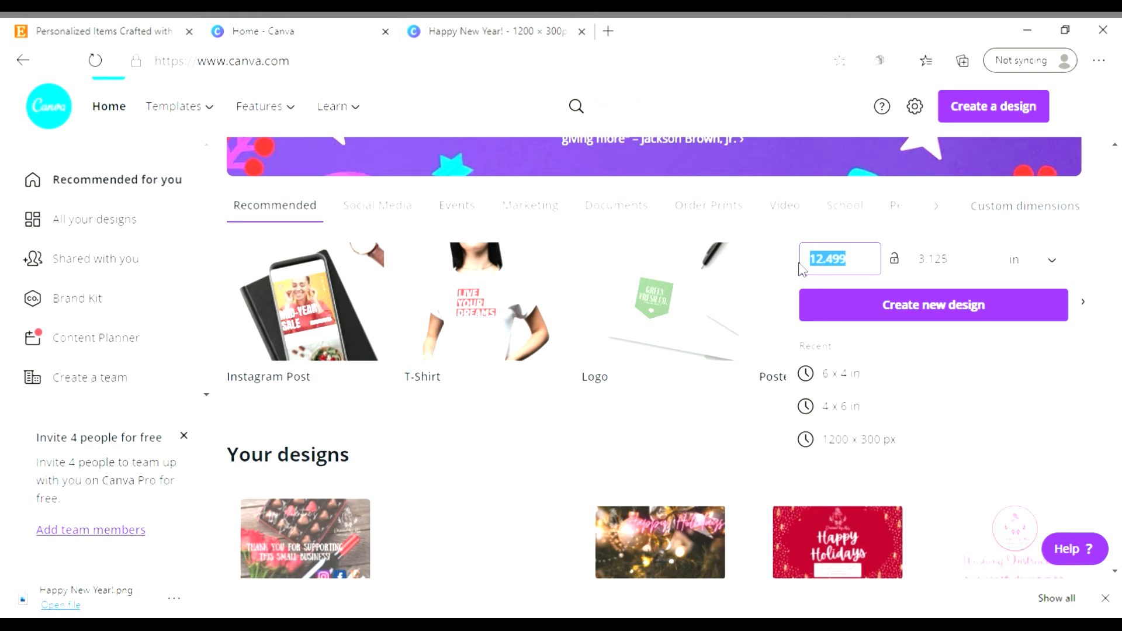
pyautogui.write('6')
pyautogui.press('Tab')
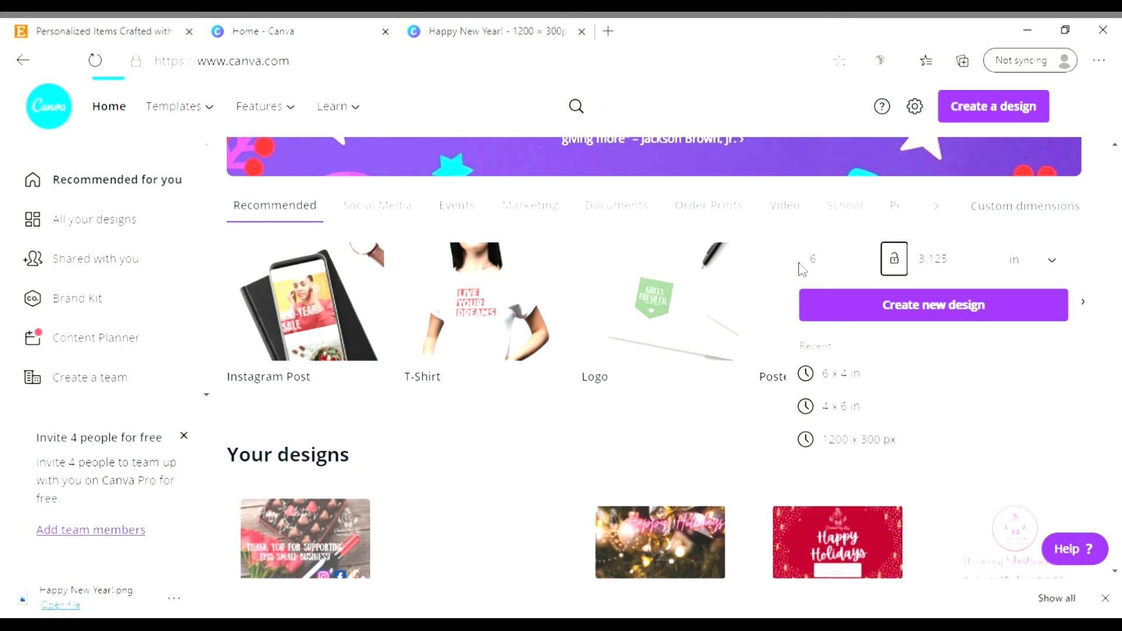
pyautogui.press('Tab')
pyautogui.write('4')
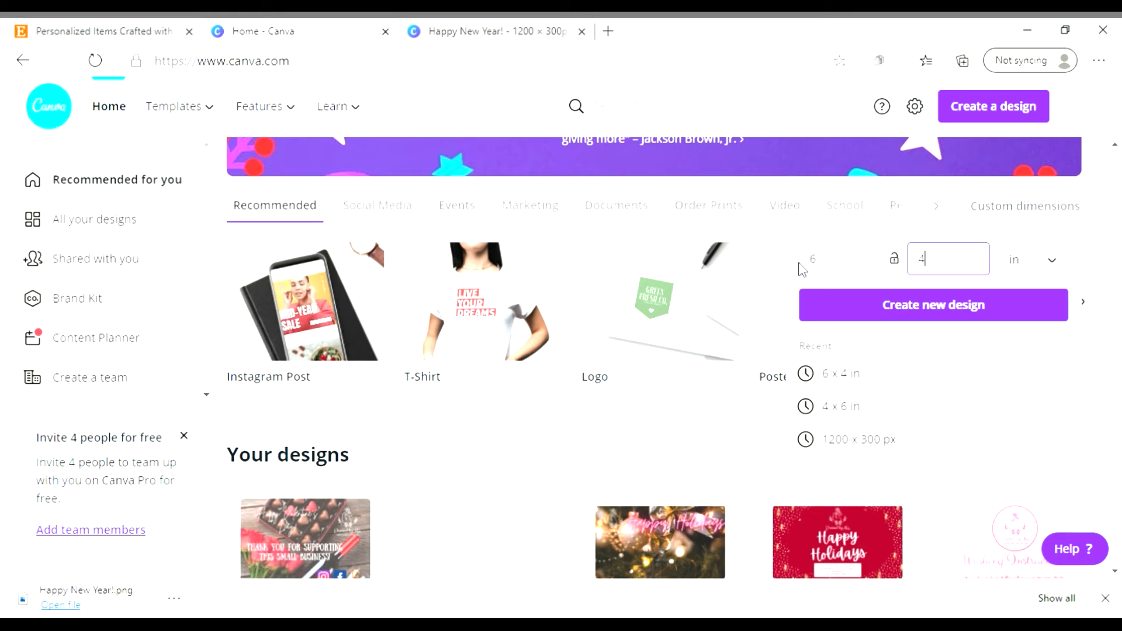
pyautogui.click(892, 316)
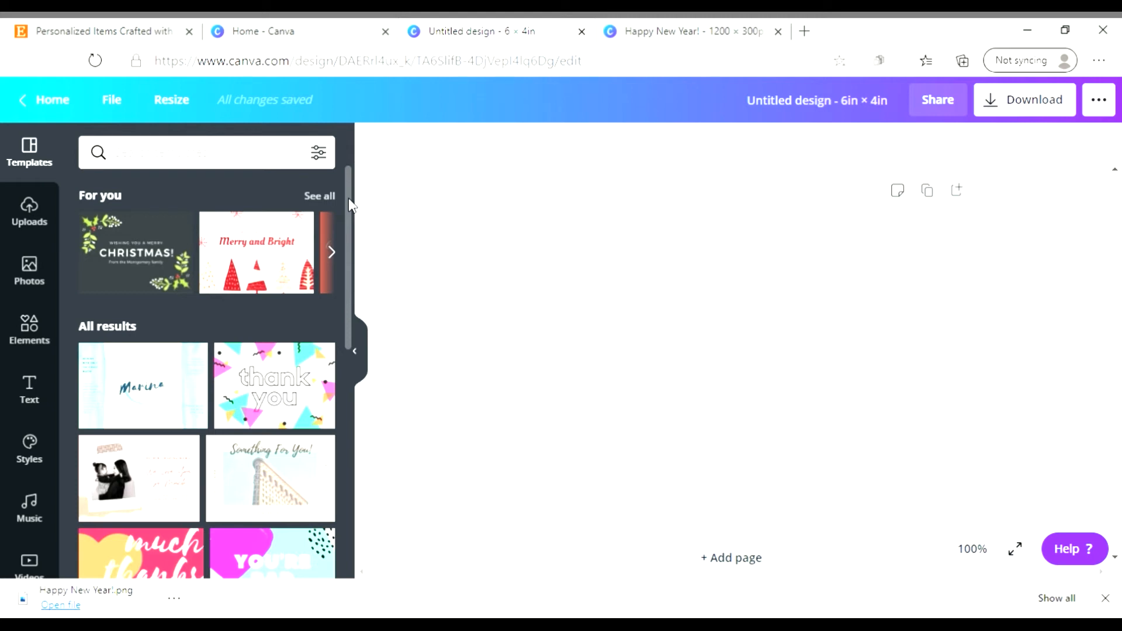
# - Add the recently used photo of chocolates, roses and wine, and enlarge it to fill the 6 × 4 in page
pyautogui.scroll(-1, 351, 210)
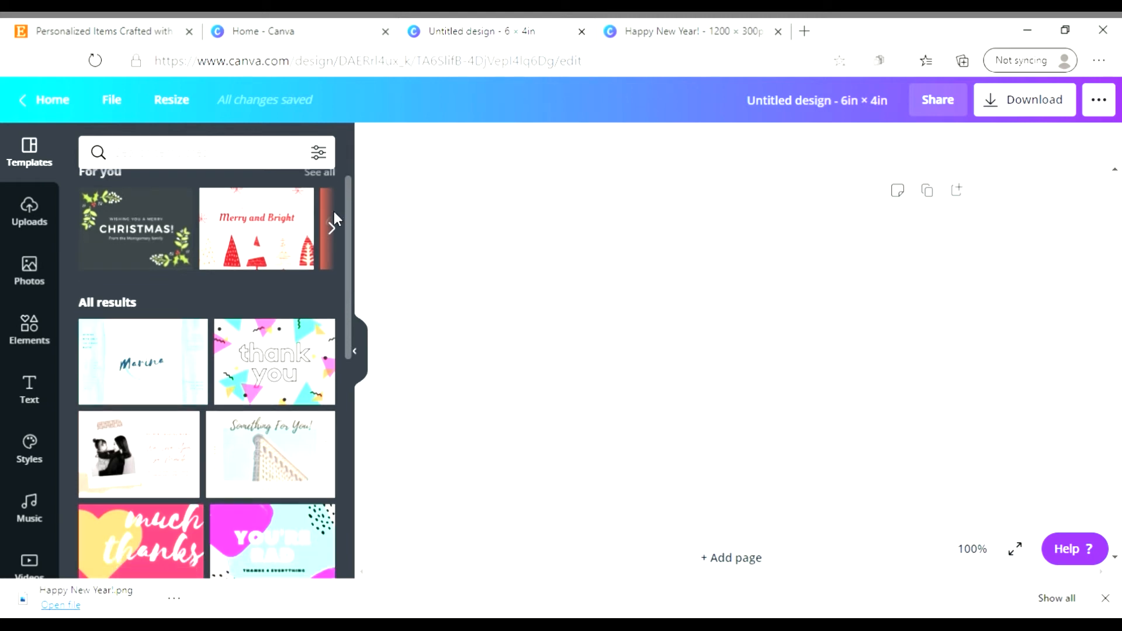
pyautogui.click(29, 270)
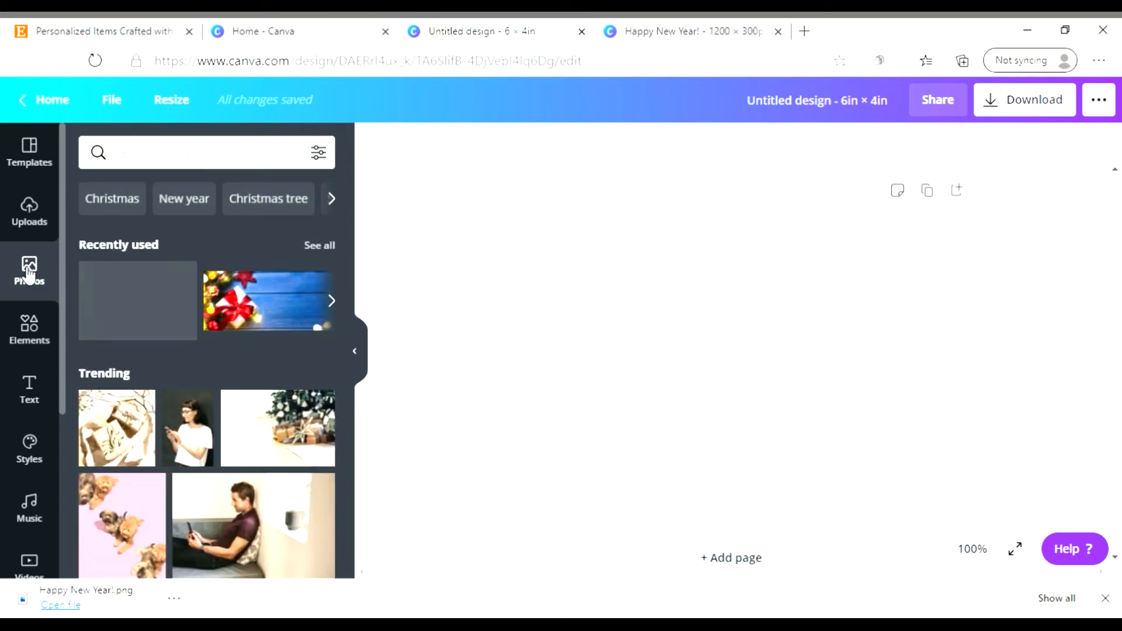
pyautogui.click(332, 301)
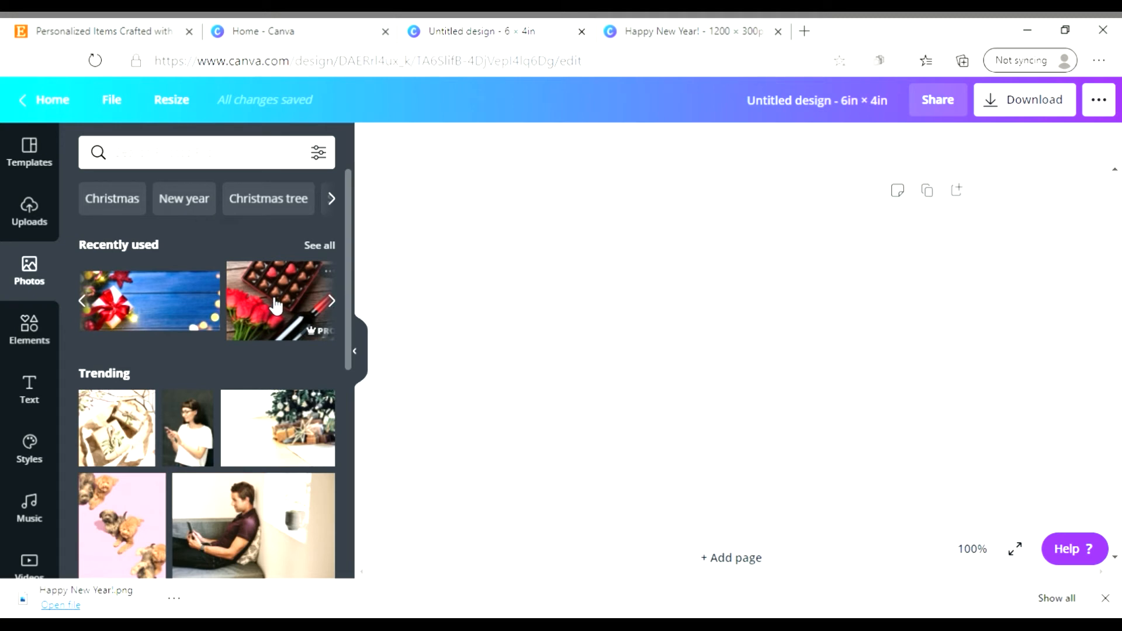
pyautogui.click(276, 305)
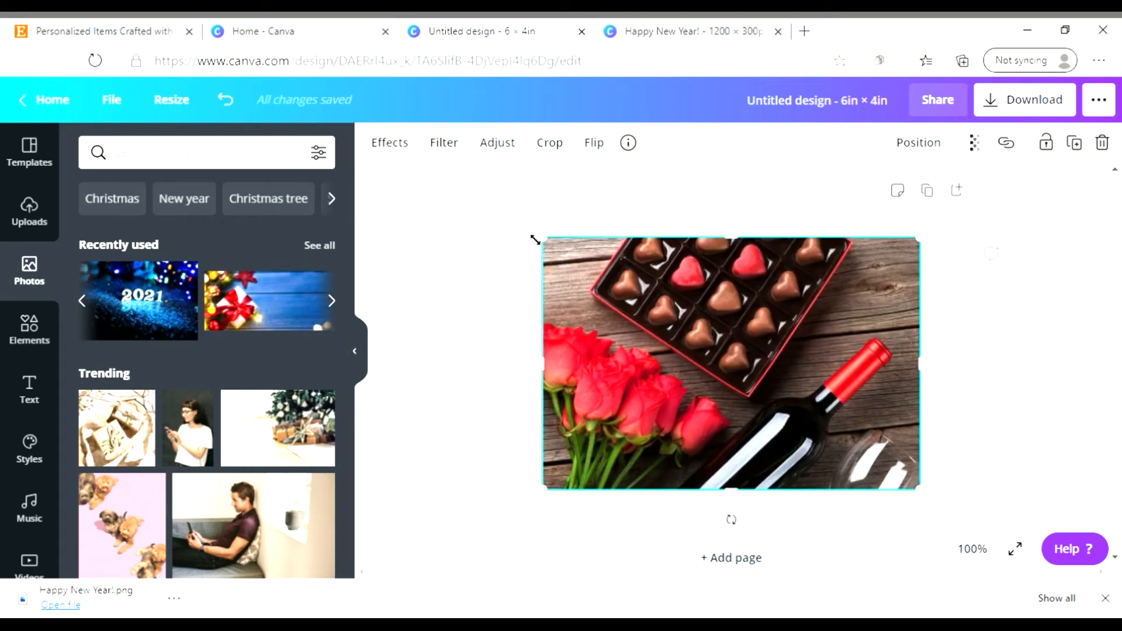
pyautogui.moveTo(536, 240); pyautogui.dragTo(488, 209)
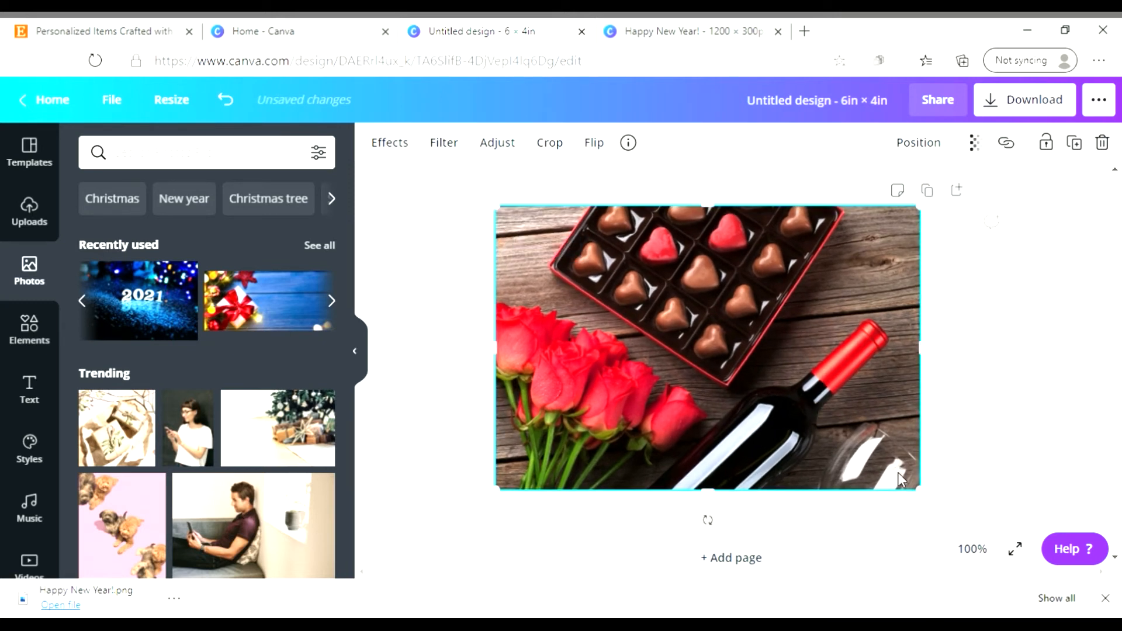
pyautogui.moveTo(919, 489); pyautogui.dragTo(976, 530)
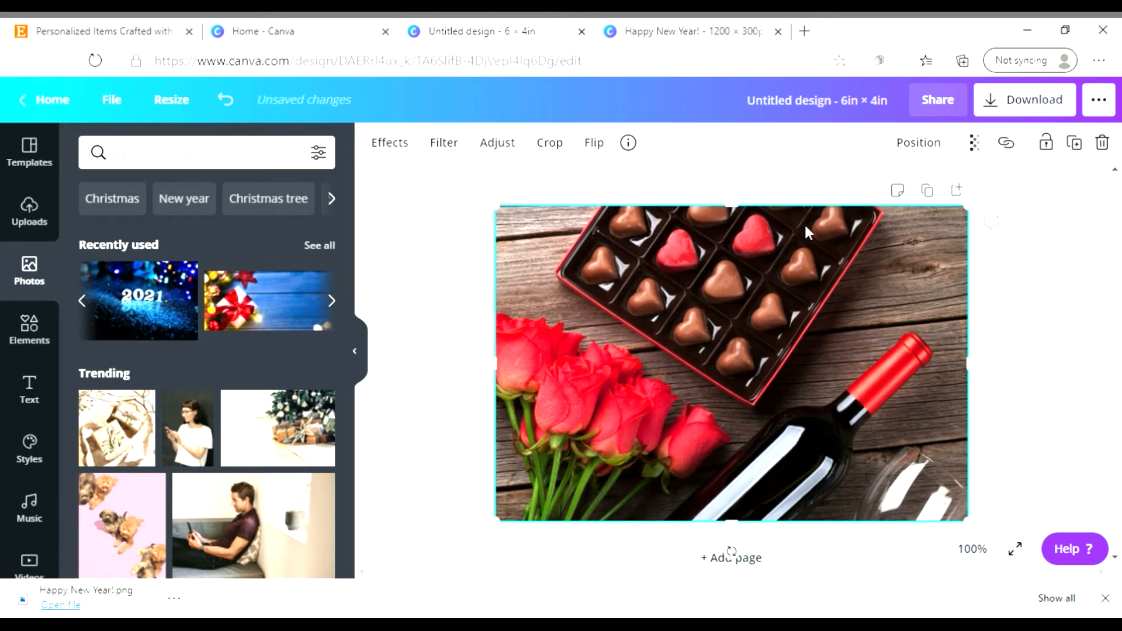
# - Set the background photo's transparency to 75
pyautogui.click(982, 152)
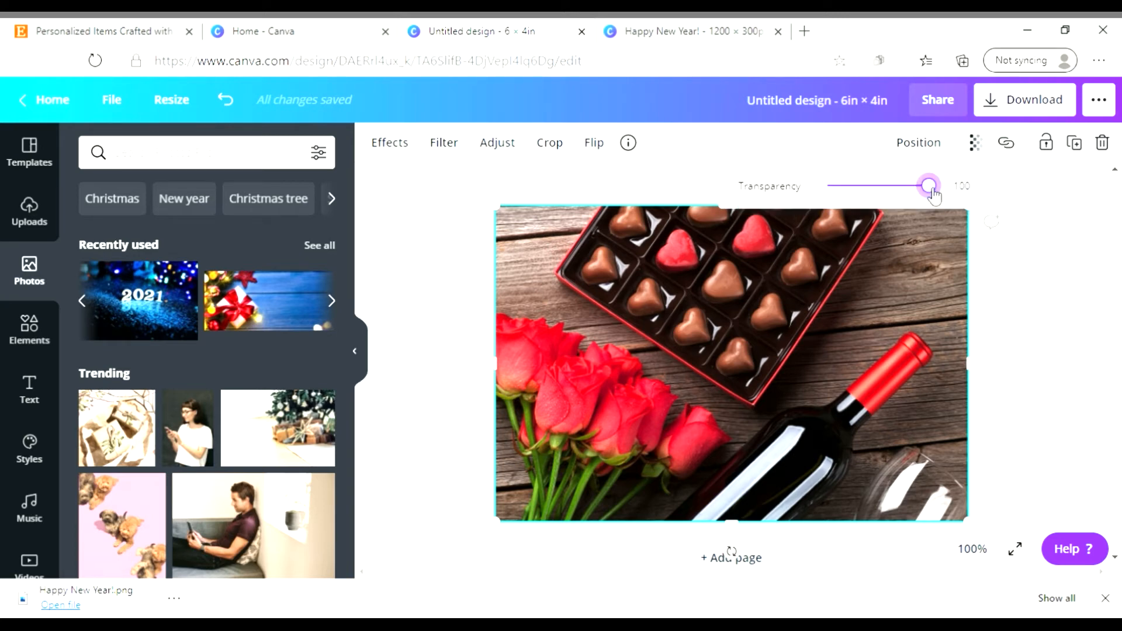
pyautogui.moveTo(934, 195); pyautogui.dragTo(911, 200)
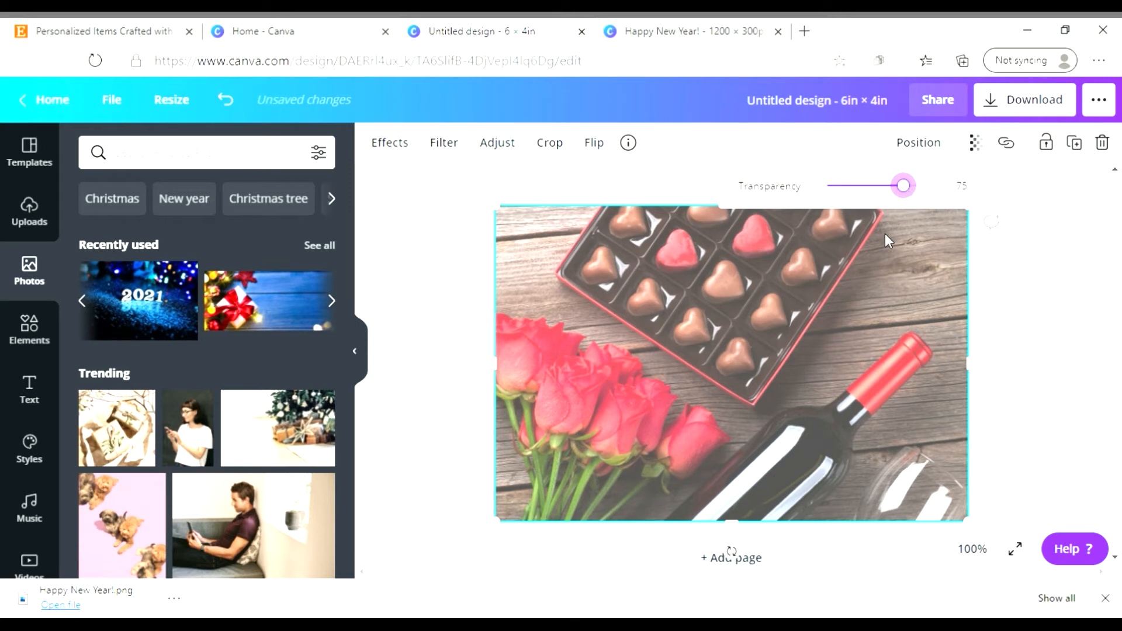
pyautogui.click(834, 307)
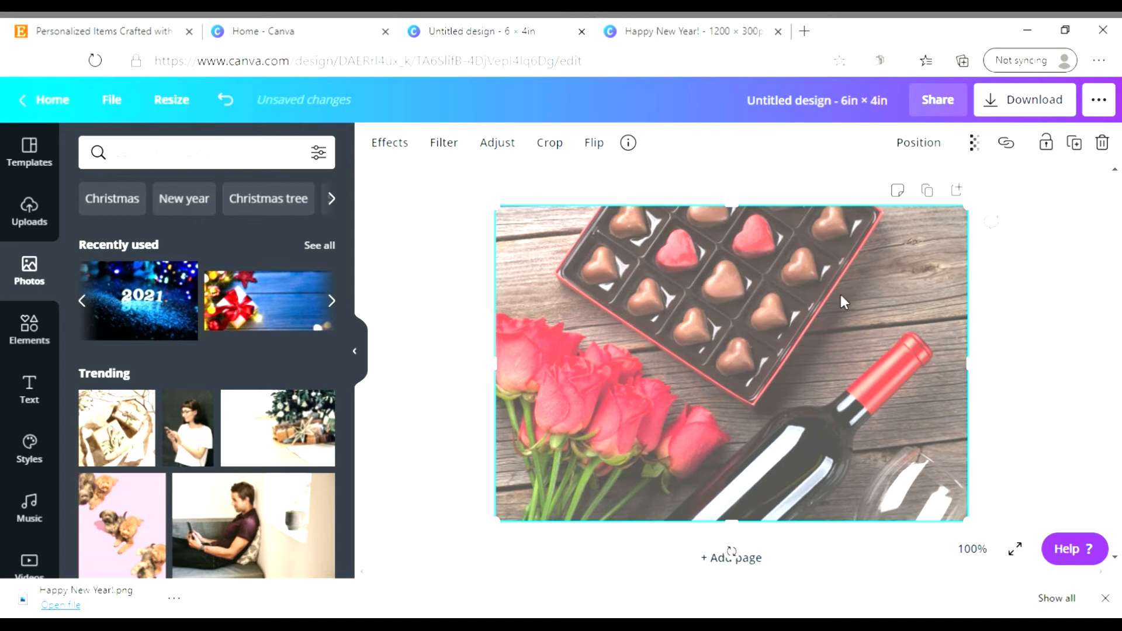
pyautogui.click(975, 146)
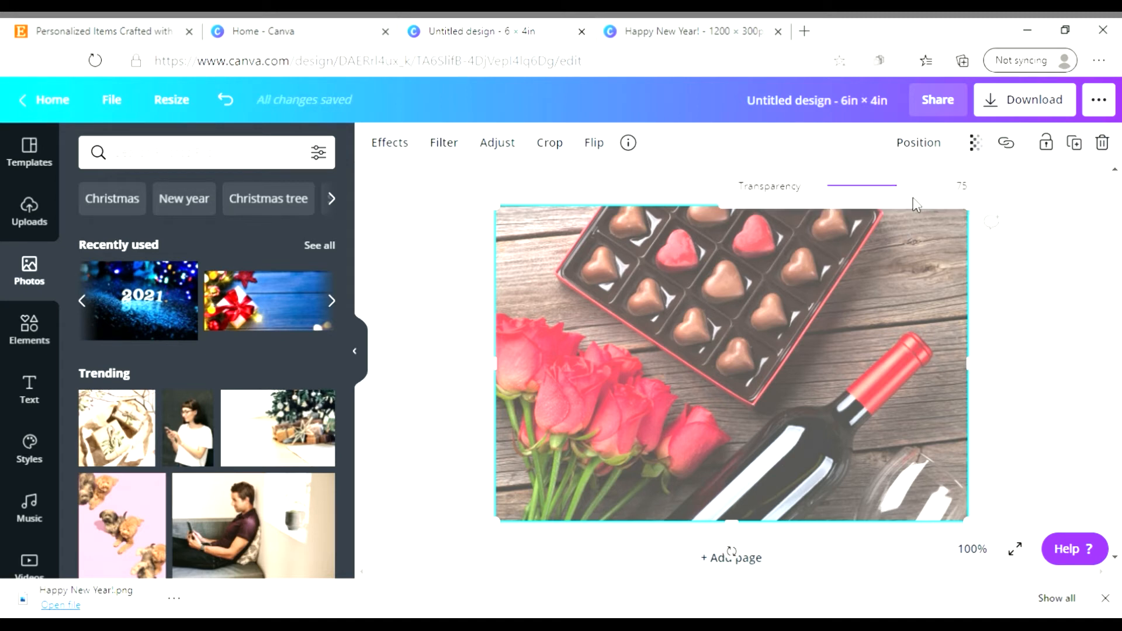
pyautogui.moveTo(901, 186)
pyautogui.mouseDown()
pyautogui.moveTo(877, 187)
pyautogui.moveTo(950, 200)
pyautogui.moveTo(905, 198)
pyautogui.mouseUp()
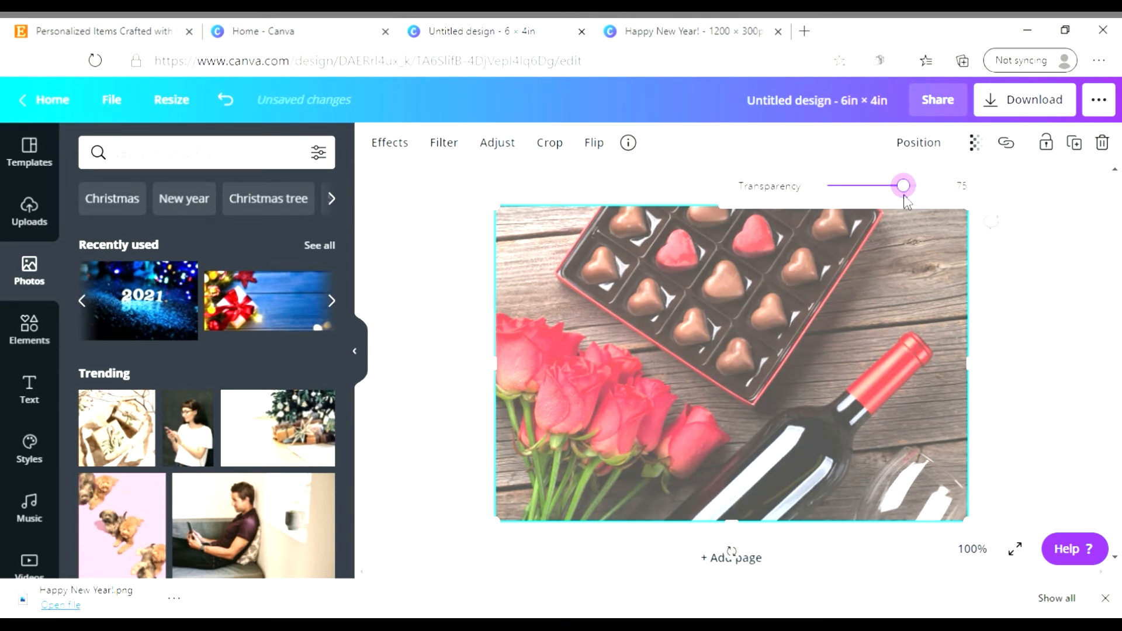
pyautogui.click(905, 253)
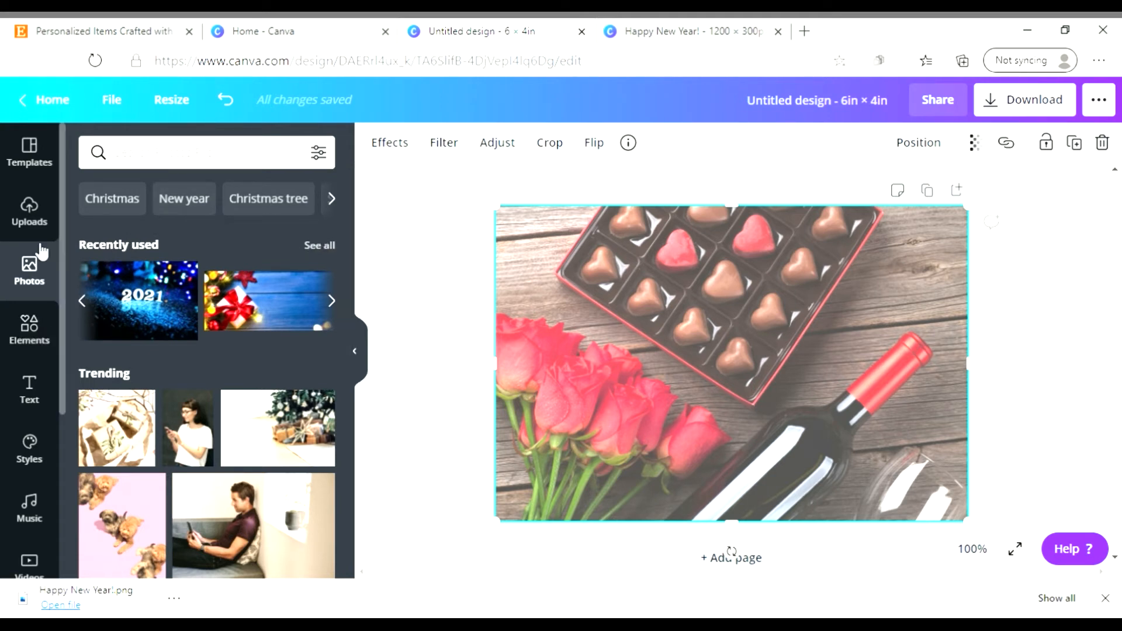
# - Add the uploaded white Dressed by Mia unicorn logo, shrink it and place it in the card's upper-right corner
pyautogui.click(39, 211)
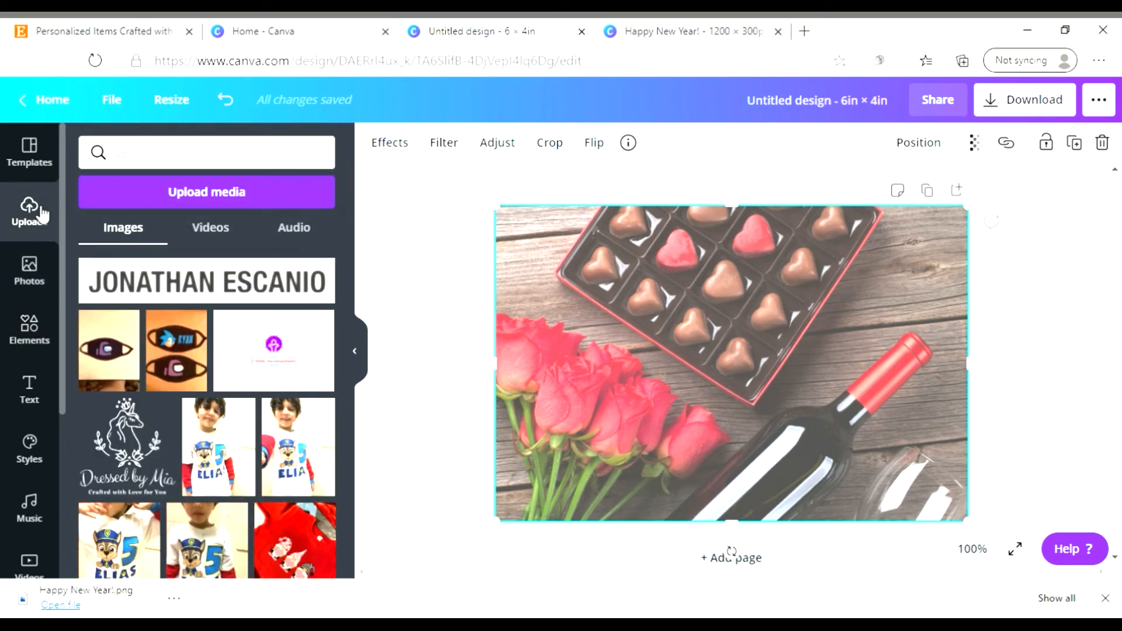
pyautogui.click(125, 444)
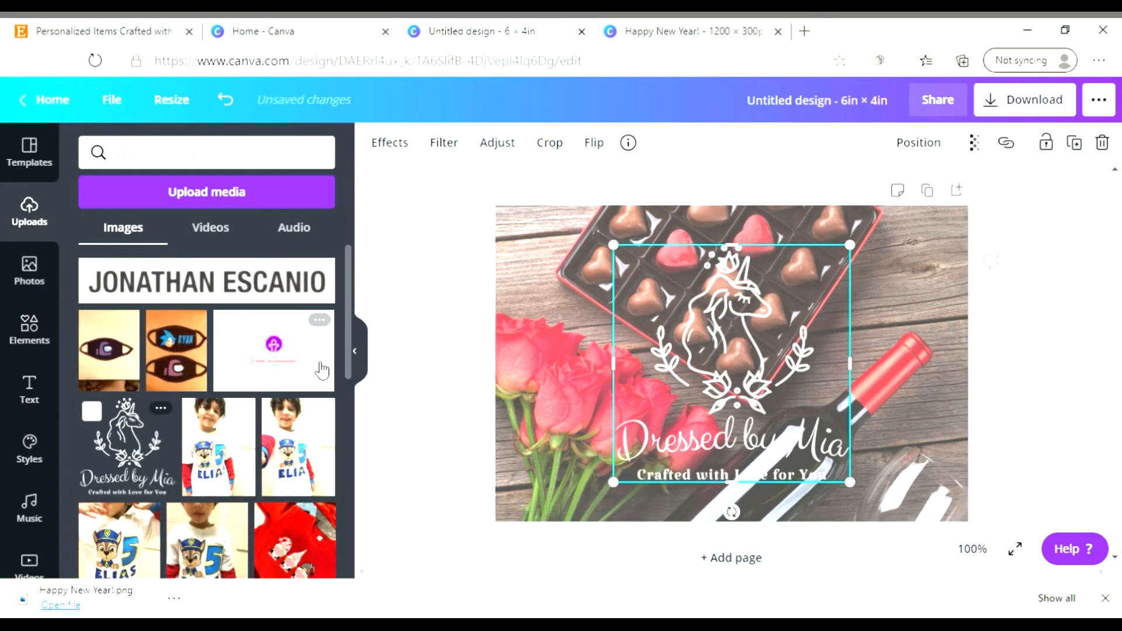
pyautogui.click(355, 351)
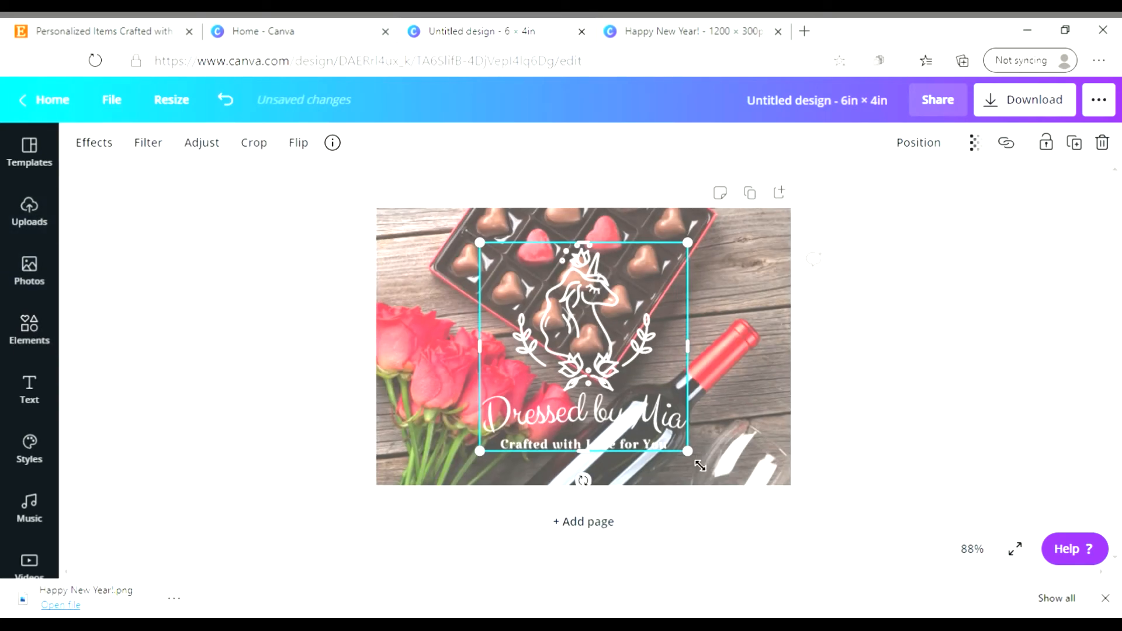
pyautogui.moveTo(685, 450); pyautogui.dragTo(598, 359)
pyautogui.moveTo(555, 307); pyautogui.dragTo(763, 290)
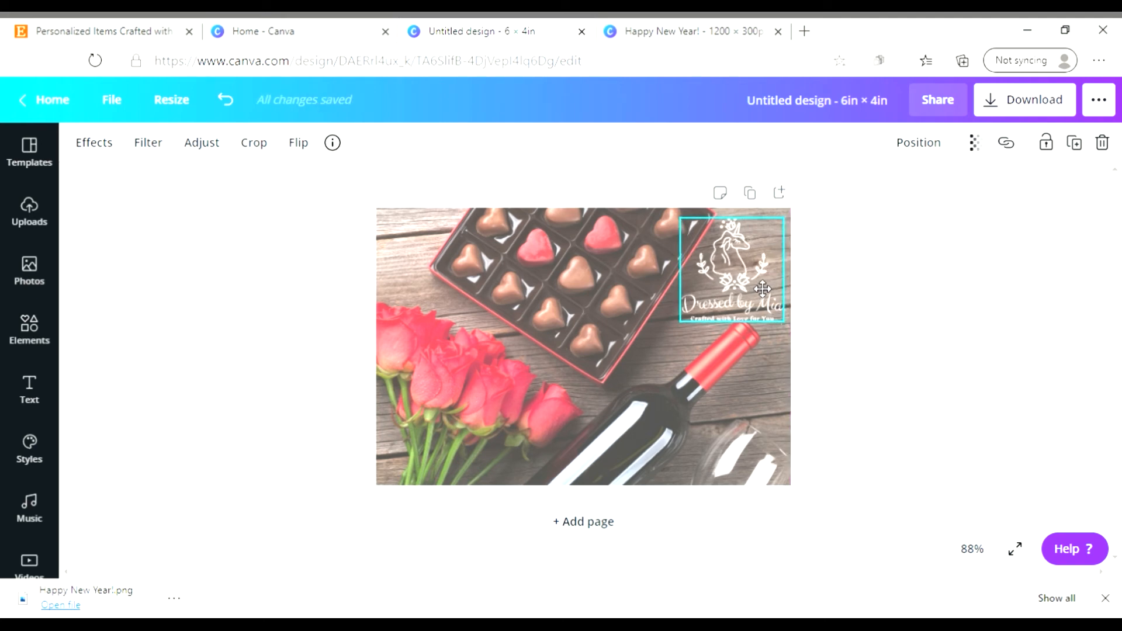
pyautogui.moveTo(763, 290); pyautogui.dragTo(763, 286)
pyautogui.click(755, 378)
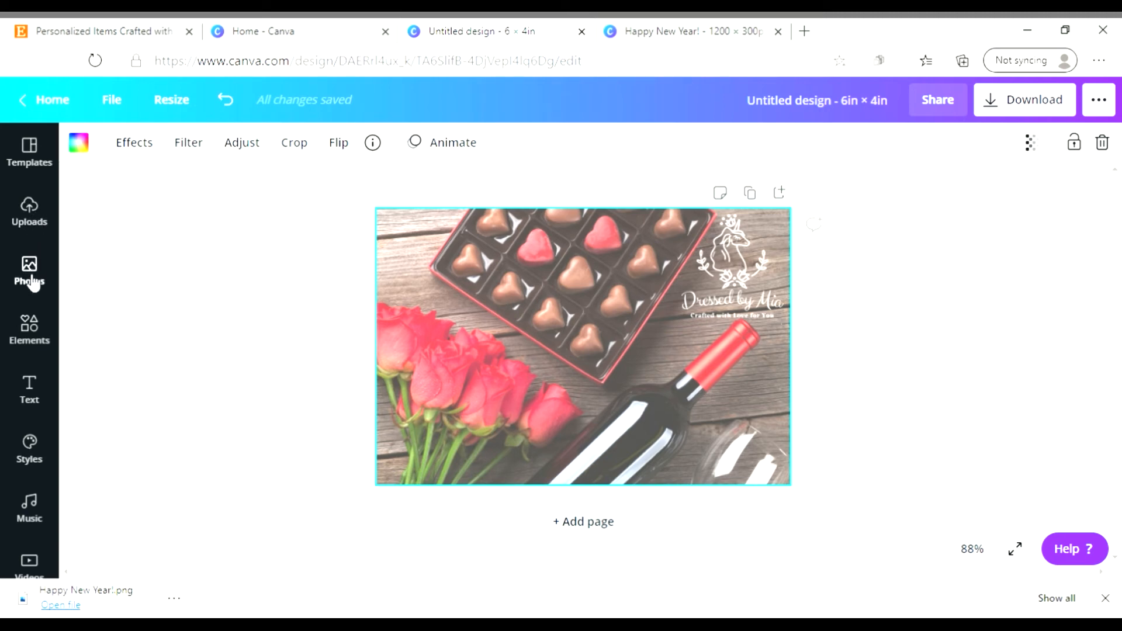
# - Add a heading to the card reading "Happy Valentine's Day!"
pyautogui.click(31, 398)
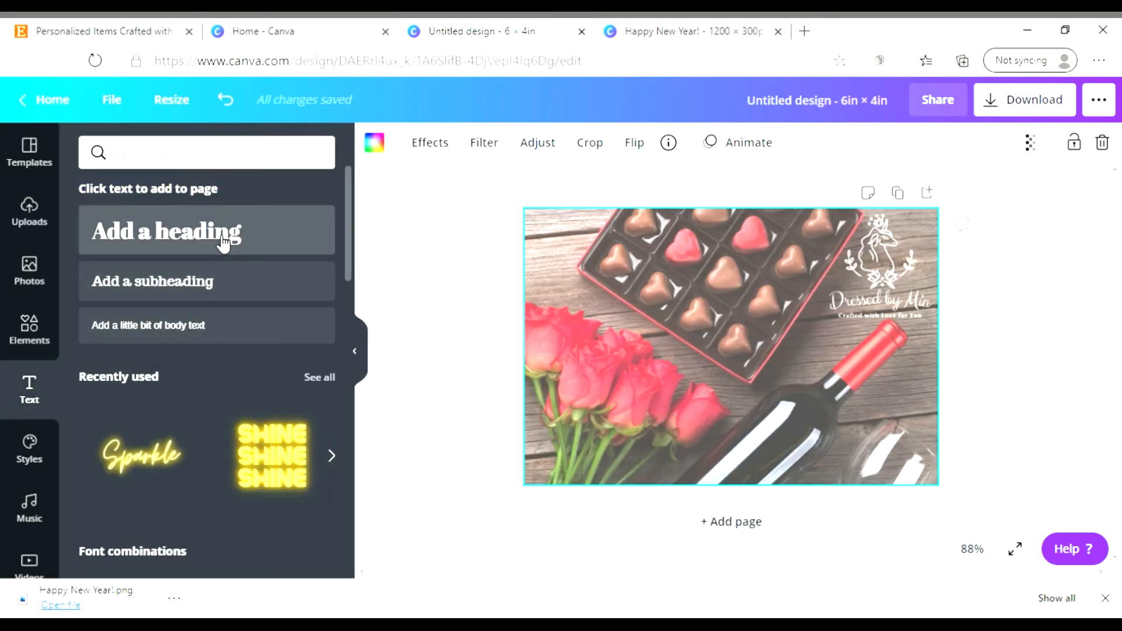
pyautogui.click(223, 243)
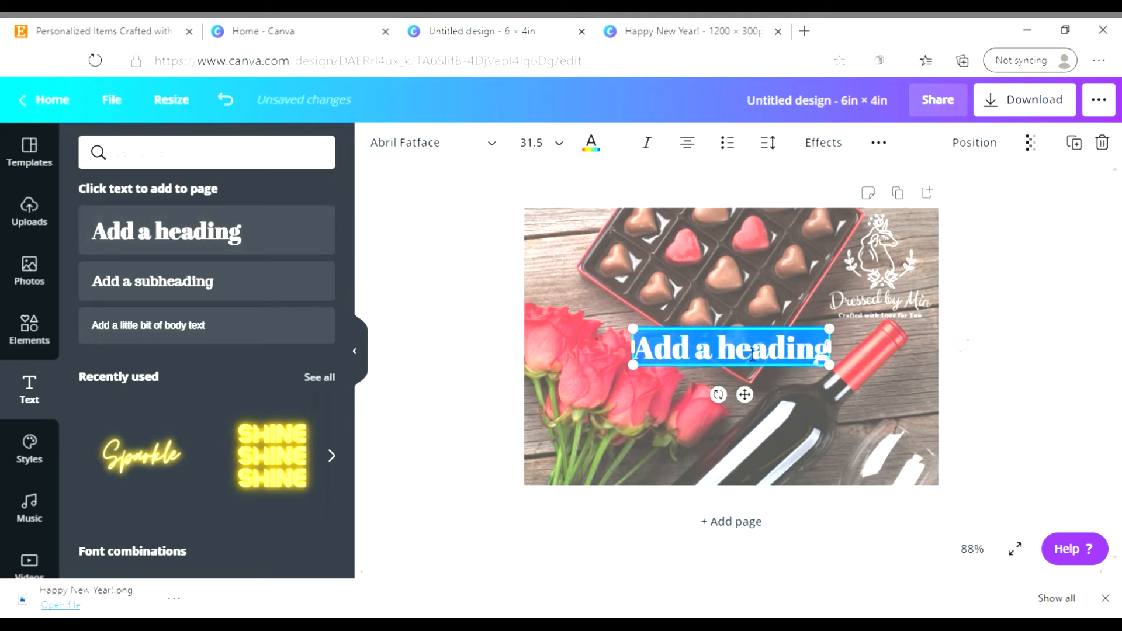
pyautogui.write('H')
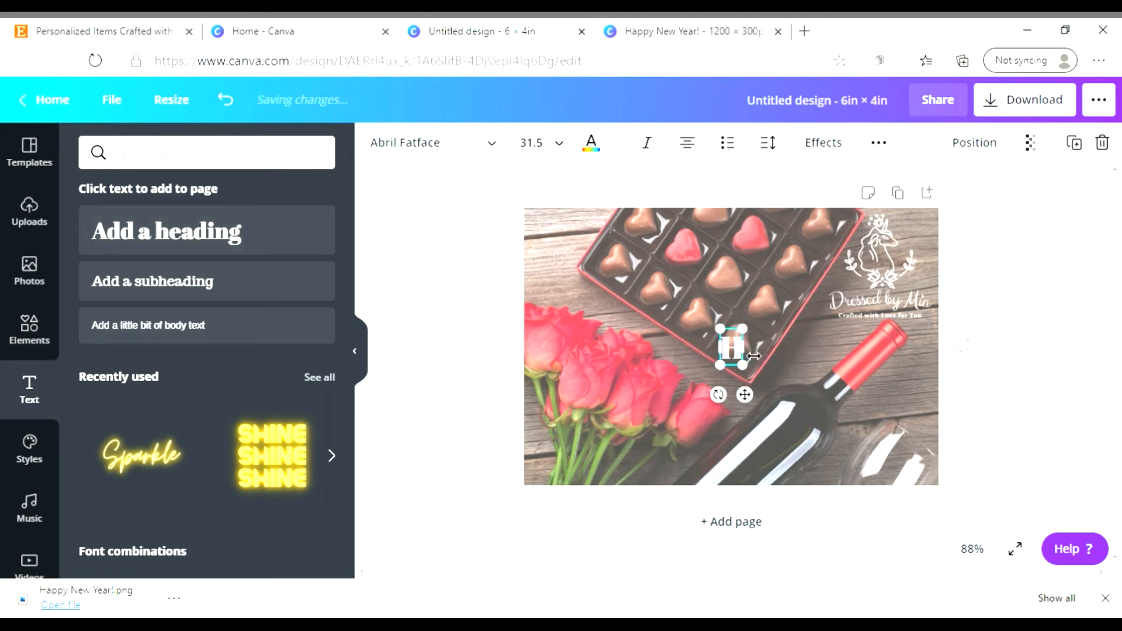
pyautogui.write('appy')
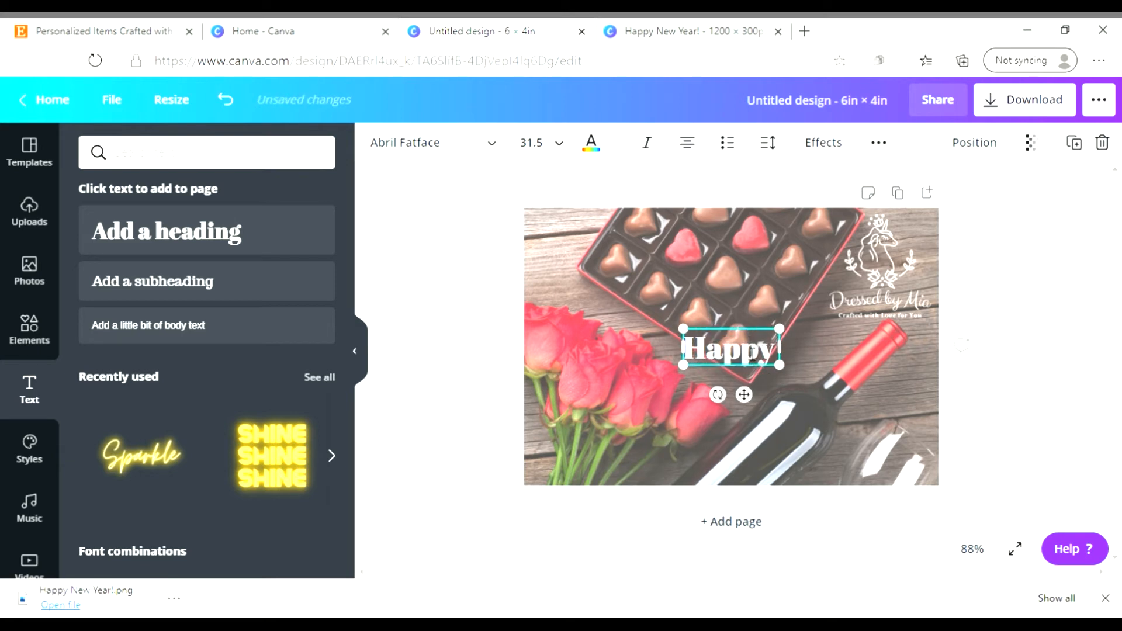
pyautogui.write(' Vale')
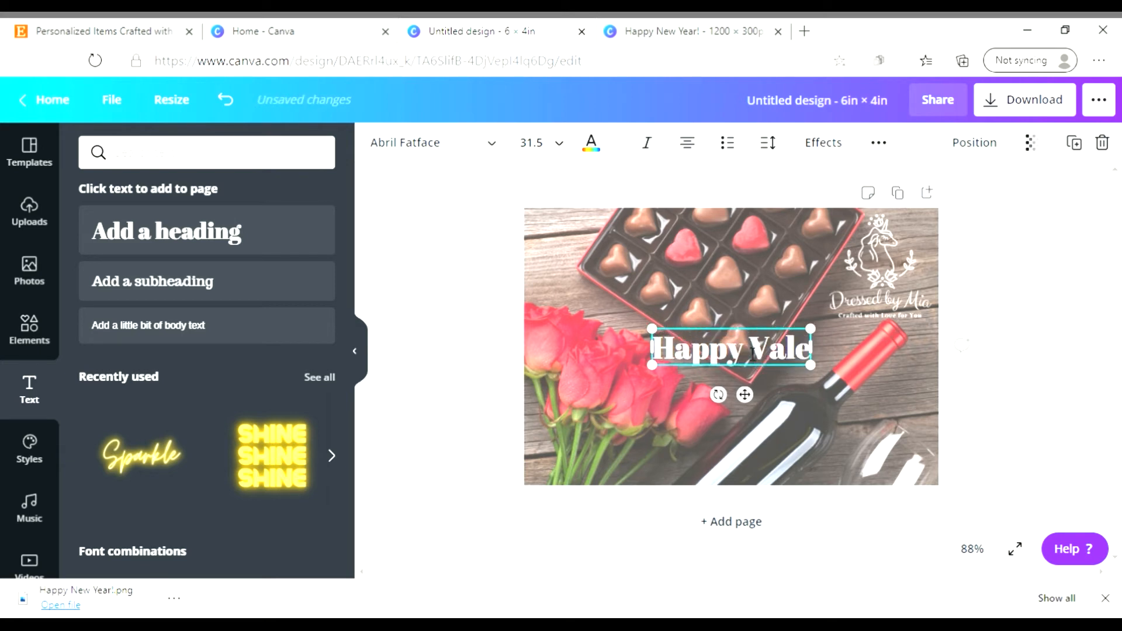
pyautogui.write("ntine's")
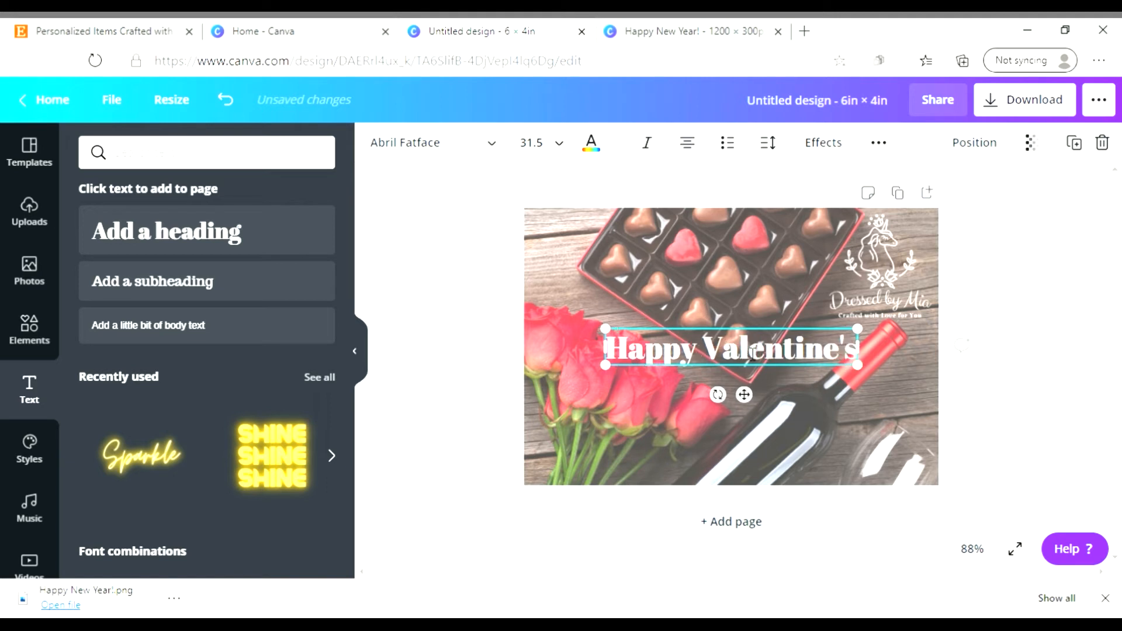
pyautogui.write(' Day')
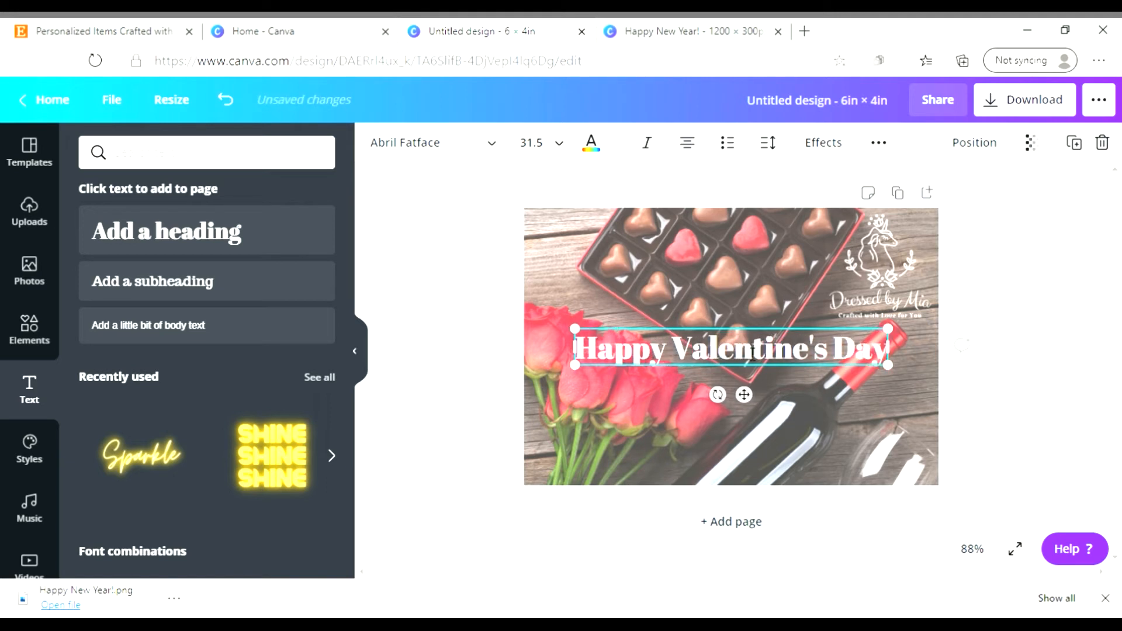
pyautogui.write('!')
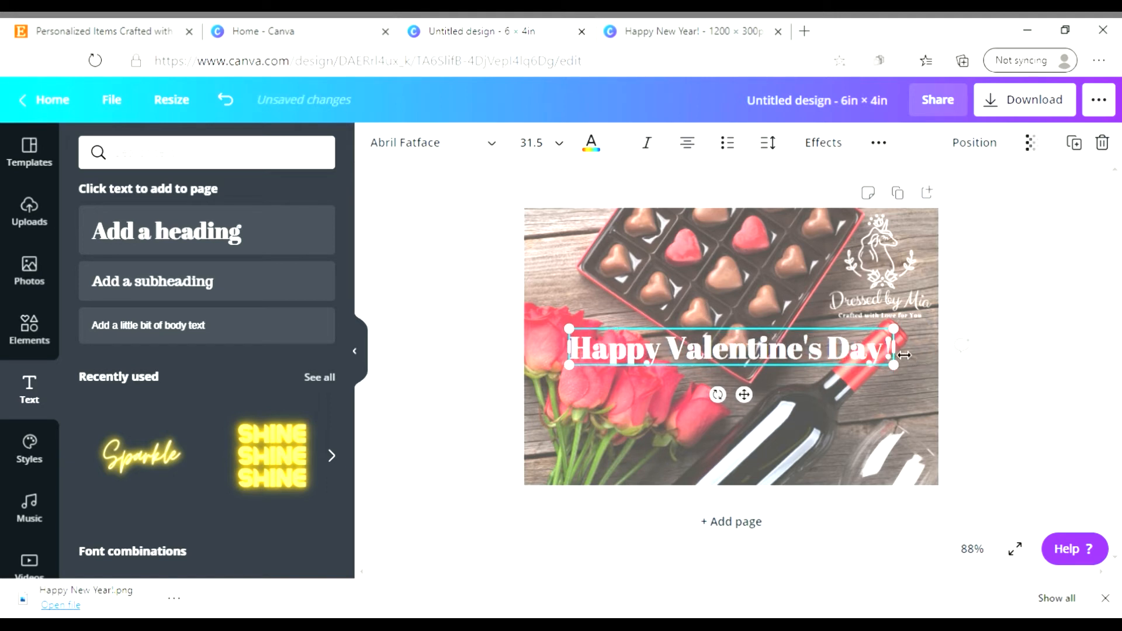
# - Narrow the heading so it wraps onto two lines and move it over the chocolates in the card's upper-left area
pyautogui.moveTo(894, 348); pyautogui.dragTo(814, 352)
pyautogui.moveTo(710, 366); pyautogui.dragTo(703, 268)
pyautogui.click(759, 432)
pyautogui.click(721, 358)
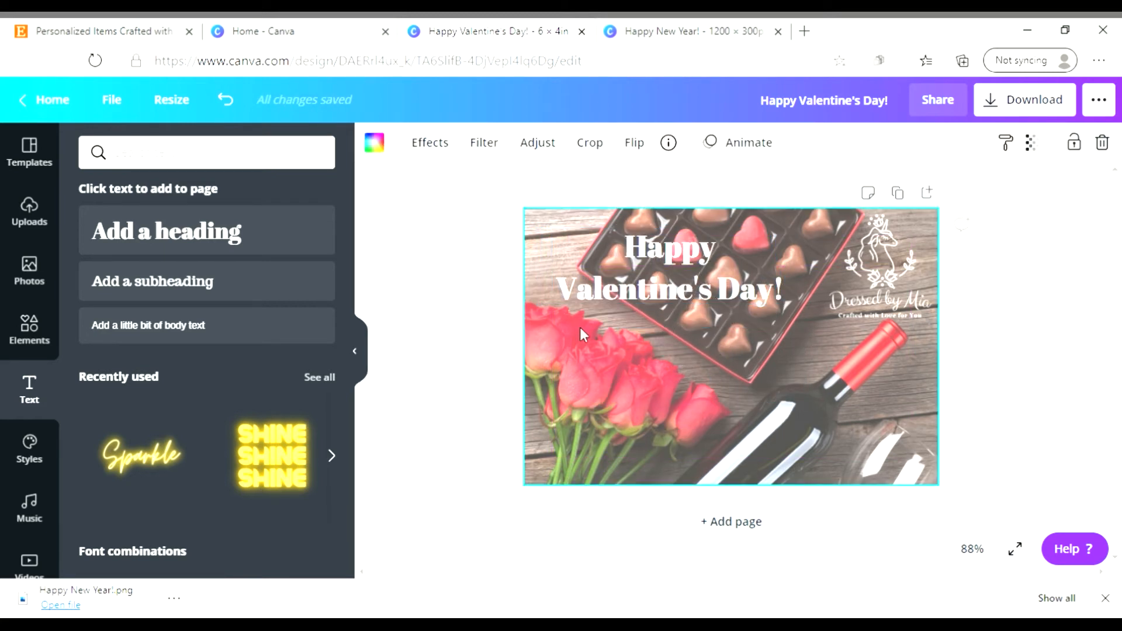
# - Add the subheading "Thanks for Supporting This Small Business!", wrapped onto two lines and placed just beneath the heading
pyautogui.click(286, 281)
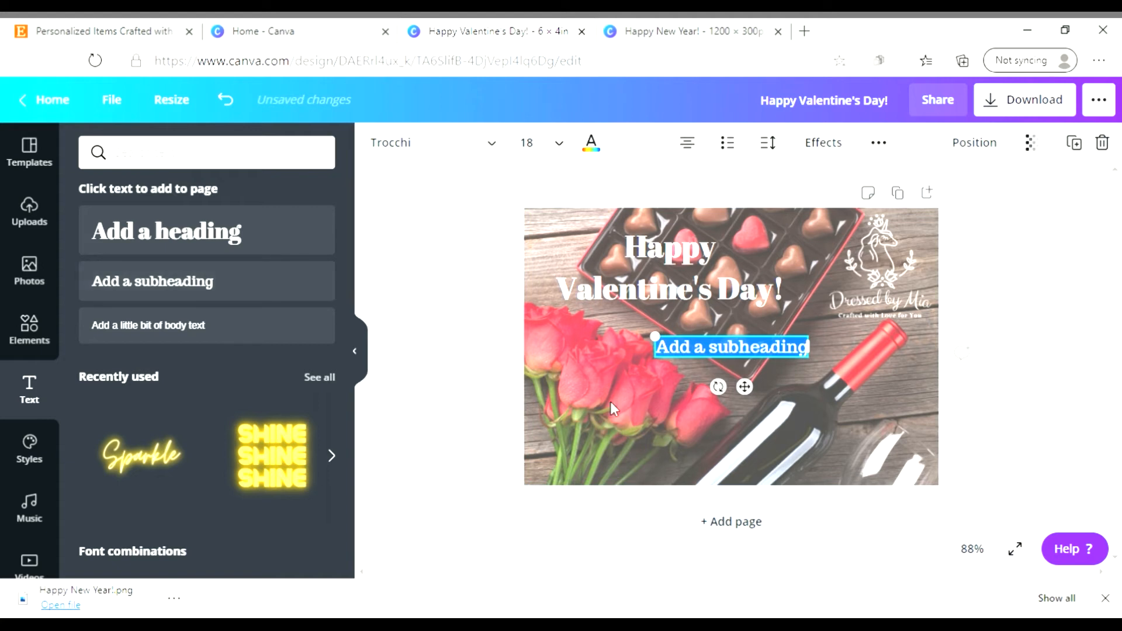
pyautogui.doubleClick(787, 357)
pyautogui.tripleClick(787, 358)
pyautogui.write('Thanks!')
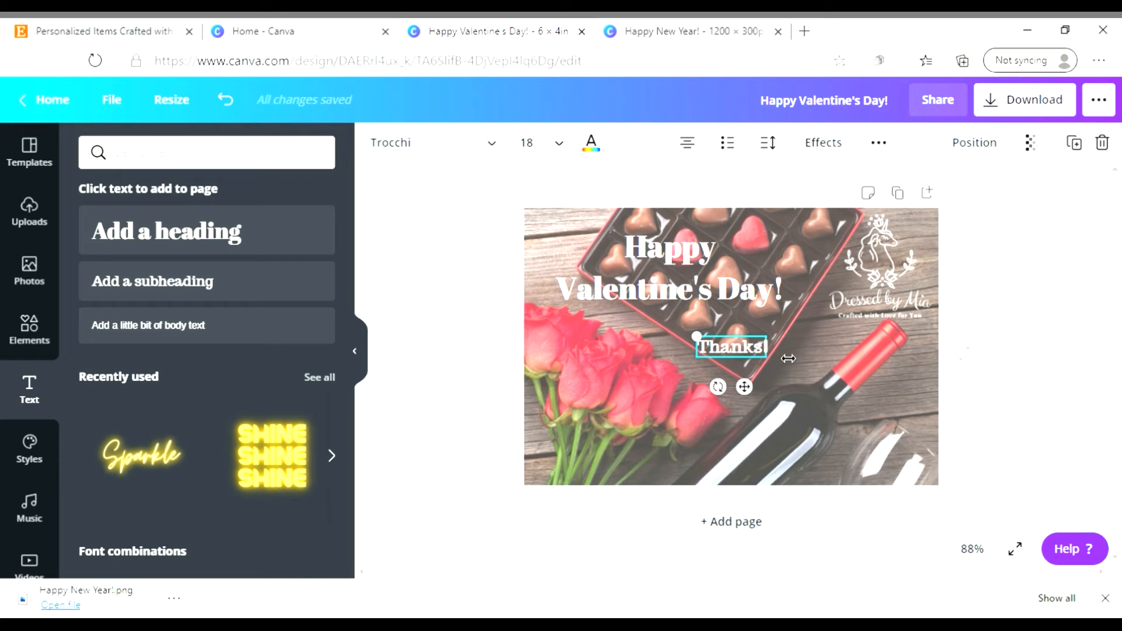
pyautogui.write('for')
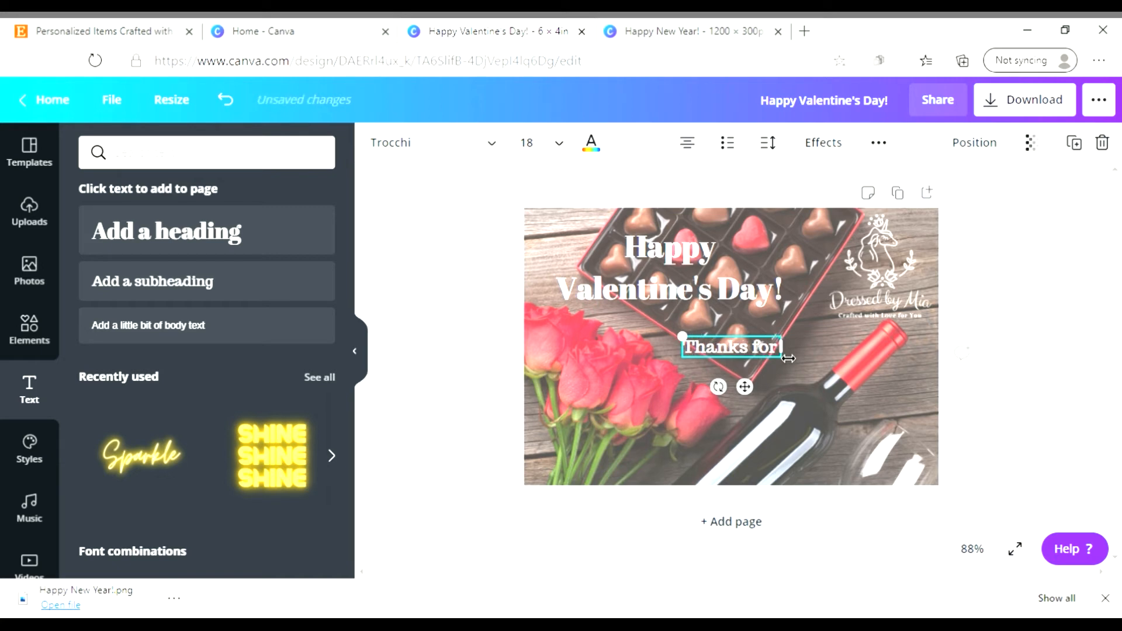
pyautogui.write(' Sup')
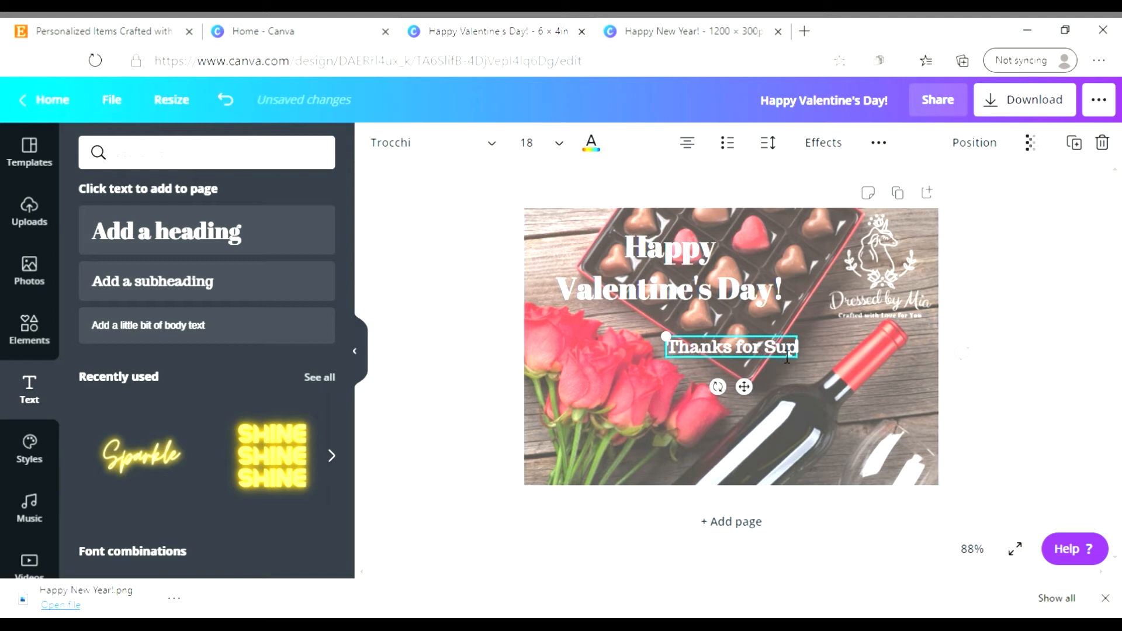
pyautogui.write('porting')
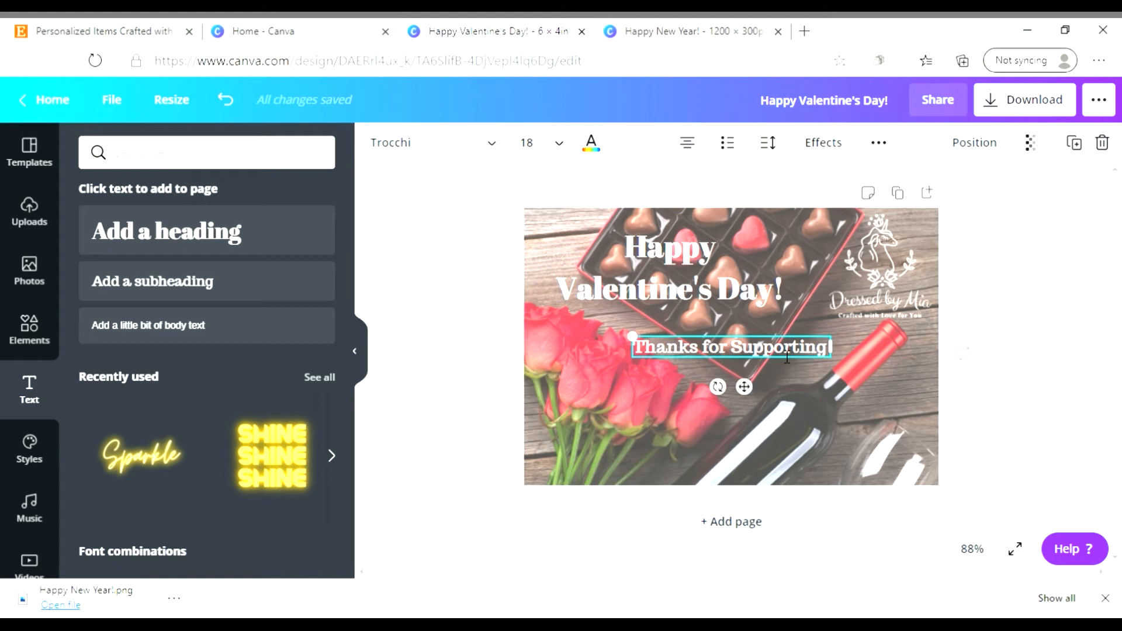
pyautogui.write(' This S')
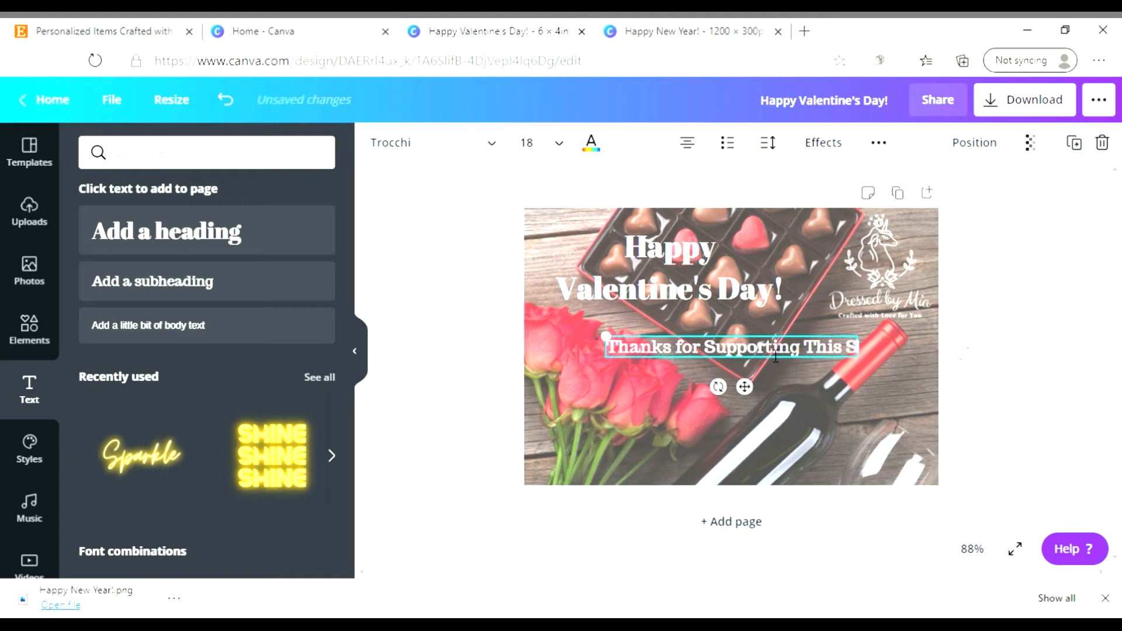
pyautogui.write('mall Busi')
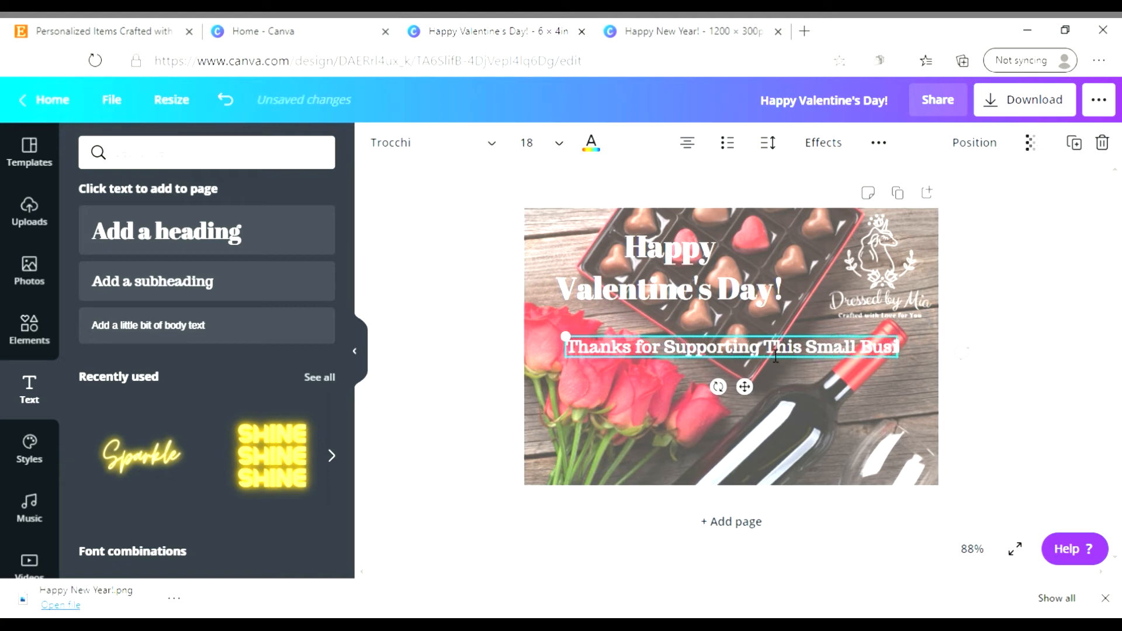
pyautogui.write('ness!')
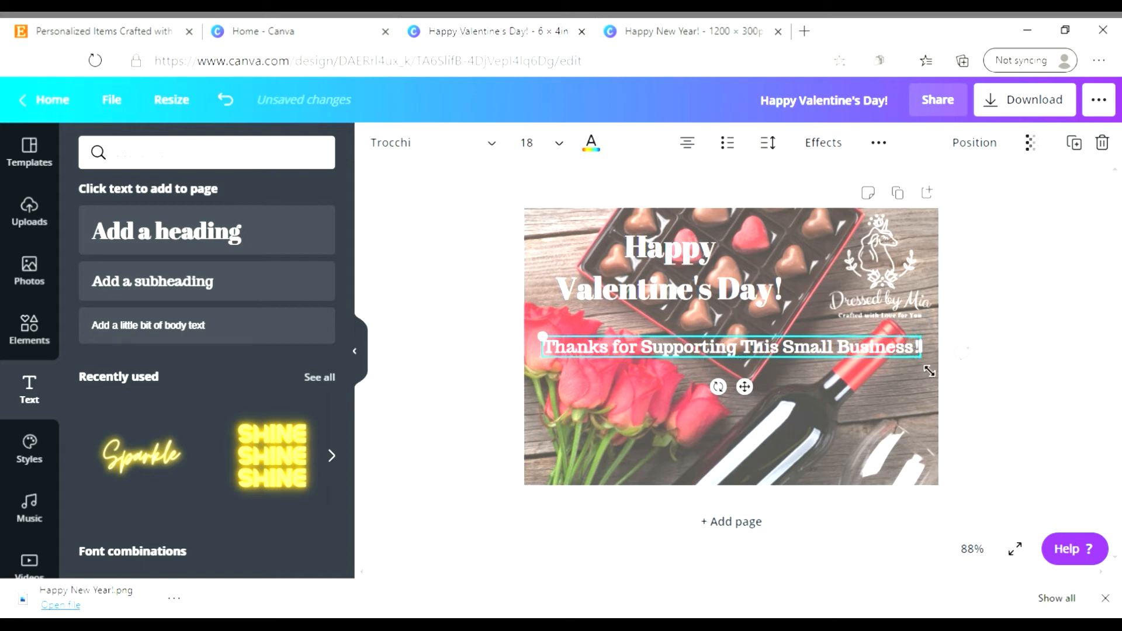
pyautogui.moveTo(930, 372); pyautogui.dragTo(790, 354)
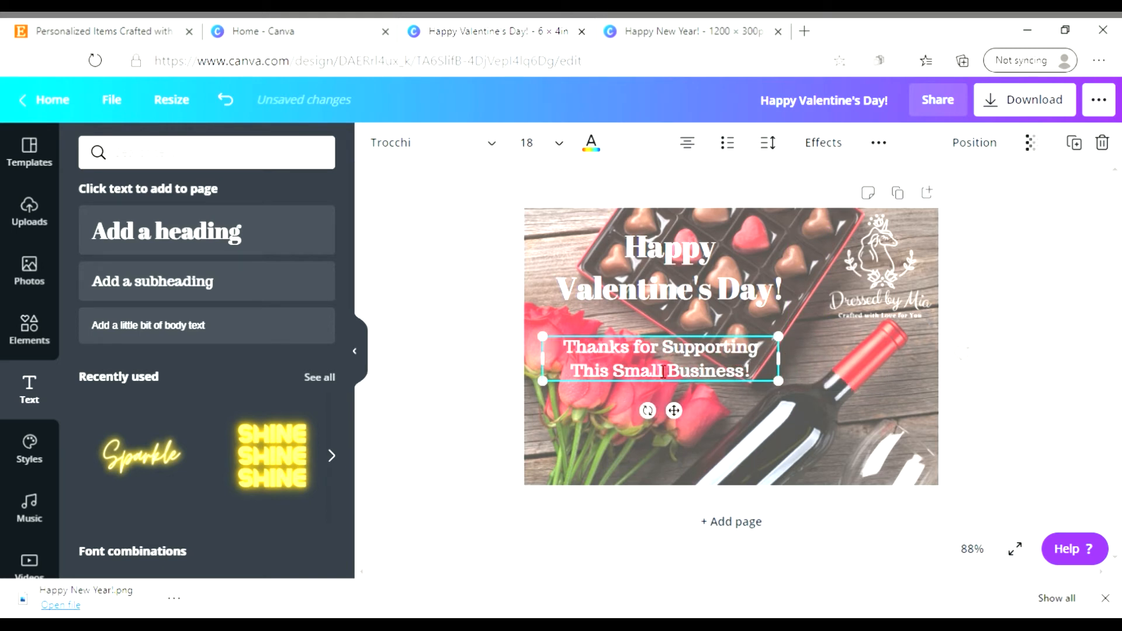
pyautogui.moveTo(675, 412); pyautogui.dragTo(686, 408)
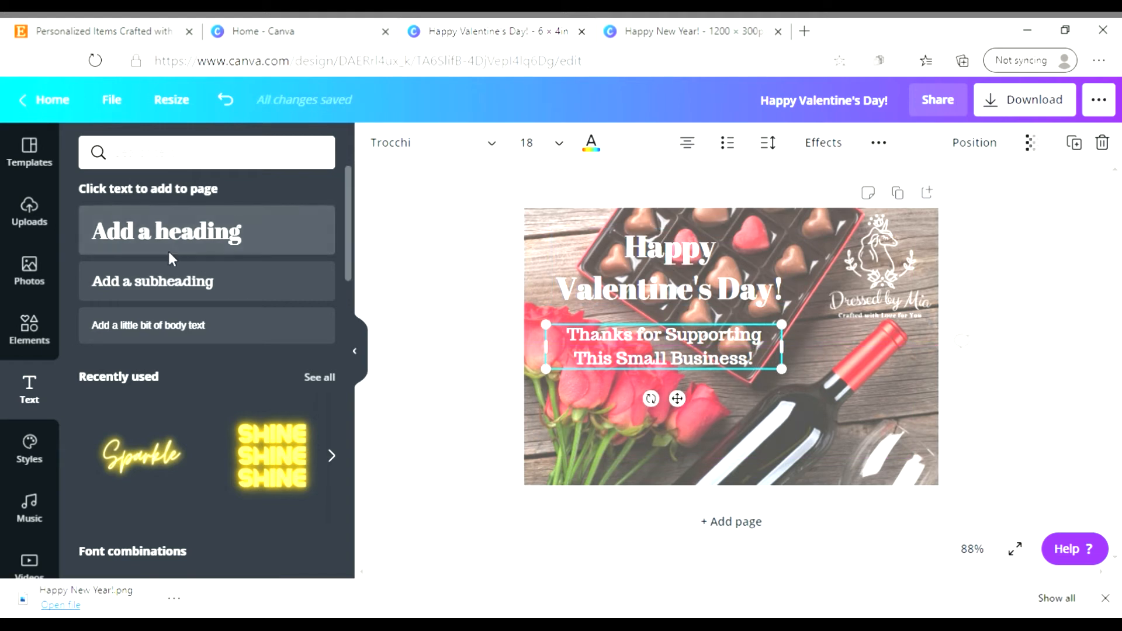
# - Add the recently used Instagram and Facebook icons, shrunk and placed side by side over the lower part of the wine bottle
pyautogui.click(33, 327)
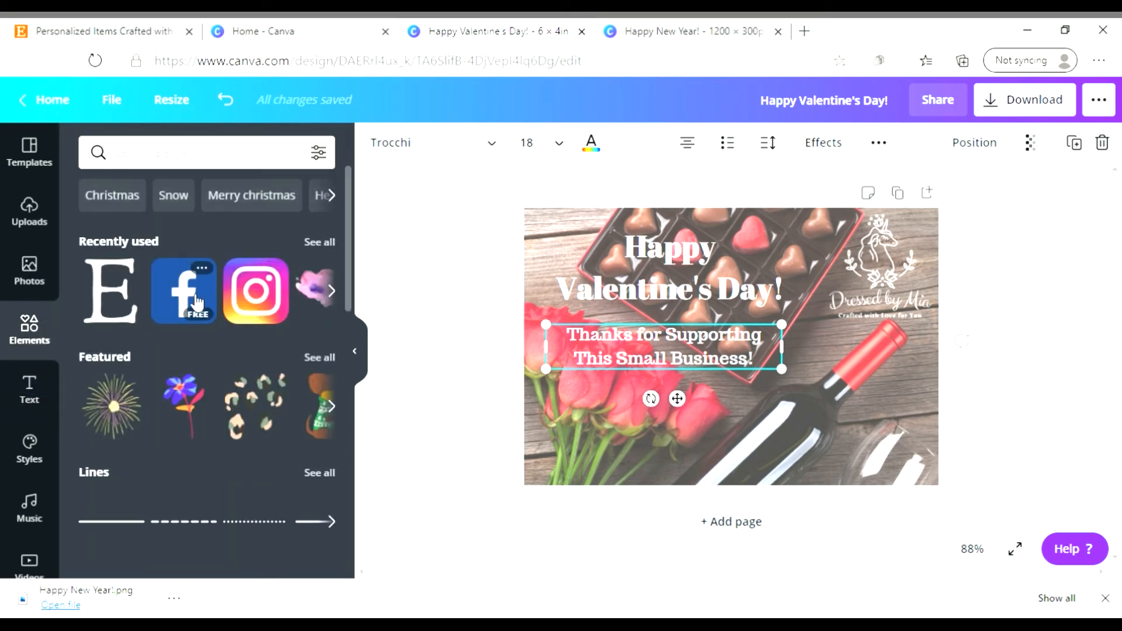
pyautogui.click(255, 291)
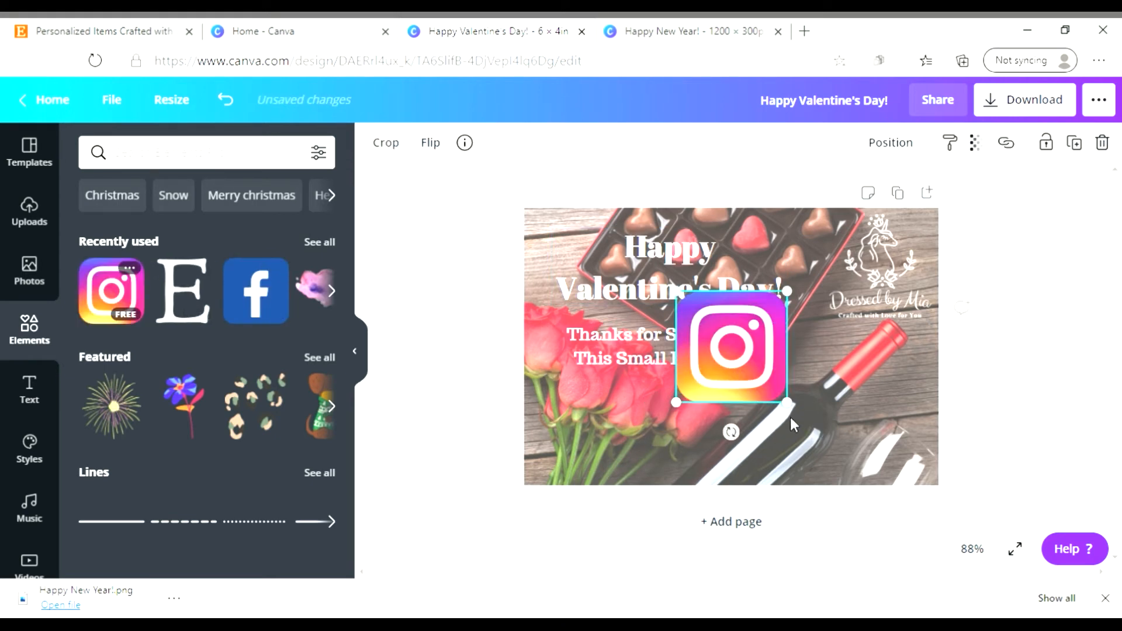
pyautogui.moveTo(788, 402); pyautogui.dragTo(803, 446)
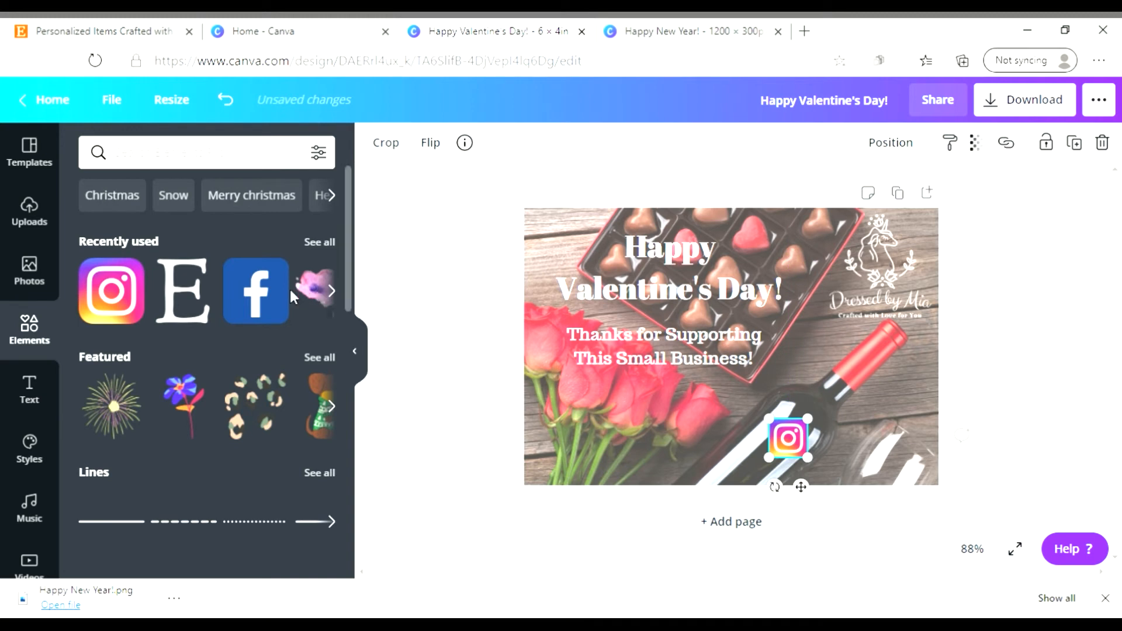
pyautogui.click(256, 291)
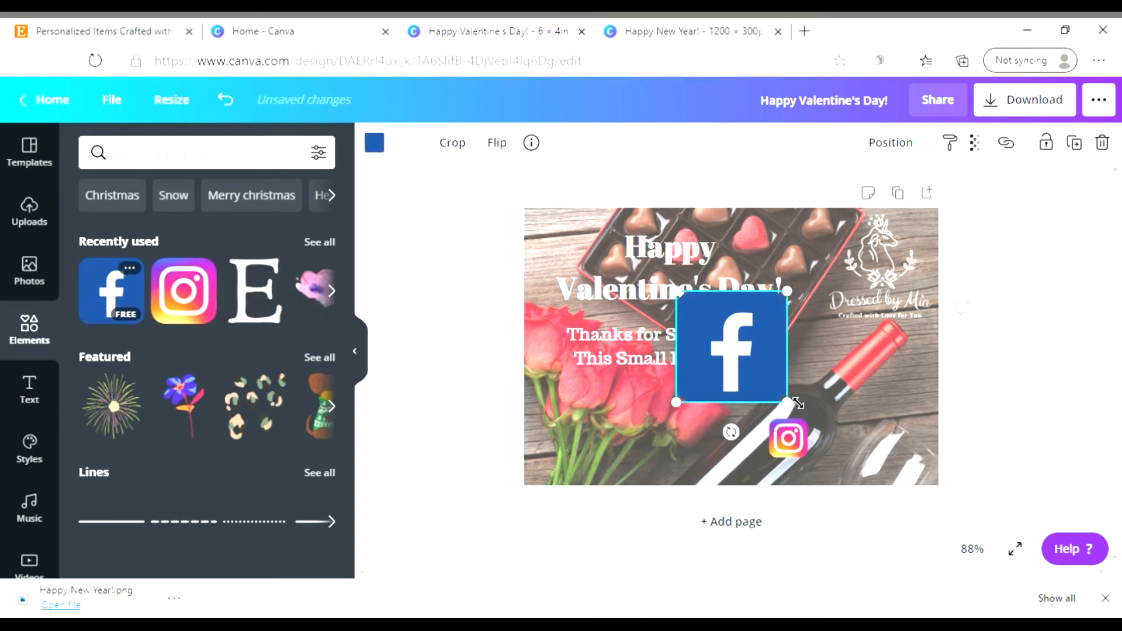
pyautogui.moveTo(787, 402); pyautogui.dragTo(860, 466)
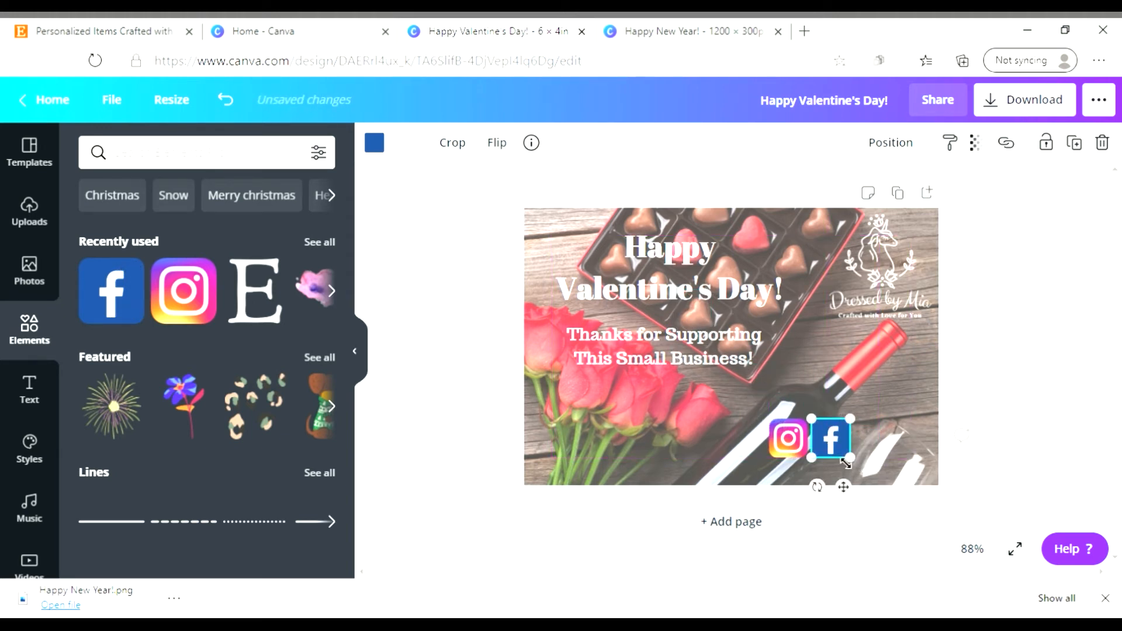
# - Add the recently used letter E icon, shrink it and align it beside the Facebook icon
pyautogui.click(250, 301)
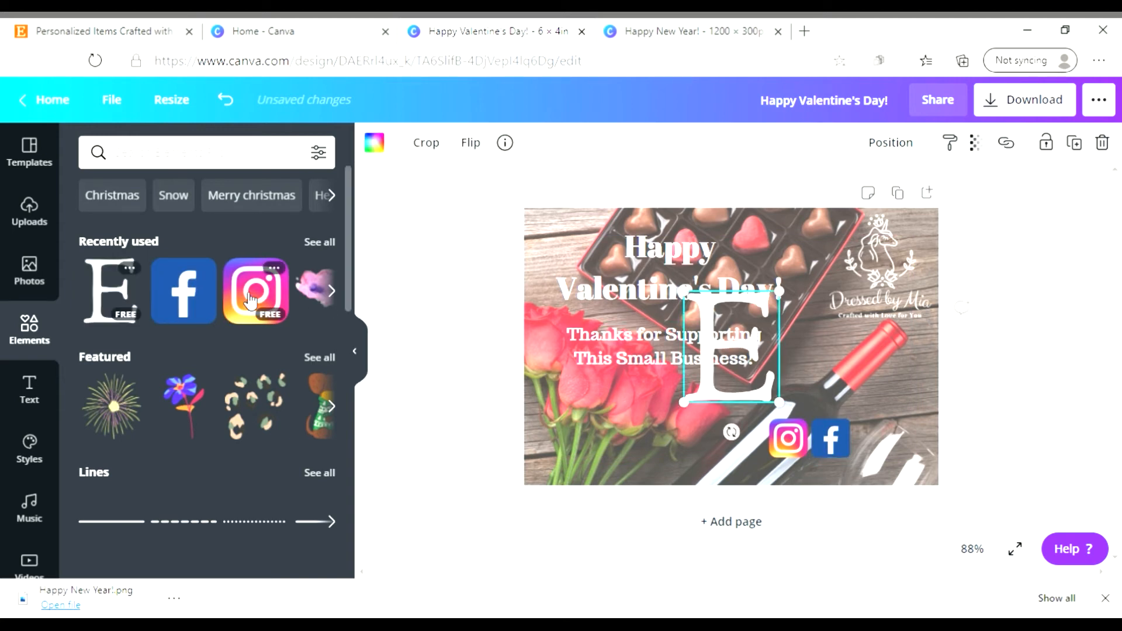
pyautogui.moveTo(792, 415); pyautogui.dragTo(887, 462)
pyautogui.moveTo(889, 461)
pyautogui.mouseDown()
pyautogui.moveTo(880, 448)
pyautogui.moveTo(902, 466)
pyautogui.moveTo(883, 451)
pyautogui.mouseUp()
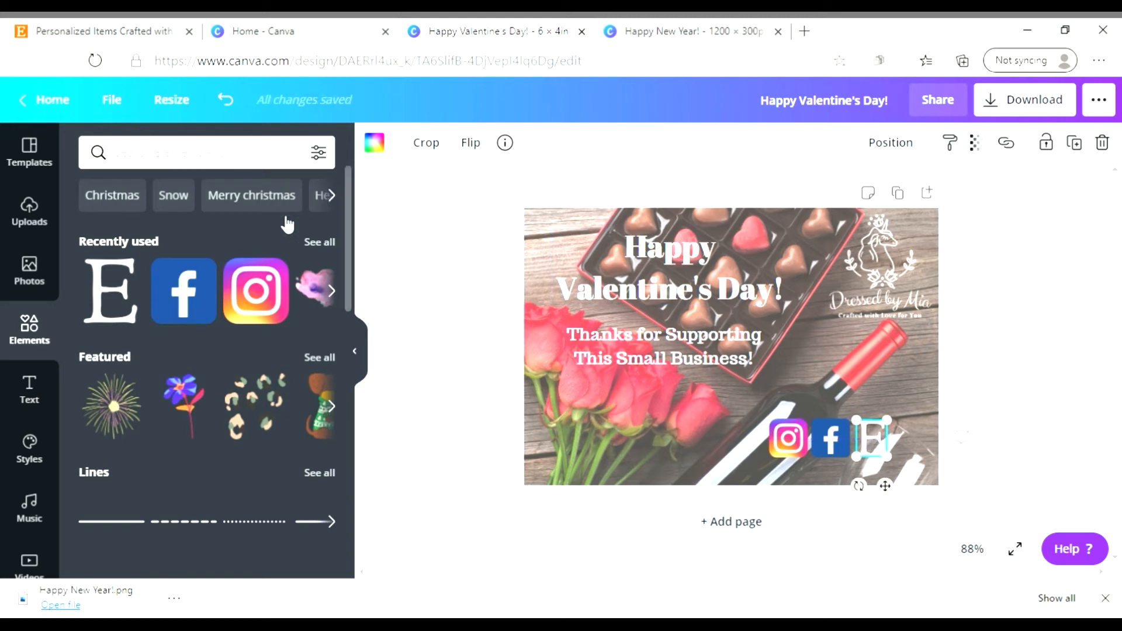
# - Recolor the letter E icon to the light orange default color
pyautogui.click(371, 144)
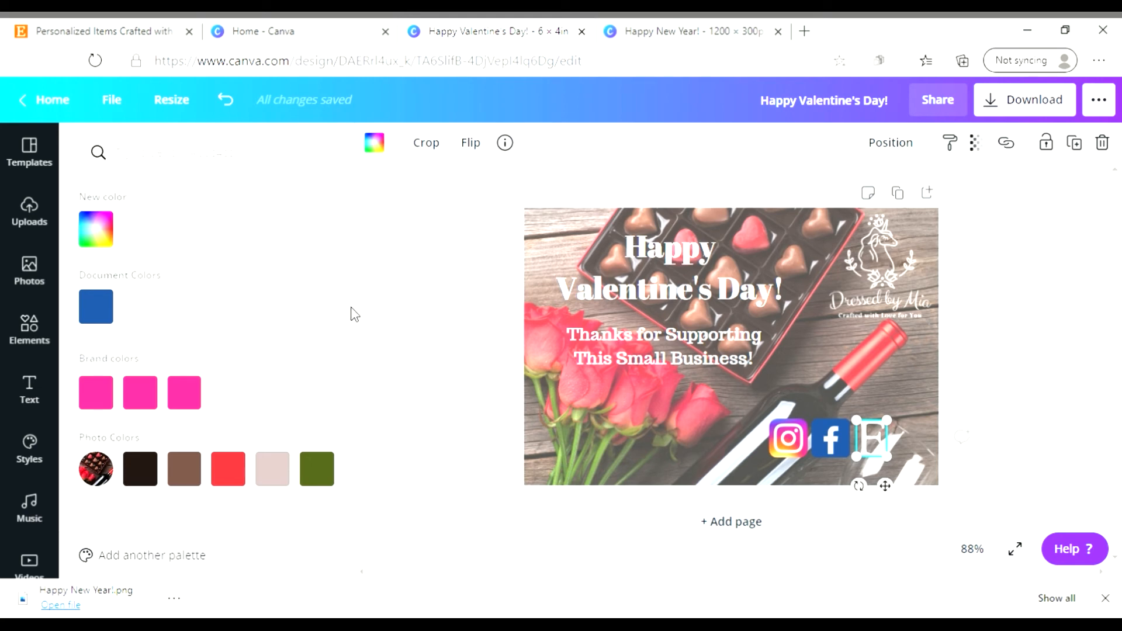
pyautogui.scroll(-4, 354, 350)
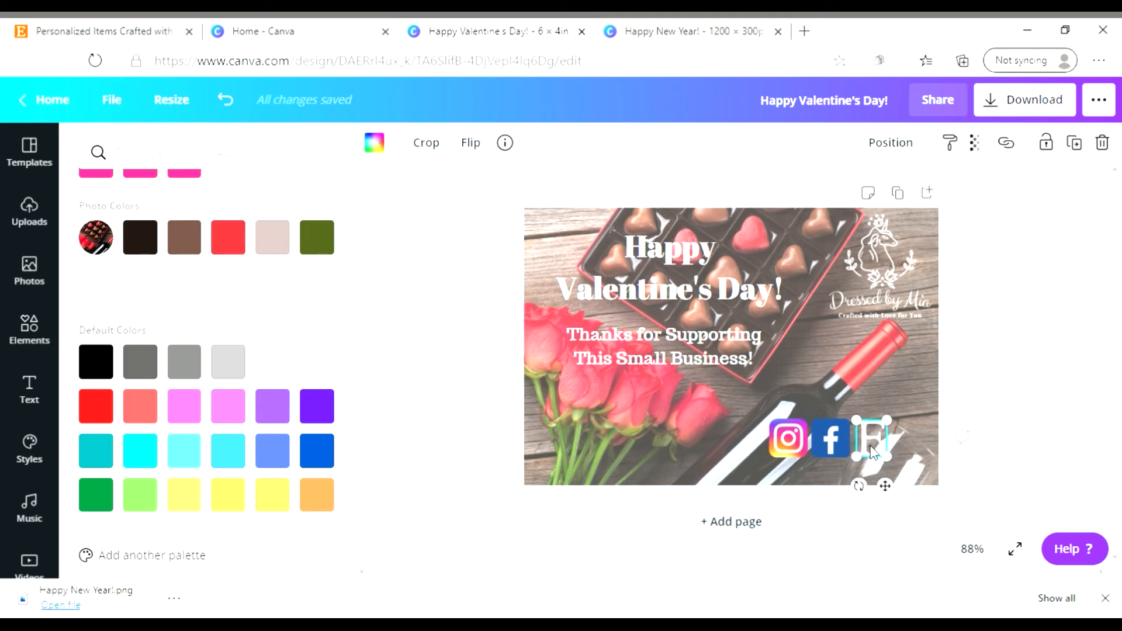
pyautogui.click(333, 496)
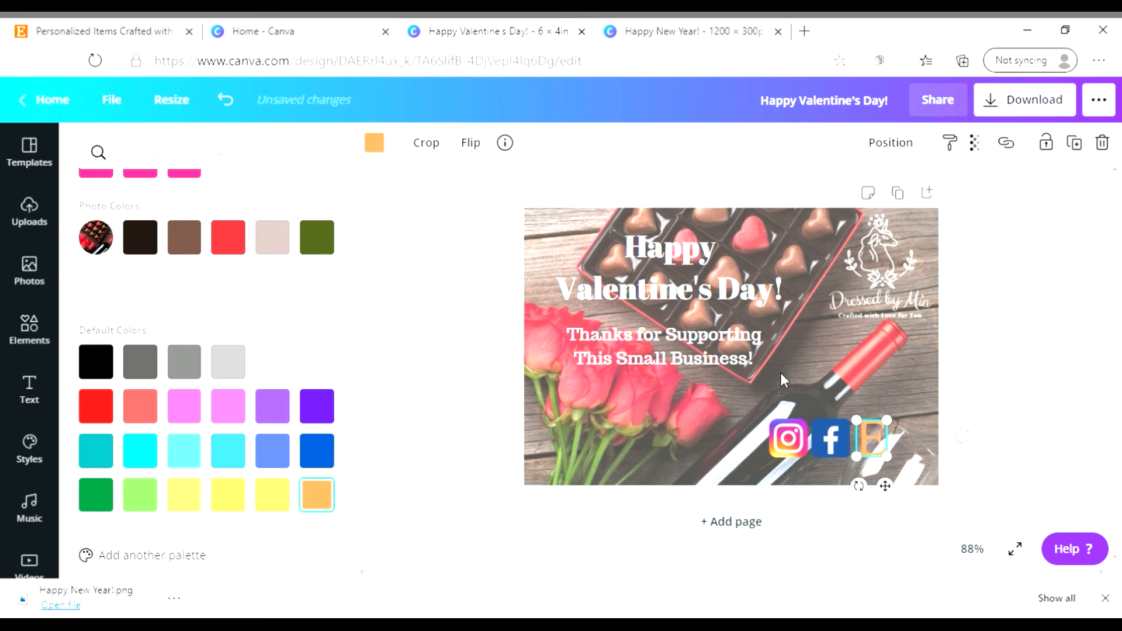
pyautogui.press('Escape')
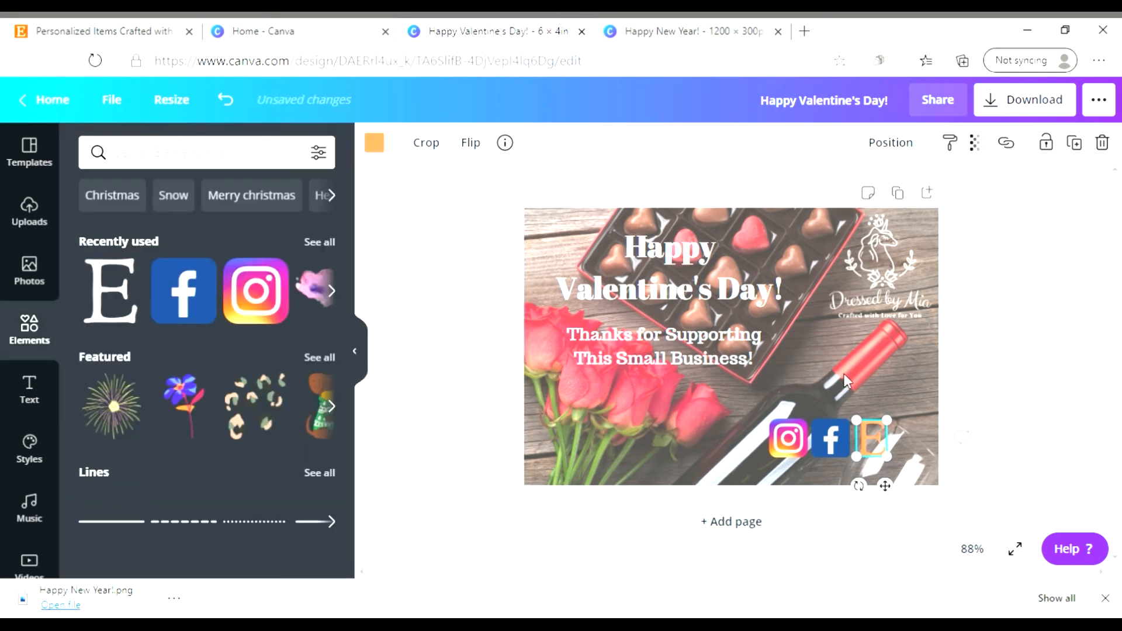
# - Move the Instagram, Facebook and letter E icons toward the card's right edge and space them out evenly in a row
pyautogui.click(844, 375)
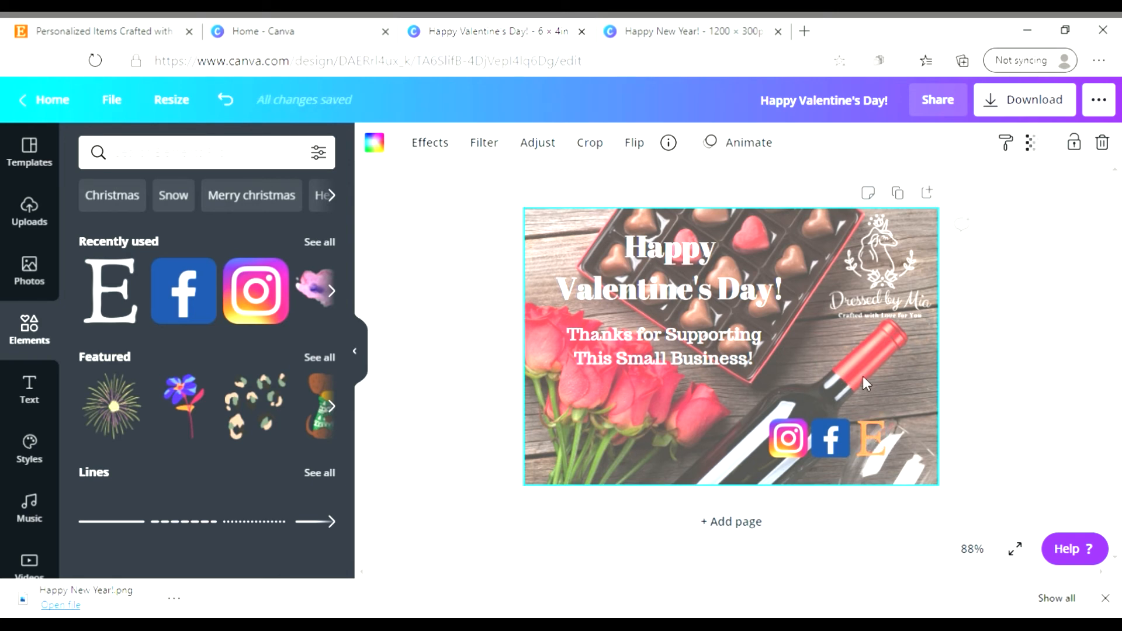
pyautogui.click(332, 292)
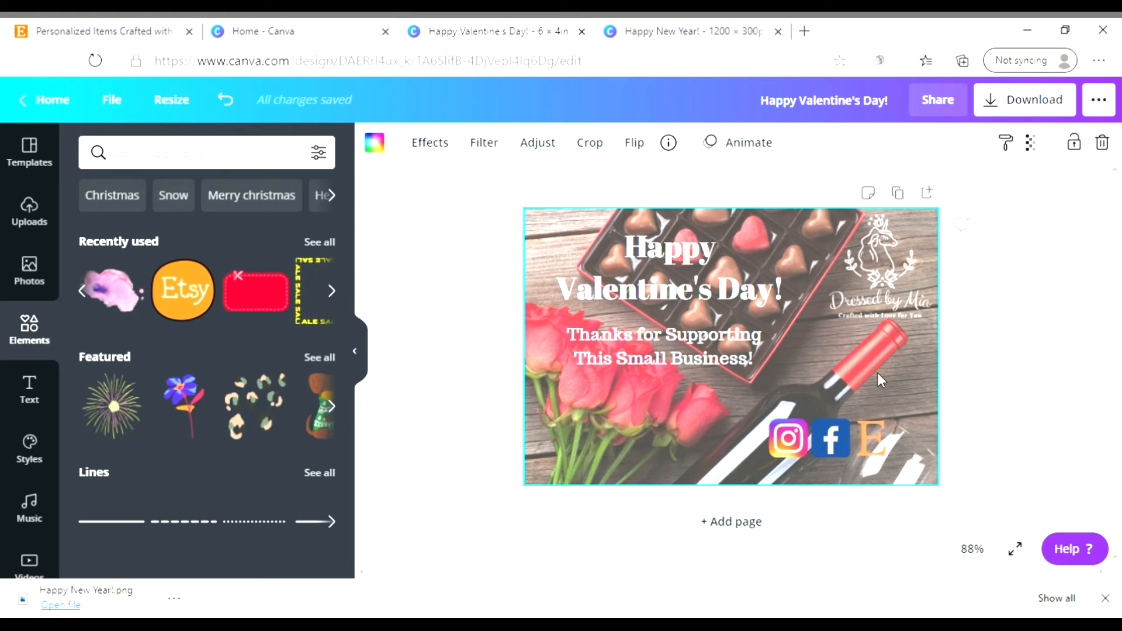
pyautogui.click(869, 434)
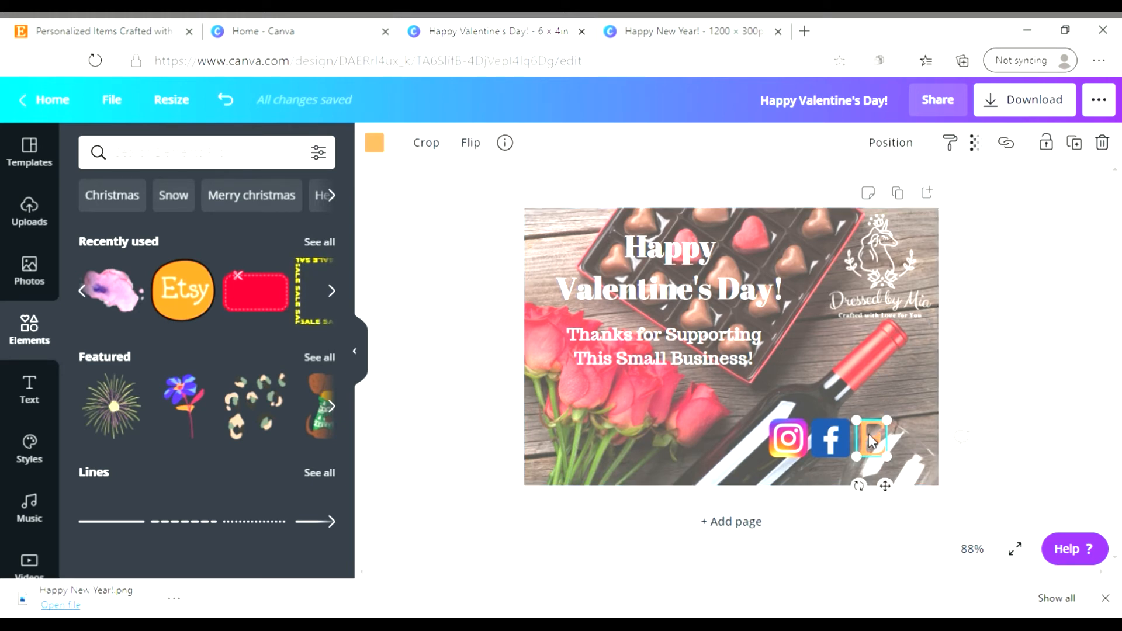
pyautogui.moveTo(869, 434); pyautogui.dragTo(826, 451)
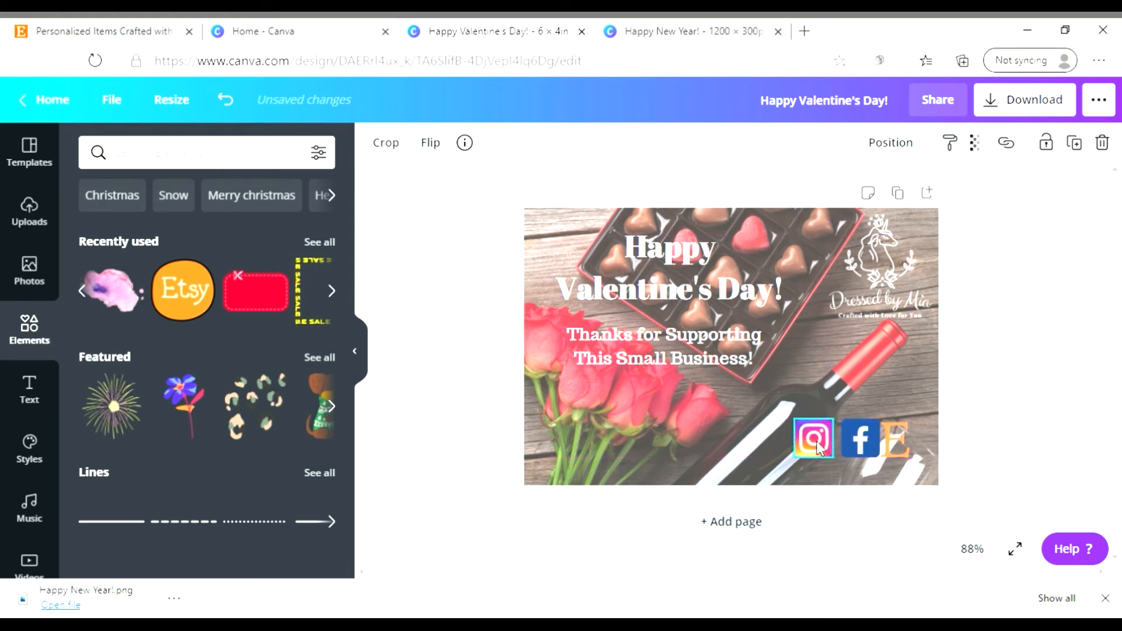
pyautogui.click(855, 449)
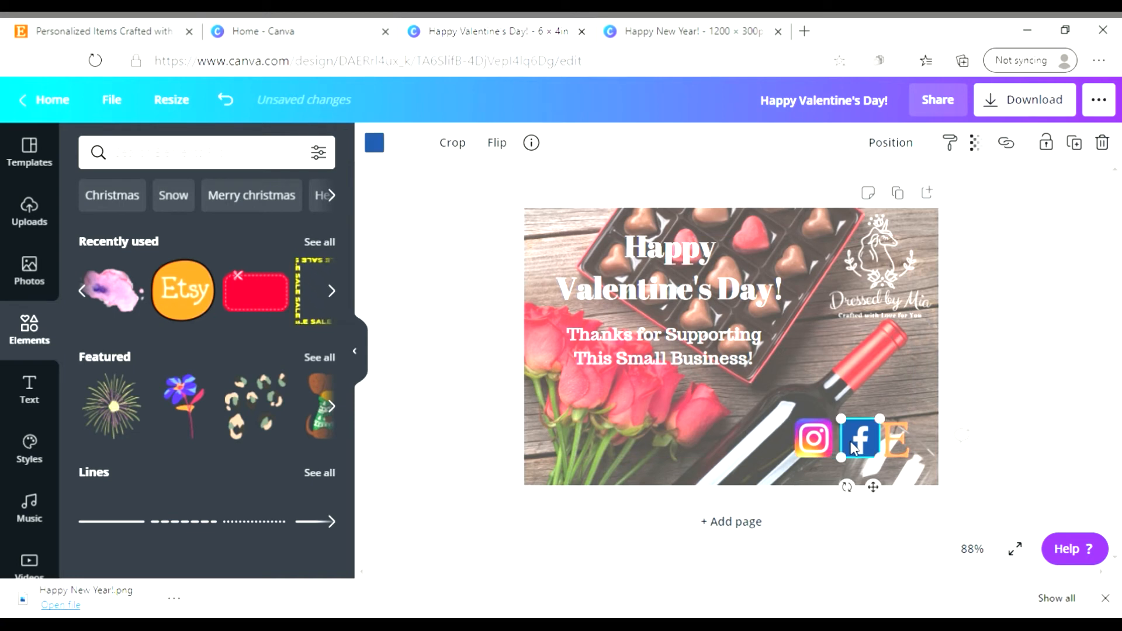
pyautogui.moveTo(853, 448); pyautogui.dragTo(858, 450)
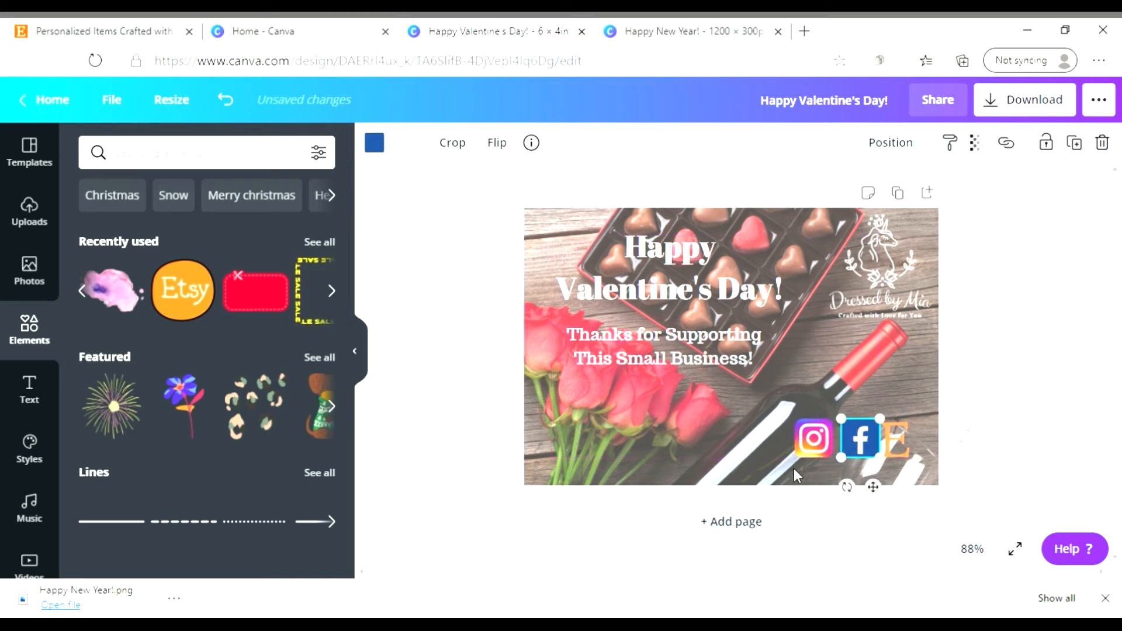
pyautogui.click(868, 374)
pyautogui.click(868, 435)
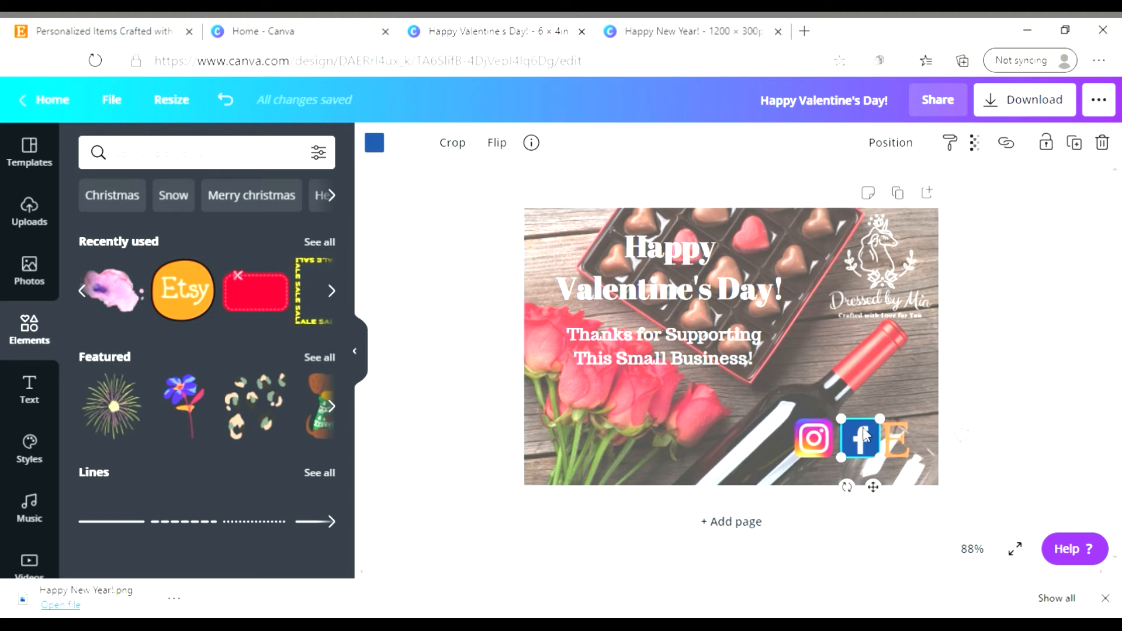
pyautogui.moveTo(864, 436); pyautogui.dragTo(897, 436)
pyautogui.click(891, 436)
pyautogui.click(858, 406)
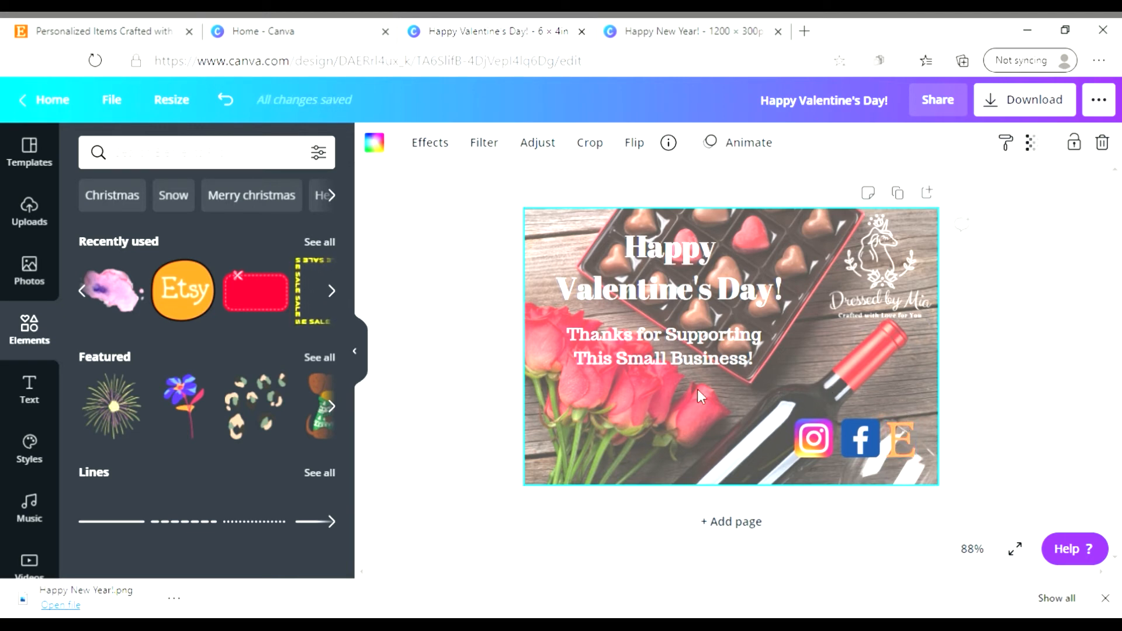
# - Add the recently used red coupon graphic with scissors, shrink it and place it in the card's lower-left corner over the roses
pyautogui.click(269, 295)
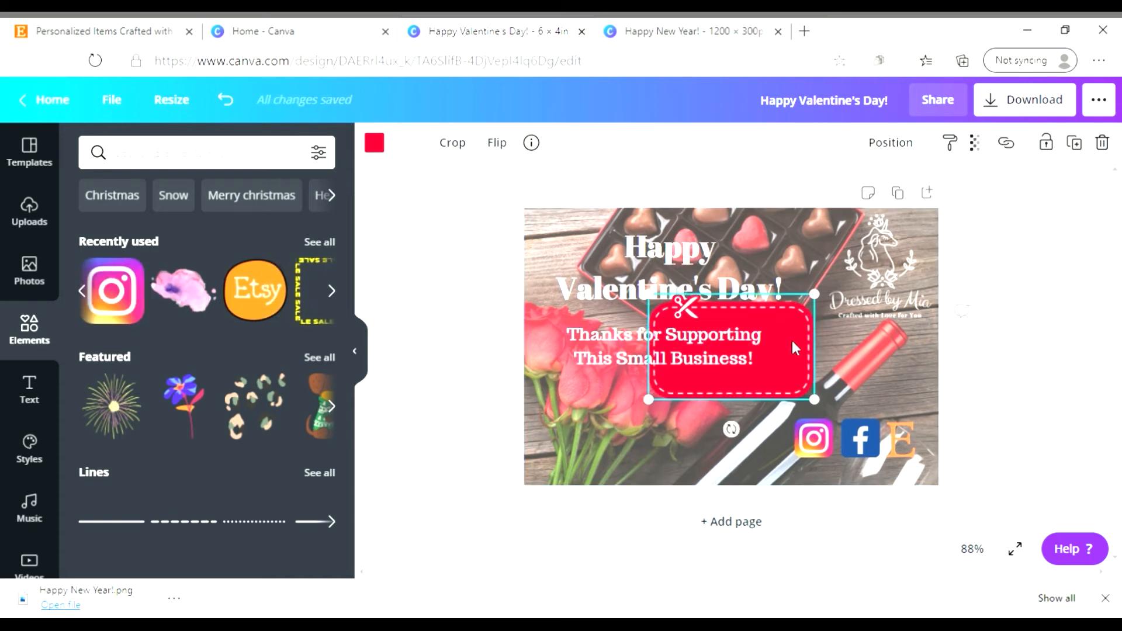
pyautogui.moveTo(796, 351); pyautogui.dragTo(710, 439)
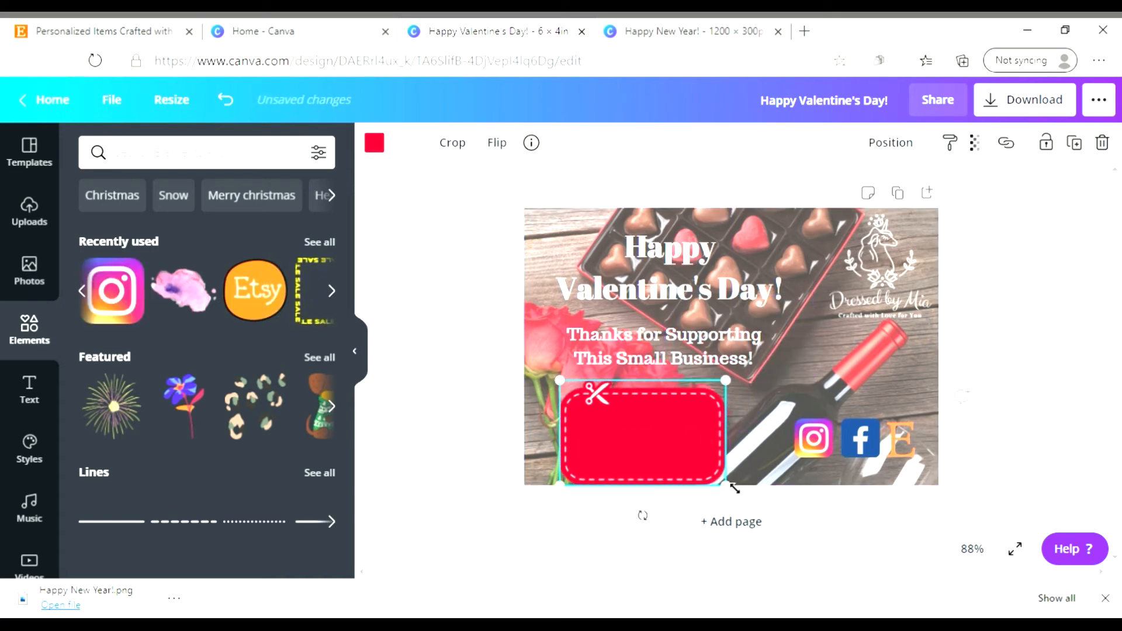
pyautogui.moveTo(727, 481); pyautogui.dragTo(670, 450)
pyautogui.moveTo(612, 420); pyautogui.dragTo(605, 454)
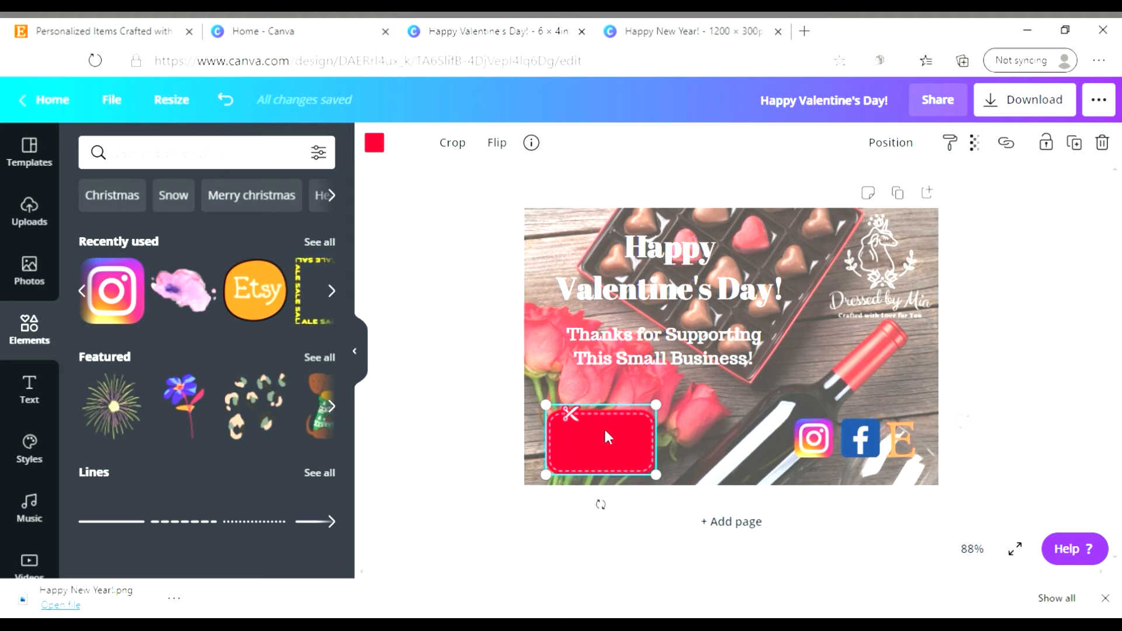
pyautogui.click(557, 365)
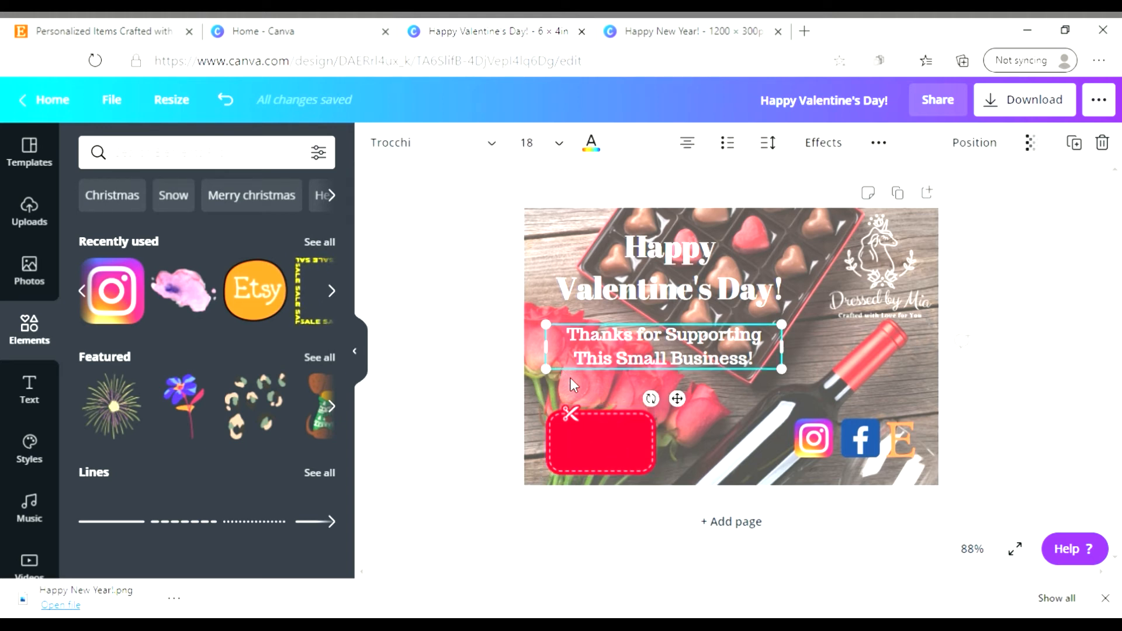
pyautogui.click(572, 380)
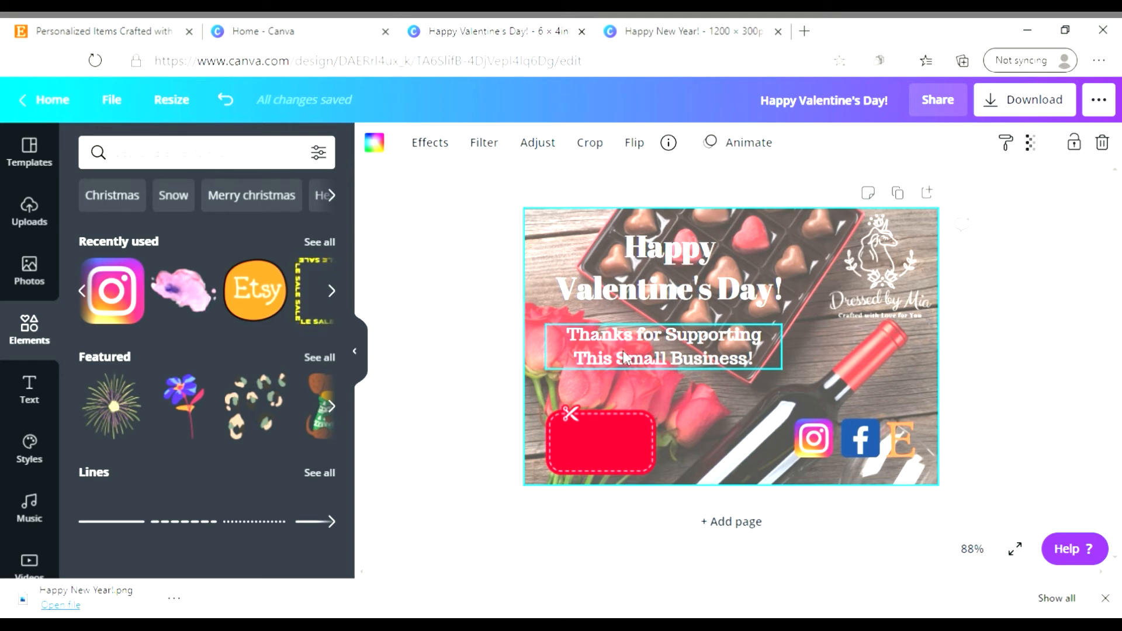
# - Try the Apricots and Bukhari Script fonts on the "Happy Valentine's Day!" heading
pyautogui.click(656, 285)
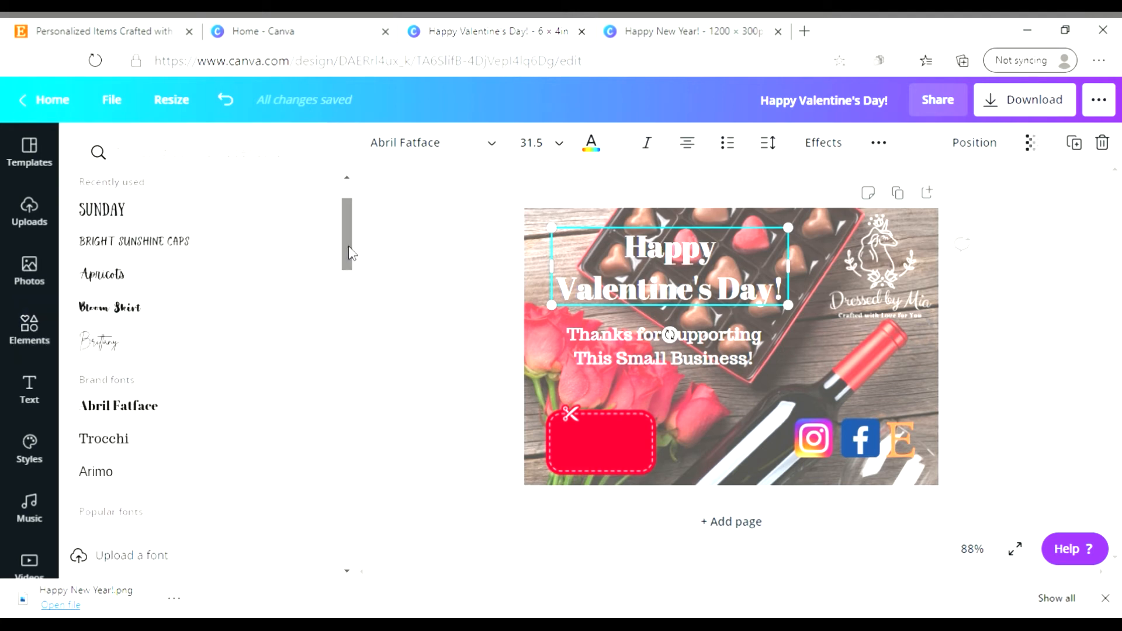
pyautogui.moveTo(350, 250); pyautogui.dragTo(350, 248)
pyautogui.click(114, 281)
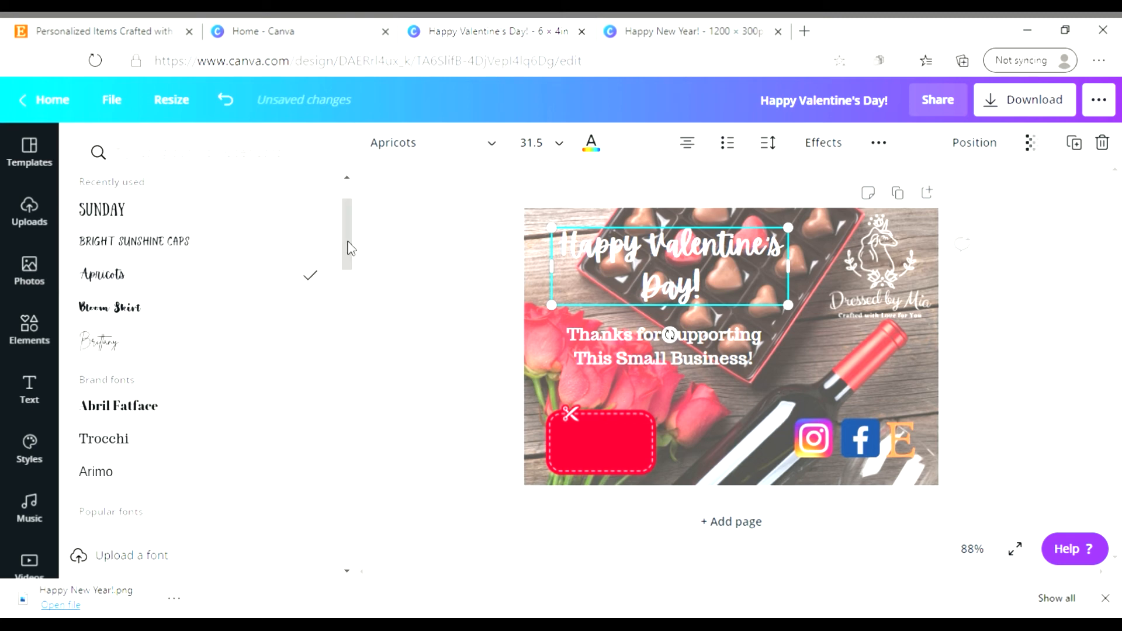
pyautogui.moveTo(348, 252); pyautogui.dragTo(335, 389)
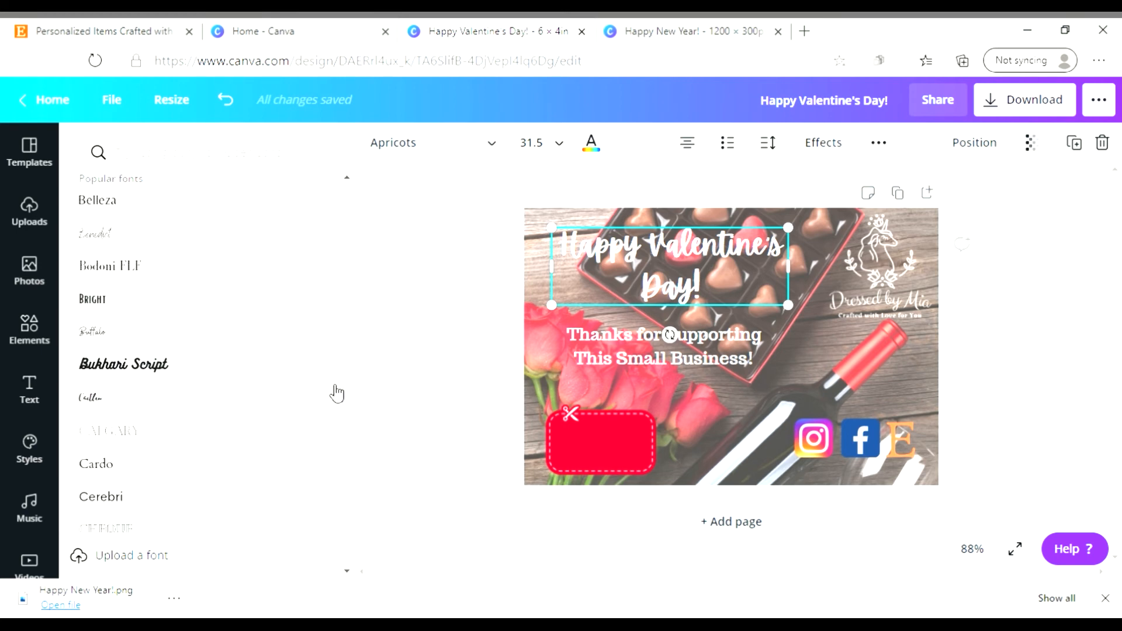
pyautogui.click(134, 369)
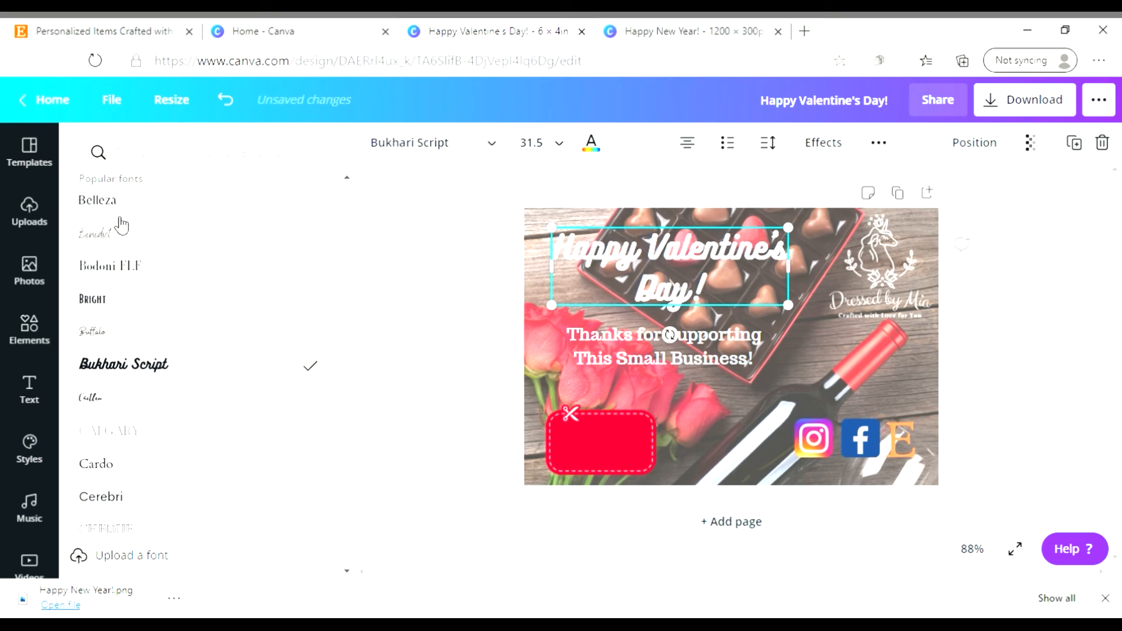
# - Apply the Benedict font to the heading, enlarge it to size 40.3 and shift it toward the card's left edge
pyautogui.click(120, 240)
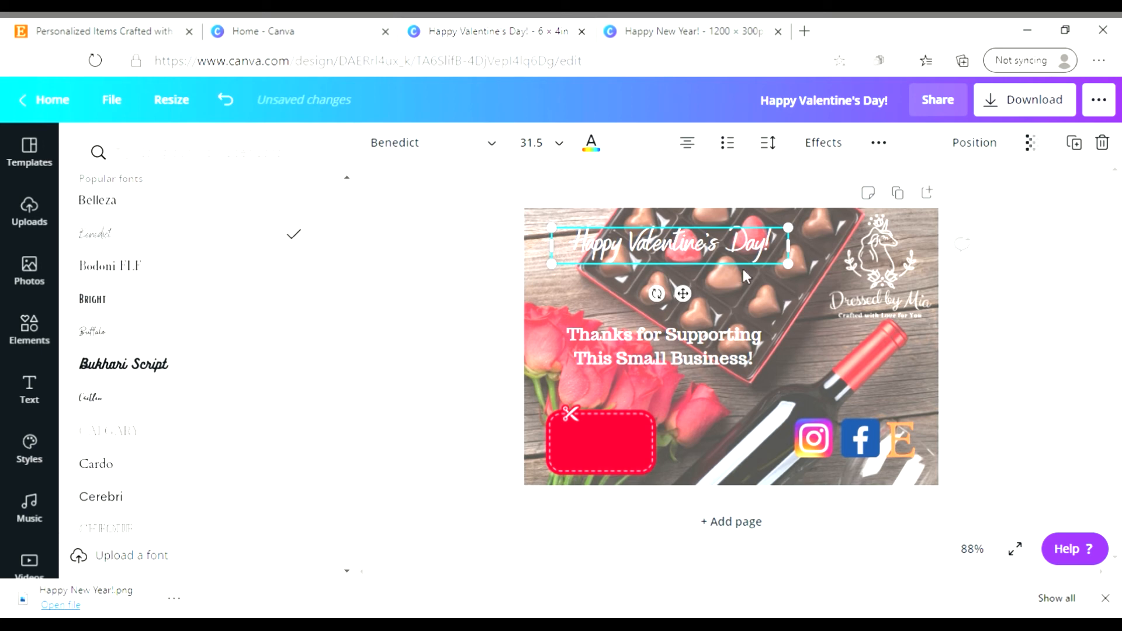
pyautogui.moveTo(795, 269); pyautogui.dragTo(859, 300)
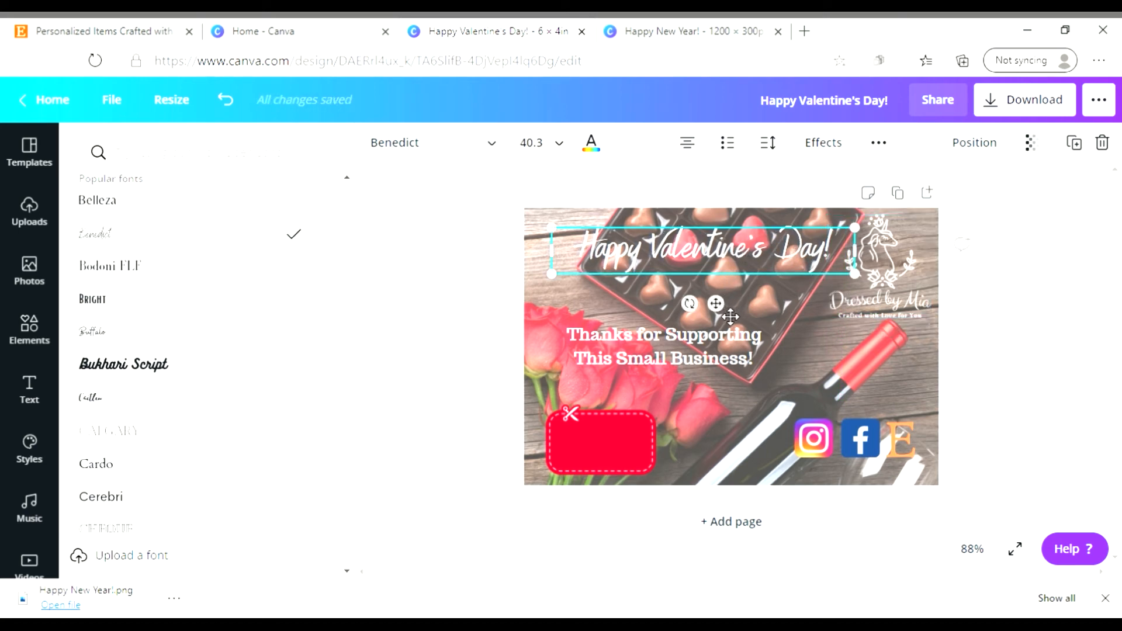
pyautogui.moveTo(731, 316); pyautogui.dragTo(714, 302)
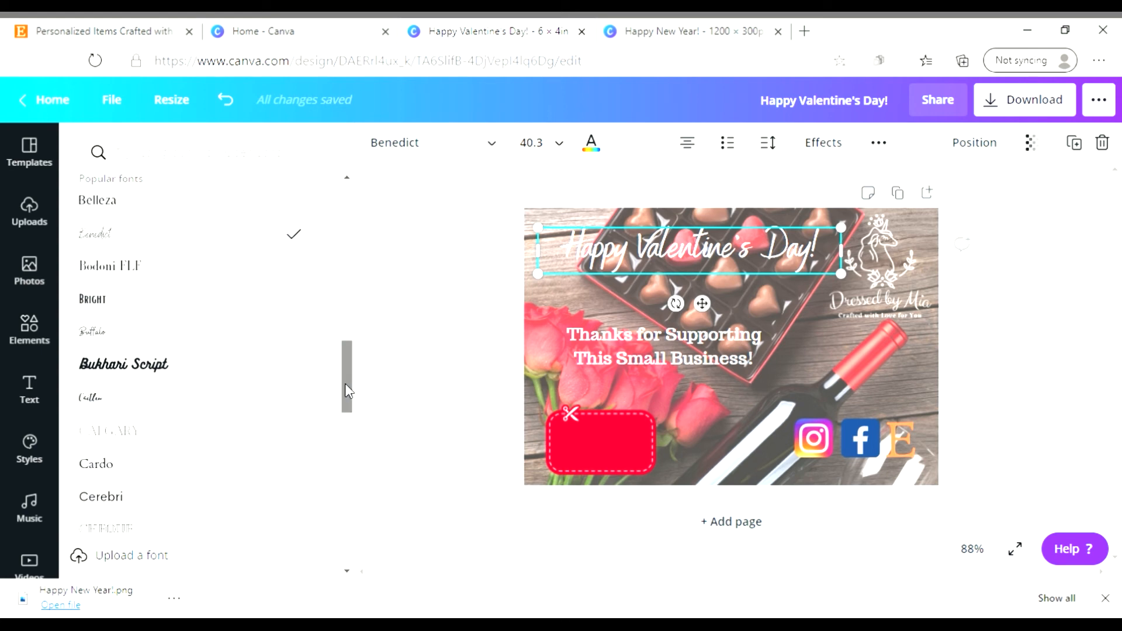
# - Try the Caitlin, Chloe and Intro Script fonts on the heading
pyautogui.moveTo(345, 387); pyautogui.dragTo(345, 407)
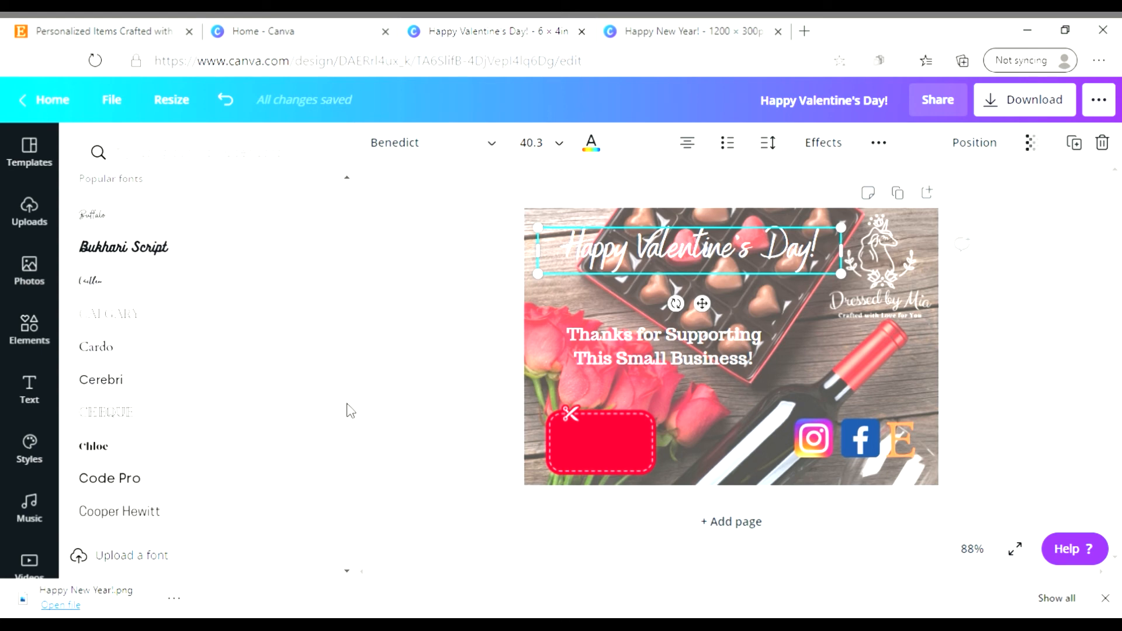
pyautogui.click(142, 290)
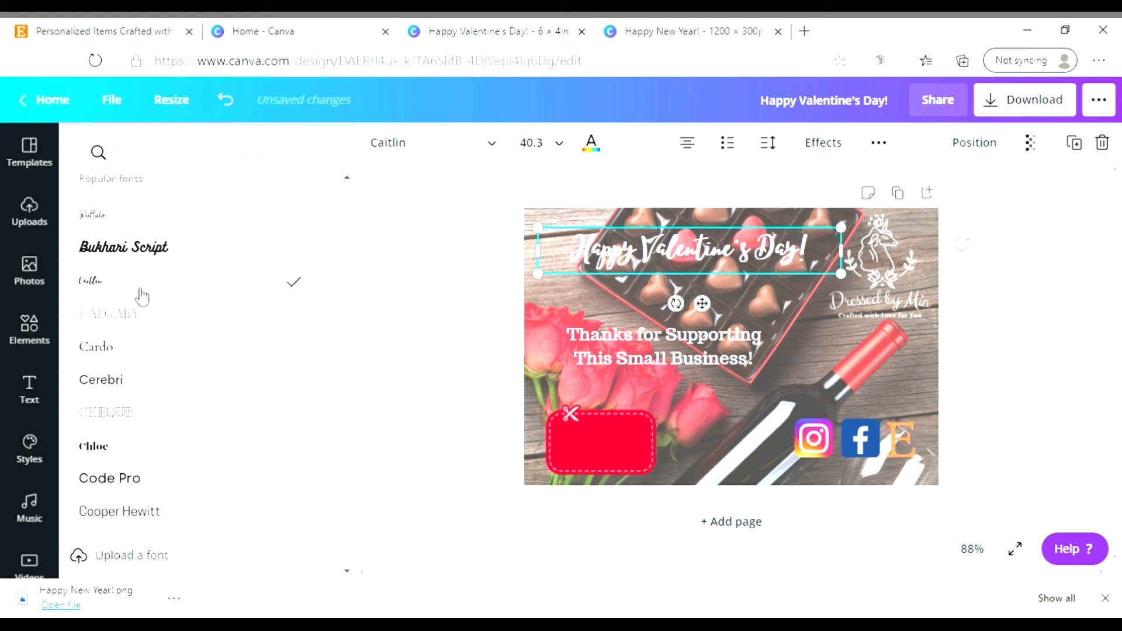
pyautogui.click(136, 449)
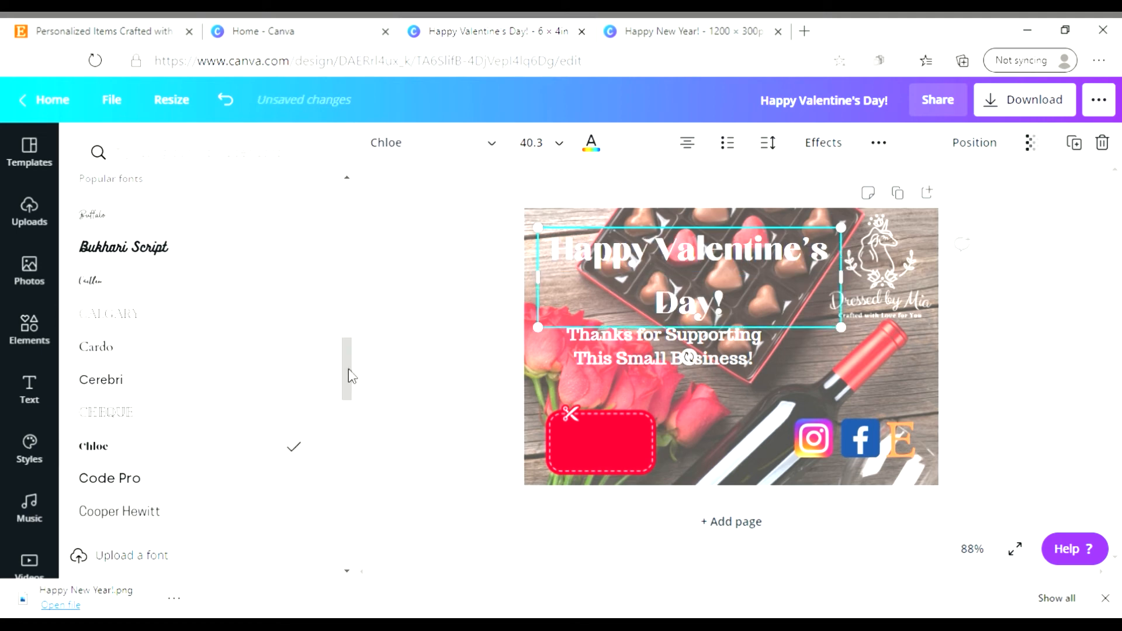
pyautogui.moveTo(350, 376); pyautogui.dragTo(341, 480)
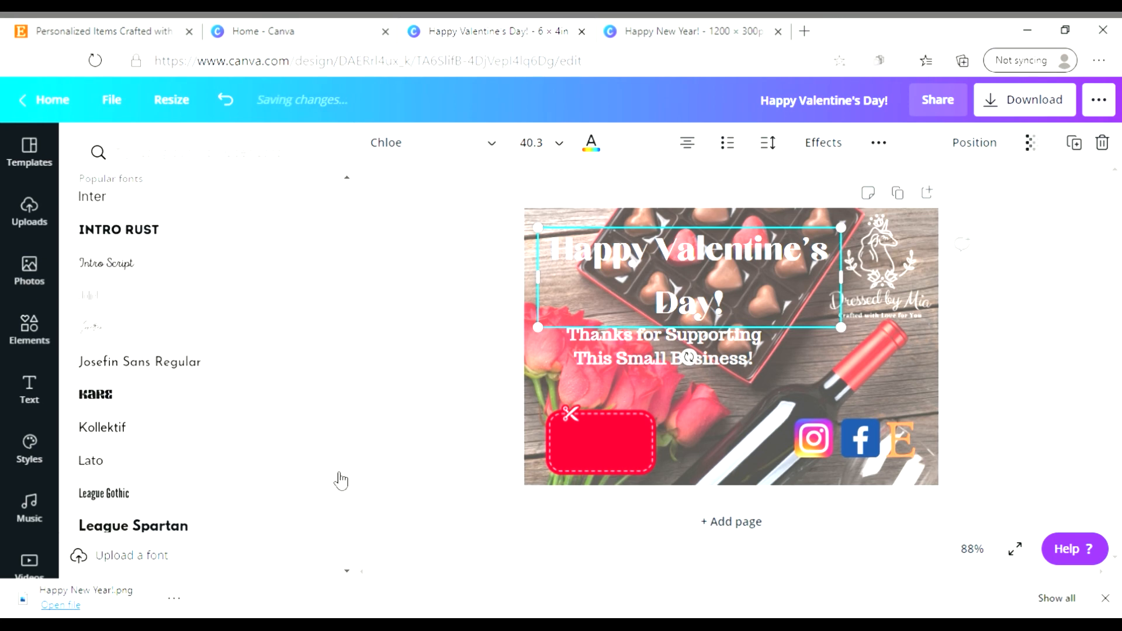
pyautogui.click(121, 269)
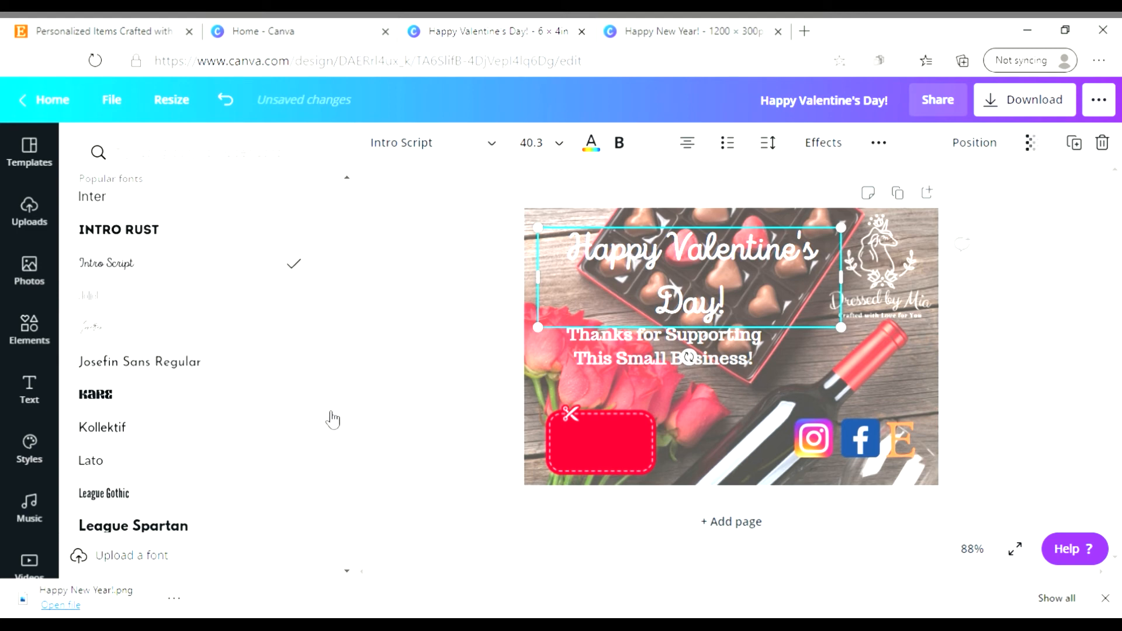
# - Try the Mixa and Moontime fonts on the heading
pyautogui.scroll(-6, 343, 418)
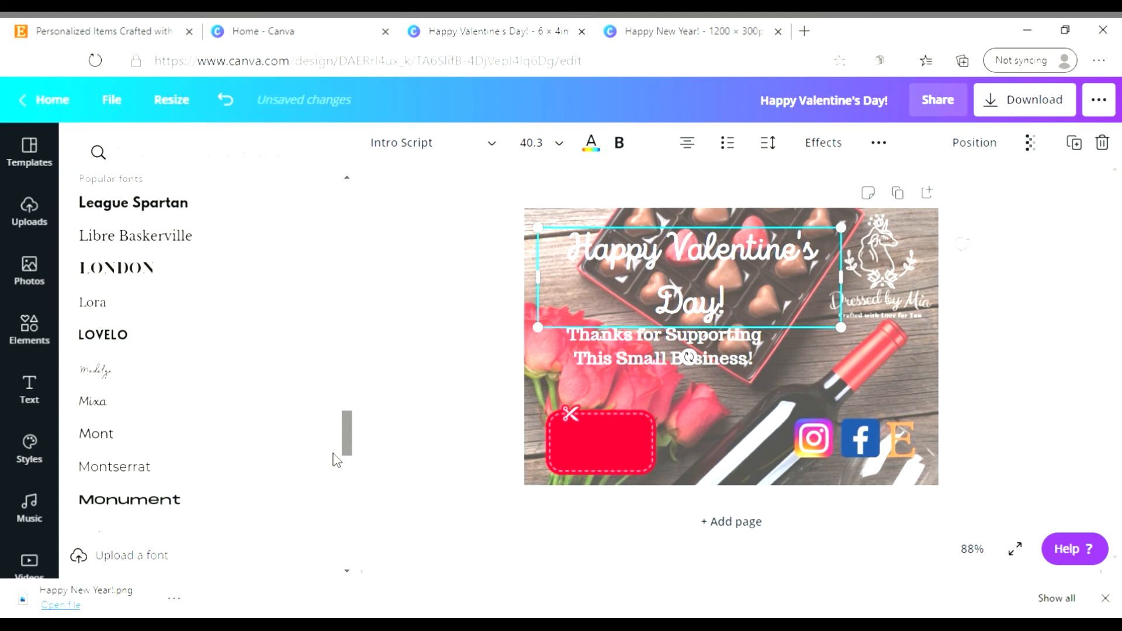
pyautogui.scroll(-1, 336, 467)
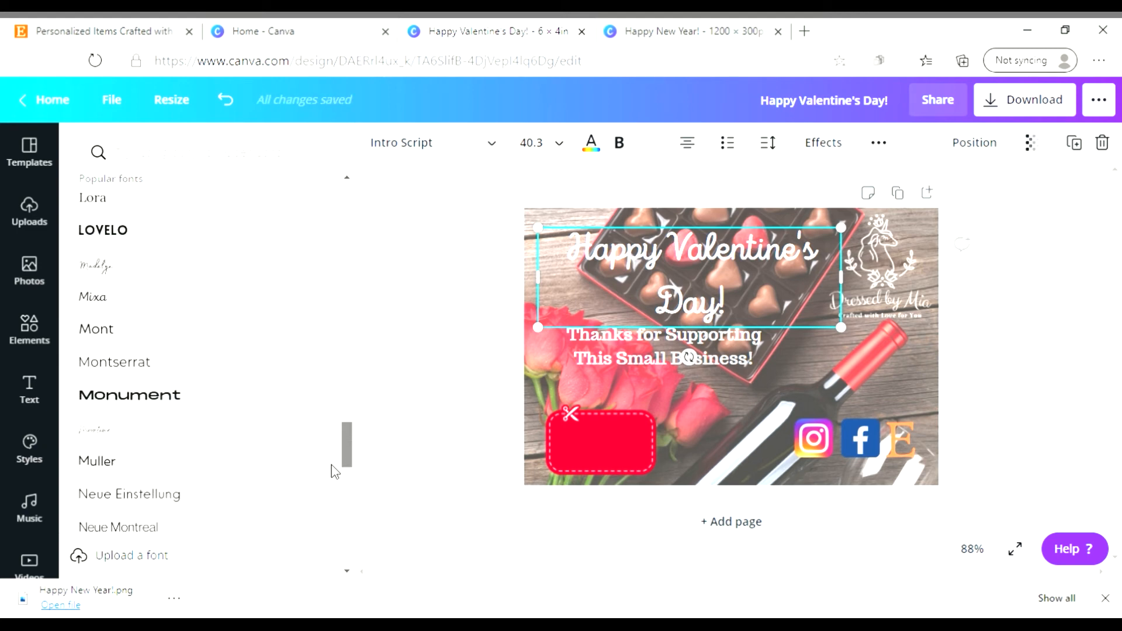
pyautogui.click(133, 307)
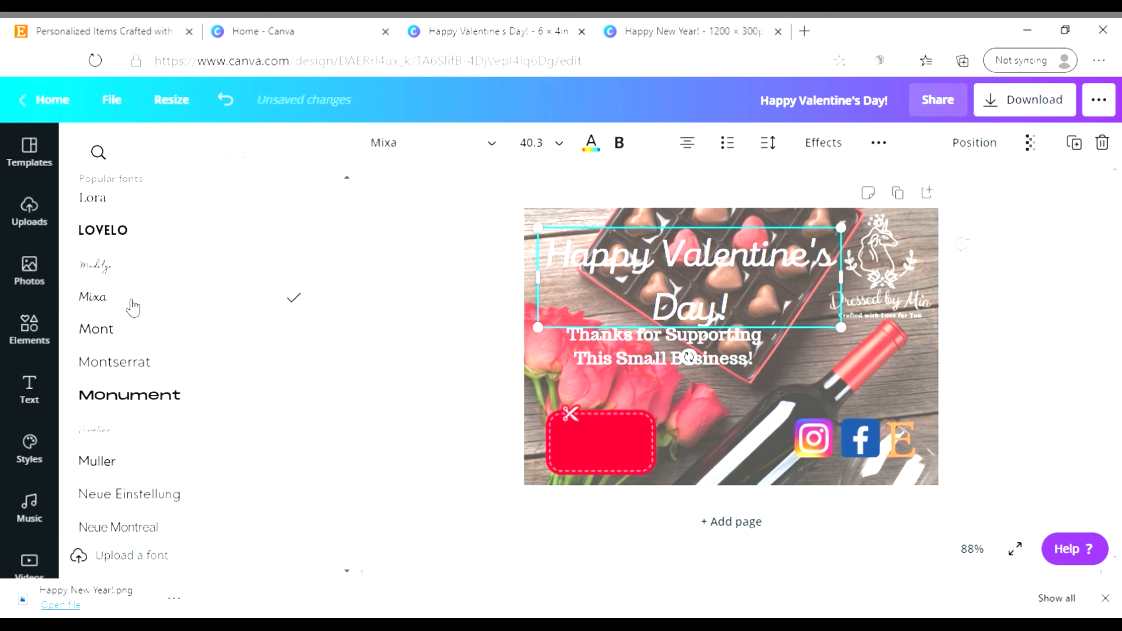
pyautogui.click(130, 435)
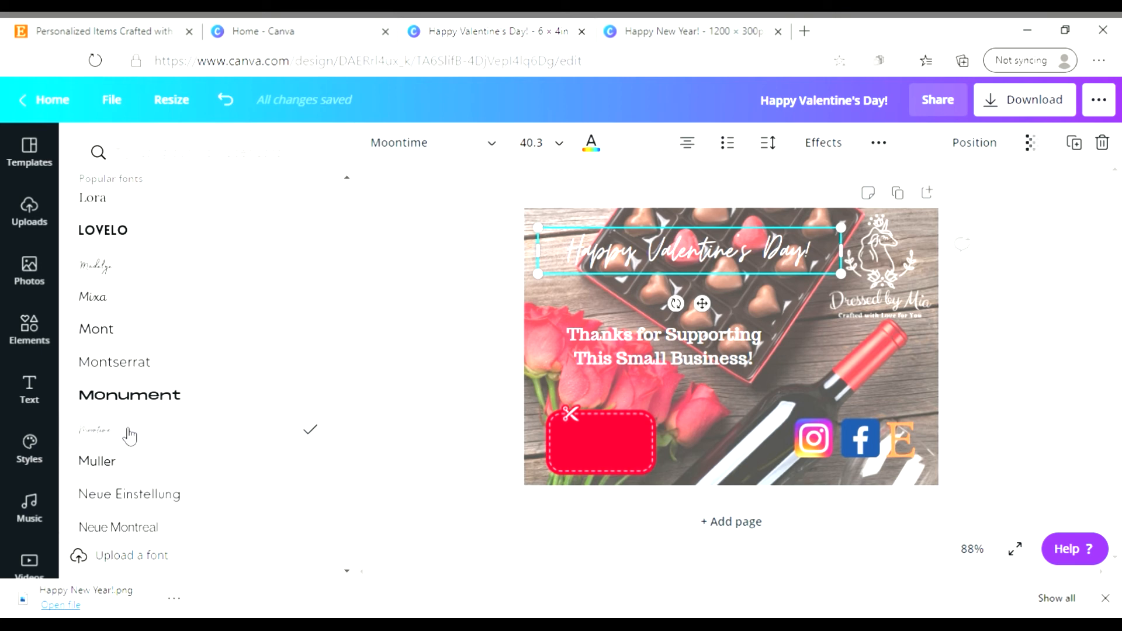
# - Set the heading in Nexa Script, shrink it to size 38.6 and nudge it slightly up, away from the subheading
pyautogui.scroll(-4, 345, 440)
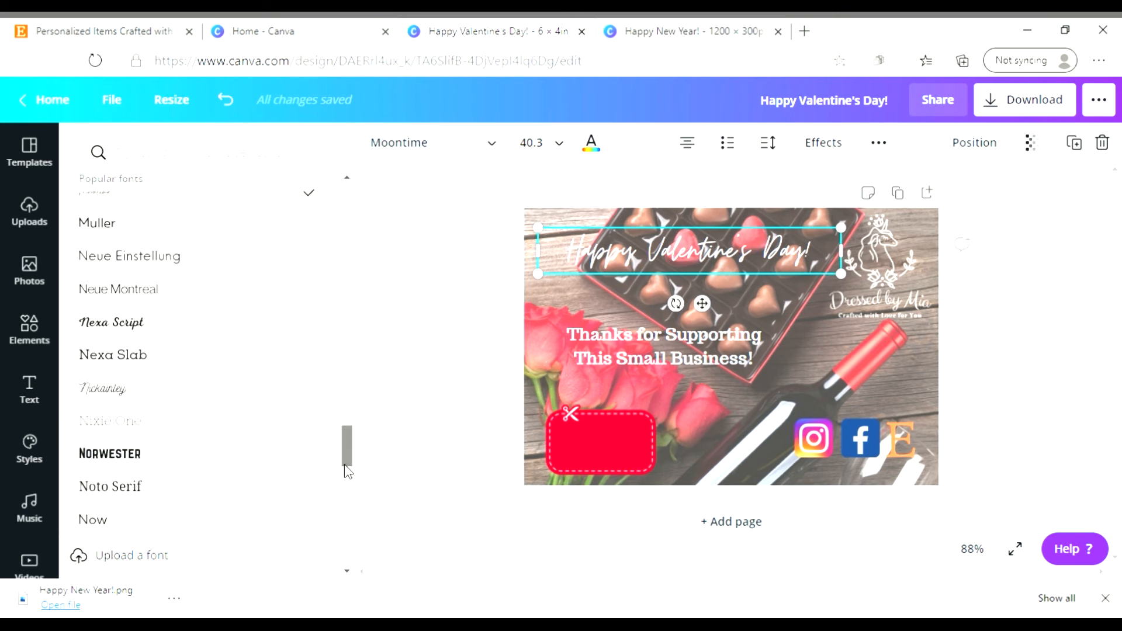
pyautogui.scroll(-1, 345, 464)
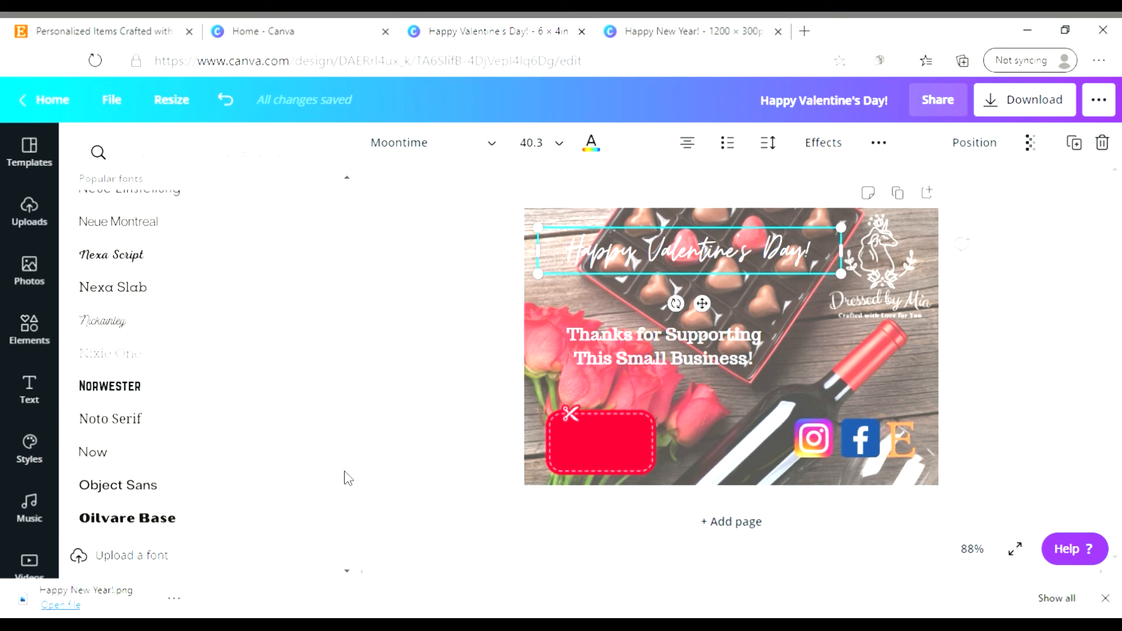
pyautogui.click(140, 263)
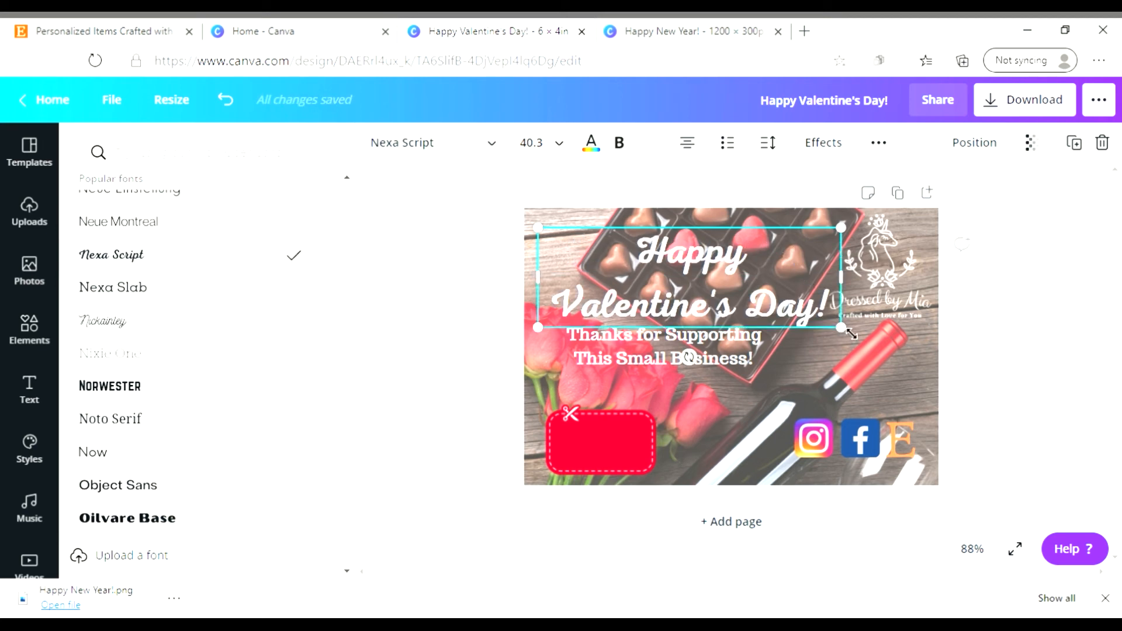
pyautogui.moveTo(842, 329)
pyautogui.mouseDown()
pyautogui.moveTo(811, 318)
pyautogui.moveTo(836, 335)
pyautogui.mouseUp()
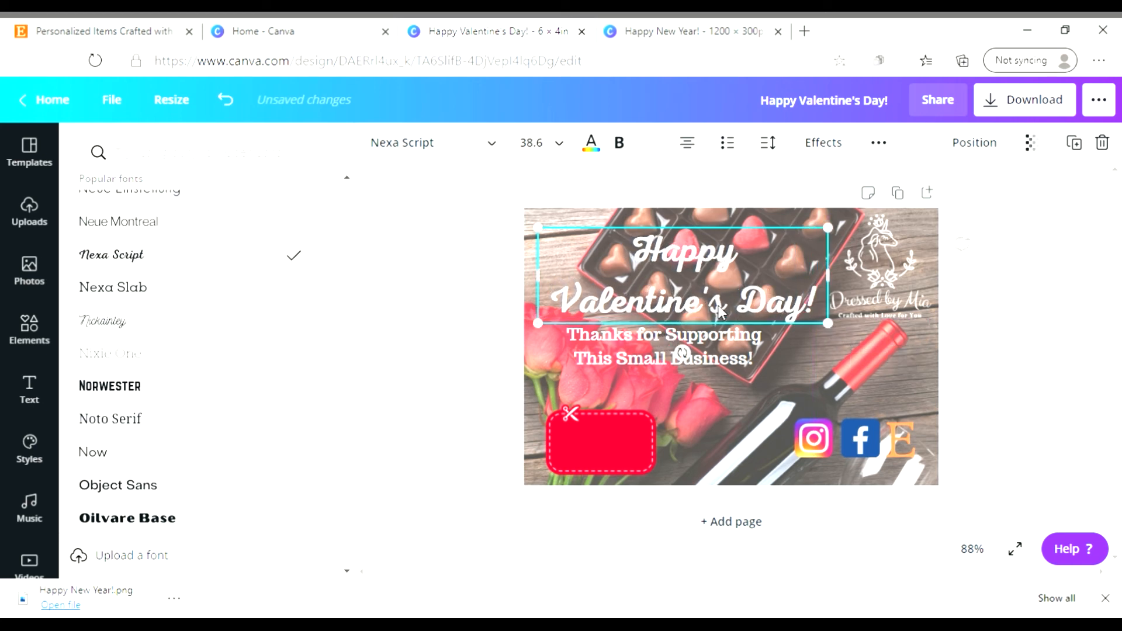
pyautogui.click(694, 217)
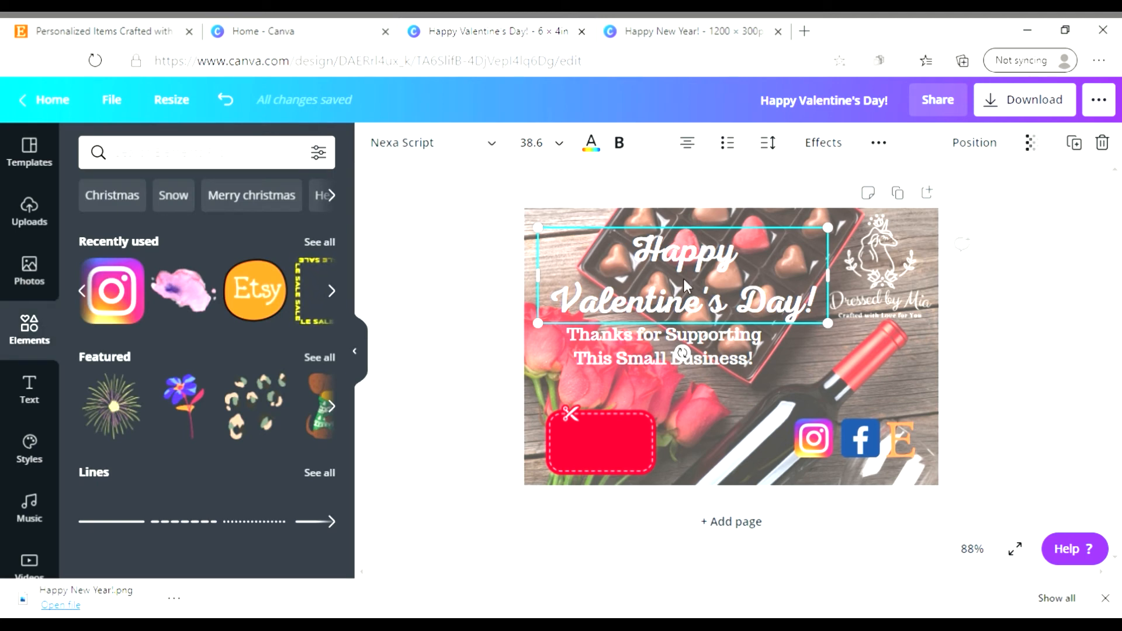
pyautogui.moveTo(684, 277); pyautogui.dragTo(684, 274)
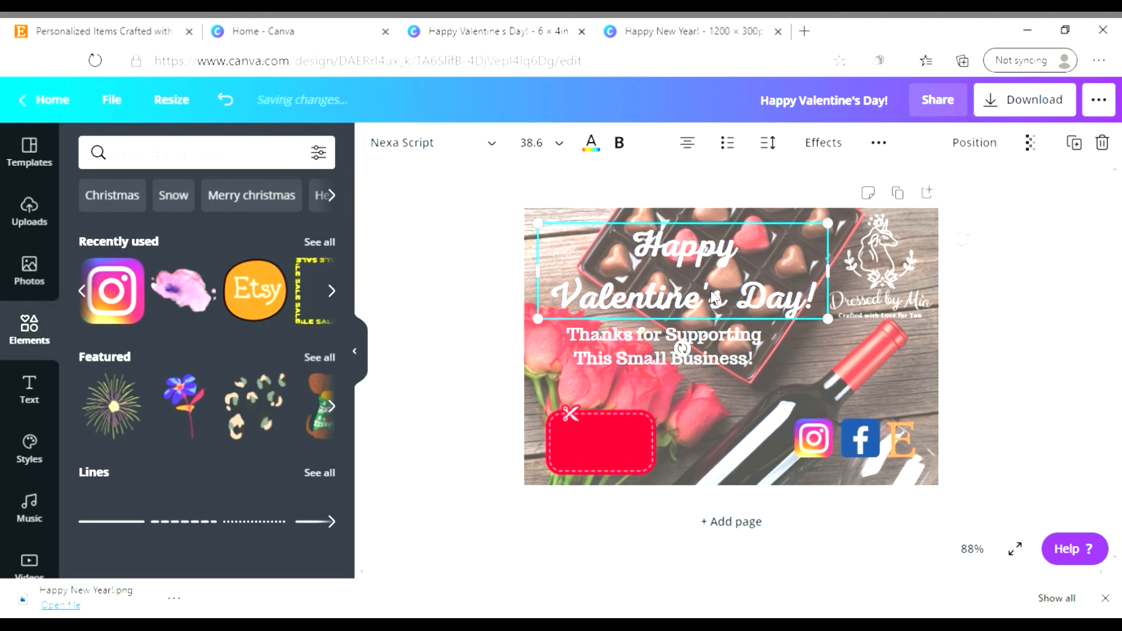
# - Try the Nexa Script, Nickainley and Quicksand fonts on the "Thanks for Supporting This Small Business!" subheading
pyautogui.click(802, 342)
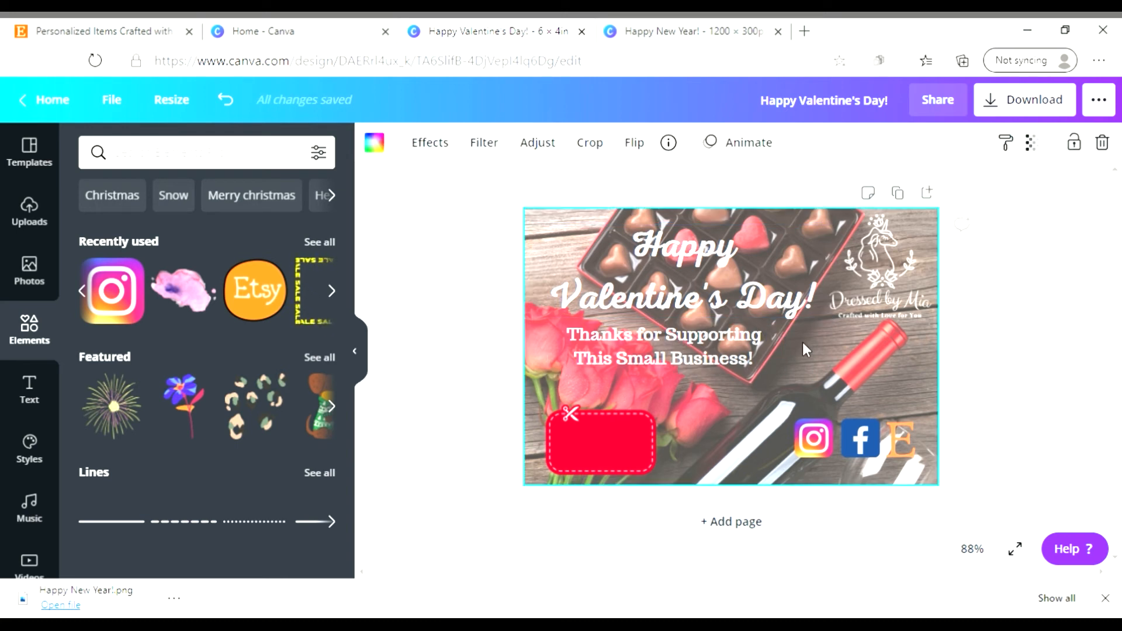
pyautogui.click(704, 357)
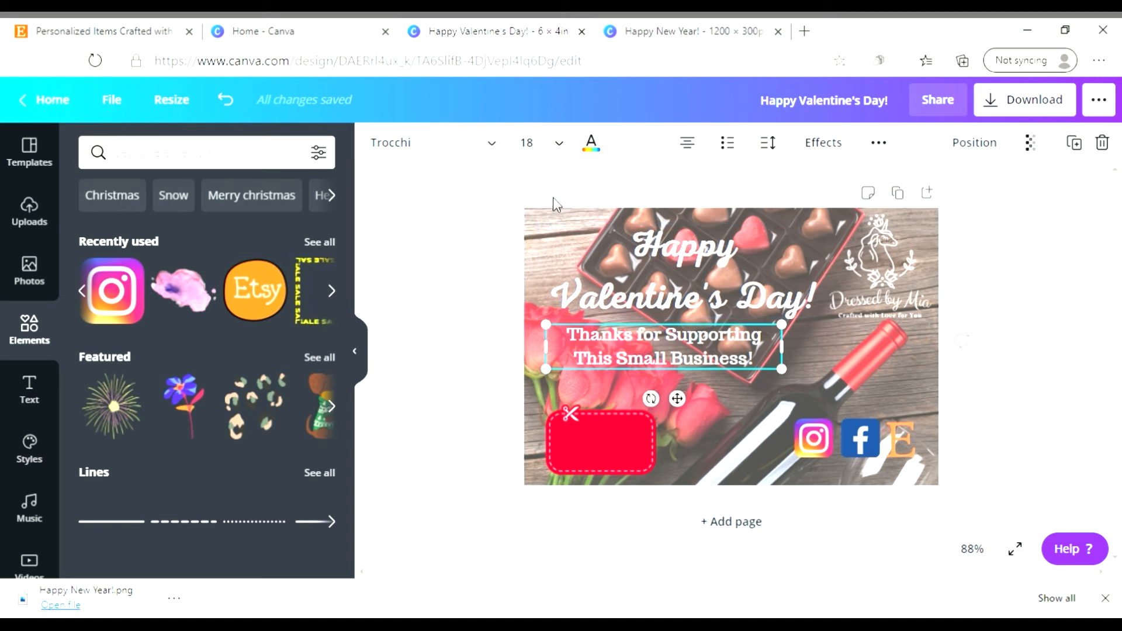
pyautogui.click(496, 153)
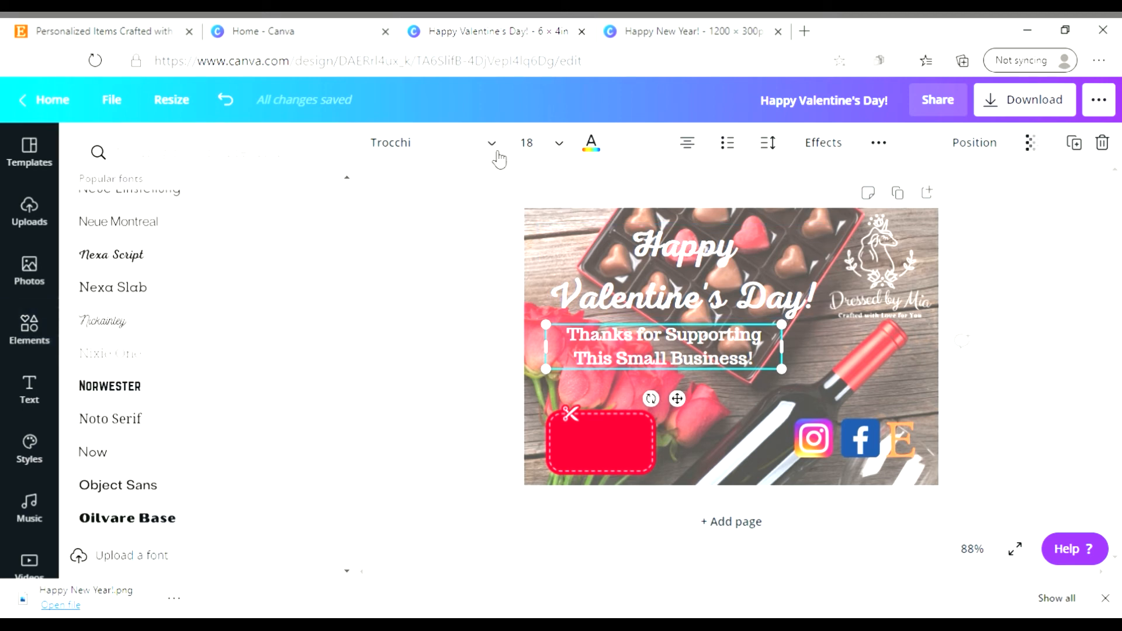
pyautogui.click(193, 255)
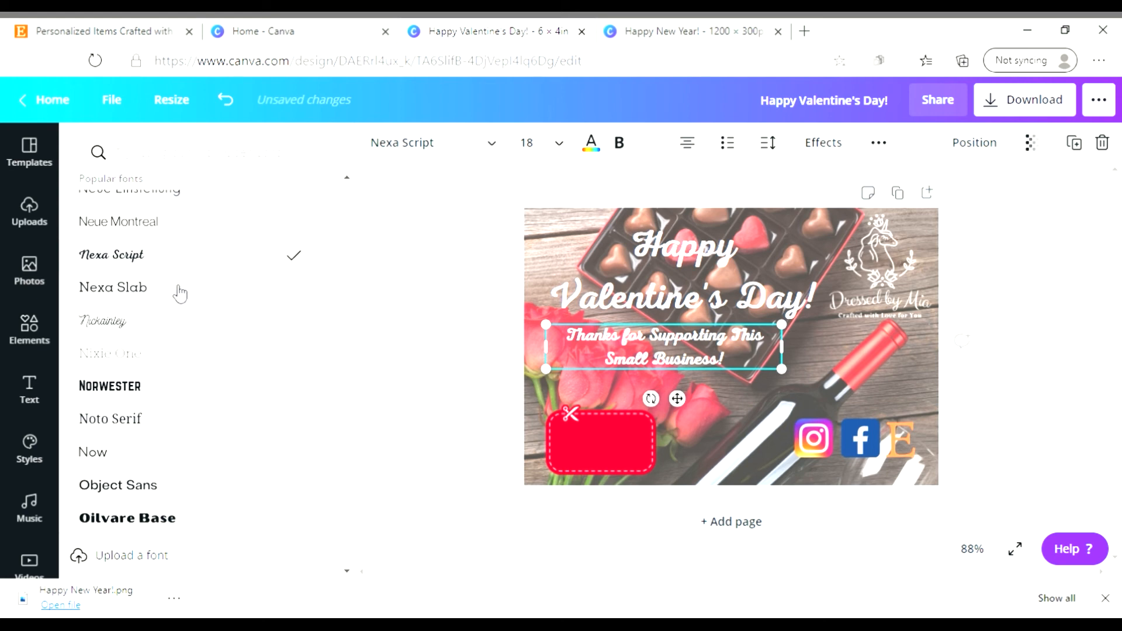
pyautogui.click(167, 329)
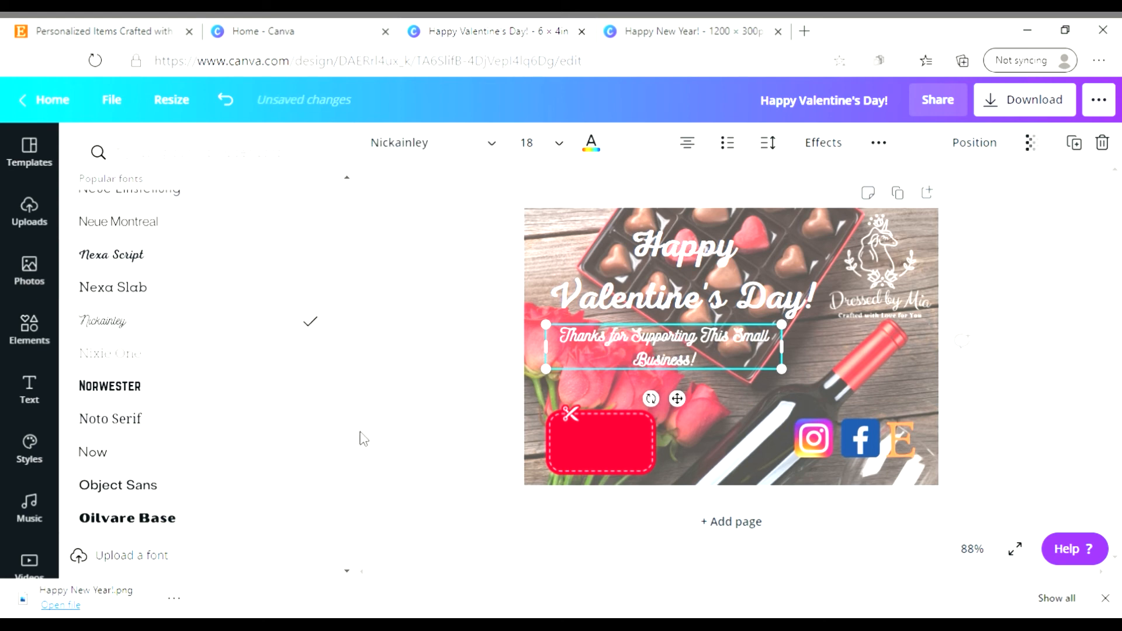
pyautogui.scroll(-6, 347, 449)
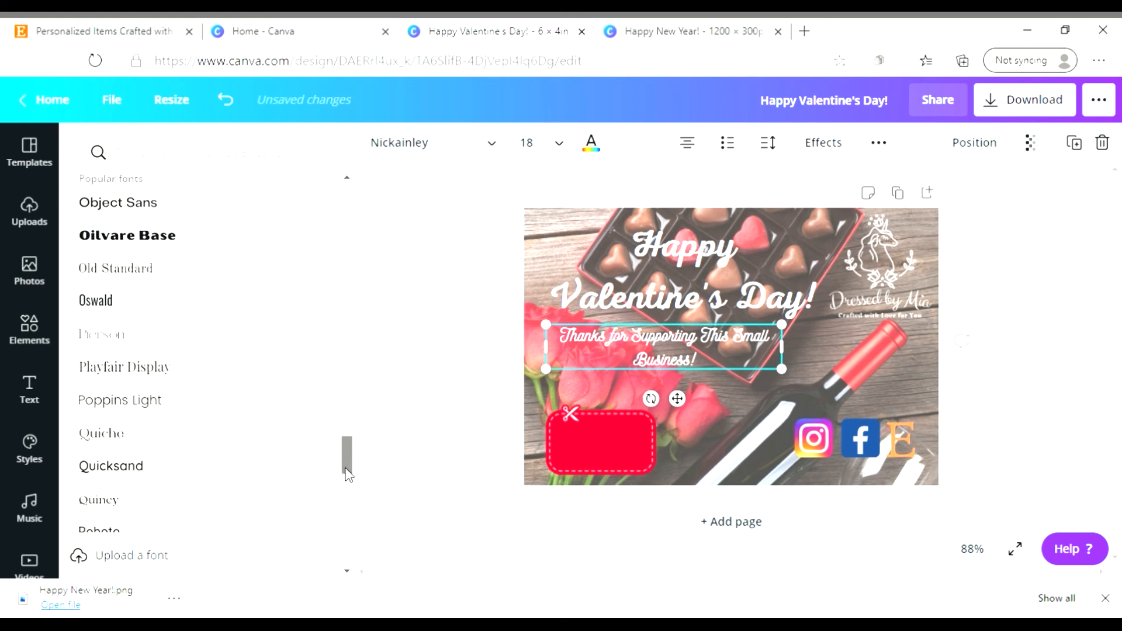
pyautogui.moveTo(347, 473); pyautogui.dragTo(346, 475)
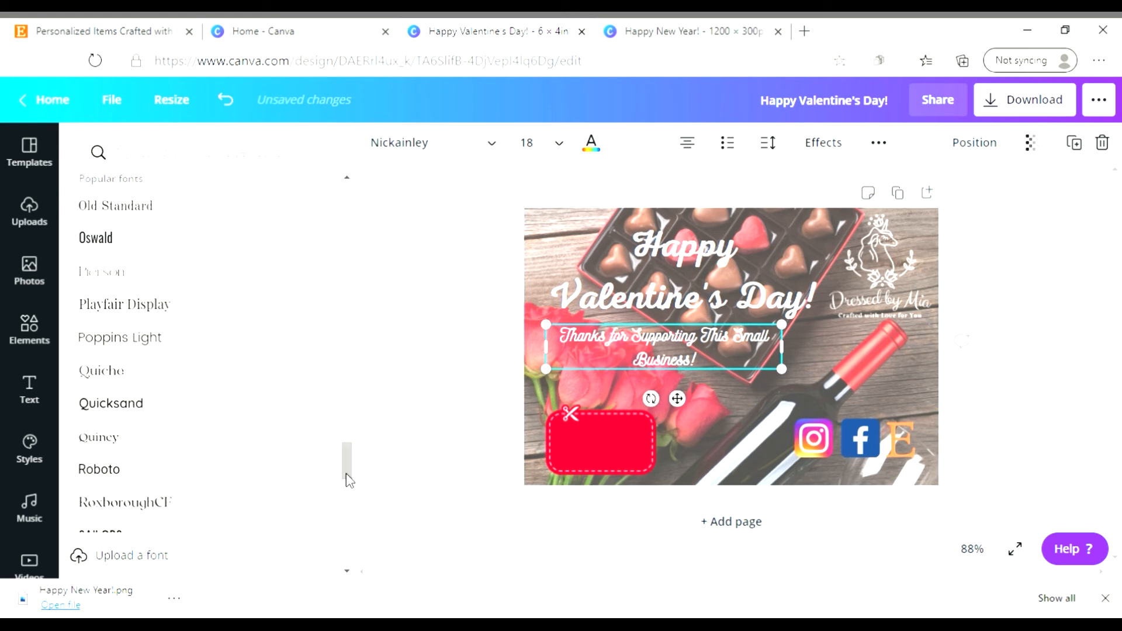
pyautogui.click(161, 412)
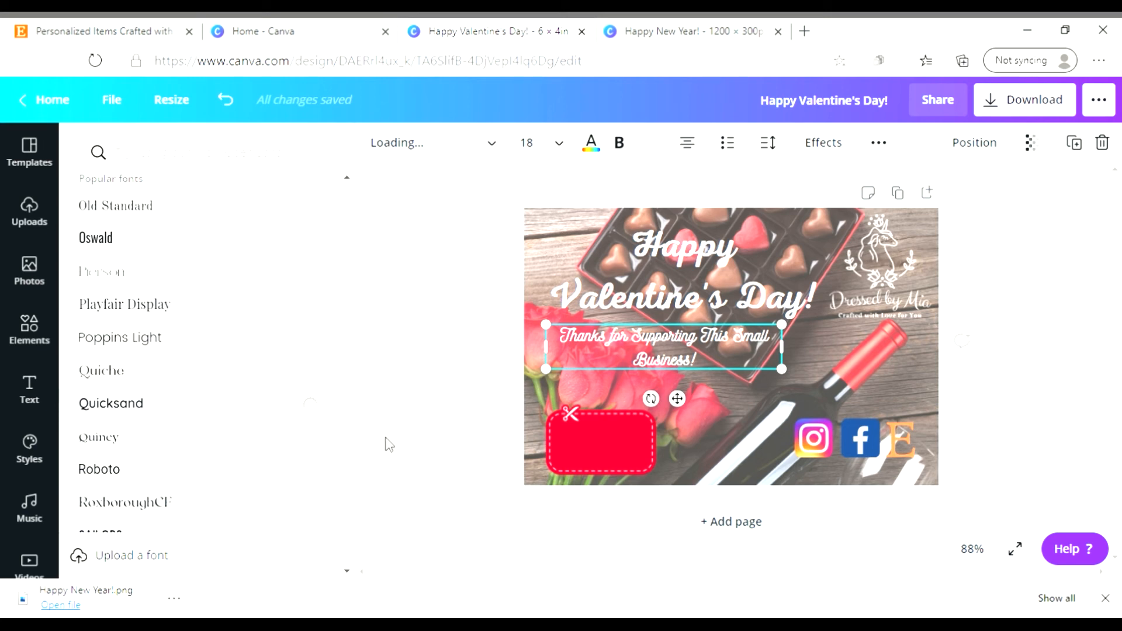
# - Try a brush script and another thin script font on the subheading, settling on Shrikhand
pyautogui.scroll(-5, 347, 462)
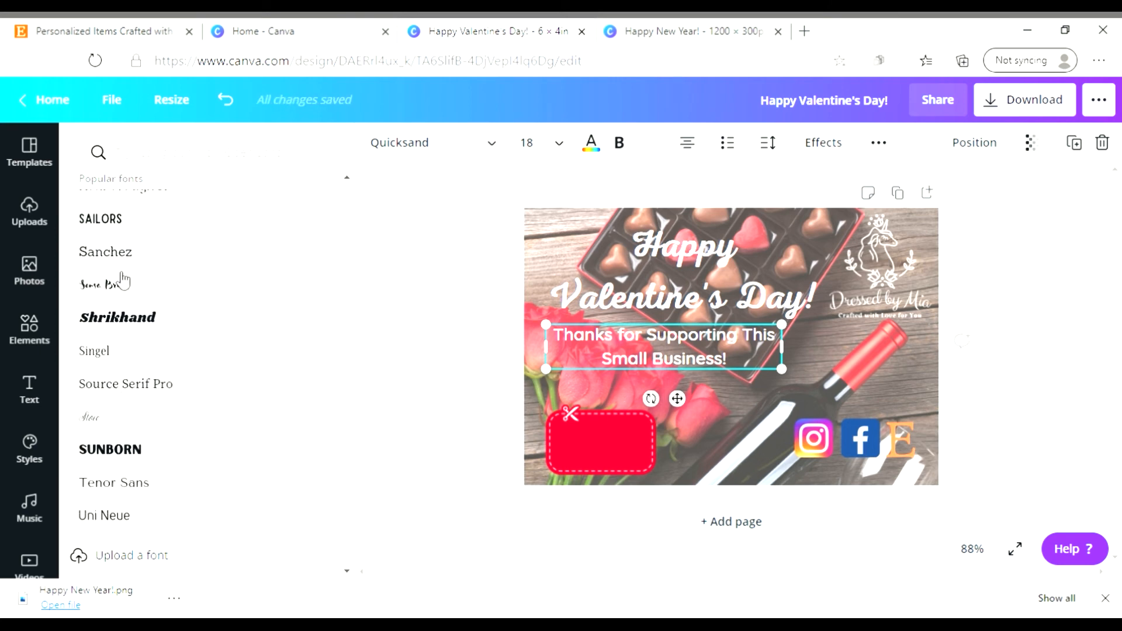
pyautogui.click(122, 287)
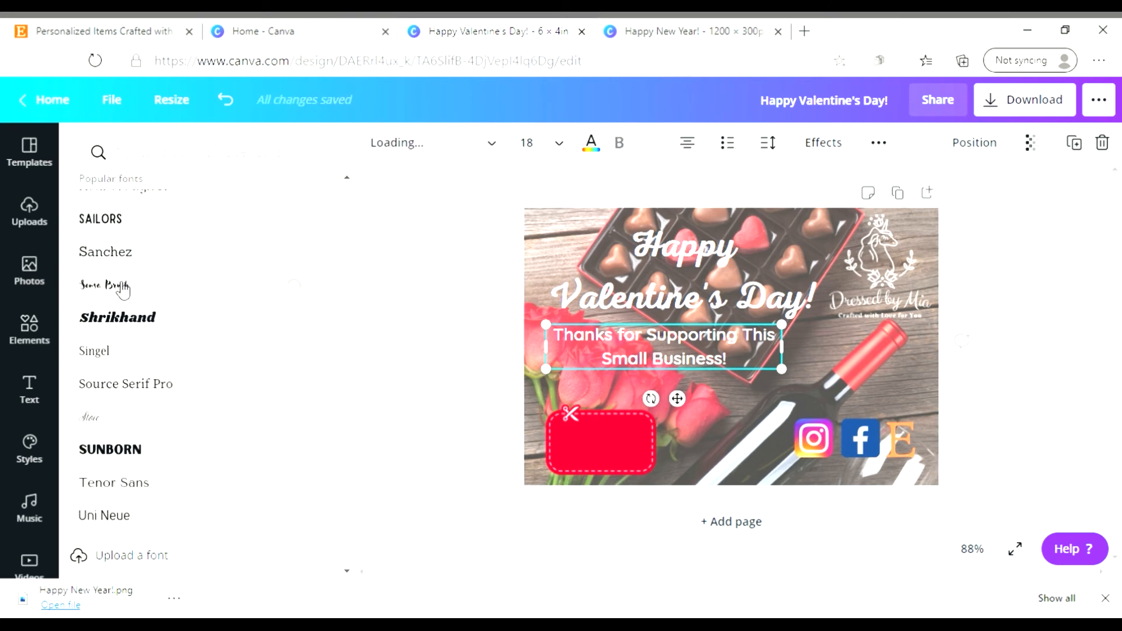
pyautogui.click(133, 331)
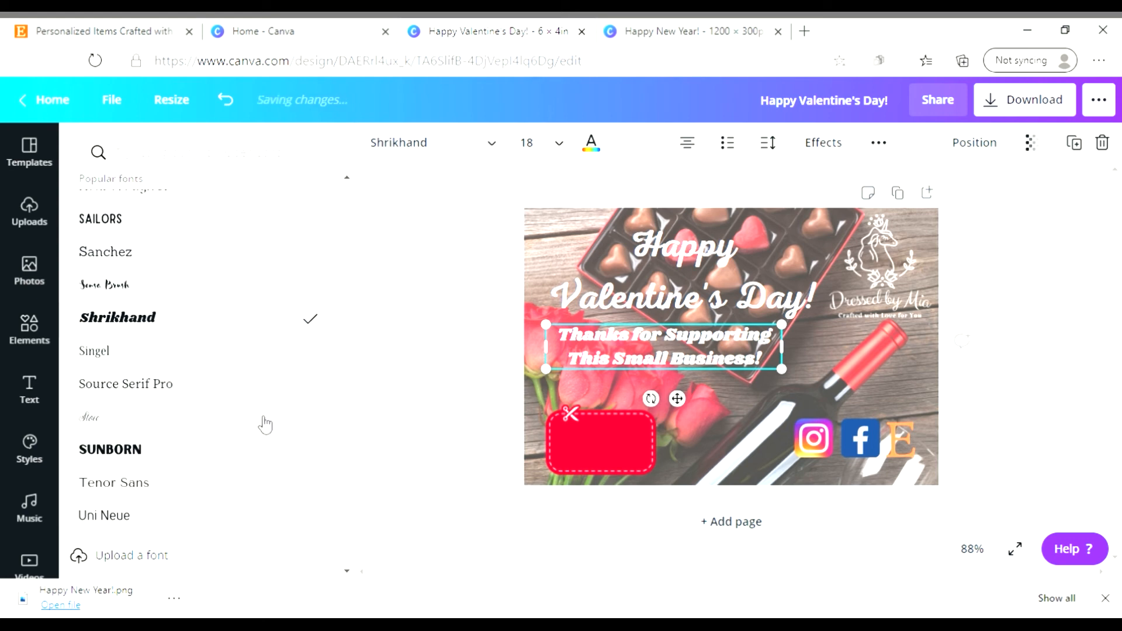
pyautogui.click(154, 429)
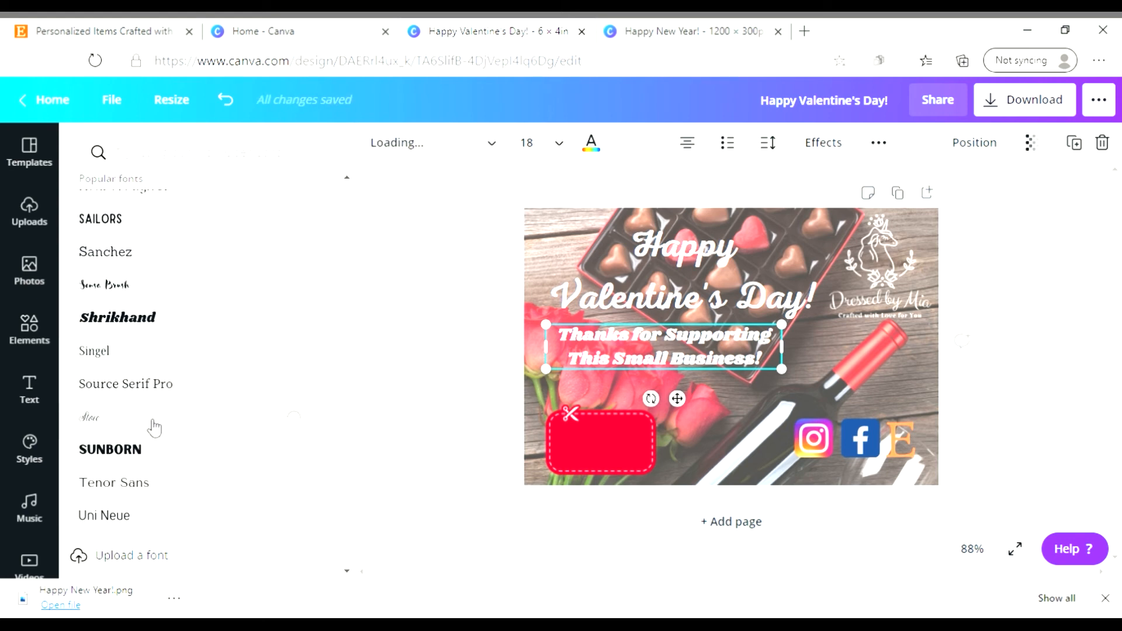
pyautogui.click(157, 321)
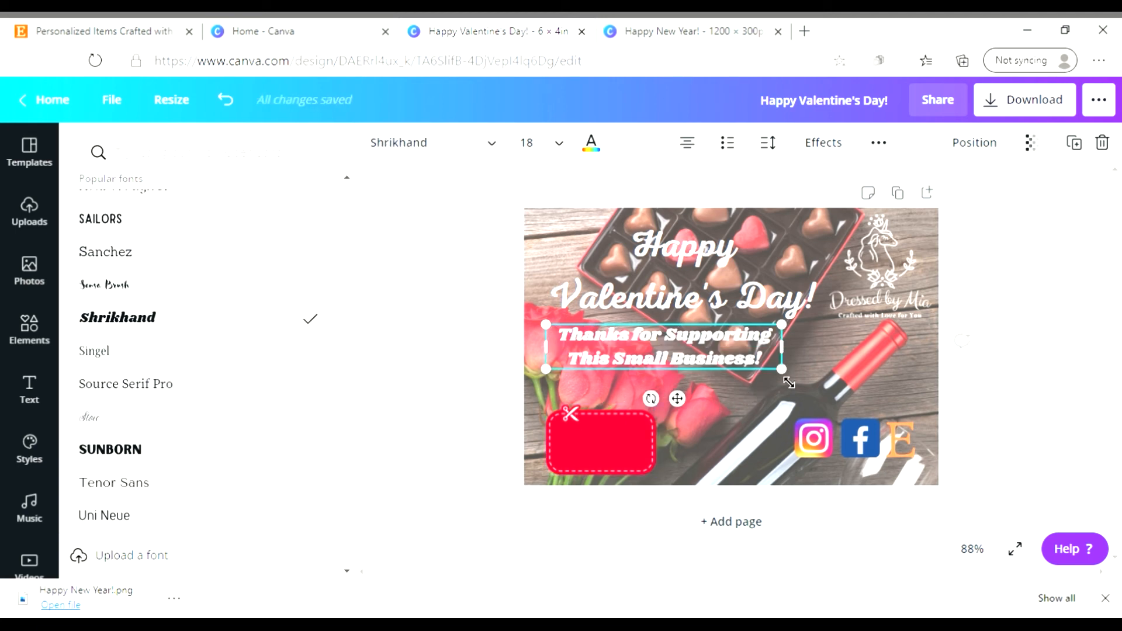
# - Enlarge the subheading to size 21.5 and move it slightly down, aligned with the heading's left edge
pyautogui.moveTo(789, 383); pyautogui.dragTo(834, 403)
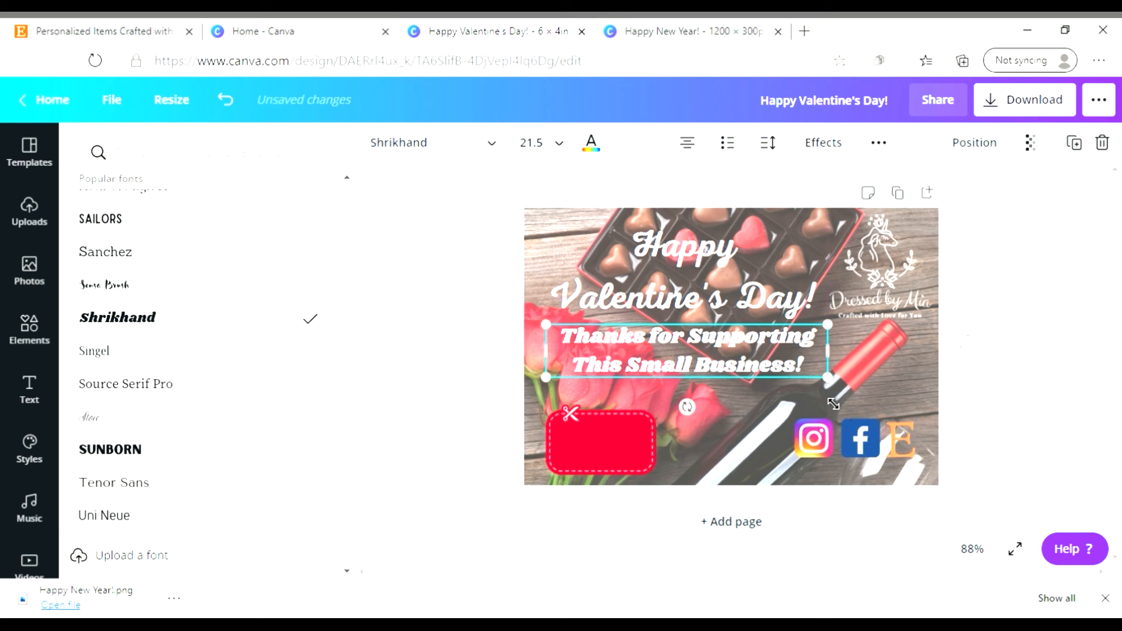
pyautogui.click(729, 386)
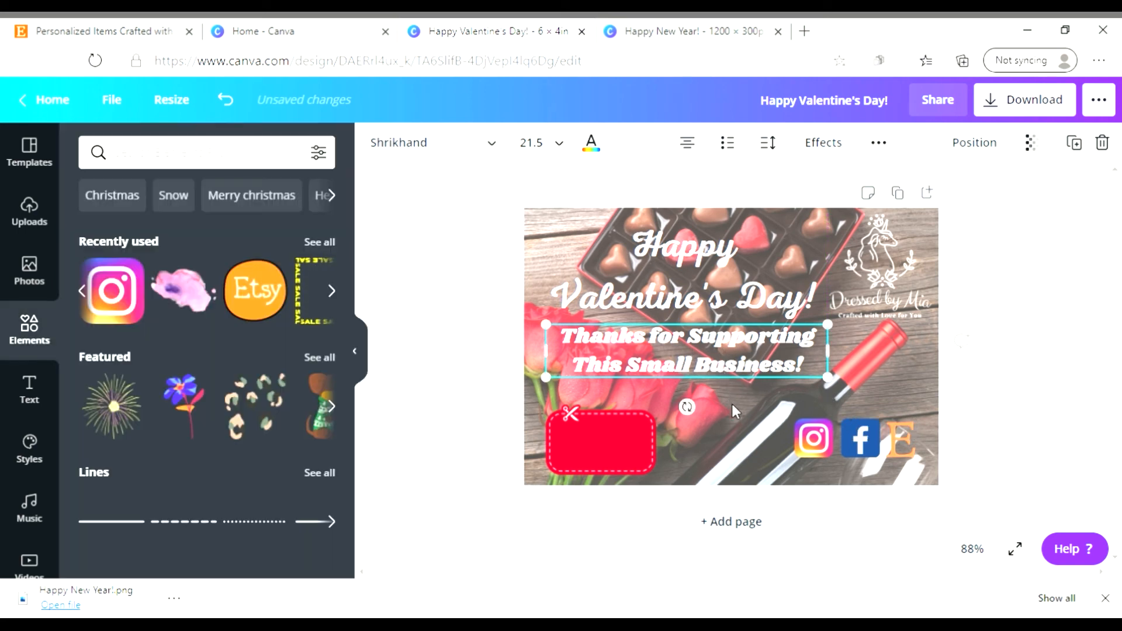
pyautogui.click(731, 402)
pyautogui.click(692, 355)
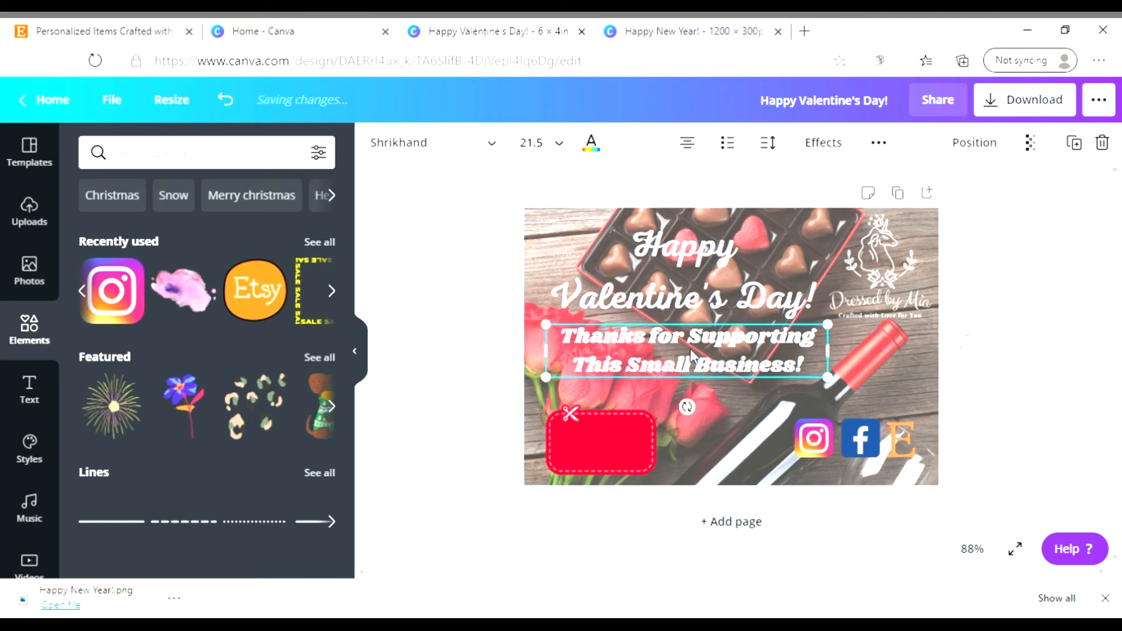
pyautogui.moveTo(692, 354); pyautogui.dragTo(692, 367)
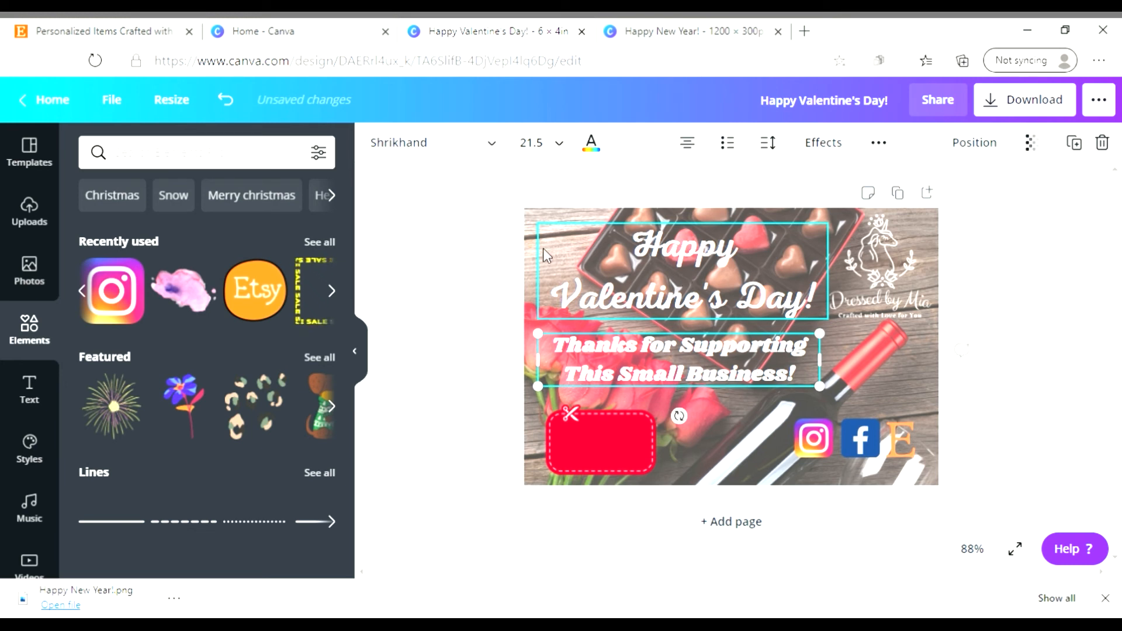
pyautogui.click(490, 256)
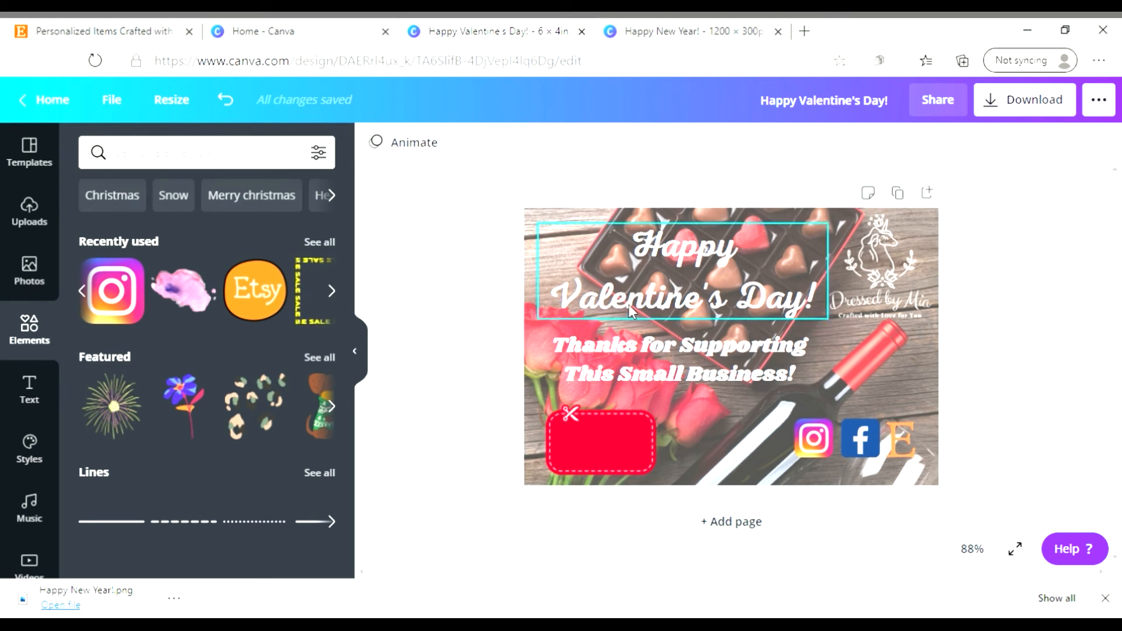
# - Try Abril Fatface on the subheading, set it back to Trocchi, and collapse the side panel to enlarge the workspace
pyautogui.click(669, 343)
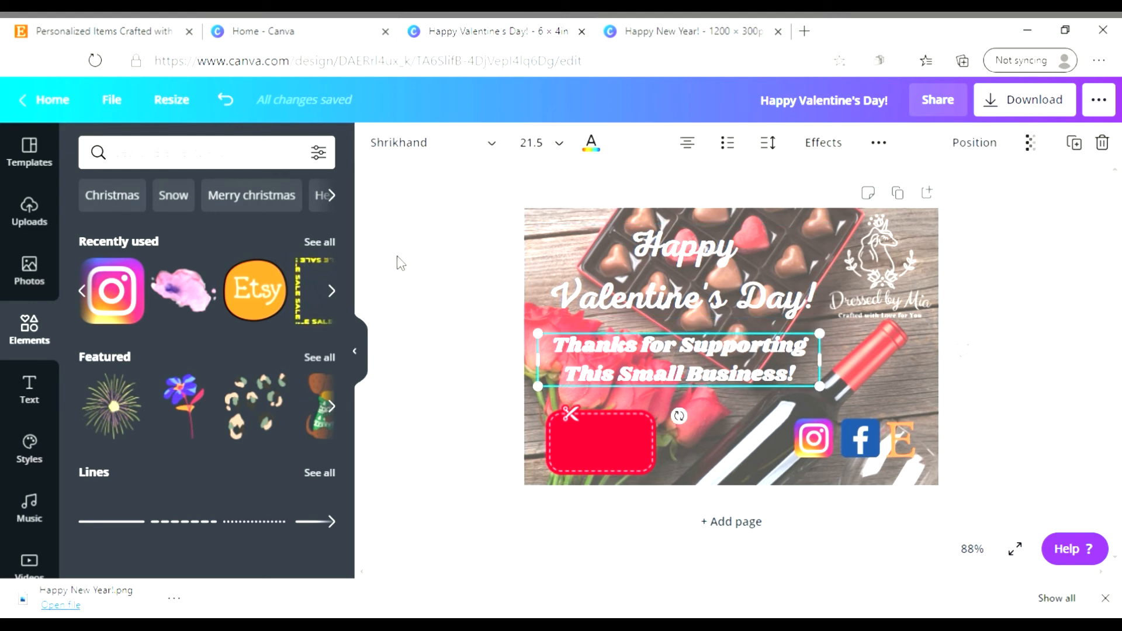
pyautogui.click(439, 151)
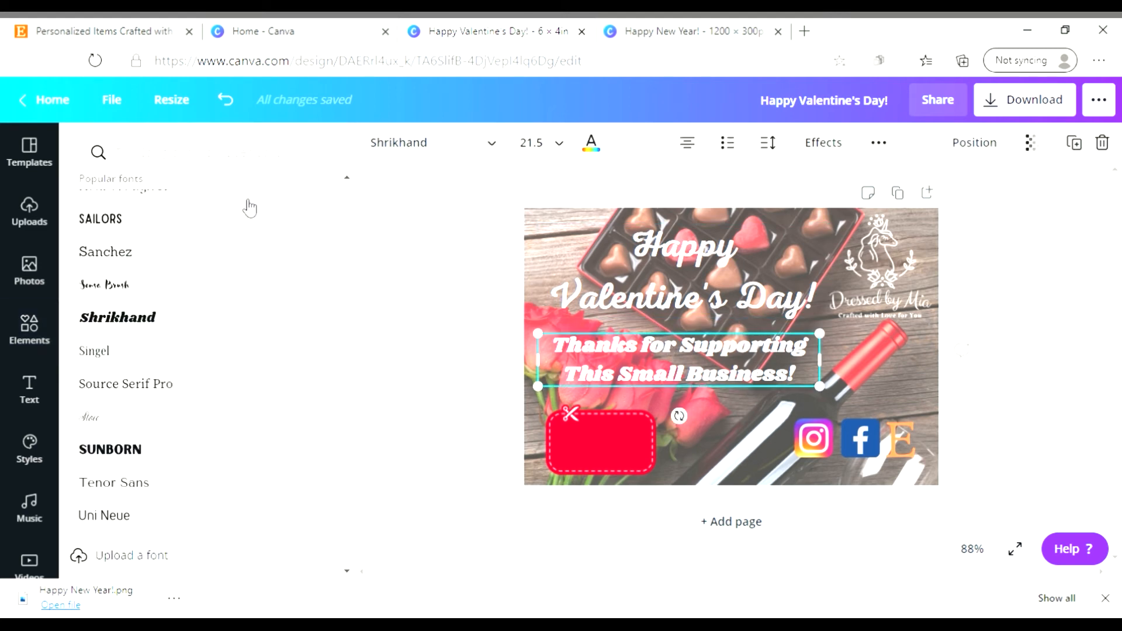
pyautogui.moveTo(349, 466); pyautogui.dragTo(382, 180)
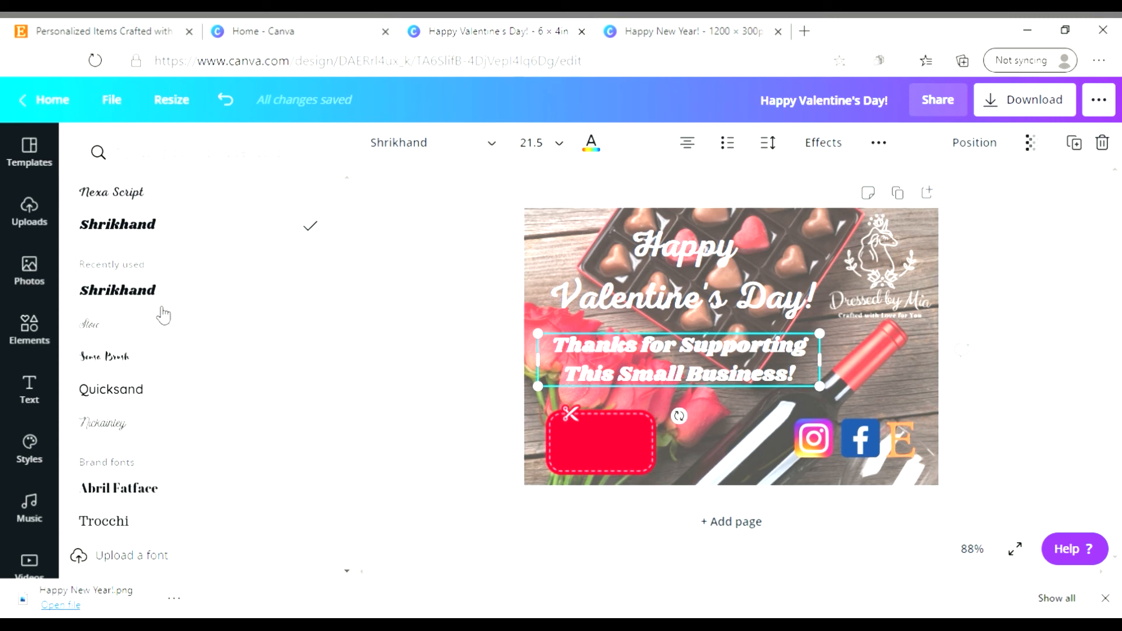
pyautogui.click(128, 494)
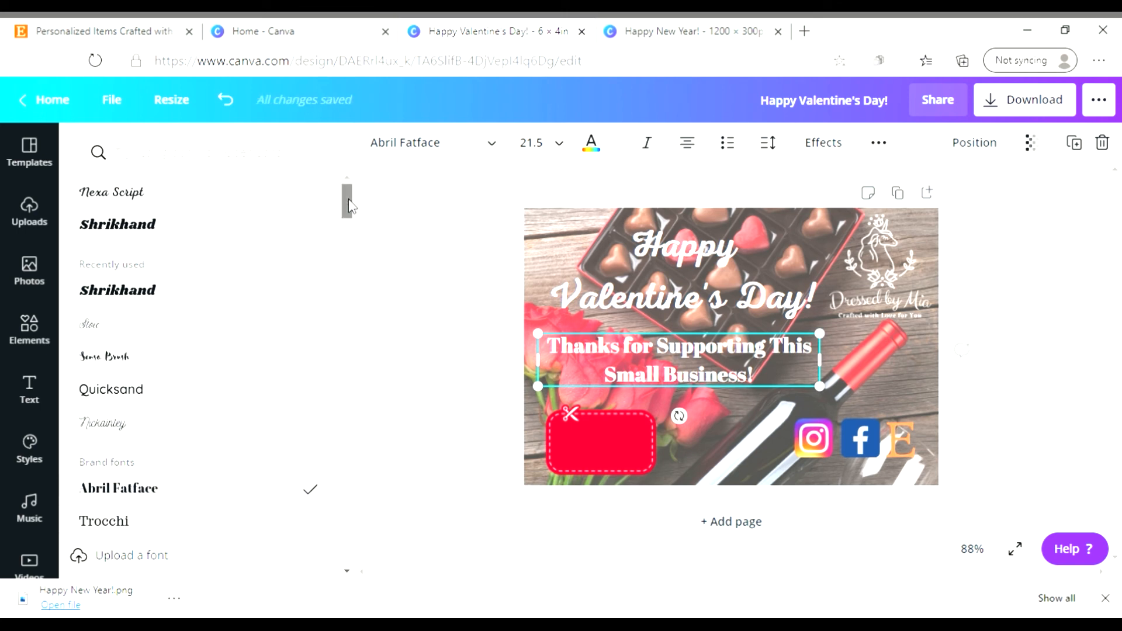
pyautogui.moveTo(349, 204); pyautogui.dragTo(349, 220)
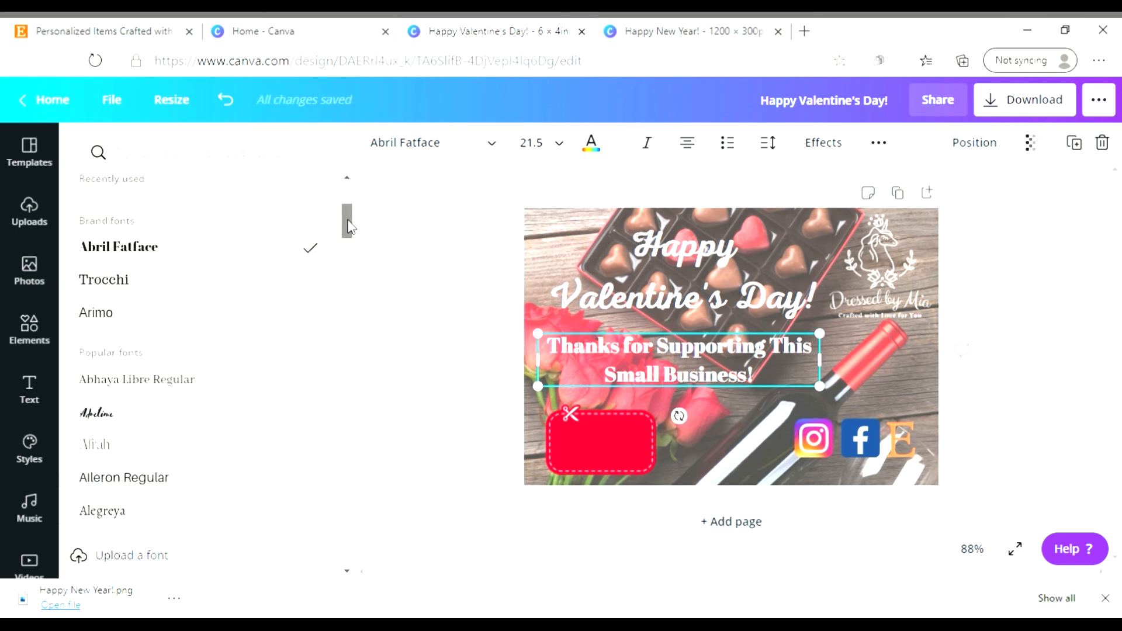
pyautogui.click(142, 287)
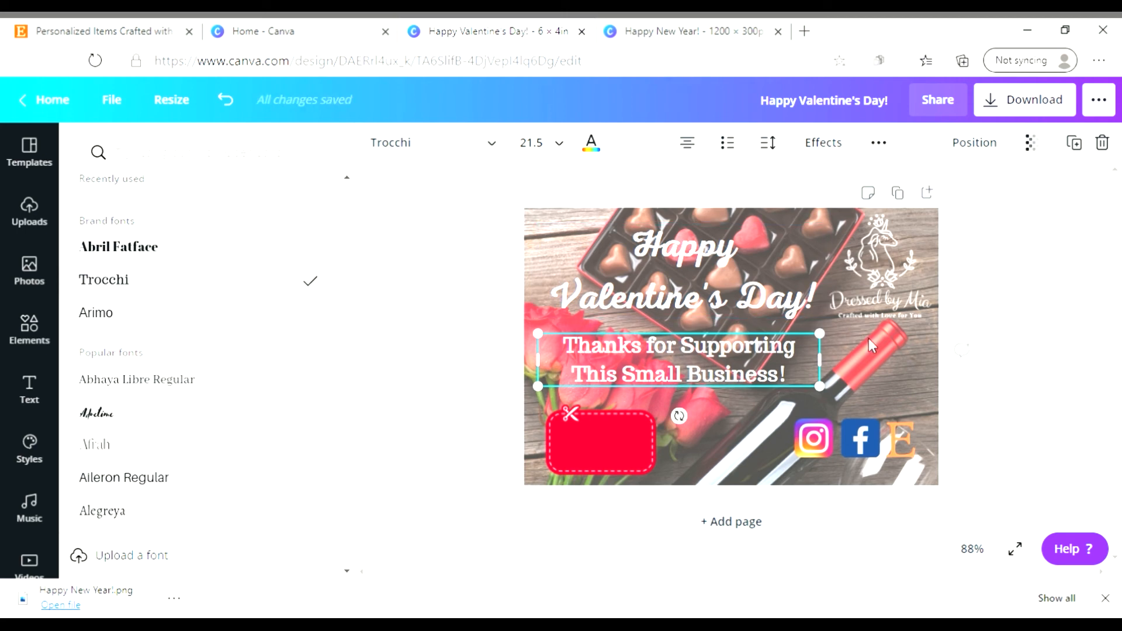
pyautogui.press('Escape')
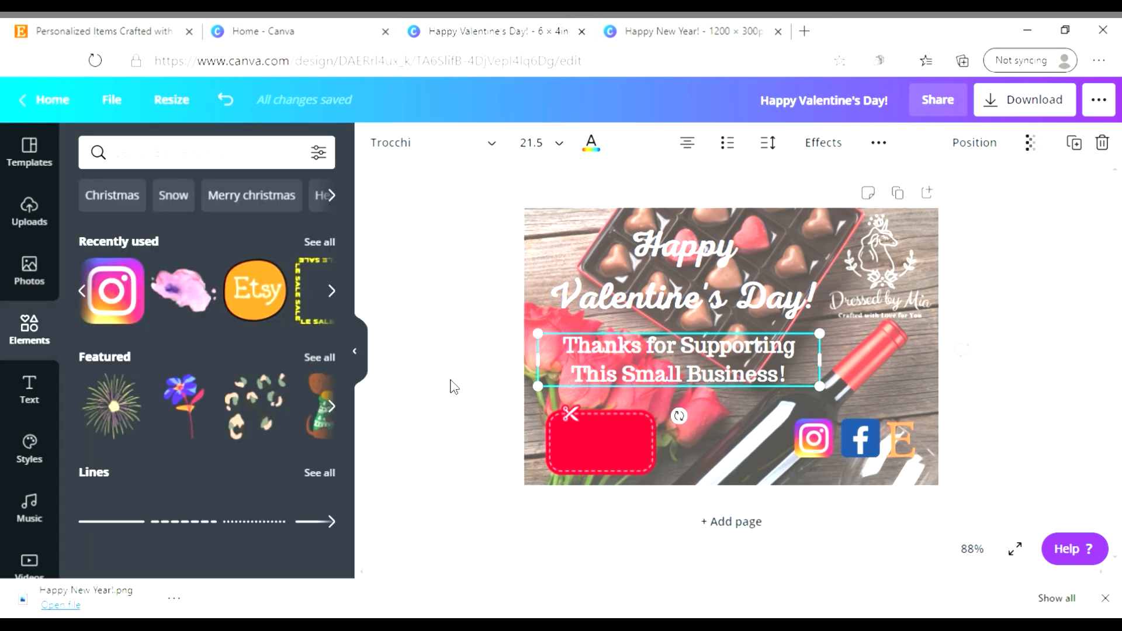
pyautogui.click(363, 367)
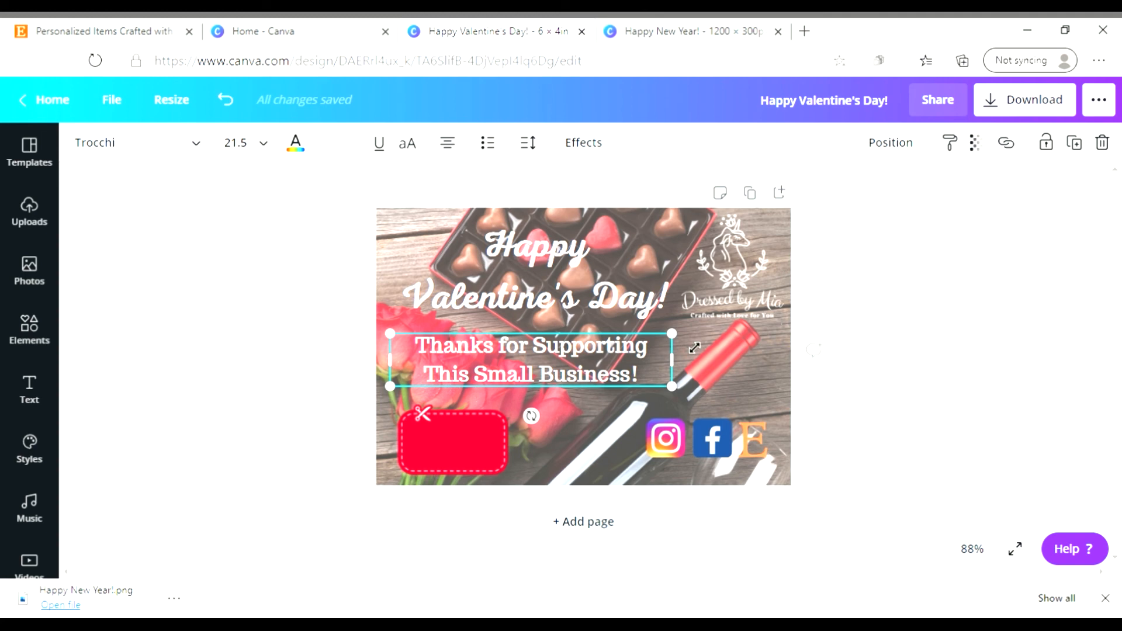
pyautogui.click(722, 356)
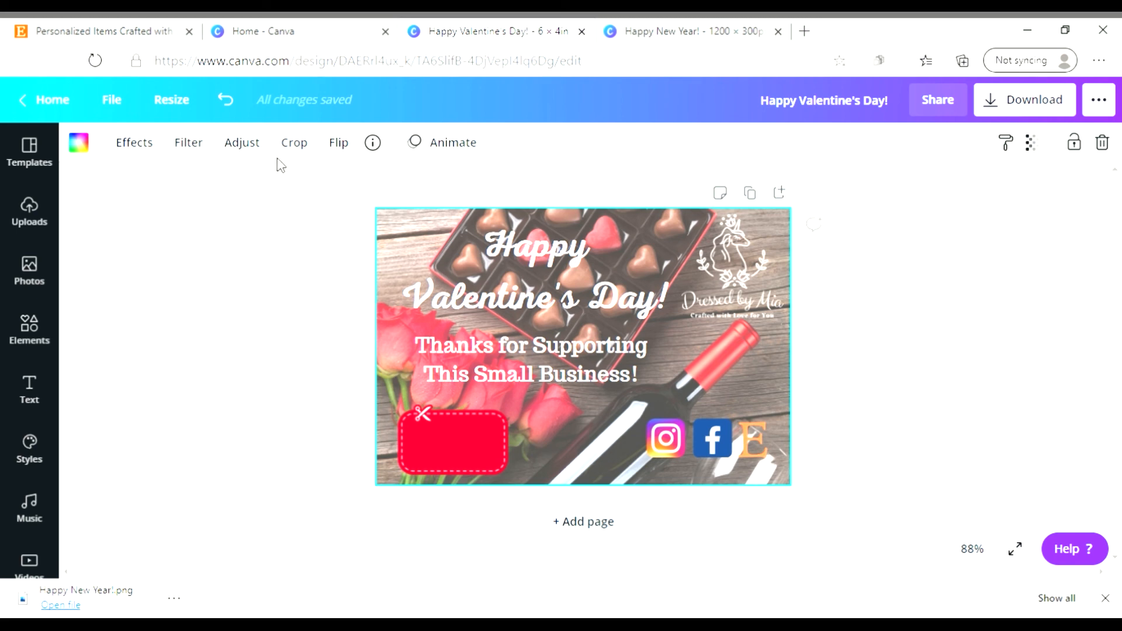
# - Leave the card, browse all saved designs and open the existing Washing Instructions card
pyautogui.click(44, 98)
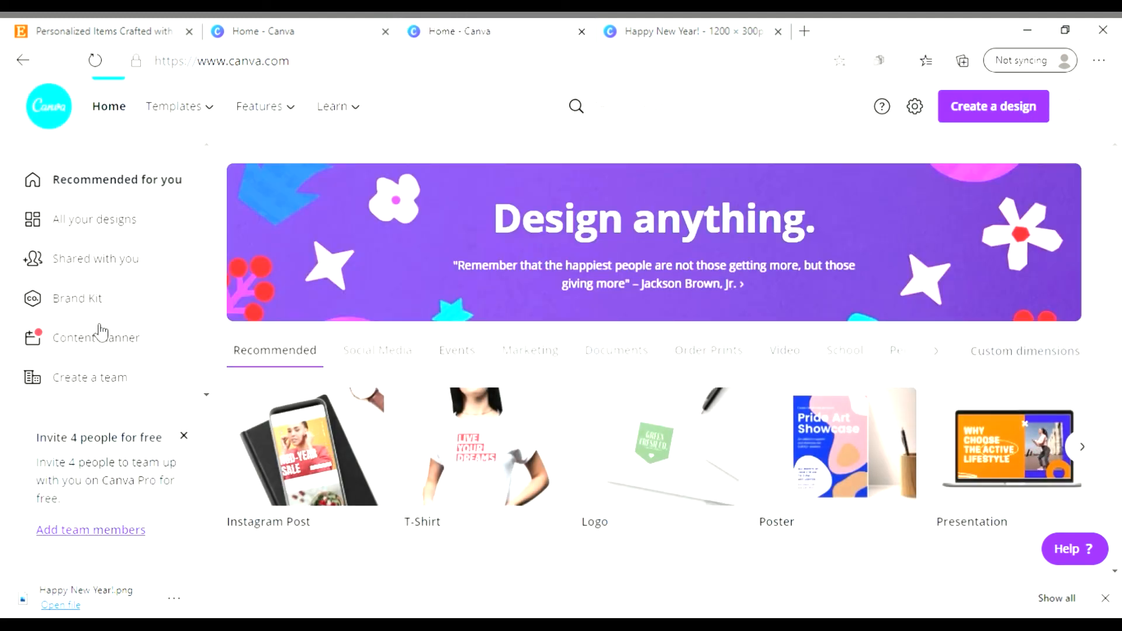
pyautogui.click(132, 233)
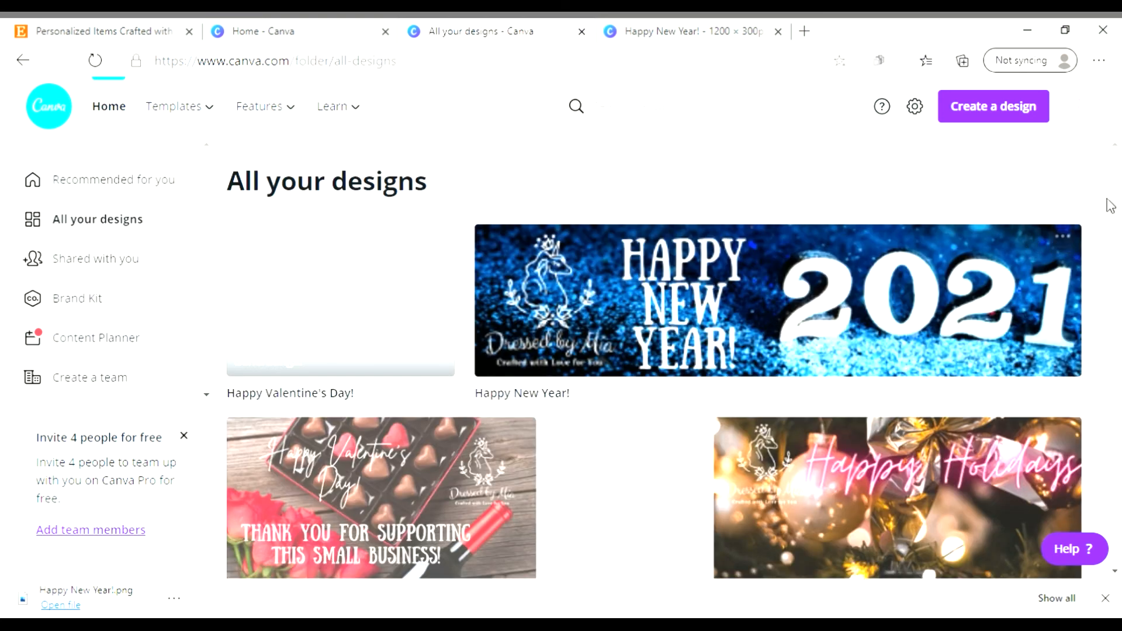
pyautogui.scroll(-3, 1118, 211)
pyautogui.moveTo(1121, 215); pyautogui.dragTo(1121, 243)
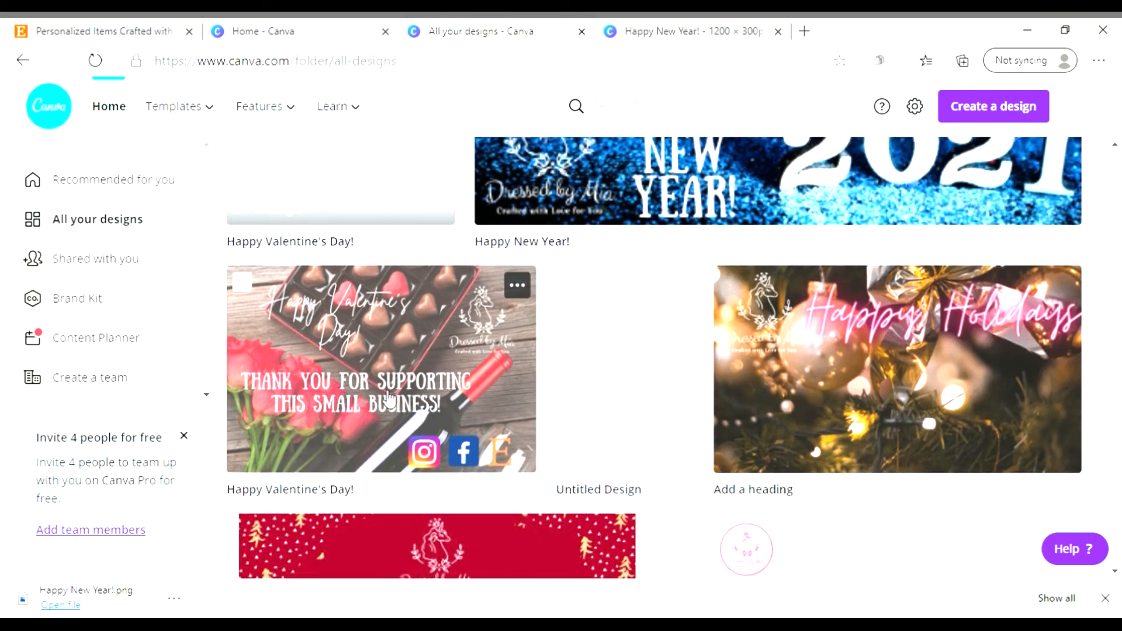
pyautogui.moveTo(1121, 219); pyautogui.dragTo(1118, 286)
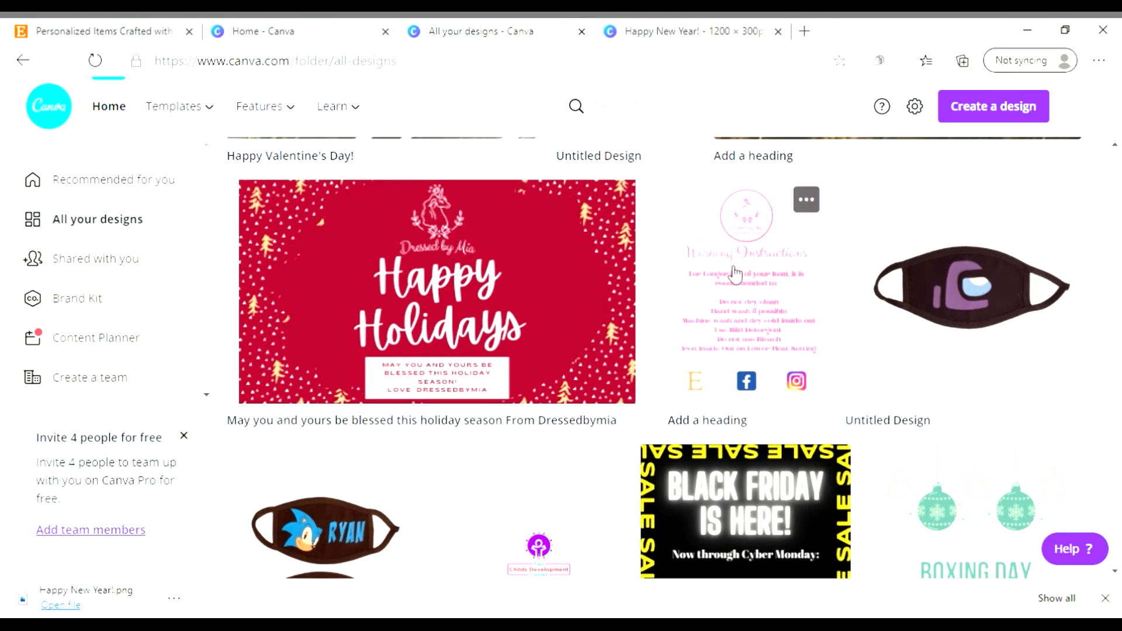
pyautogui.click(735, 273)
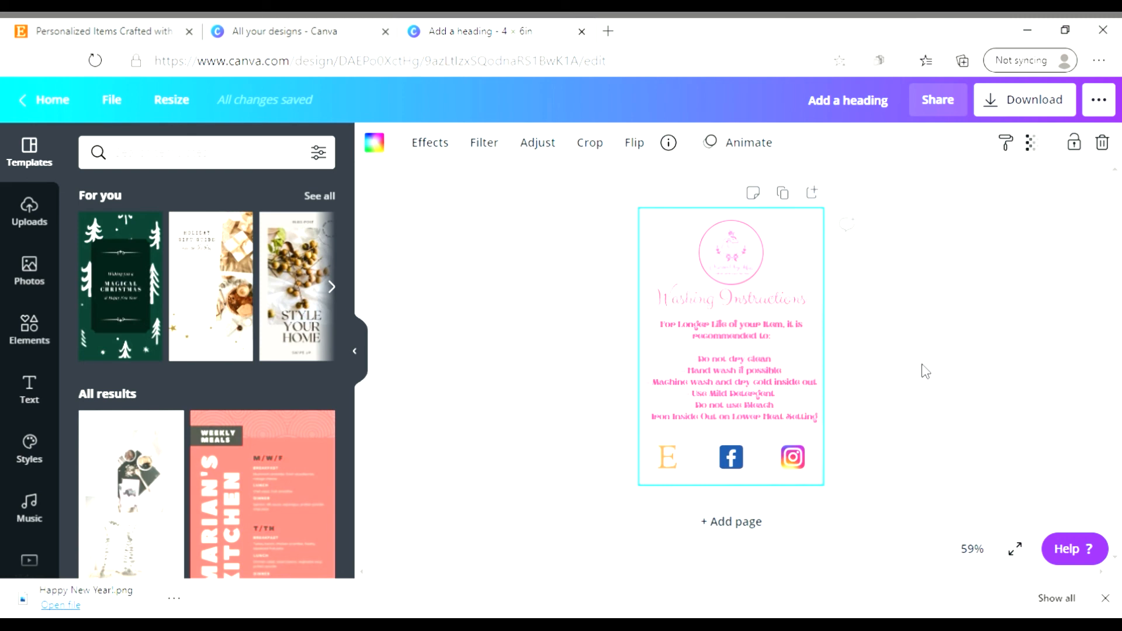
# - Examine the Washing Instructions card at 100% zoom, from its logo down to the social icons
pyautogui.click(972, 550)
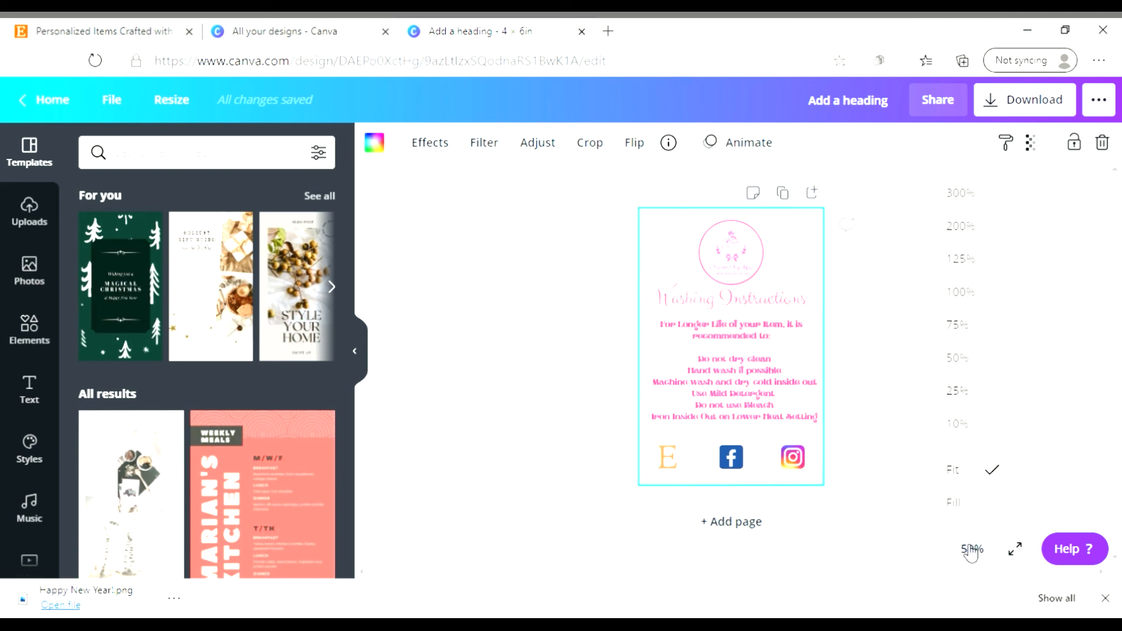
pyautogui.click(971, 293)
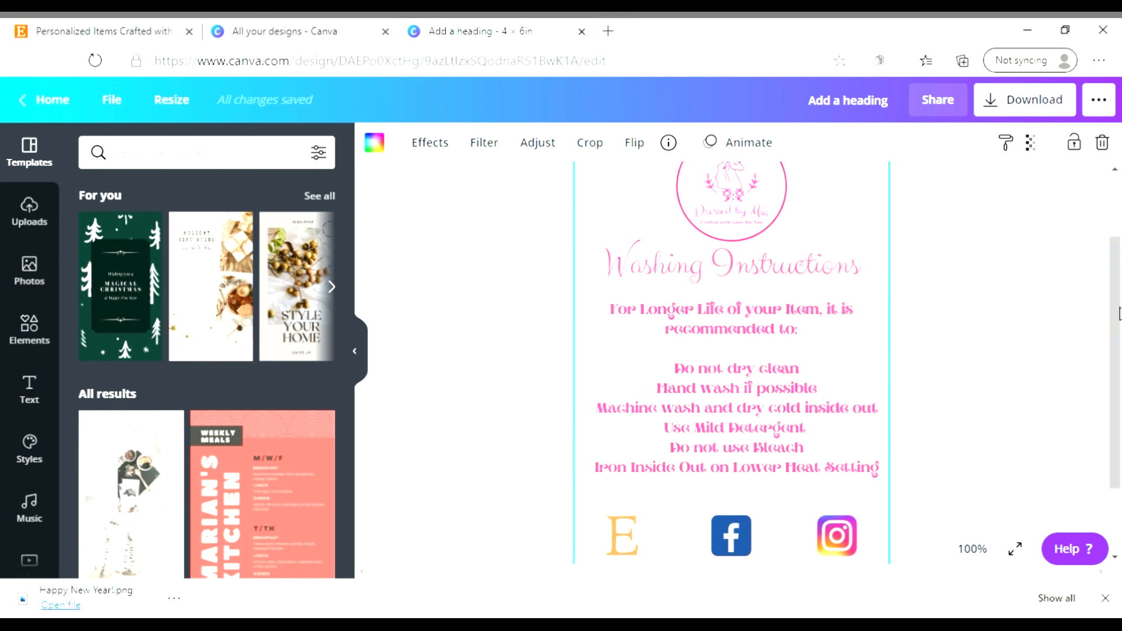
pyautogui.moveTo(1116, 307); pyautogui.dragTo(1121, 385)
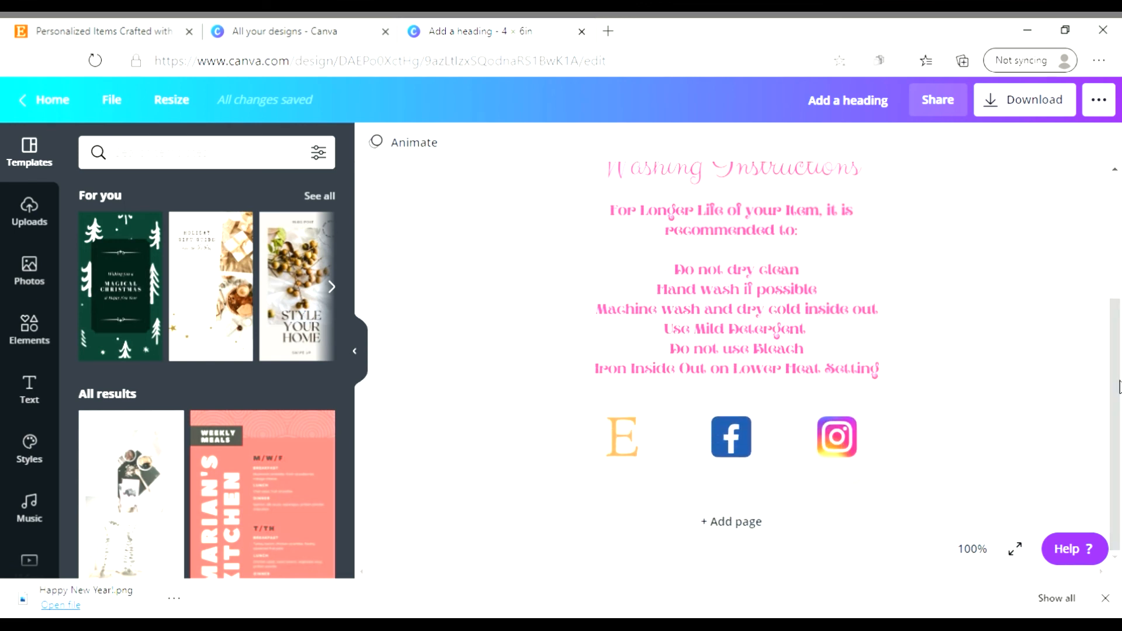
# - Leave the Washing Instructions card, browse all saved designs and open Copy of Don't Forget Gift Funny Christmas Card
pyautogui.click(53, 101)
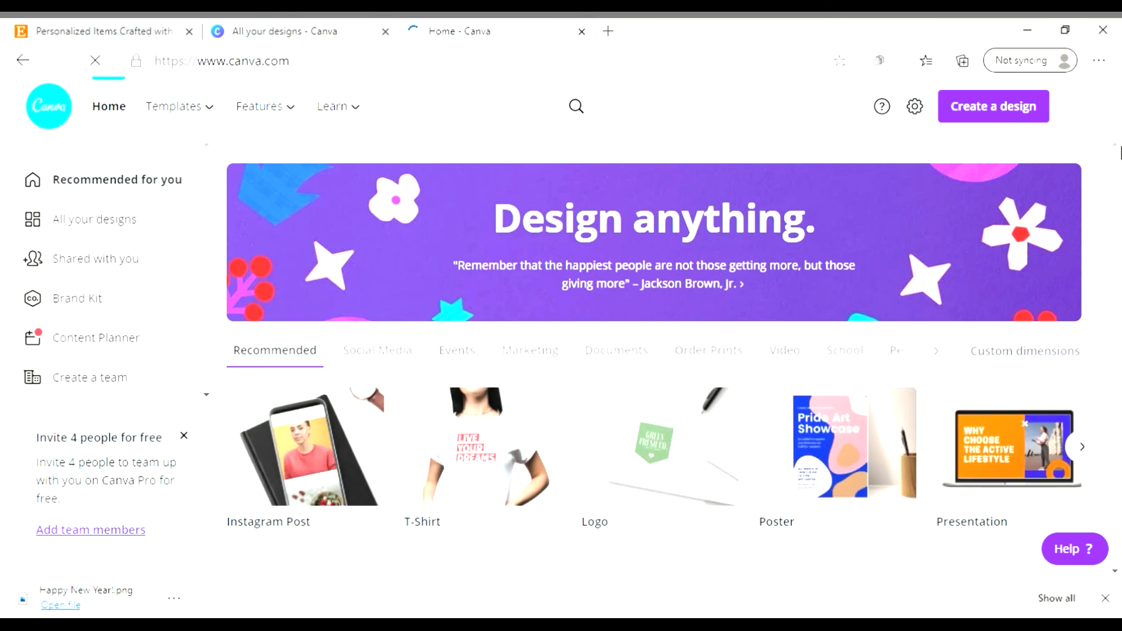
pyautogui.scroll(-5, 1120, 193)
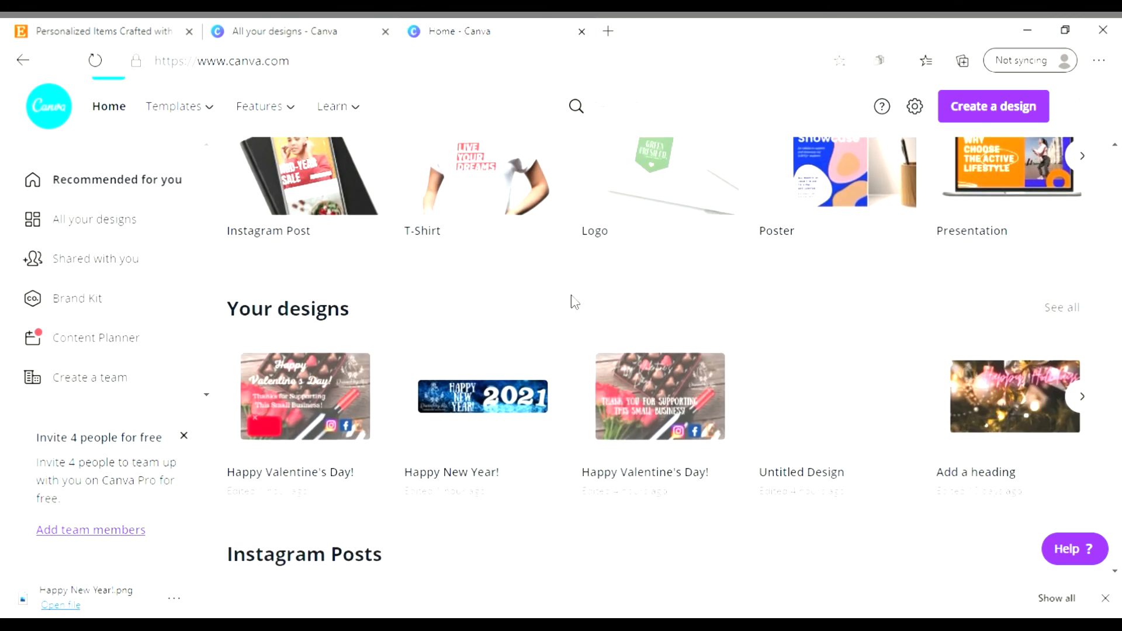
pyautogui.click(111, 222)
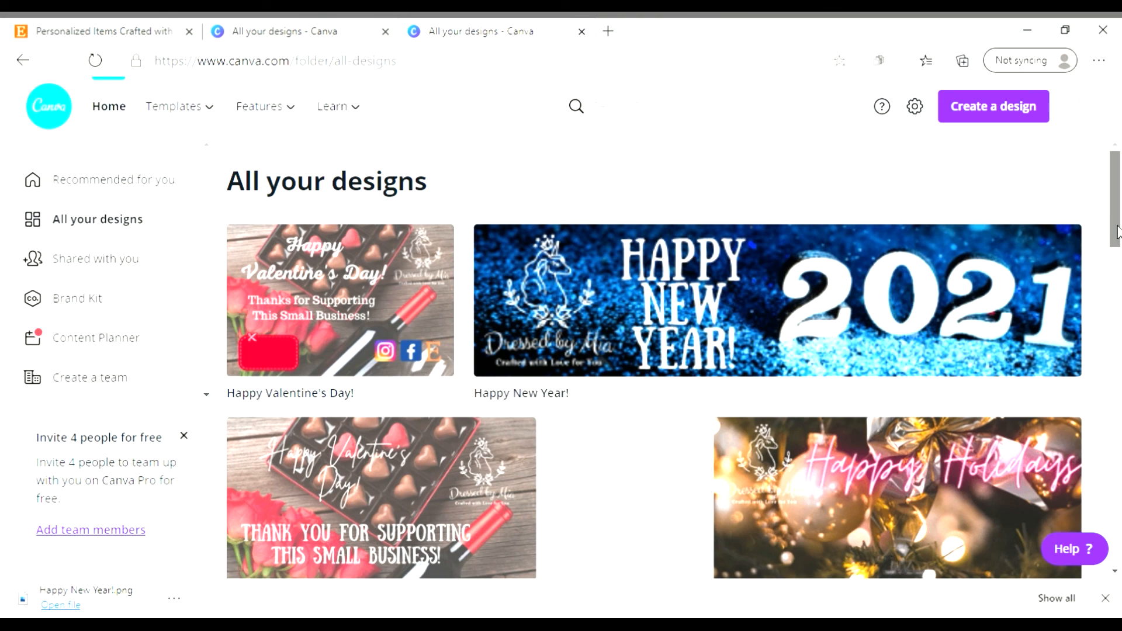
pyautogui.scroll(-4, 1118, 275)
pyautogui.moveTo(1120, 286); pyautogui.dragTo(1119, 452)
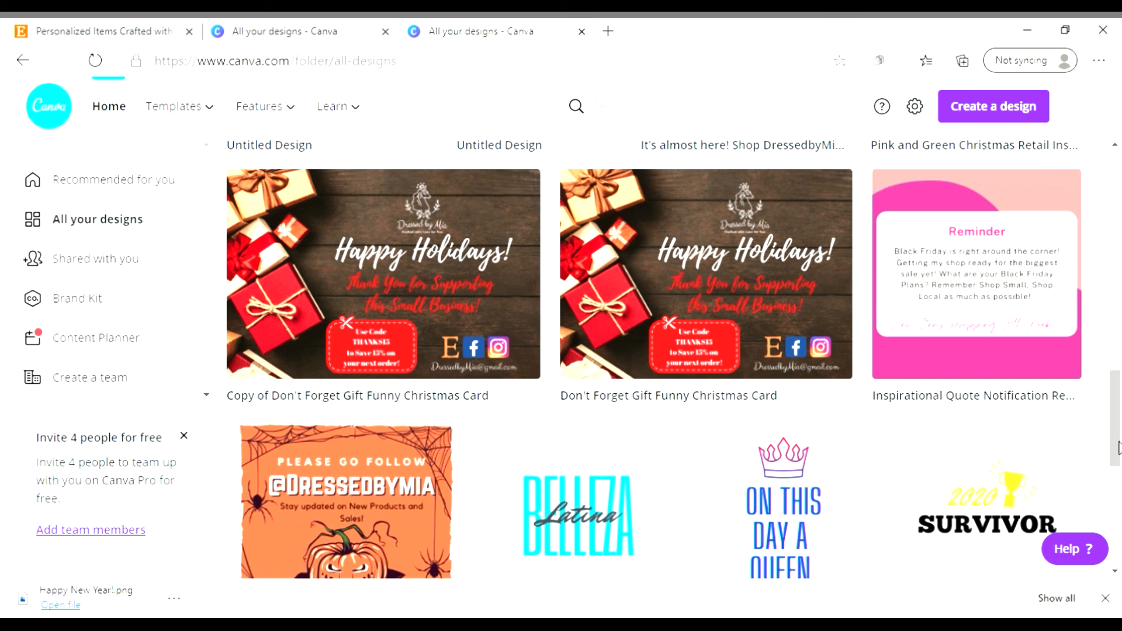
pyautogui.scroll(-5, 1120, 505)
pyautogui.scroll(1, 1120, 504)
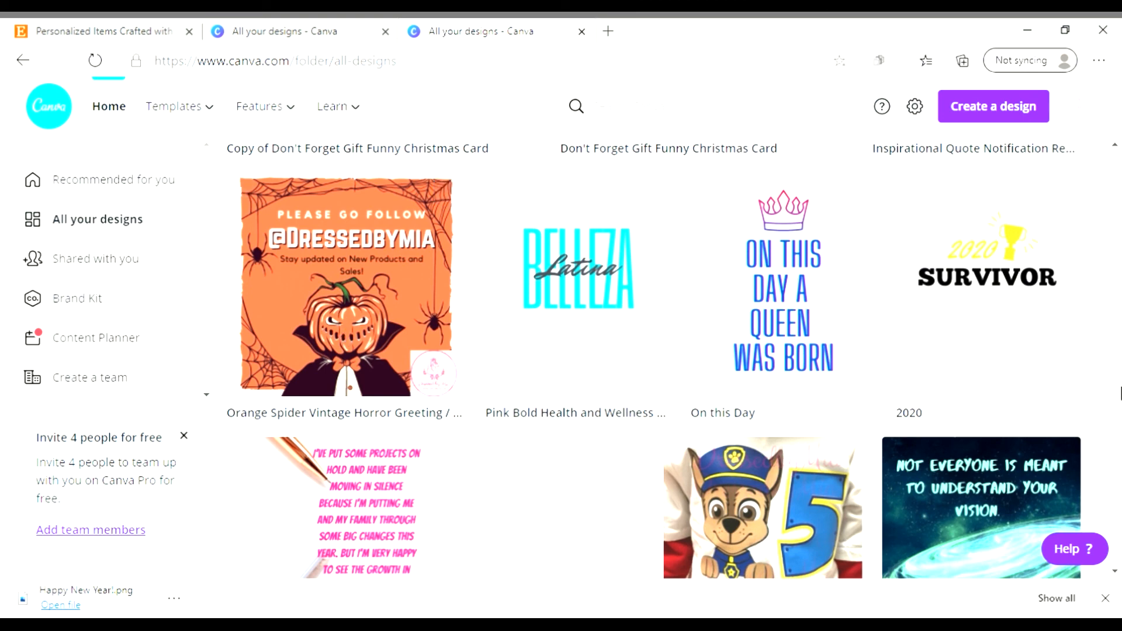
pyautogui.moveTo(1120, 367); pyautogui.dragTo(1121, 309)
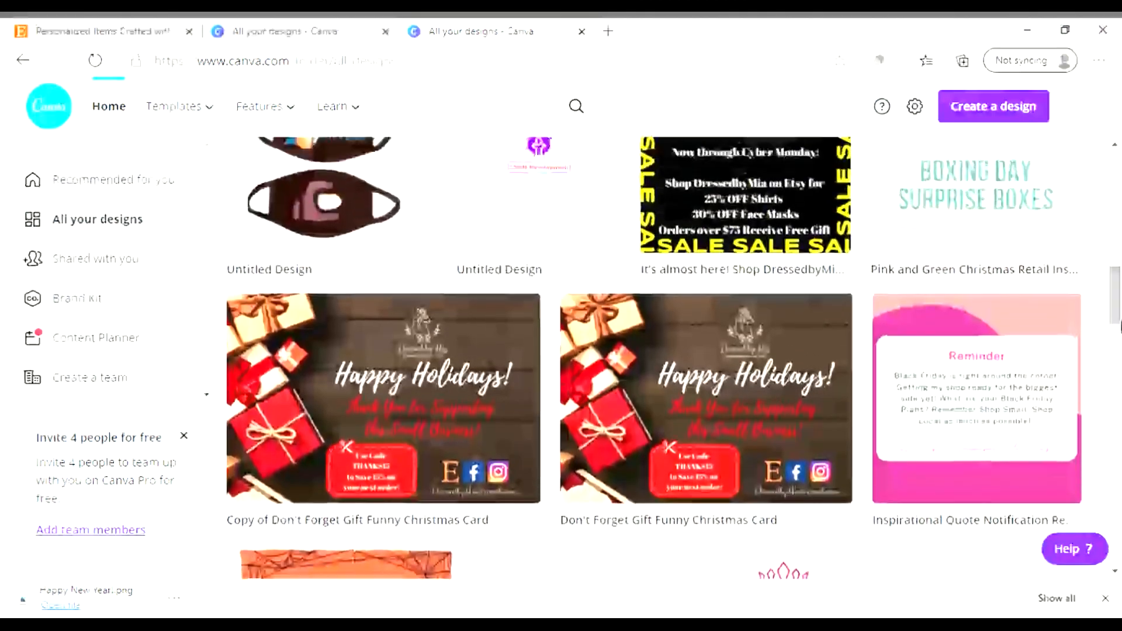
pyautogui.click(391, 396)
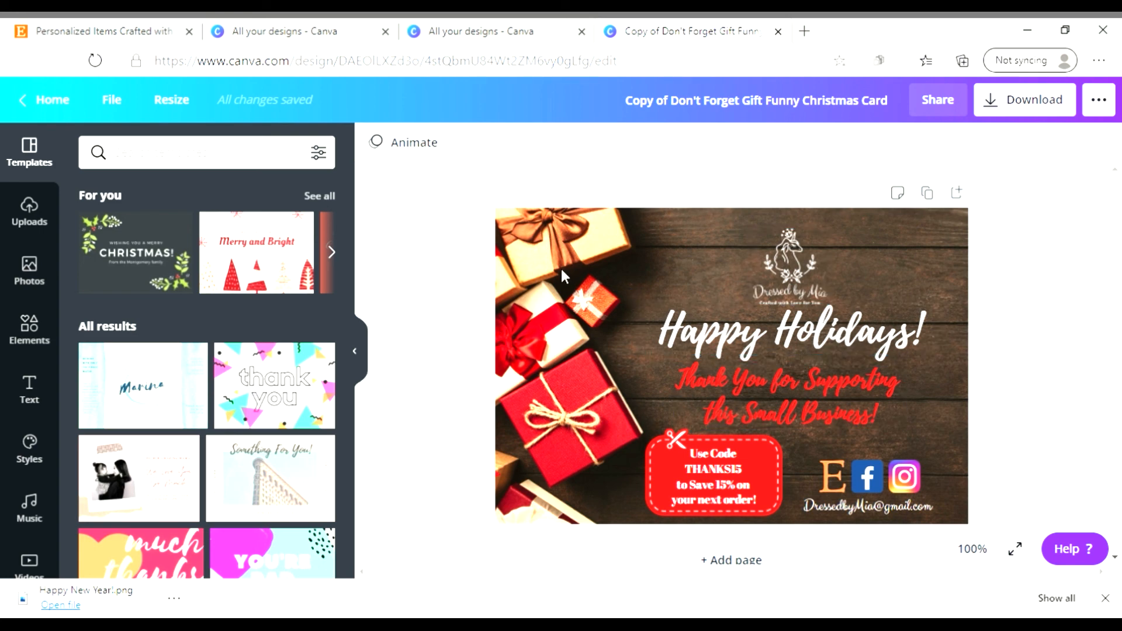
# - Return to the home page and look through the recent designs and the suggested Instagram post, Facebook post and card templates
pyautogui.click(34, 103)
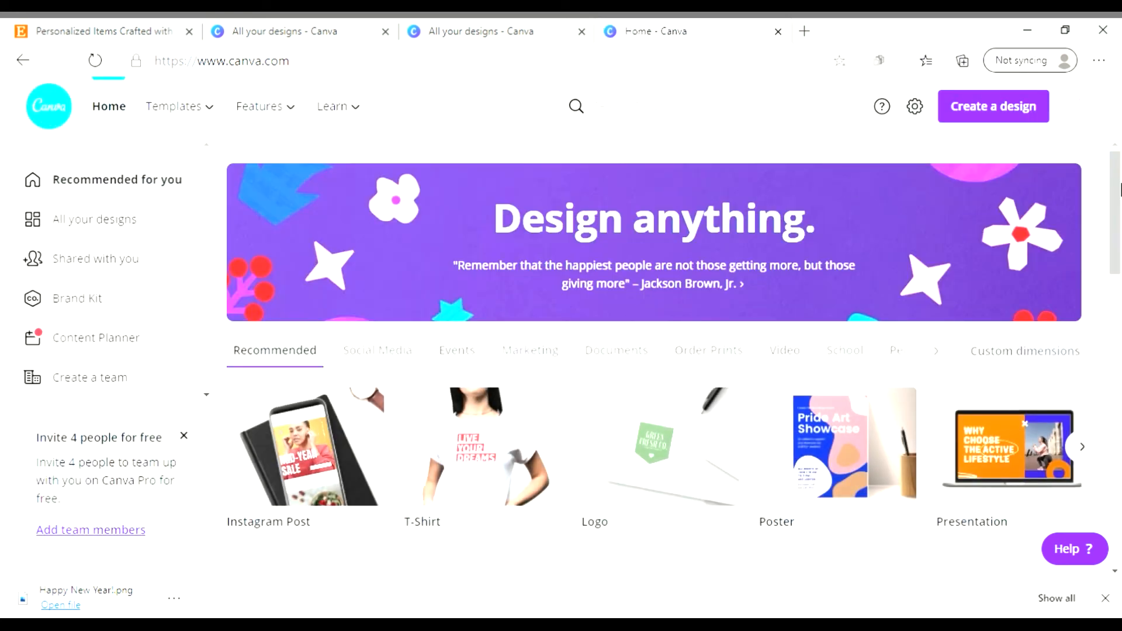
pyautogui.scroll(-3, 1120, 246)
pyautogui.scroll(-3, 1111, 280)
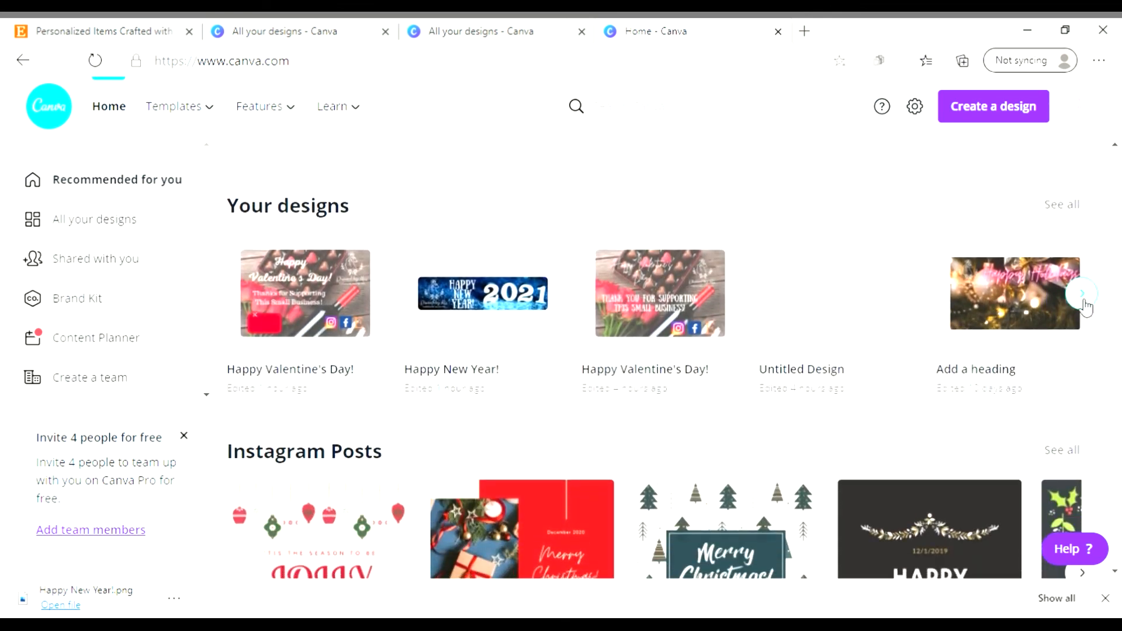
pyautogui.click(1085, 304)
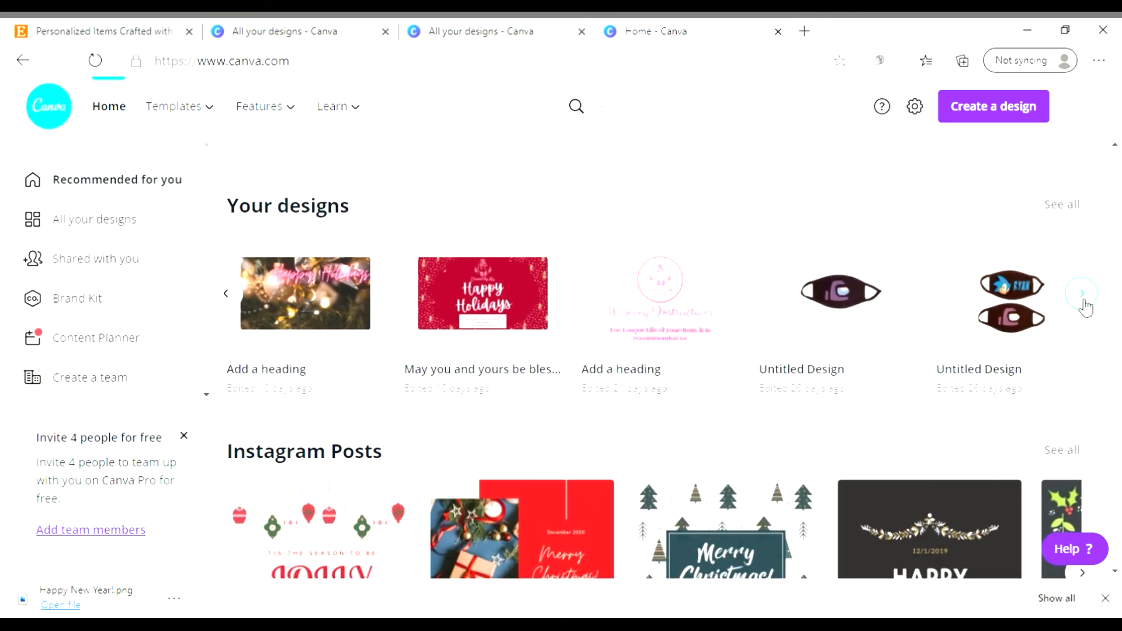
pyautogui.click(1084, 295)
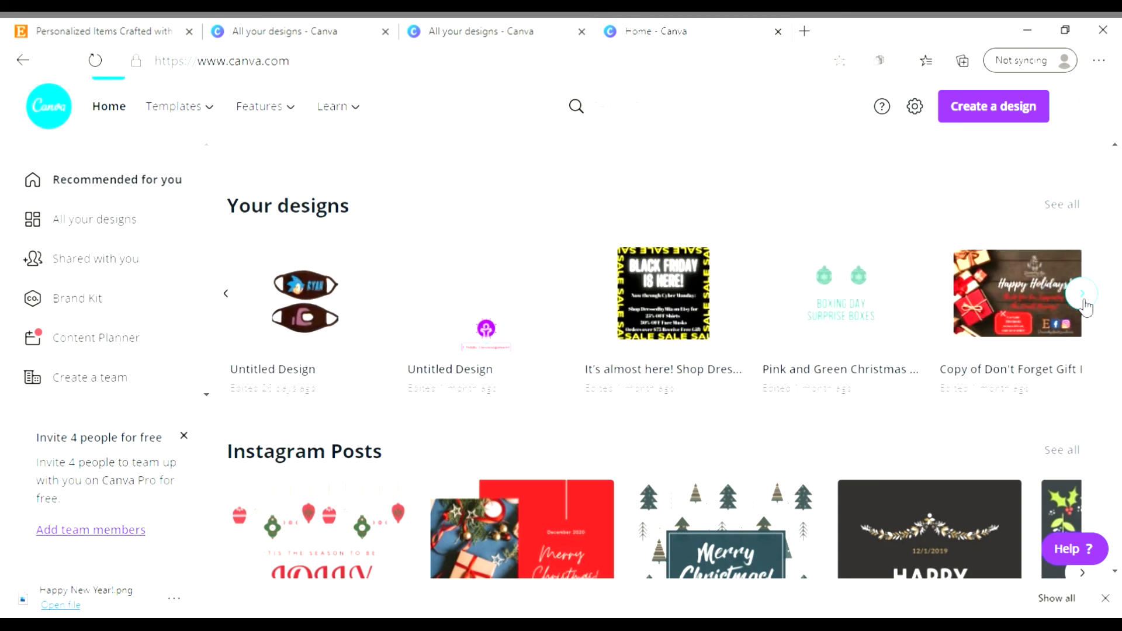
pyautogui.click(1084, 295)
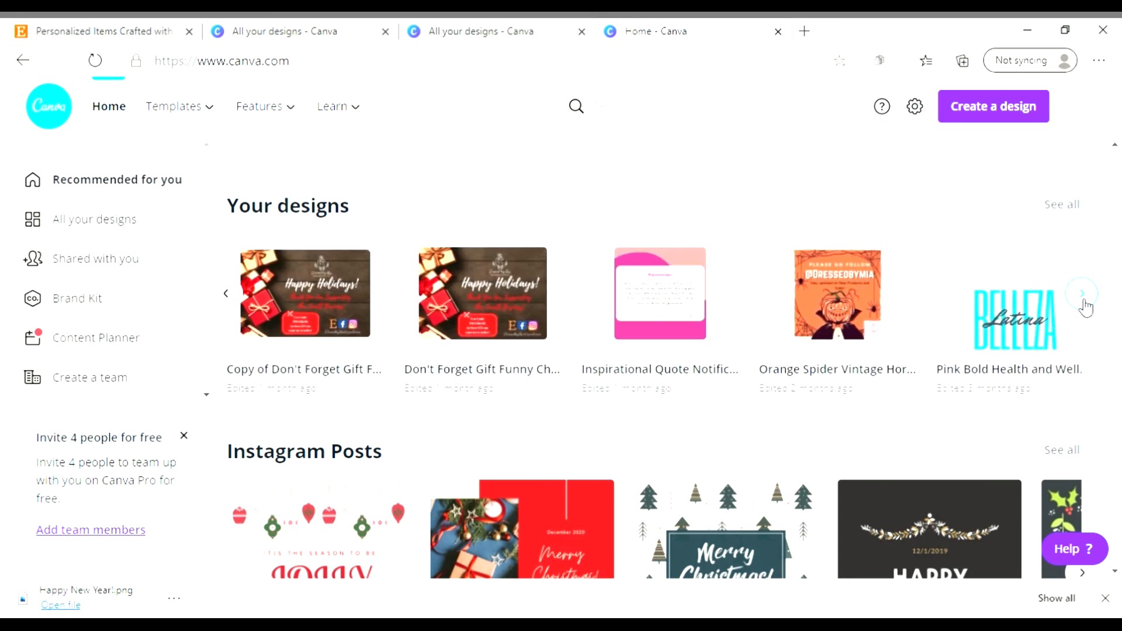
pyautogui.click(1083, 296)
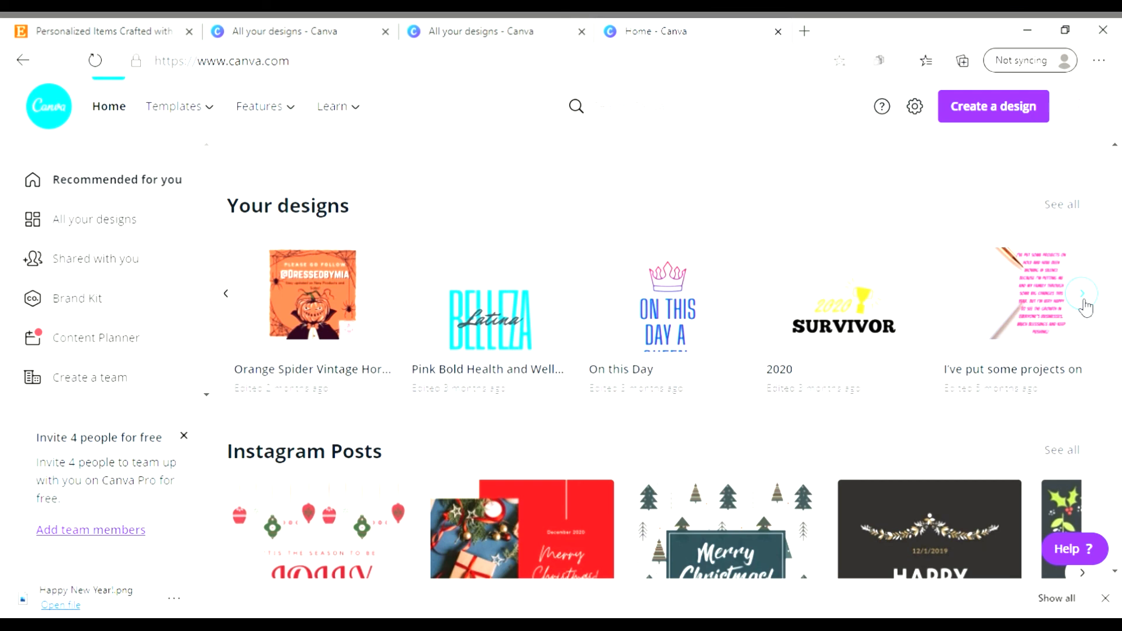
pyautogui.click(1085, 303)
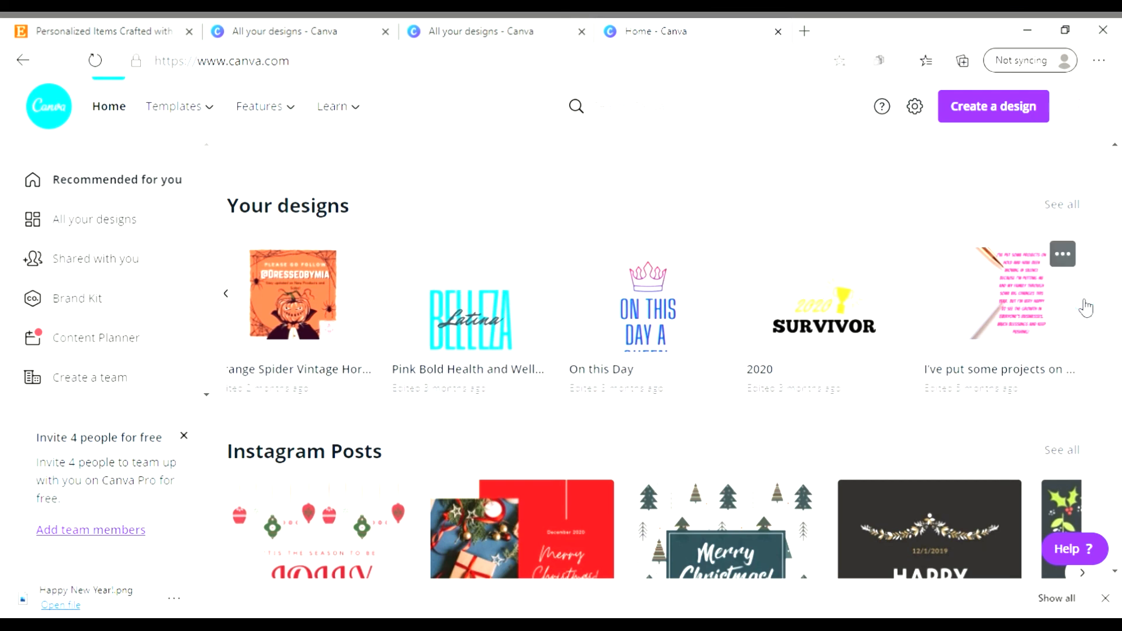
pyautogui.scroll(-3, 1118, 328)
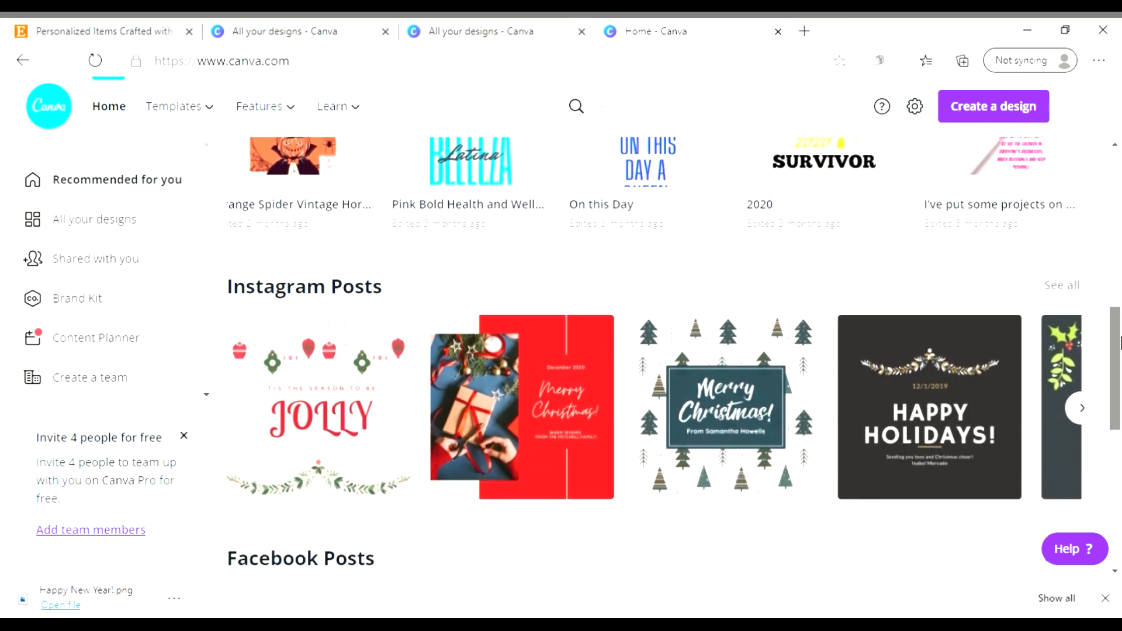
pyautogui.scroll(-3, 1120, 343)
pyautogui.scroll(-3, 1120, 435)
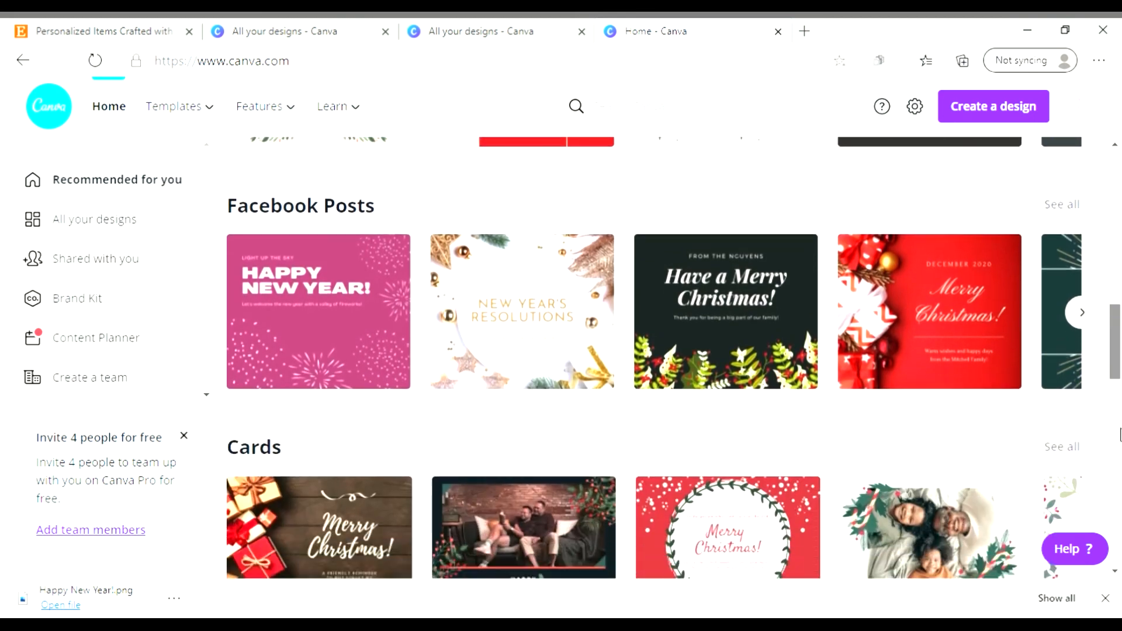
pyautogui.scroll(-1, 1120, 435)
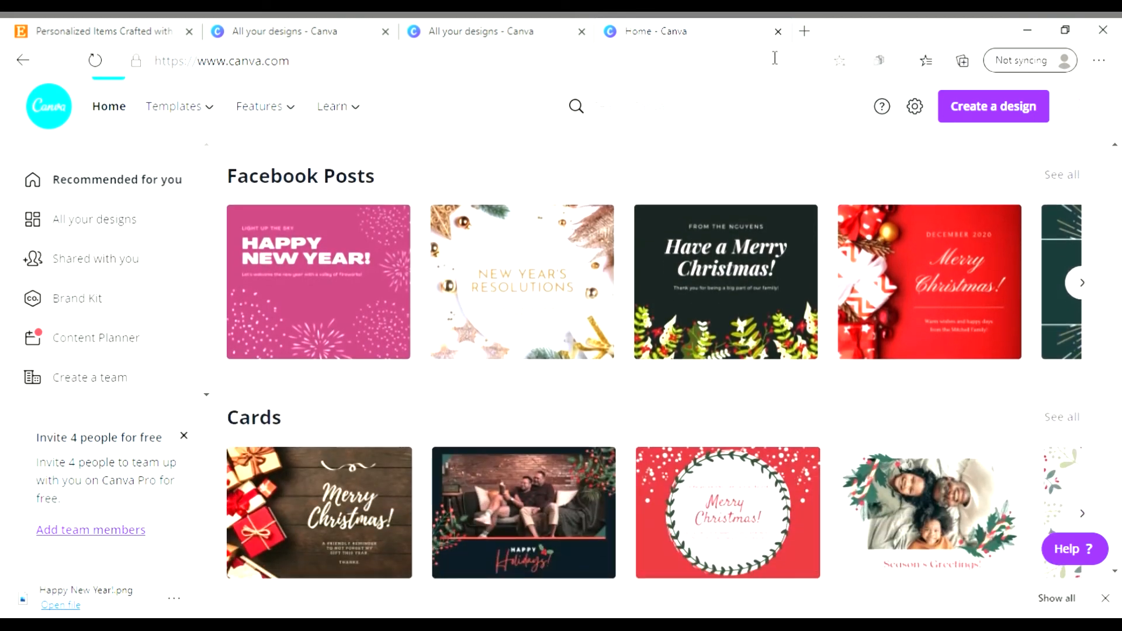
# - Close all three Canva pages and go back to the DressedbyMia shop page on Etsy
pyautogui.click(778, 31)
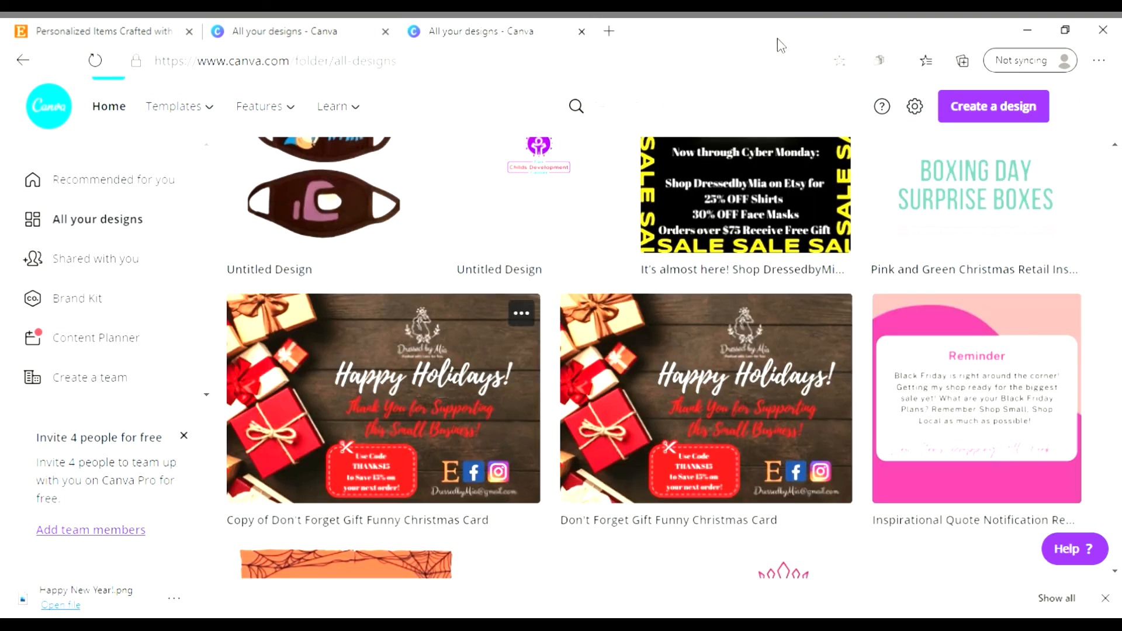
pyautogui.click(582, 31)
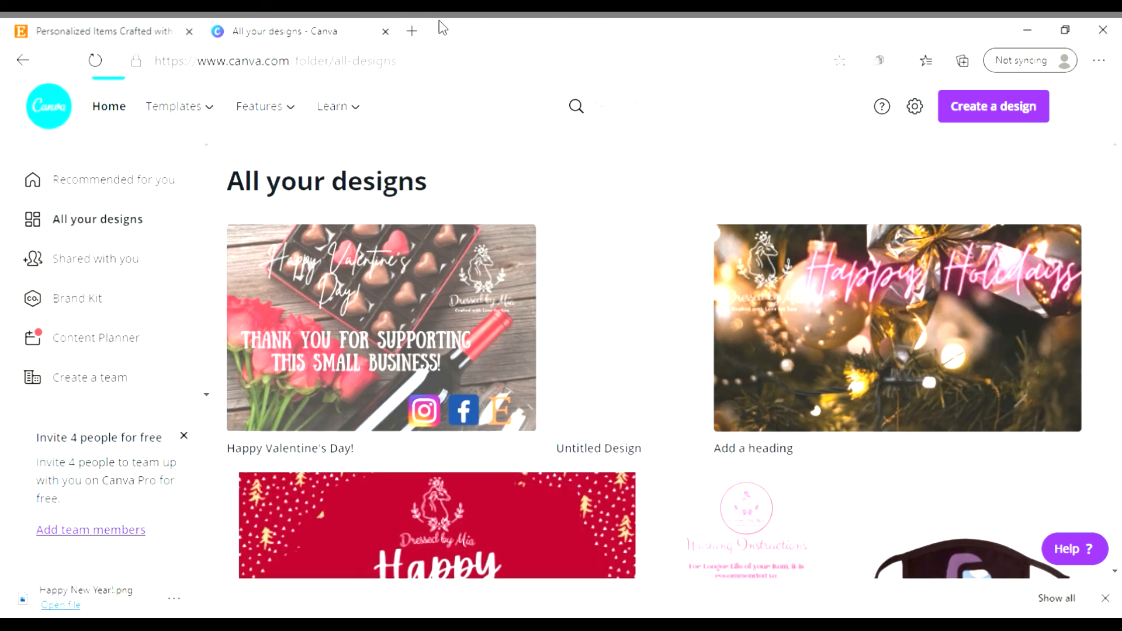
pyautogui.click(385, 31)
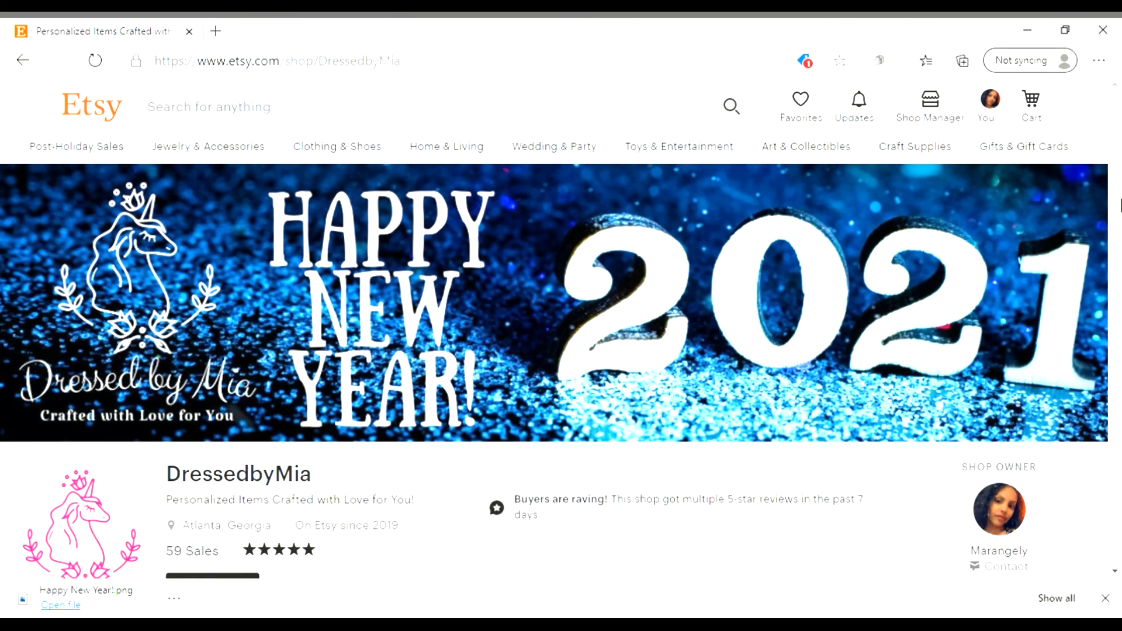
# - Look over the shop's product listings on Etsy and return to the Happy New Year banner
pyautogui.moveTo(1118, 103)
pyautogui.mouseDown()
pyautogui.moveTo(1118, 133)
pyautogui.moveTo(1120, 86)
pyautogui.mouseUp()
pyautogui.moveTo(1117, 96); pyautogui.dragTo(1119, 174)
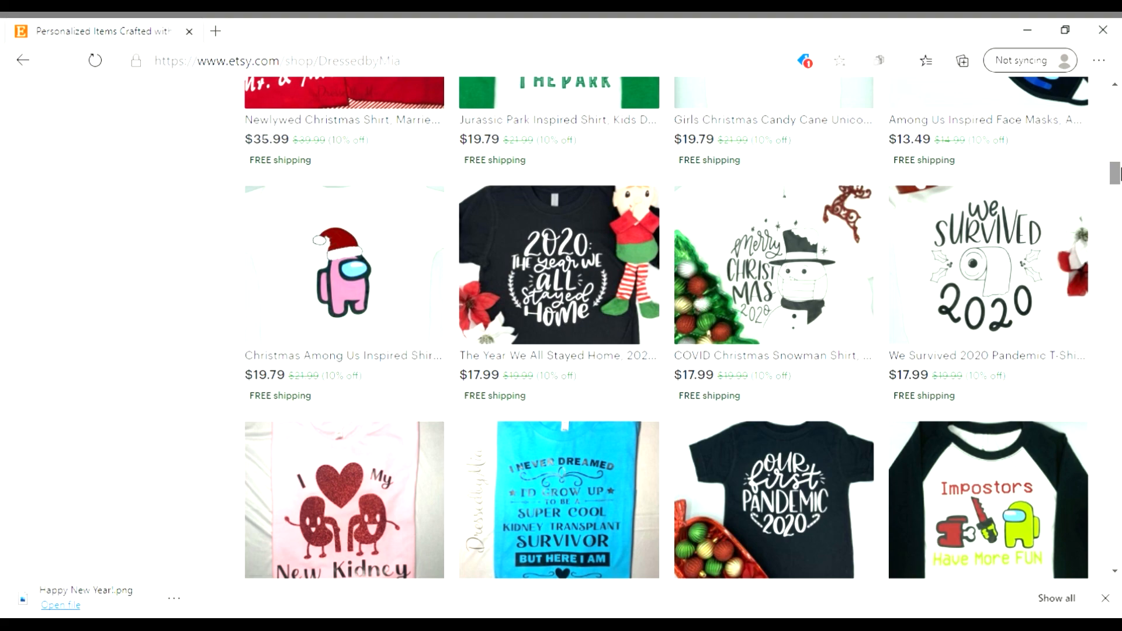
pyautogui.moveTo(1119, 173); pyautogui.dragTo(1120, 97)
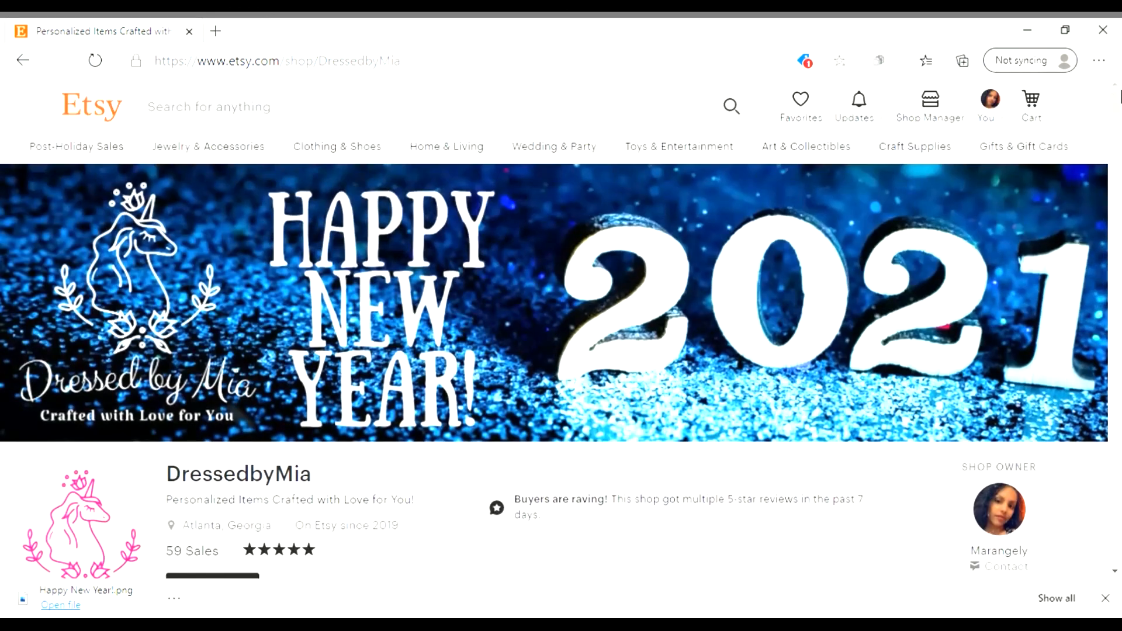